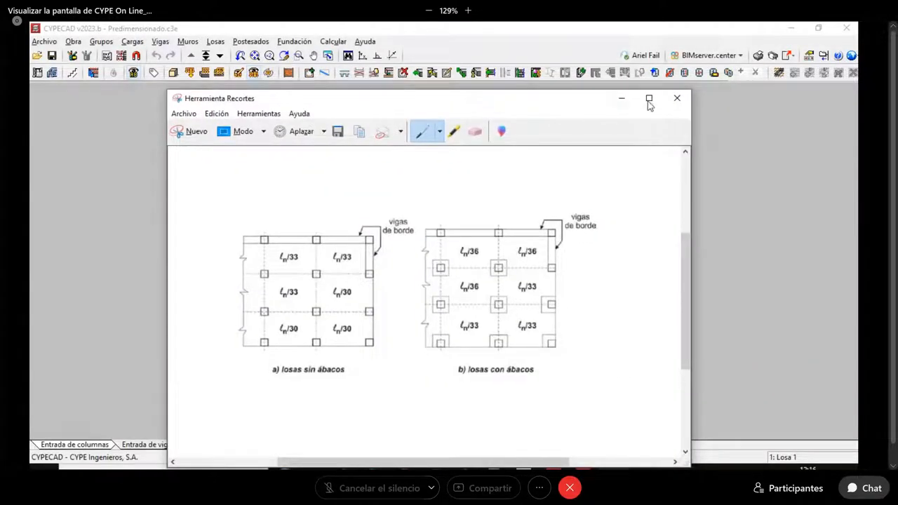
Step: Maximize the slab thickness snip and draw a pair of lines along each of the two interior column rows in figure b
{"action": "left_click", "coordinate": [649, 99]}
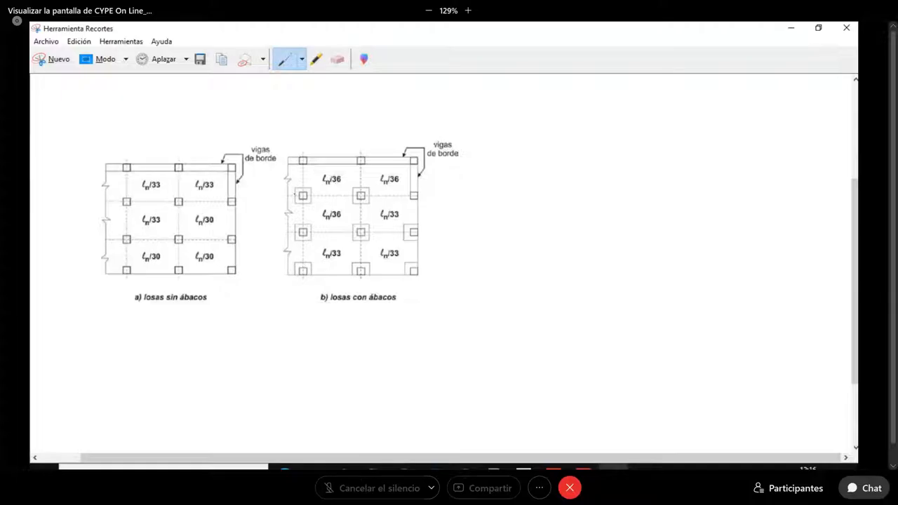
{"action": "left_click_drag", "start_coordinate": [287, 193], "coordinate": [423, 194]}
{"action": "left_click_drag", "start_coordinate": [282, 199], "coordinate": [421, 199]}
{"action": "left_click_drag", "start_coordinate": [288, 228], "coordinate": [419, 230]}
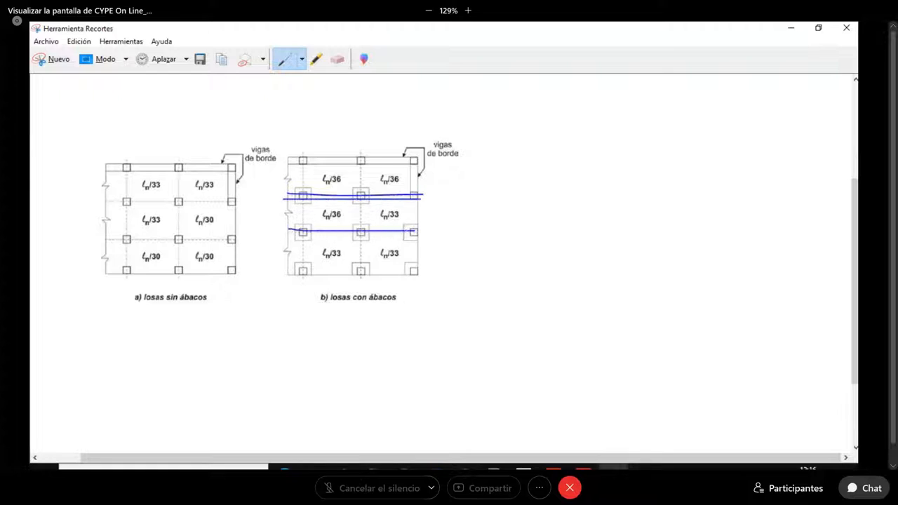
{"action": "left_click_drag", "start_coordinate": [288, 236], "coordinate": [425, 237]}
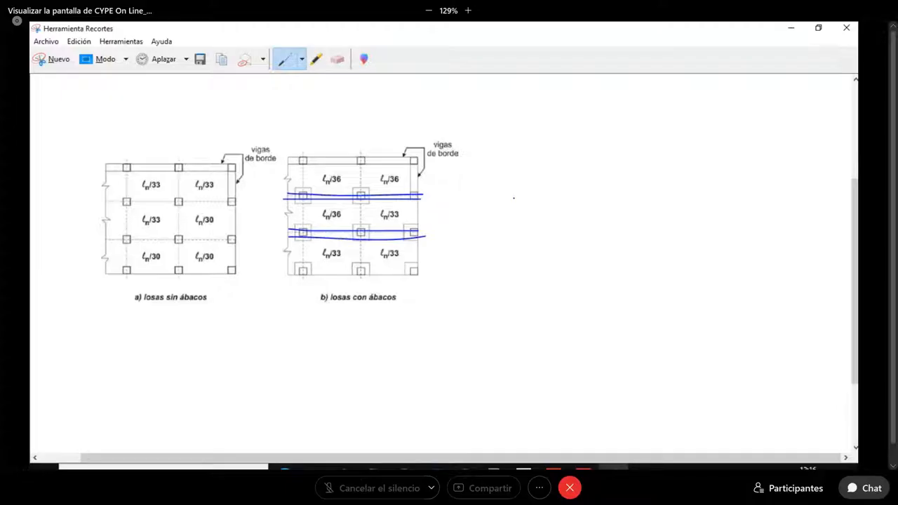
Step: Sketch a large four-sided slab outline in the blank area beside figure b
{"action": "mouse_move", "coordinate": [513, 180]}
{"action": "left_mouse_down"}
{"action": "mouse_move", "coordinate": [530, 390]}
{"action": "mouse_move", "coordinate": [593, 171]}
{"action": "mouse_move", "coordinate": [733, 171]}
{"action": "left_mouse_up"}
{"action": "left_click_drag", "start_coordinate": [745, 182], "coordinate": [773, 392]}
{"action": "left_click_drag", "start_coordinate": [531, 394], "coordinate": [776, 383]}
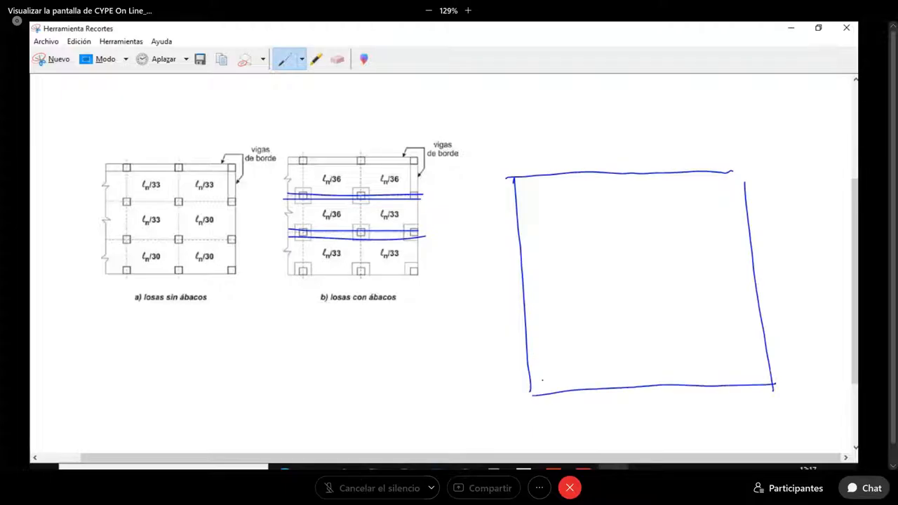
Step: Draw eight small column circles in two lines of four, along one edge and through the interior of the sketched slab
{"action": "left_click_drag", "start_coordinate": [543, 379], "coordinate": [541, 380]}
{"action": "left_click_drag", "start_coordinate": [534, 298], "coordinate": [533, 306]}
{"action": "left_click_drag", "start_coordinate": [531, 237], "coordinate": [531, 239]}
{"action": "left_click_drag", "start_coordinate": [528, 181], "coordinate": [524, 184]}
{"action": "left_click_drag", "start_coordinate": [599, 177], "coordinate": [597, 184]}
{"action": "left_click_drag", "start_coordinate": [609, 228], "coordinate": [608, 237]}
{"action": "left_click_drag", "start_coordinate": [615, 288], "coordinate": [615, 297]}
{"action": "left_click_drag", "start_coordinate": [625, 364], "coordinate": [624, 373]}
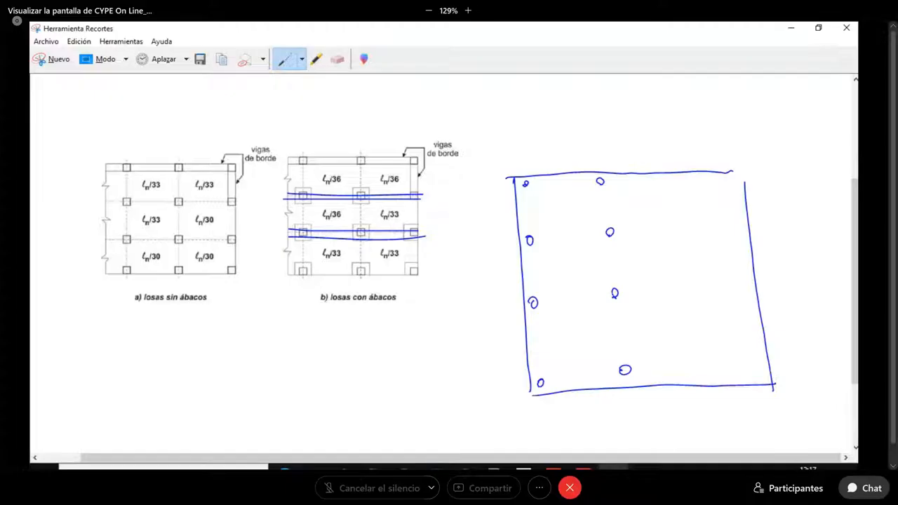
Step: Darken the third interior column of the sketched slab and join it to the lower corner column with a wavy line
{"action": "mouse_move", "coordinate": [613, 287]}
{"action": "left_mouse_down"}
{"action": "mouse_move", "coordinate": [611, 297]}
{"action": "mouse_move", "coordinate": [617, 289]}
{"action": "left_mouse_up"}
{"action": "mouse_move", "coordinate": [611, 294]}
{"action": "left_mouse_down"}
{"action": "mouse_move", "coordinate": [591, 303]}
{"action": "mouse_move", "coordinate": [541, 382]}
{"action": "left_mouse_up"}
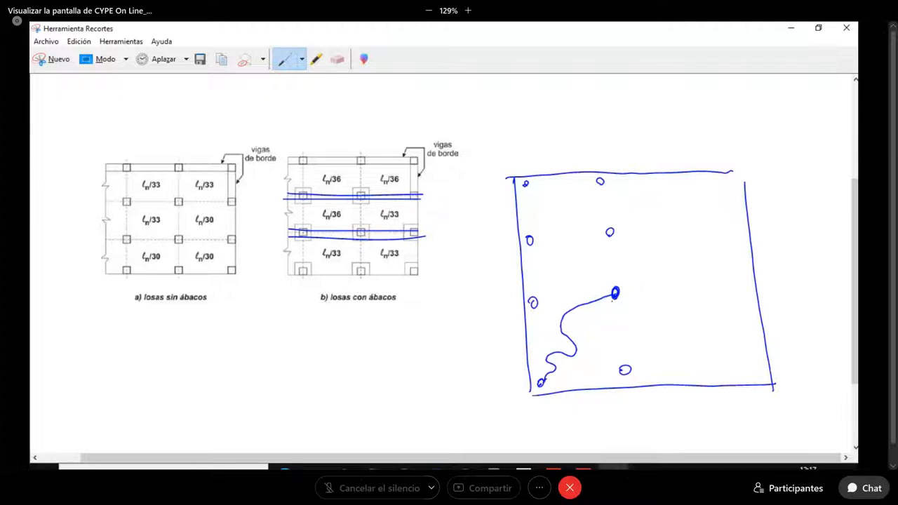
{"action": "left_click_drag", "start_coordinate": [611, 296], "coordinate": [540, 383]}
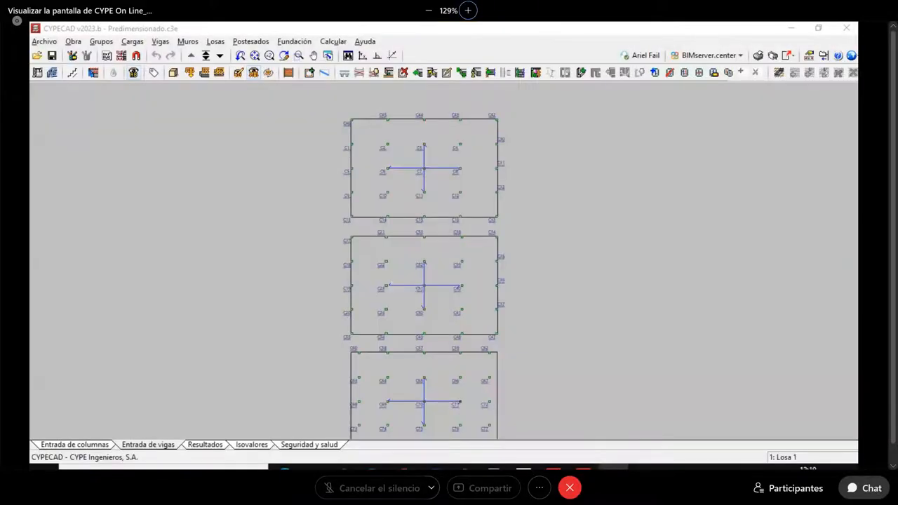
Step: Bring up the column strip snip and mark the two columns of the interior column strip
{"action": "left_click_drag", "start_coordinate": [857, 176], "coordinate": [466, 115]}
{"action": "left_click", "coordinate": [604, 116]}
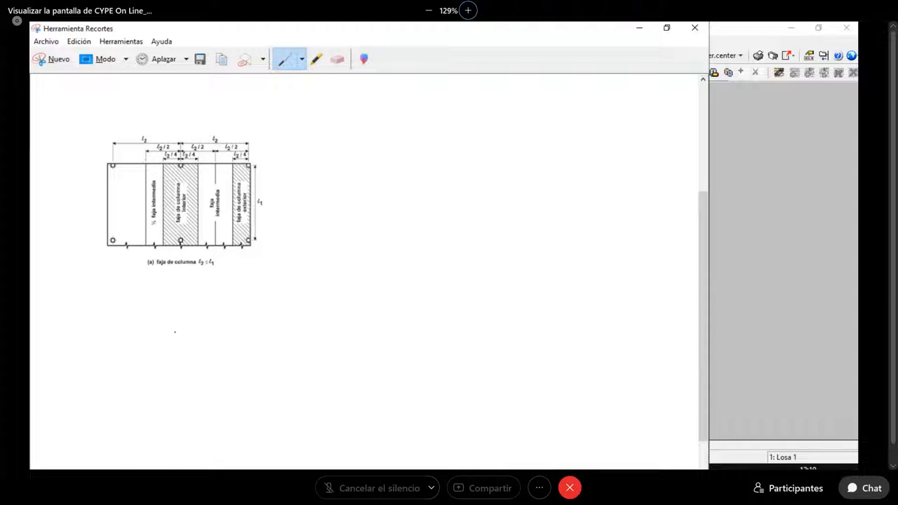
{"action": "left_click_drag", "start_coordinate": [181, 237], "coordinate": [180, 241]}
{"action": "left_click_drag", "start_coordinate": [177, 165], "coordinate": [181, 168]}
Step: Sketch a beam spanning two supports in the blank area below the column strip figure
{"action": "left_click_drag", "start_coordinate": [280, 360], "coordinate": [281, 366]}
{"action": "left_click_drag", "start_coordinate": [413, 359], "coordinate": [413, 364]}
{"action": "left_click_drag", "start_coordinate": [268, 363], "coordinate": [414, 352]}
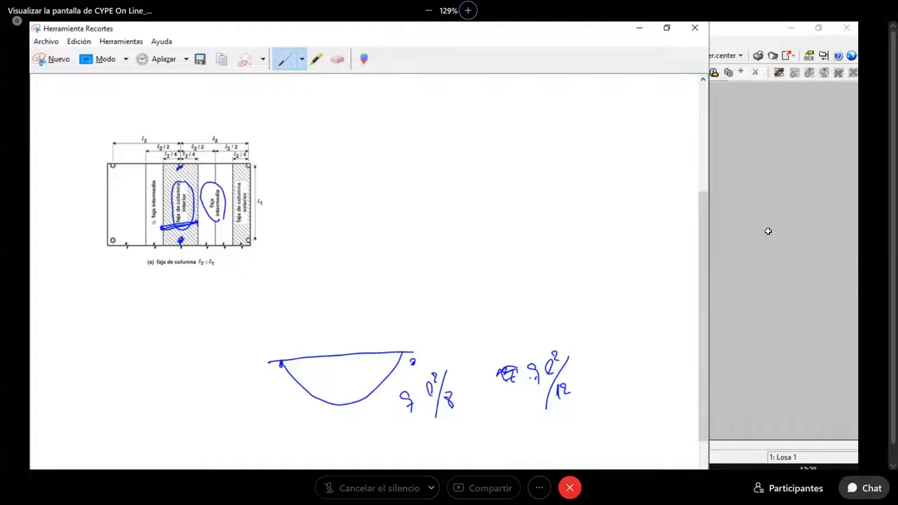
Step: Switch to the snip with the equivalent frame figures and maximize it
{"action": "left_click", "coordinate": [768, 231]}
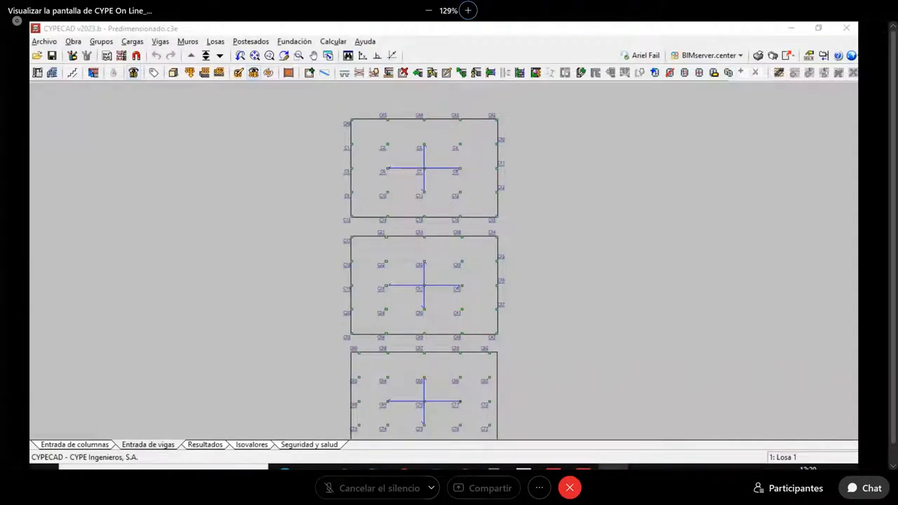
{"action": "key", "text": "alt+Tab"}
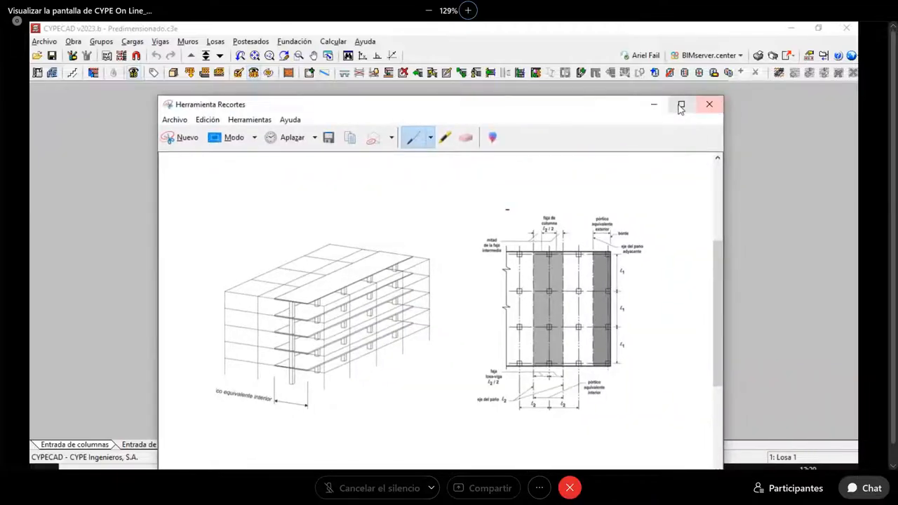
{"action": "left_click", "coordinate": [680, 105]}
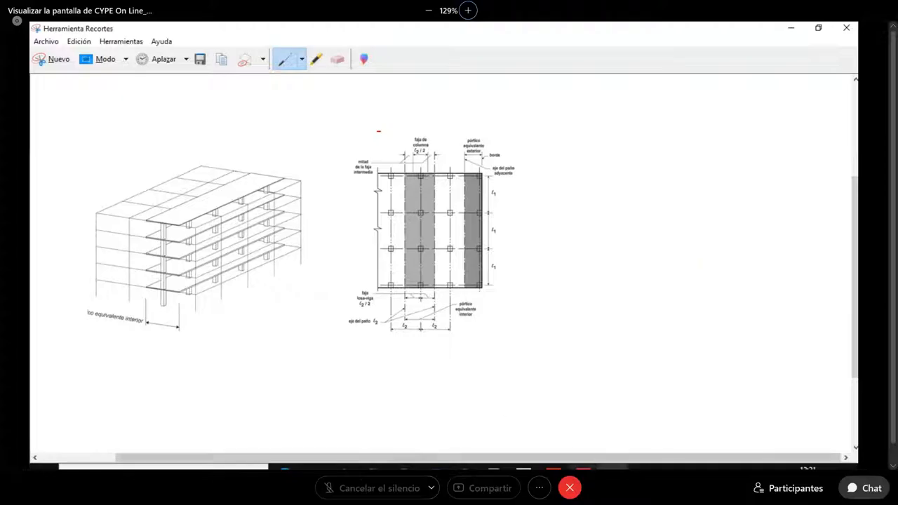
Step: Switch to CYPECAD, circle columns C51, C52, C50 and C49 of the middle slab with a "k" beside each, and clear the annotations
{"action": "left_click", "coordinate": [583, 467]}
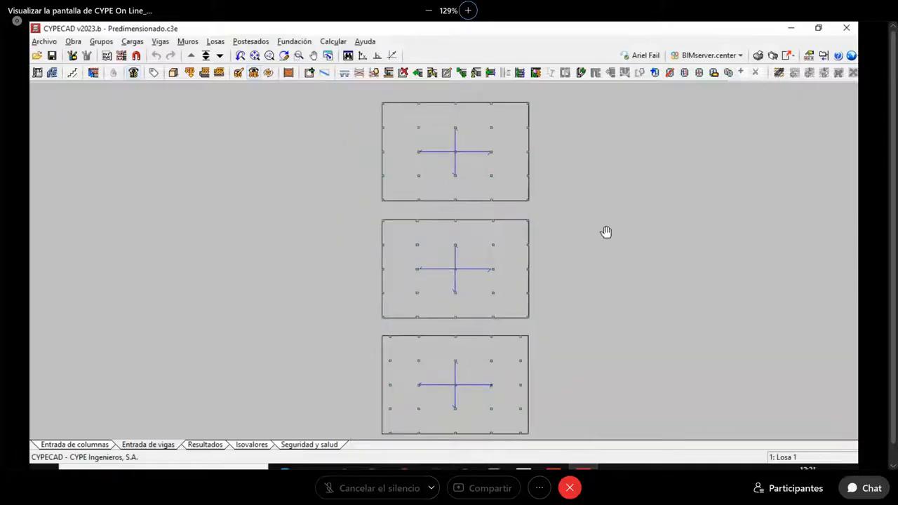
{"action": "scroll", "coordinate": [509, 248], "scroll_direction": "up", "scroll_amount": 5}
{"action": "scroll", "coordinate": [508, 230], "scroll_direction": "up", "scroll_amount": 1}
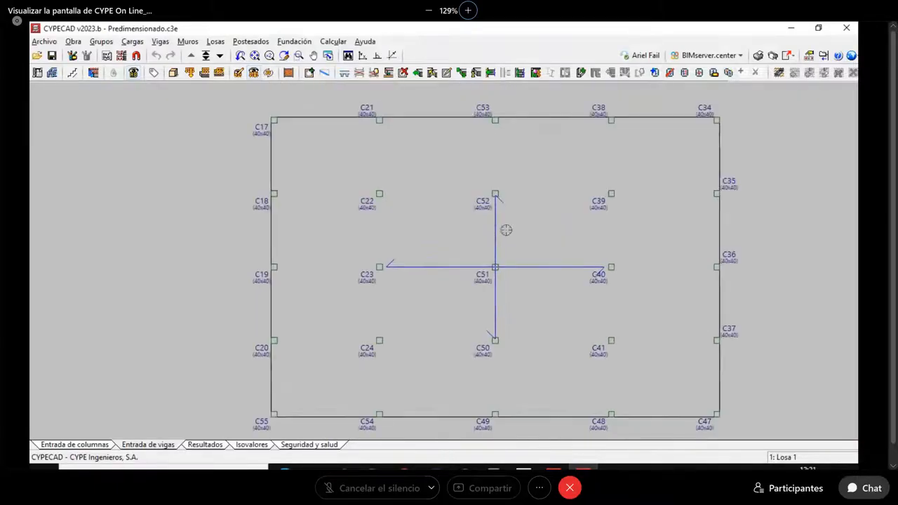
{"action": "scroll", "coordinate": [493, 250], "scroll_direction": "up", "scroll_amount": 2}
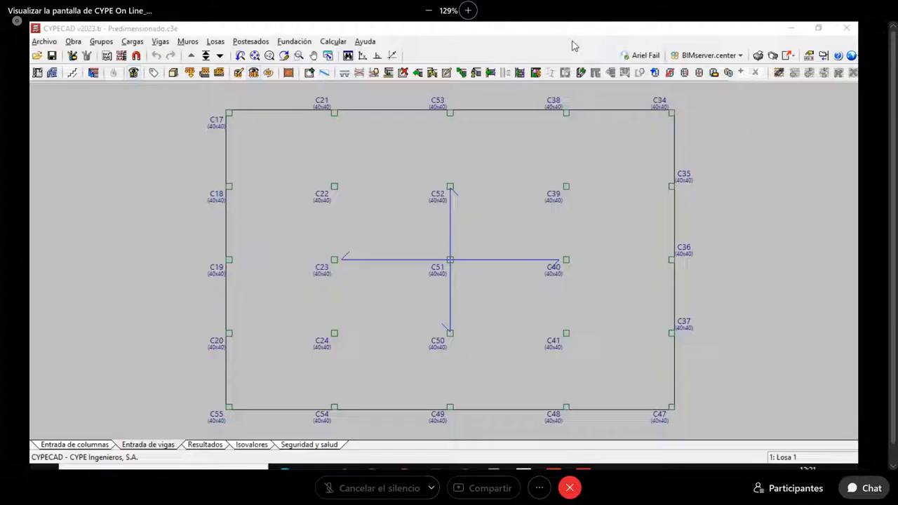
{"action": "left_click", "coordinate": [449, 260]}
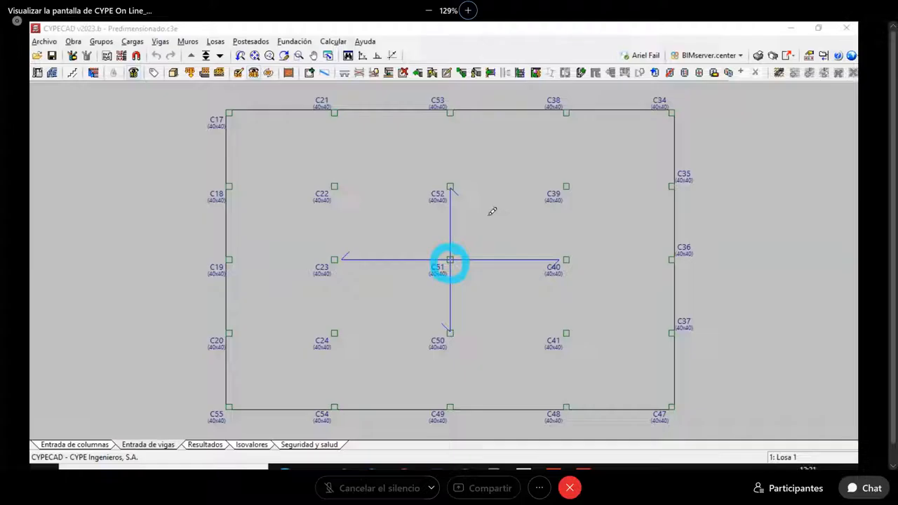
{"action": "left_click", "coordinate": [449, 188]}
{"action": "left_click_drag", "start_coordinate": [469, 176], "coordinate": [470, 197]}
{"action": "left_click_drag", "start_coordinate": [480, 180], "coordinate": [483, 194]}
{"action": "left_click_drag", "start_coordinate": [479, 260], "coordinate": [496, 273]}
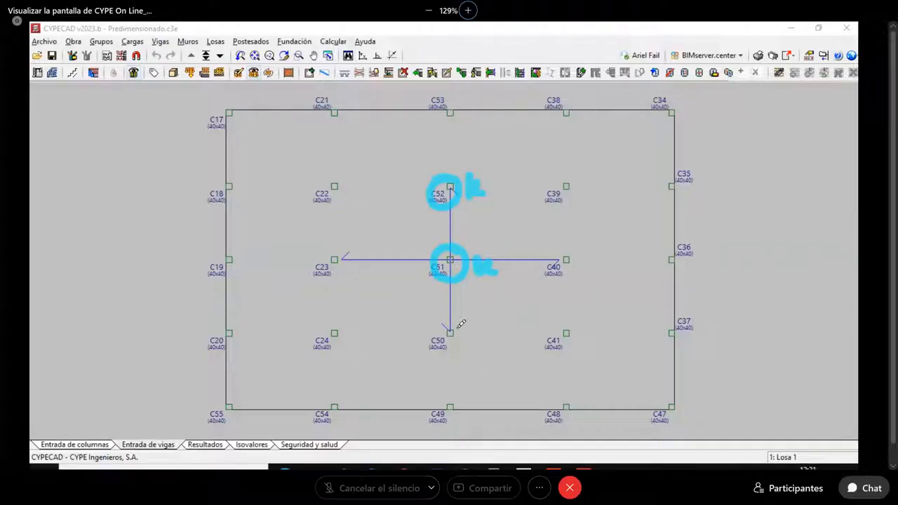
{"action": "mouse_move", "coordinate": [460, 321]}
{"action": "left_mouse_down"}
{"action": "mouse_move", "coordinate": [467, 336]}
{"action": "mouse_move", "coordinate": [462, 324]}
{"action": "mouse_move", "coordinate": [487, 330]}
{"action": "left_mouse_up"}
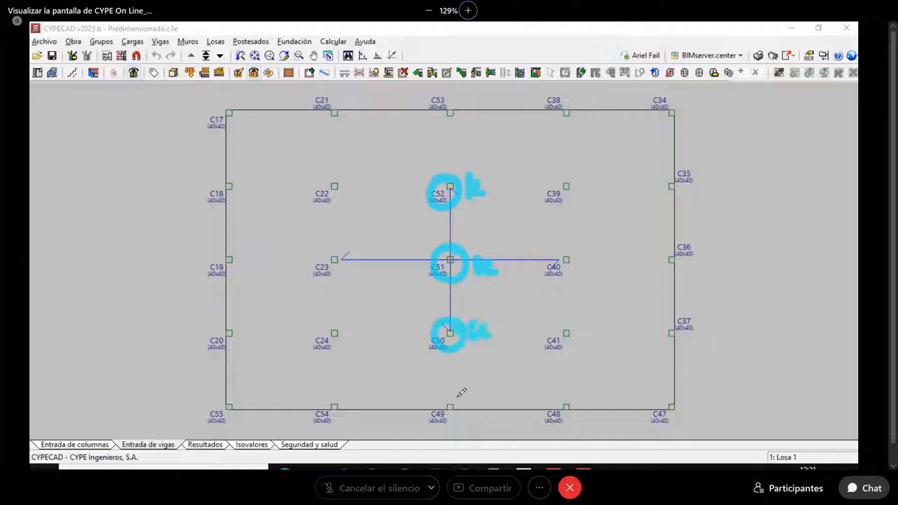
{"action": "mouse_move", "coordinate": [461, 390]}
{"action": "left_mouse_down"}
{"action": "mouse_move", "coordinate": [498, 395]}
{"action": "mouse_move", "coordinate": [486, 393]}
{"action": "left_mouse_up"}
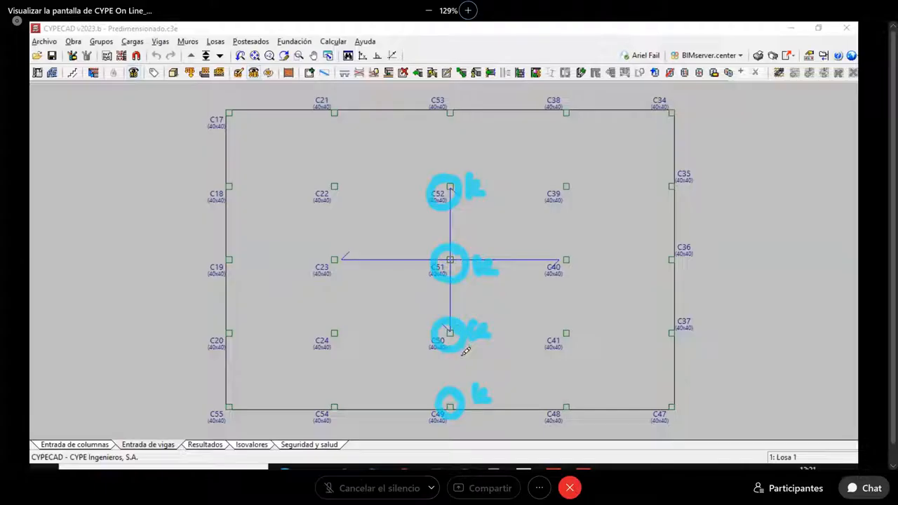
{"action": "left_click", "coordinate": [84, 113]}
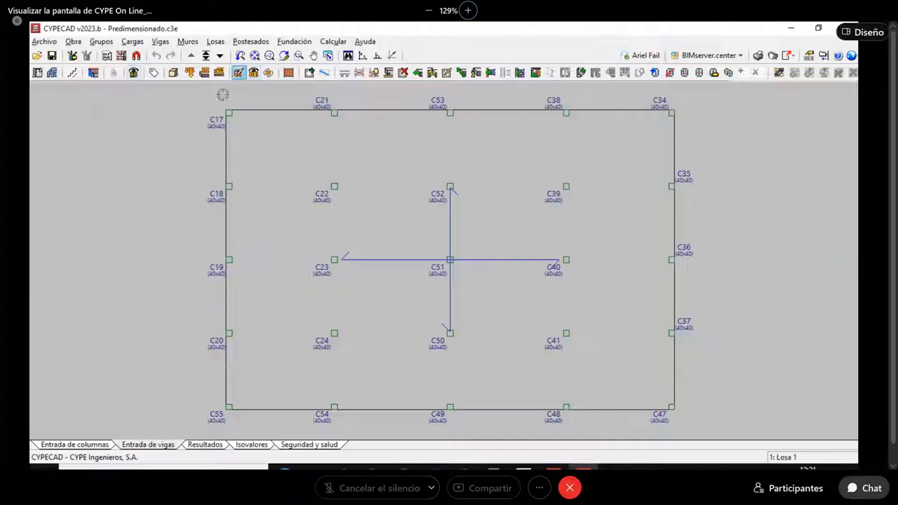
Step: Display the isovalues of Desplazamiento Z for the slab using Combinaciones instead of a single load hypothesis
{"action": "left_click", "coordinate": [254, 449]}
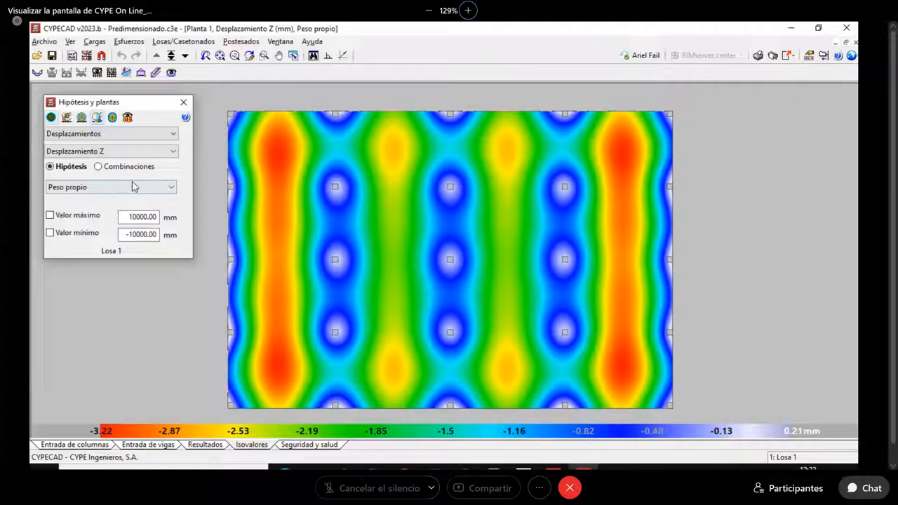
{"action": "left_click", "coordinate": [123, 188]}
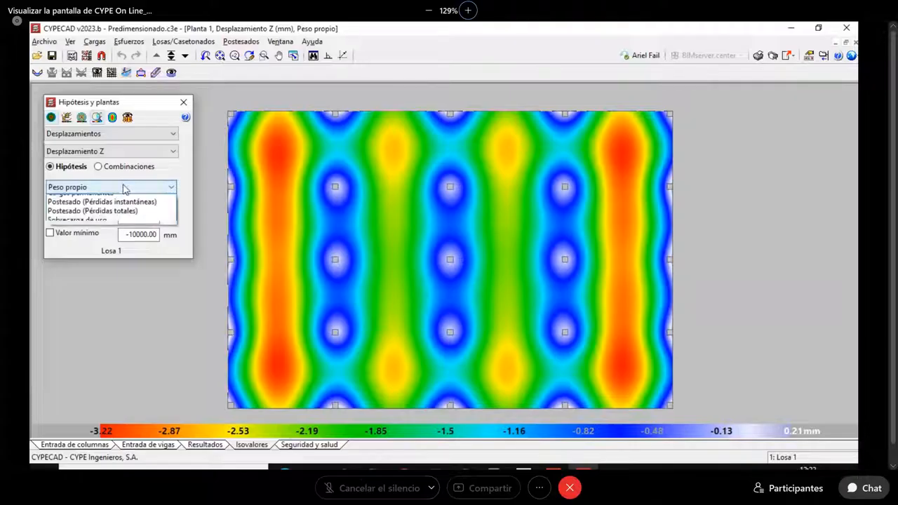
{"action": "left_click", "coordinate": [115, 172]}
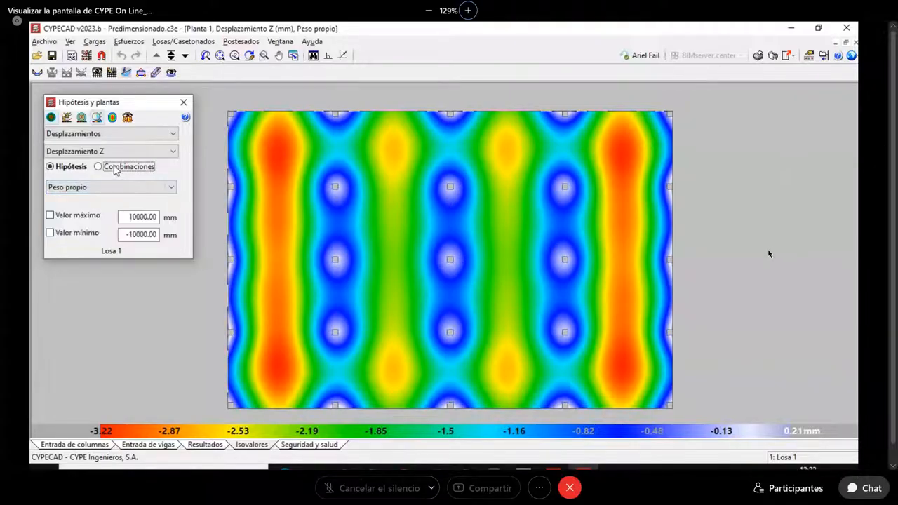
{"action": "left_click", "coordinate": [115, 170]}
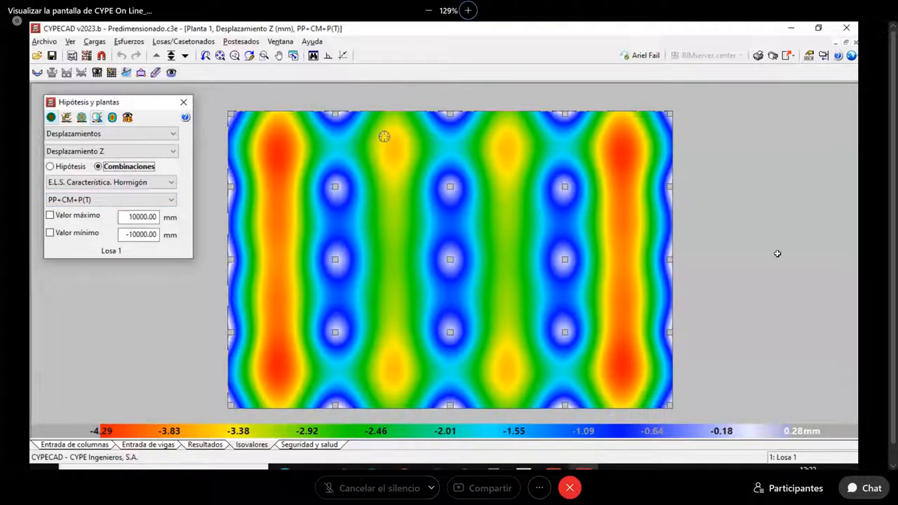
Step: Display the Esfuerzos isovalues of Cortante total for Combinaciones
{"action": "left_click", "coordinate": [117, 141]}
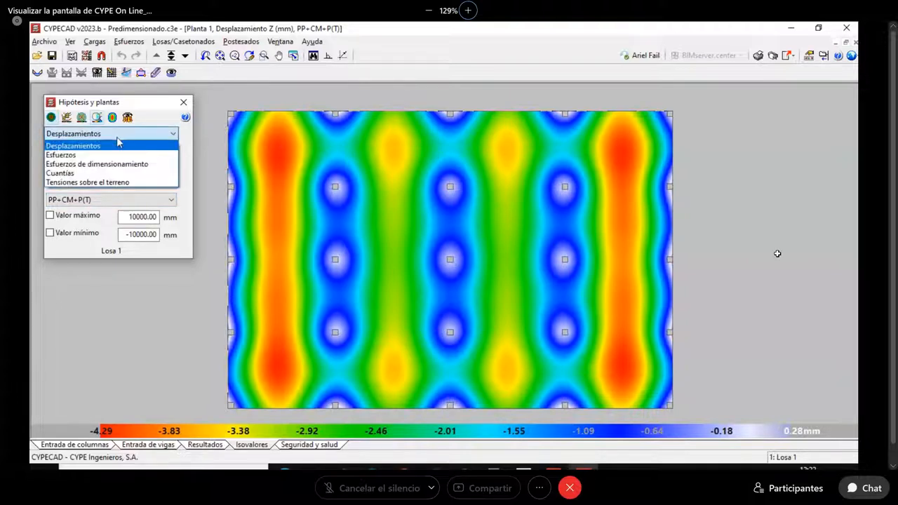
{"action": "left_click", "coordinate": [70, 155]}
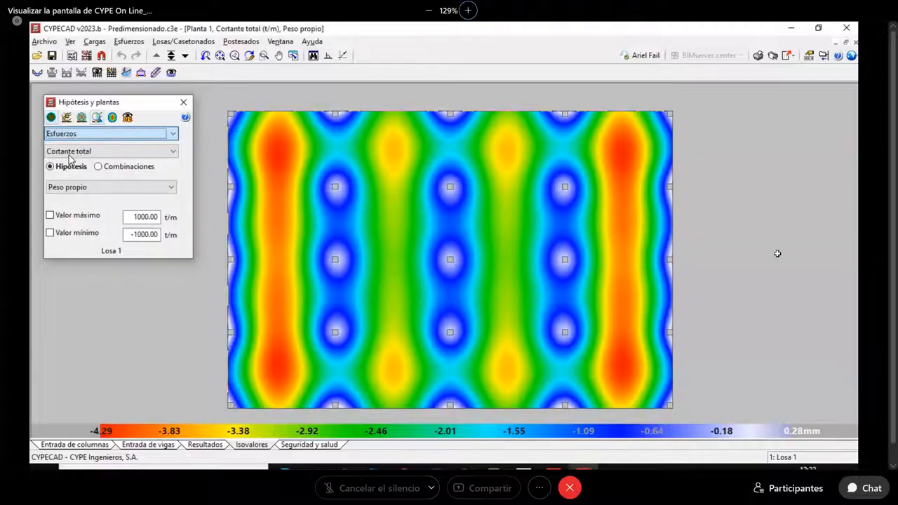
{"action": "left_click", "coordinate": [112, 168]}
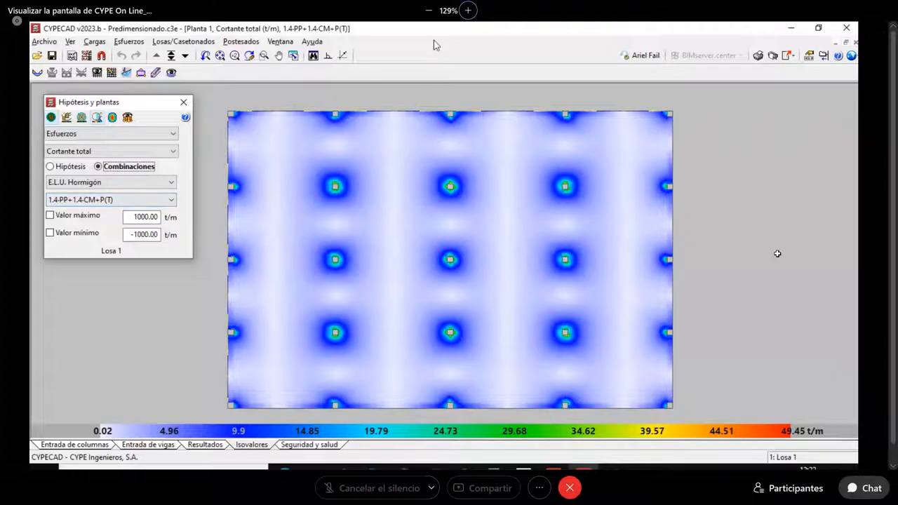
Step: Circle the three interior columns of the central column line on the total shear map
{"action": "left_click", "coordinate": [615, 38]}
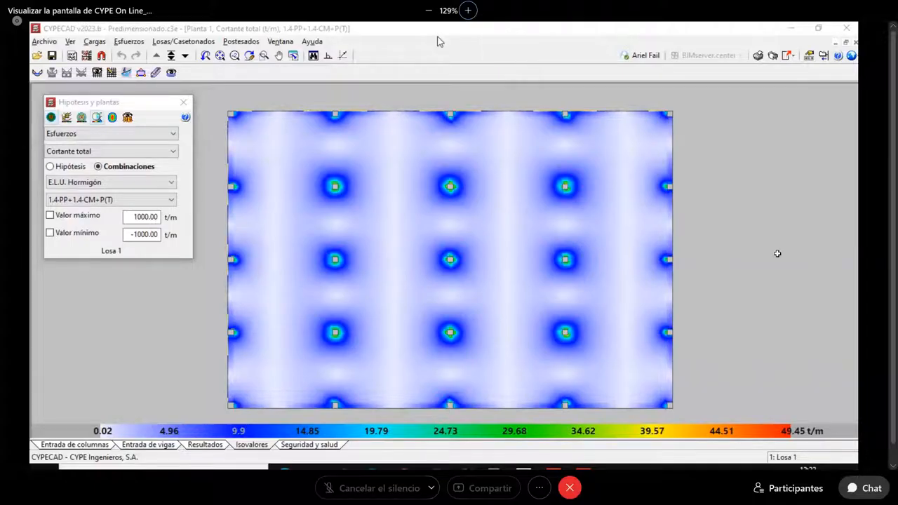
{"action": "mouse_move", "coordinate": [449, 168]}
{"action": "left_mouse_down"}
{"action": "mouse_move", "coordinate": [463, 202]}
{"action": "mouse_move", "coordinate": [455, 172]}
{"action": "left_mouse_up"}
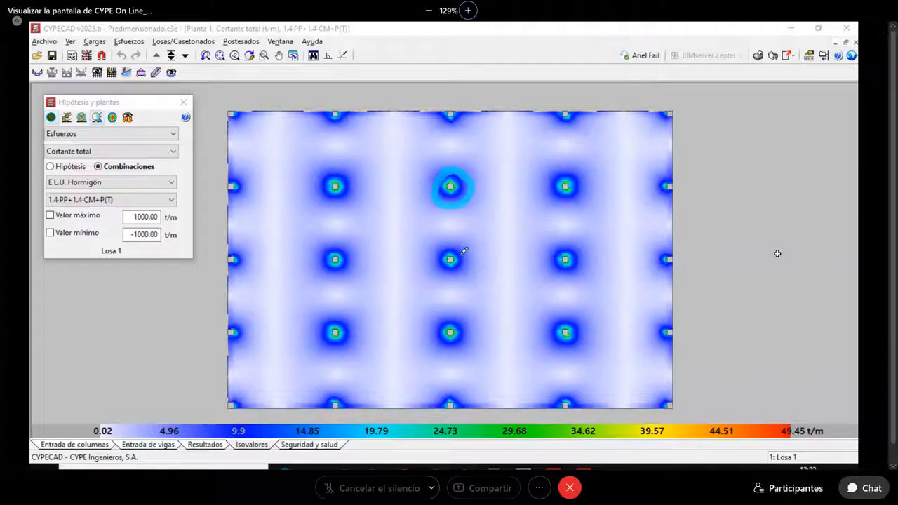
{"action": "left_click_drag", "start_coordinate": [456, 249], "coordinate": [459, 245]}
{"action": "left_click_drag", "start_coordinate": [454, 321], "coordinate": [447, 319]}
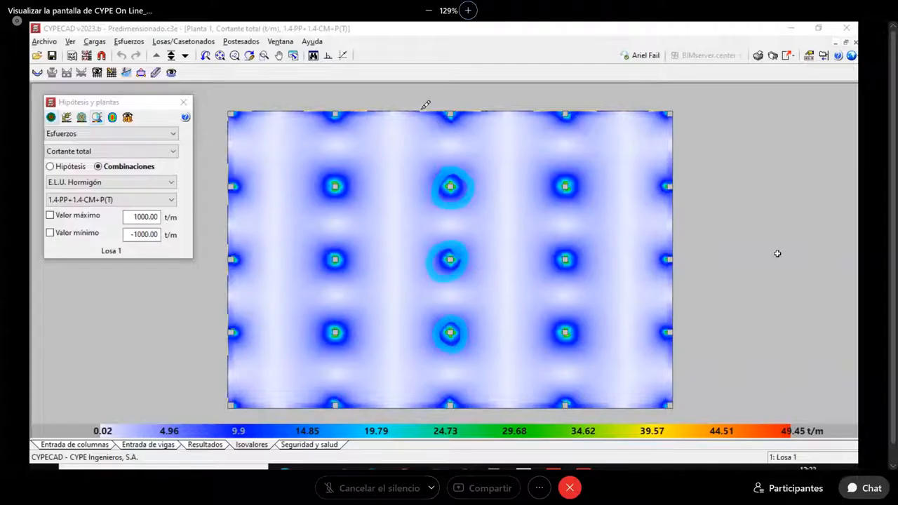
Step: Outline the two neighbouring column strips with vertical lines and fill the middle strip between them with a zigzag
{"action": "left_click_drag", "start_coordinate": [421, 108], "coordinate": [426, 401]}
{"action": "left_click_drag", "start_coordinate": [496, 107], "coordinate": [485, 401]}
{"action": "mouse_move", "coordinate": [542, 107]}
{"action": "left_mouse_down"}
{"action": "mouse_move", "coordinate": [546, 294]}
{"action": "mouse_move", "coordinate": [536, 396]}
{"action": "left_mouse_up"}
{"action": "left_click_drag", "start_coordinate": [600, 138], "coordinate": [591, 389]}
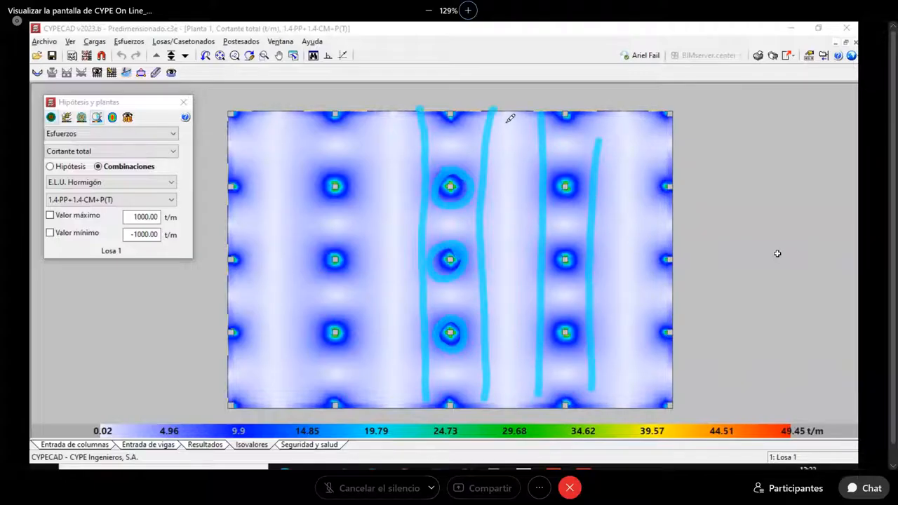
{"action": "left_click_drag", "start_coordinate": [510, 118], "coordinate": [517, 169]}
{"action": "left_click_drag", "start_coordinate": [505, 208], "coordinate": [523, 371]}
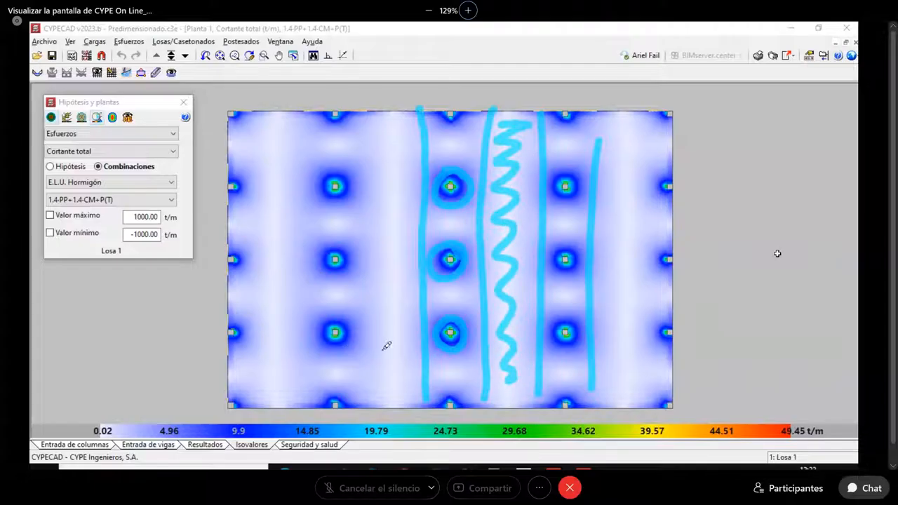
Step: Clear the annotations and switch the displayed internal force to Momento X
{"action": "left_click", "coordinate": [76, 157]}
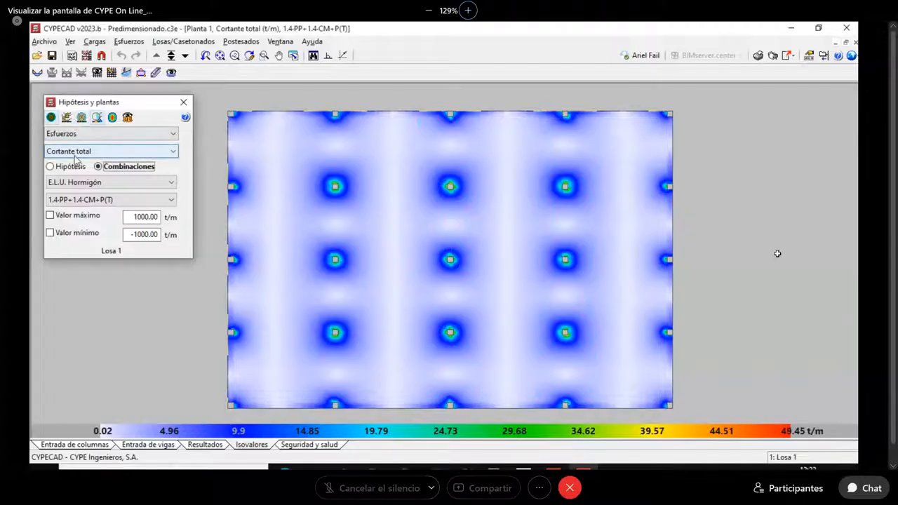
{"action": "left_click", "coordinate": [76, 158]}
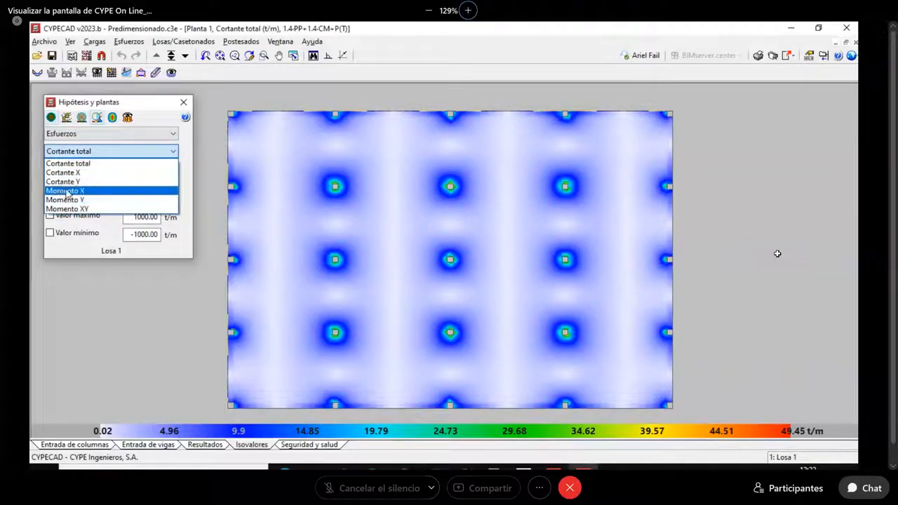
{"action": "left_click", "coordinate": [65, 191]}
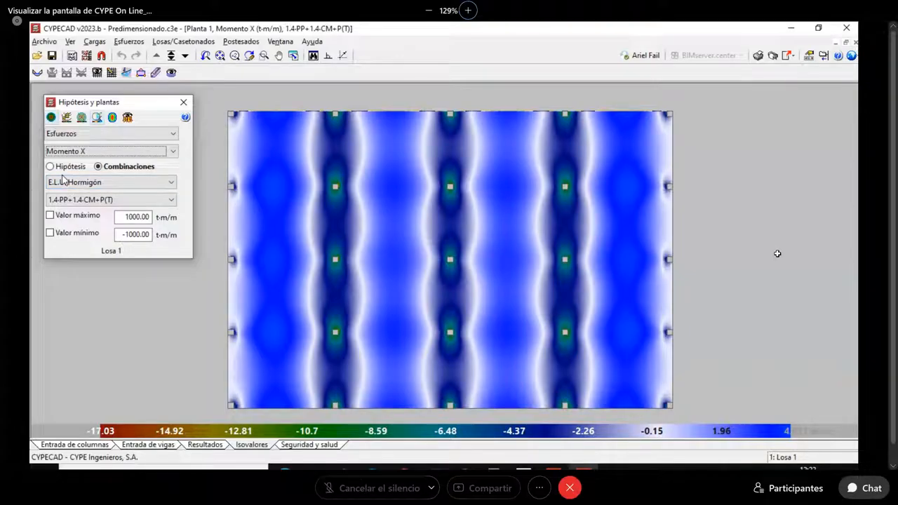
{"action": "left_click", "coordinate": [141, 73]}
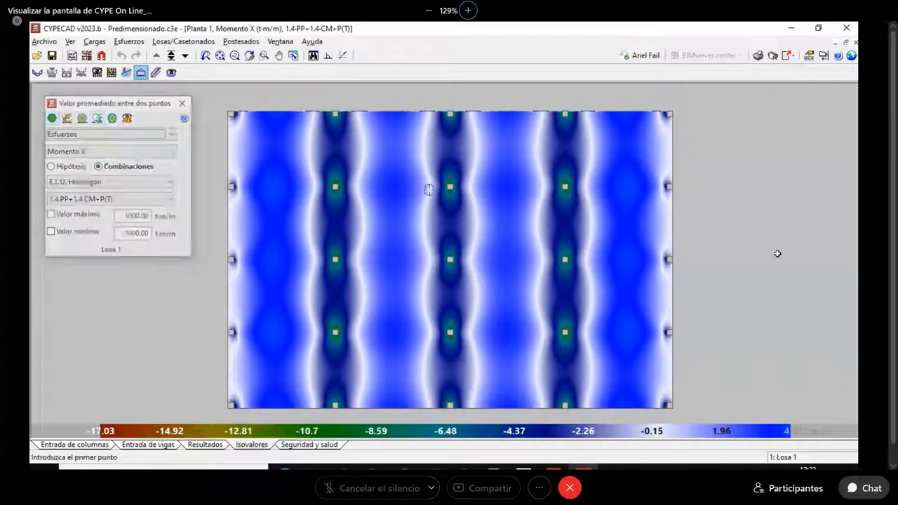
{"action": "left_click", "coordinate": [235, 226]}
{"action": "right_click", "coordinate": [338, 142]}
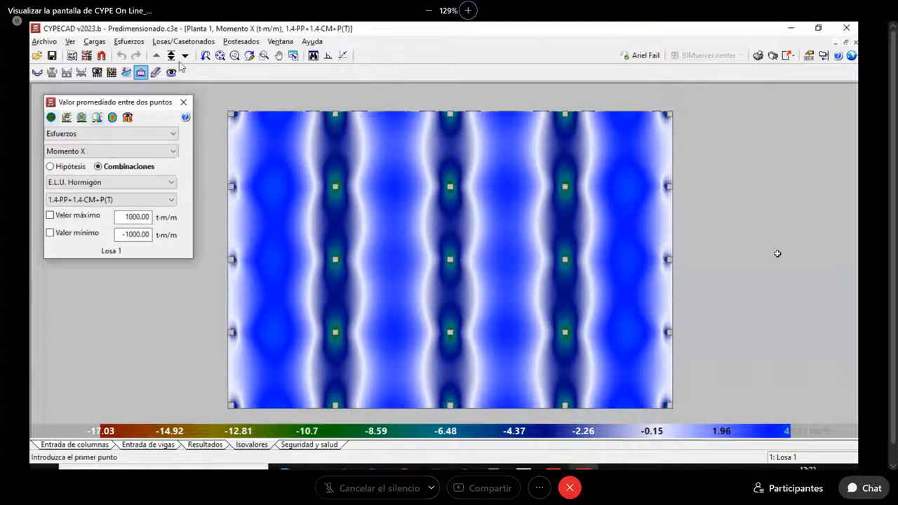
Step: Preview Momento X averaged over a 2.00 m band across the slab, midway between the second and third horizontal column rows, and cancel it
{"action": "left_click", "coordinate": [155, 73]}
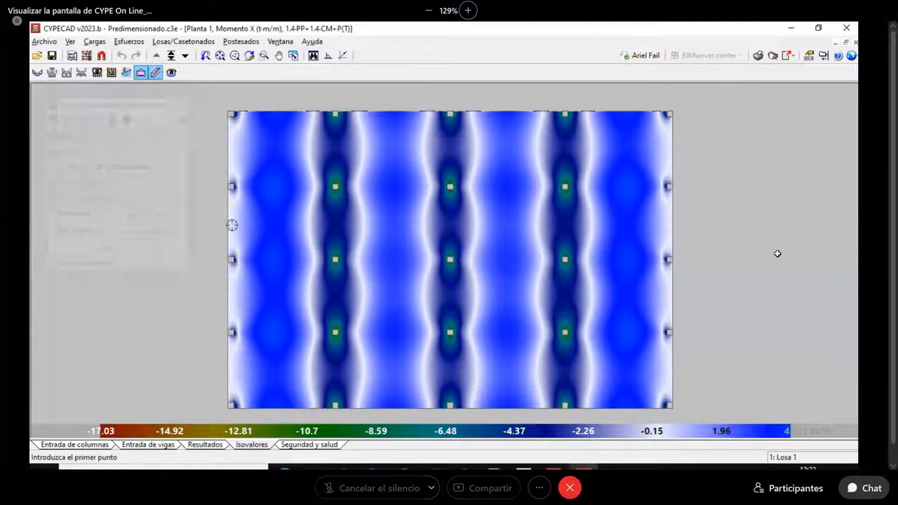
{"action": "left_click", "coordinate": [231, 225]}
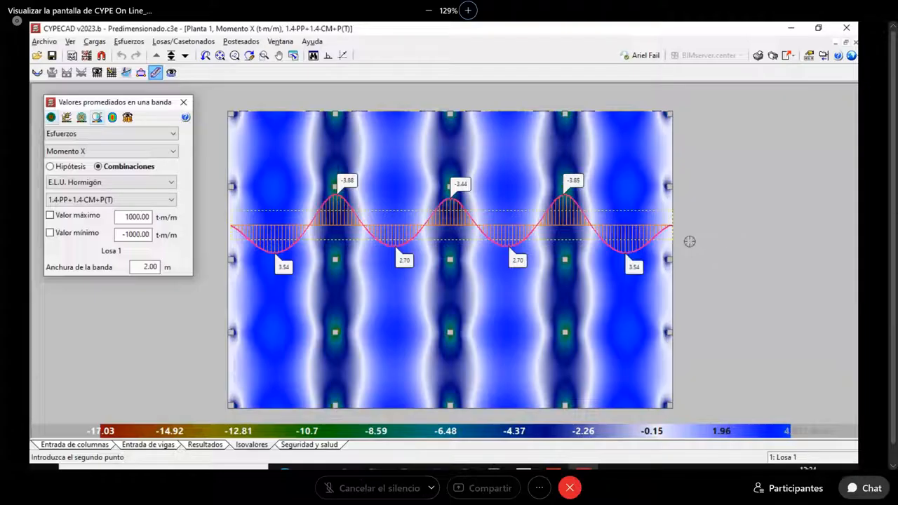
{"action": "left_click", "coordinate": [183, 103]}
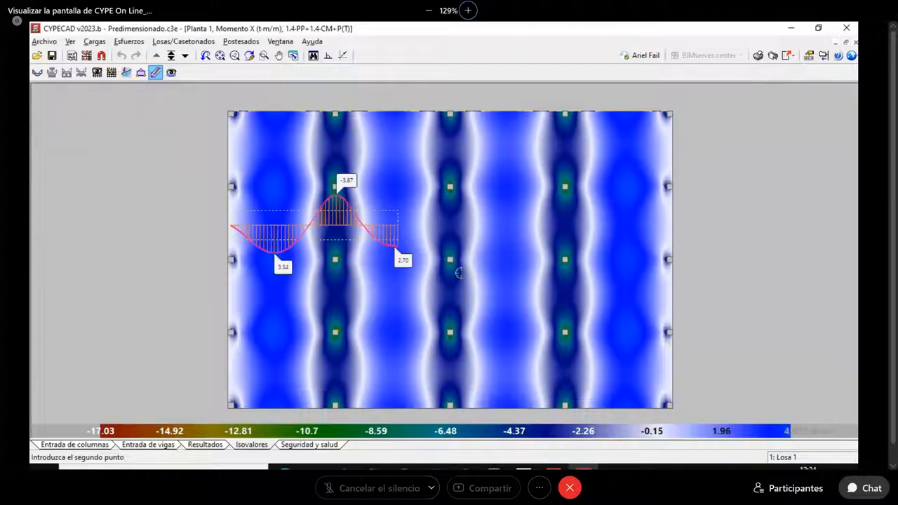
{"action": "right_click", "coordinate": [698, 230]}
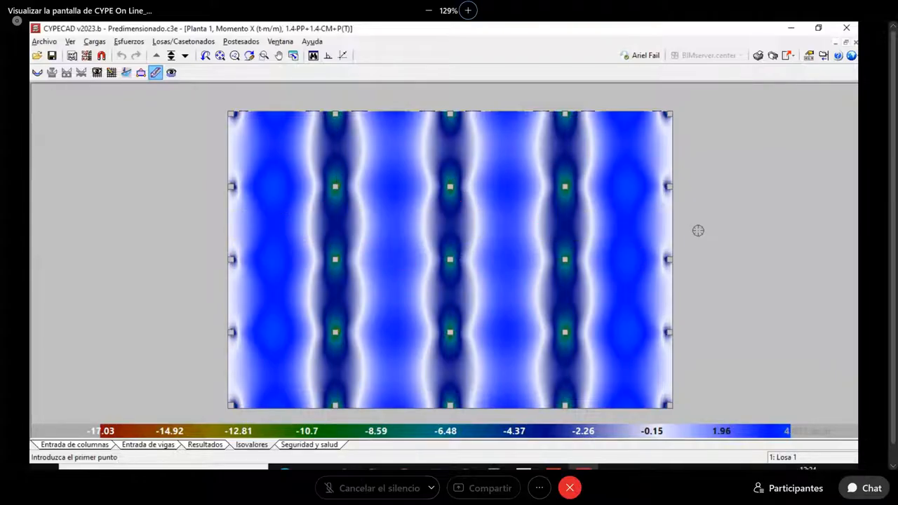
{"action": "right_click", "coordinate": [120, 131]}
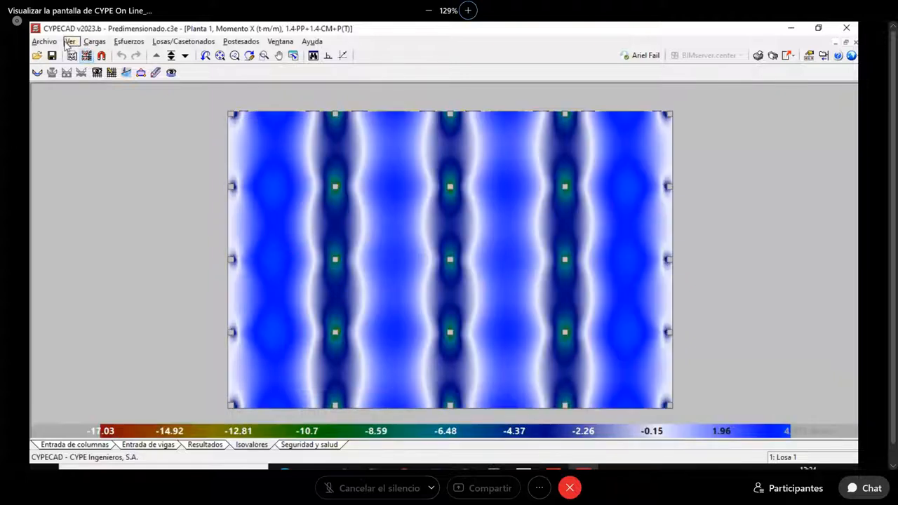
Step: Switch the displayed internal force to Momento Y and close the Hipótesis y plantas window
{"action": "left_click", "coordinate": [69, 41]}
{"action": "left_click", "coordinate": [105, 56]}
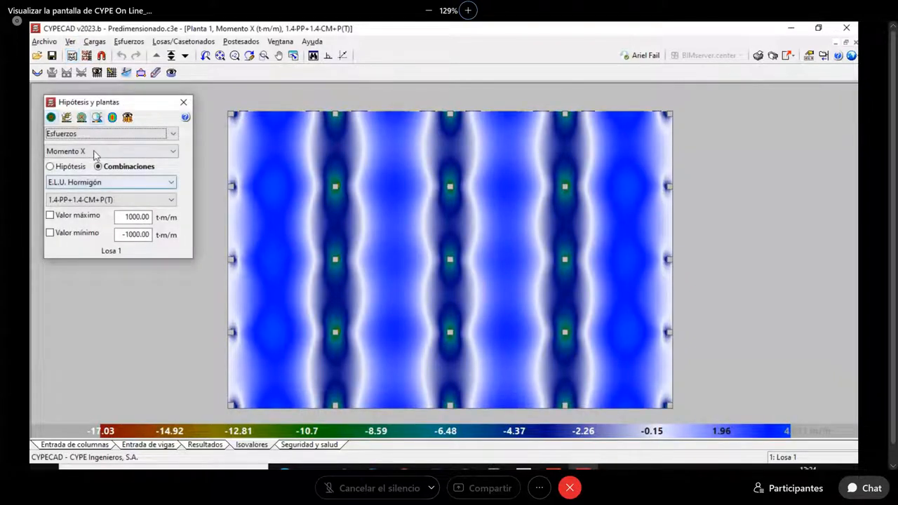
{"action": "left_click", "coordinate": [94, 152]}
{"action": "left_click", "coordinate": [84, 201]}
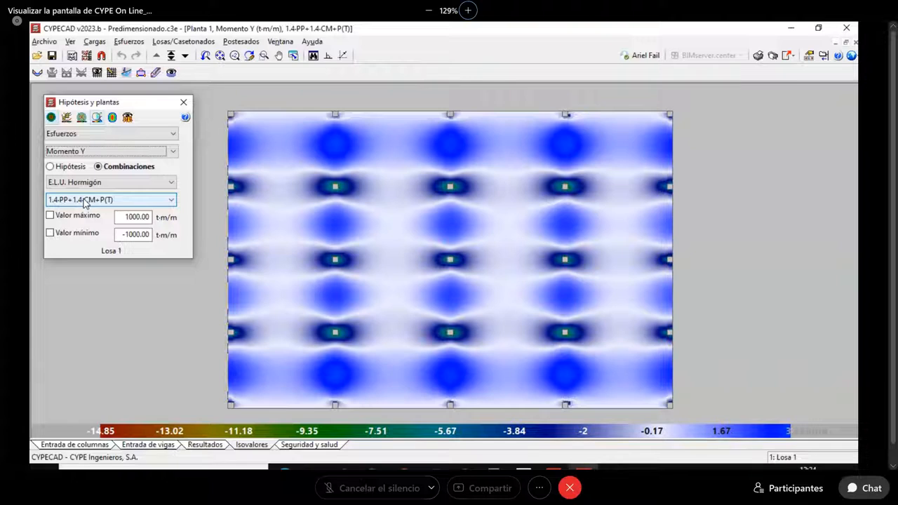
{"action": "left_click", "coordinate": [183, 102]}
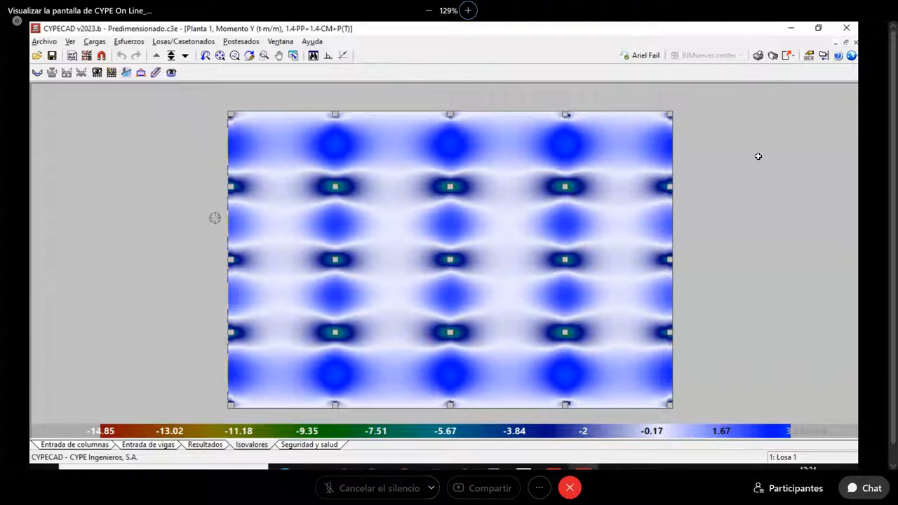
Step: Check the solid slab's data in Entrada de vigas and the project's general data, including the seismic action option
{"action": "left_click", "coordinate": [164, 447]}
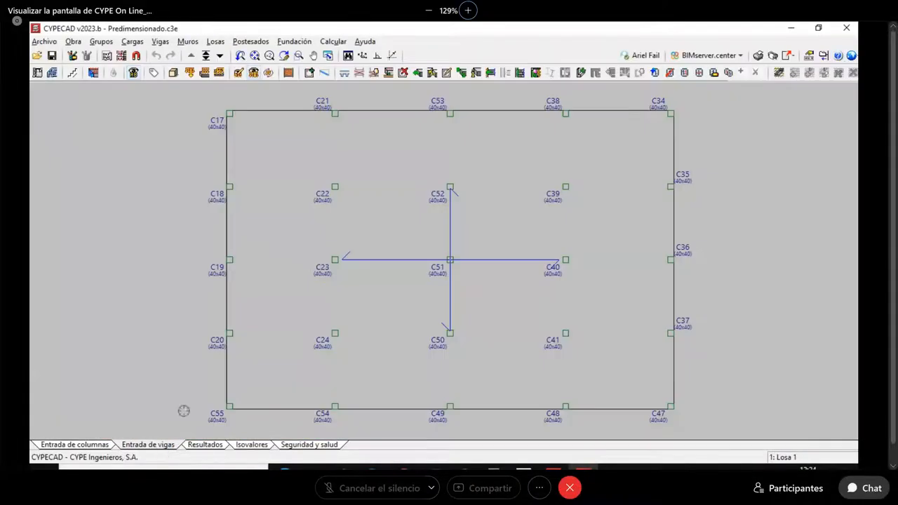
{"action": "left_click", "coordinate": [713, 72]}
{"action": "left_click", "coordinate": [498, 257]}
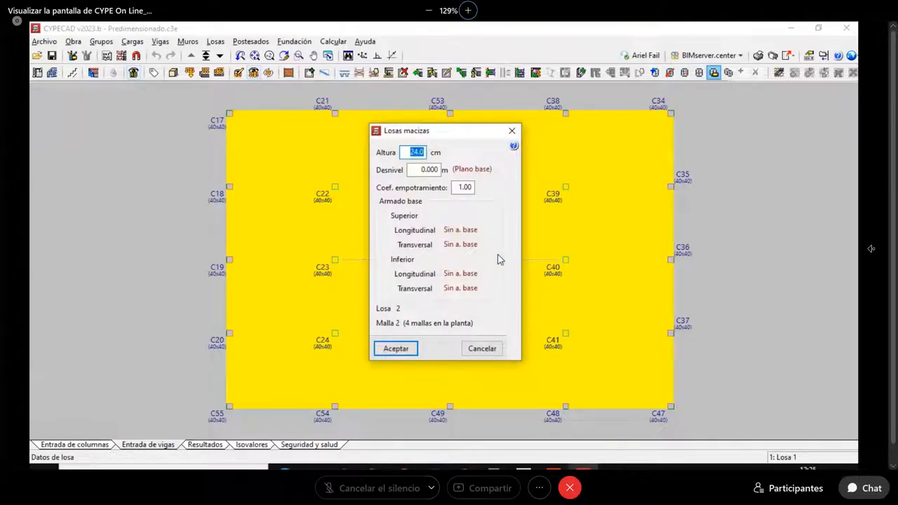
{"action": "left_click", "coordinate": [512, 131]}
{"action": "middle_click_drag", "start_coordinate": [472, 233], "coordinate": [483, 243]}
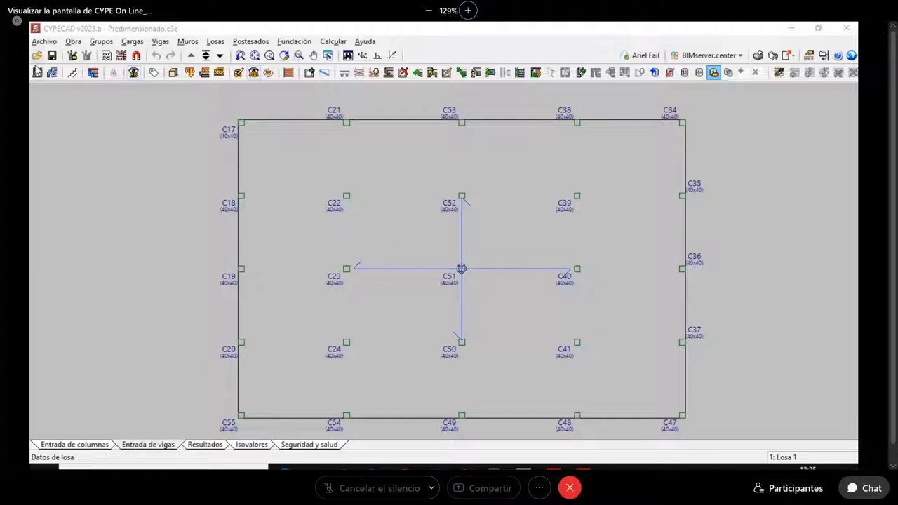
{"action": "left_click", "coordinate": [37, 73]}
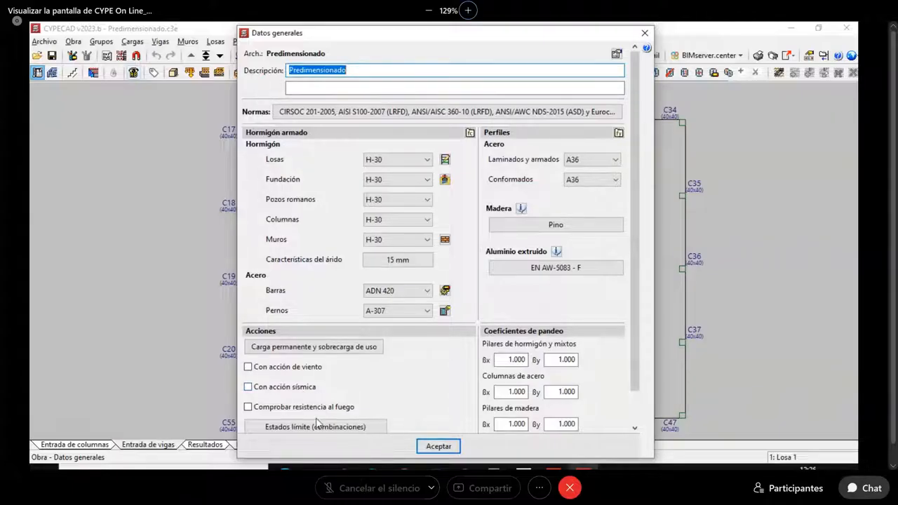
{"action": "left_click", "coordinate": [281, 388]}
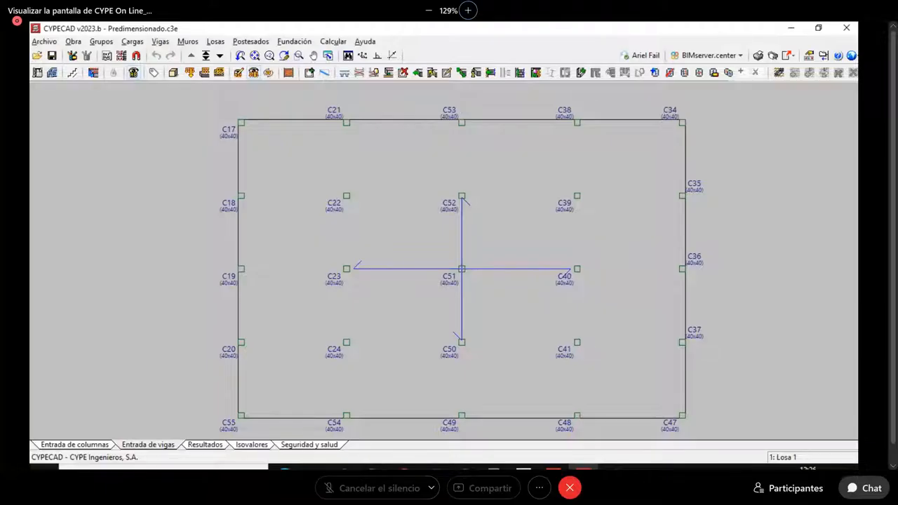
Step: Mark the band width and preview Momento Y averaged over a 2.00 m vertical band midway between the second and third column lines
{"action": "left_click", "coordinate": [251, 446]}
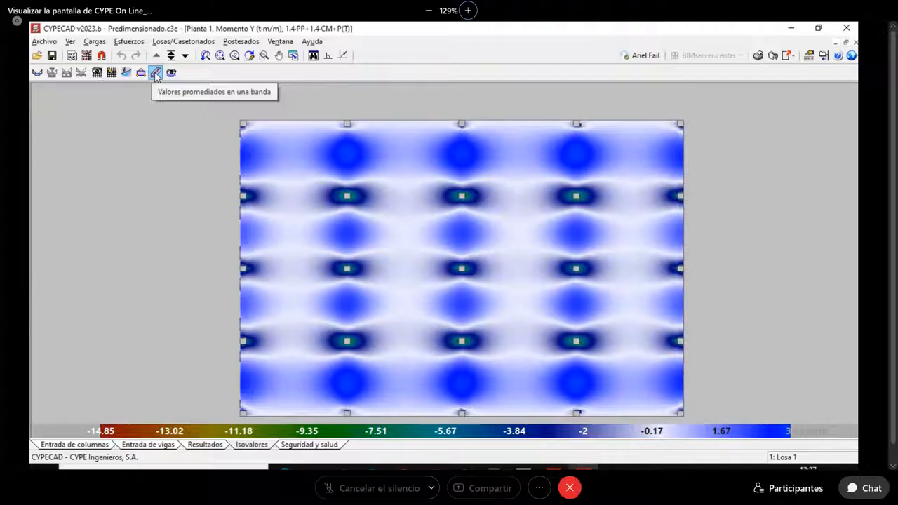
{"action": "left_click", "coordinate": [155, 73]}
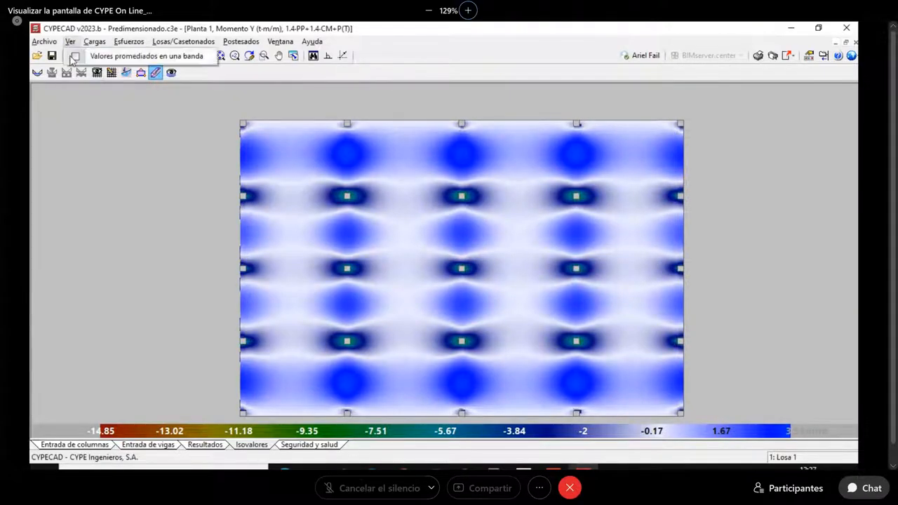
{"action": "left_click", "coordinate": [73, 59]}
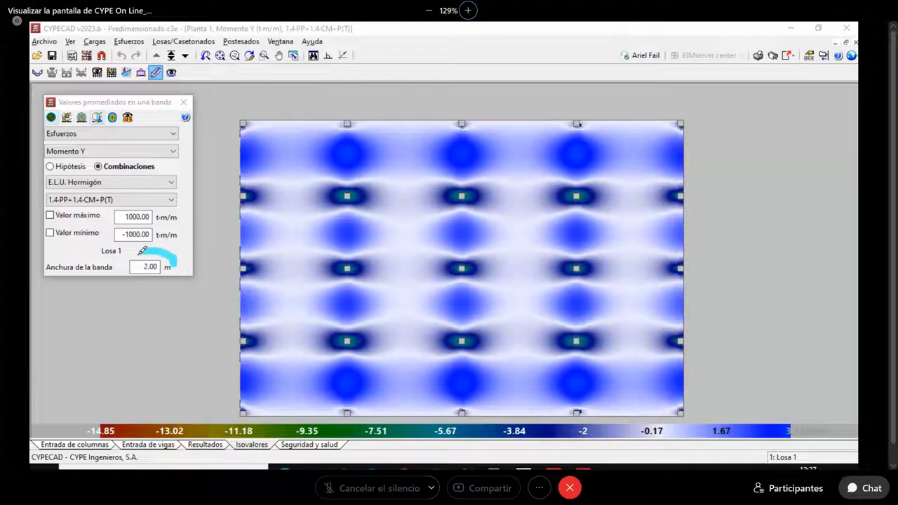
{"action": "left_click_drag", "start_coordinate": [142, 250], "coordinate": [148, 251]}
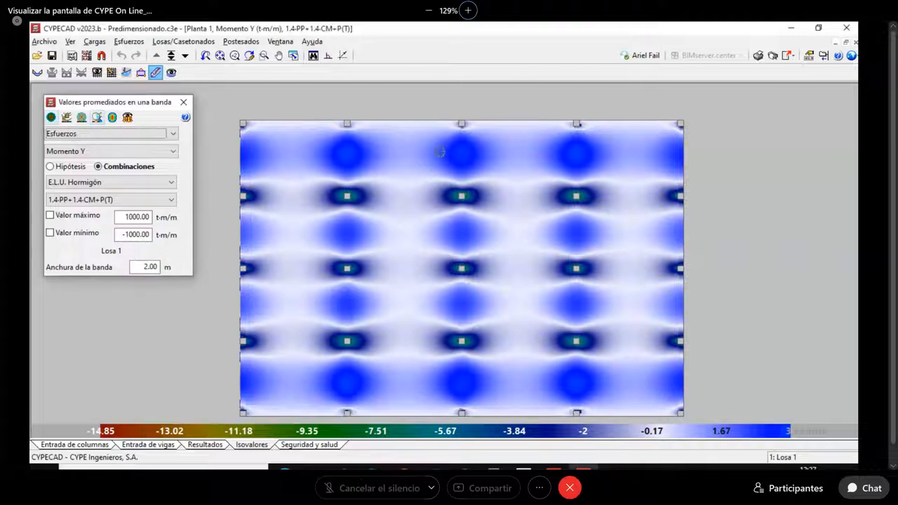
{"action": "left_click", "coordinate": [404, 122]}
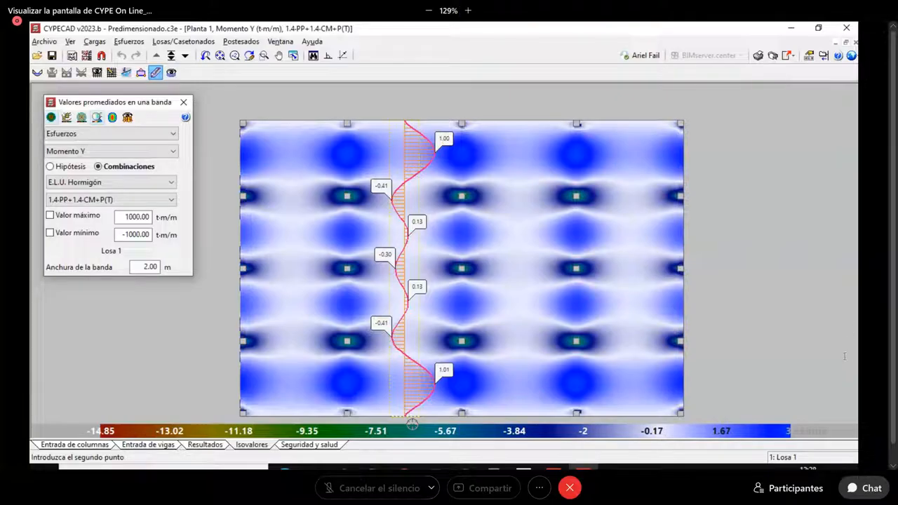
{"action": "right_click", "coordinate": [412, 423]}
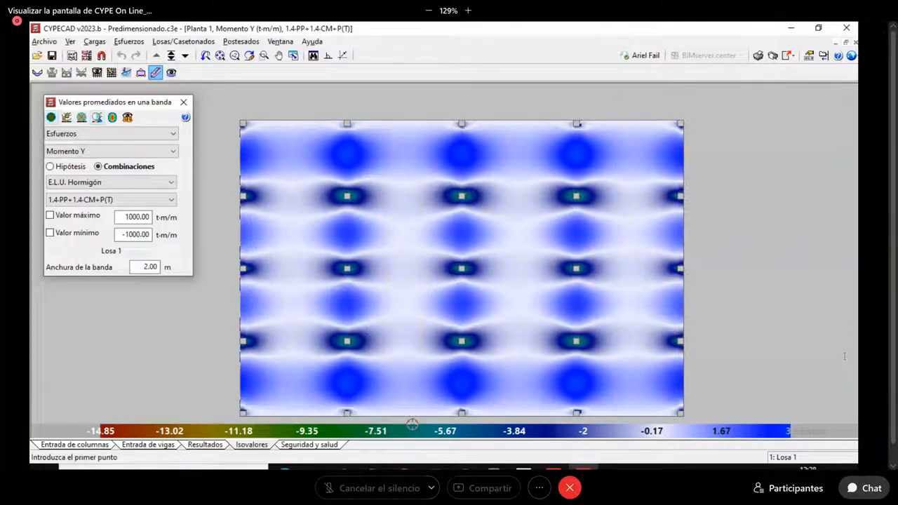
{"action": "left_click", "coordinate": [183, 103]}
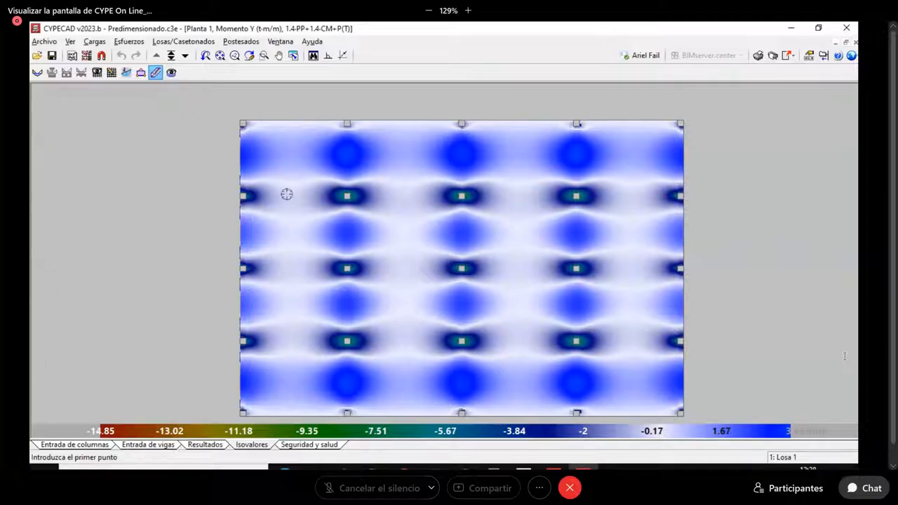
Step: Display the slab's calculated reinforcement over the whole floor plan in Resultados
{"action": "left_click", "coordinate": [152, 445]}
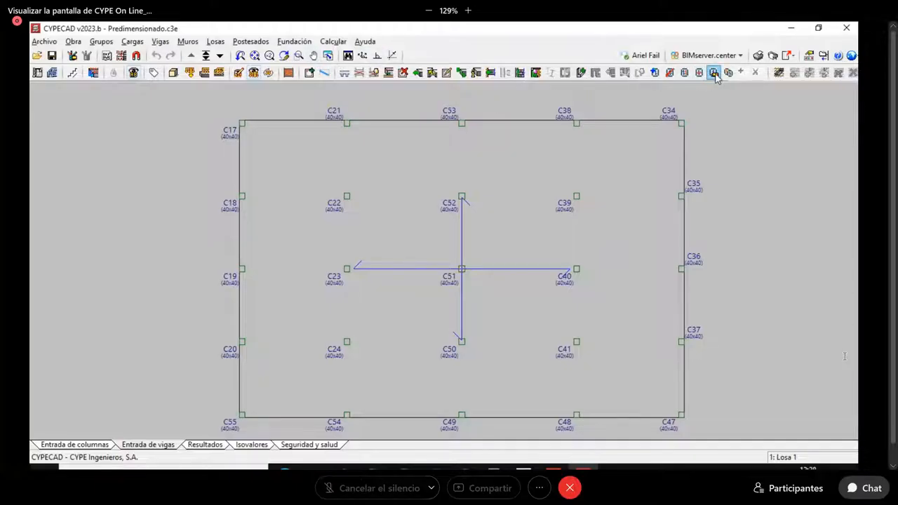
{"action": "left_click", "coordinate": [205, 444]}
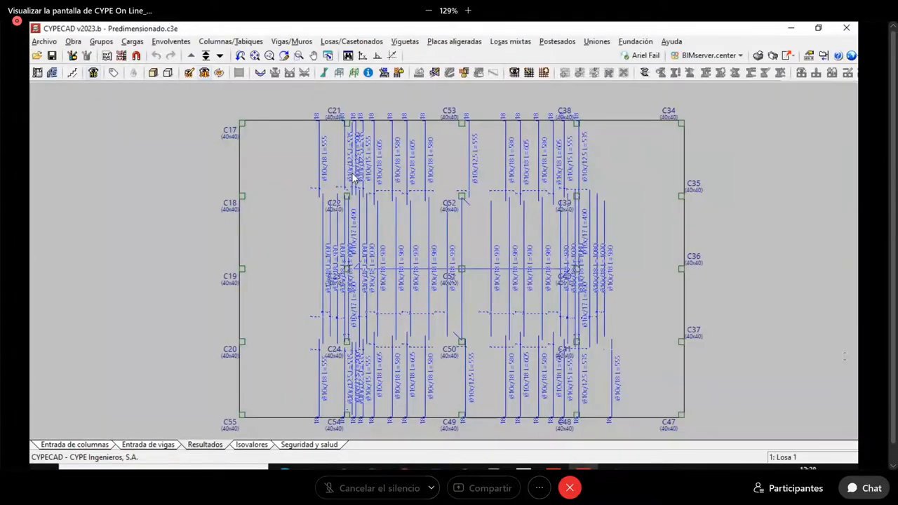
{"action": "middle_click_drag", "start_coordinate": [599, 228], "coordinate": [577, 221]}
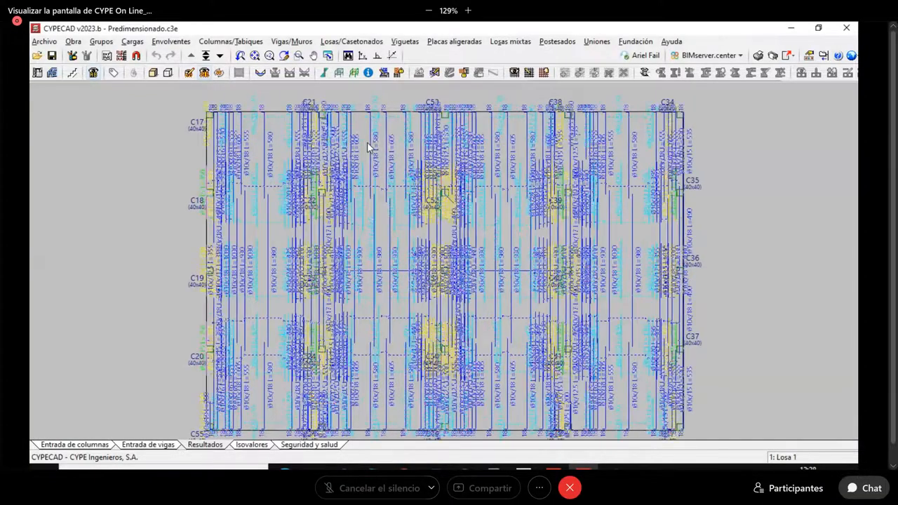
{"action": "scroll", "coordinate": [367, 145], "scroll_direction": "up", "scroll_amount": 1}
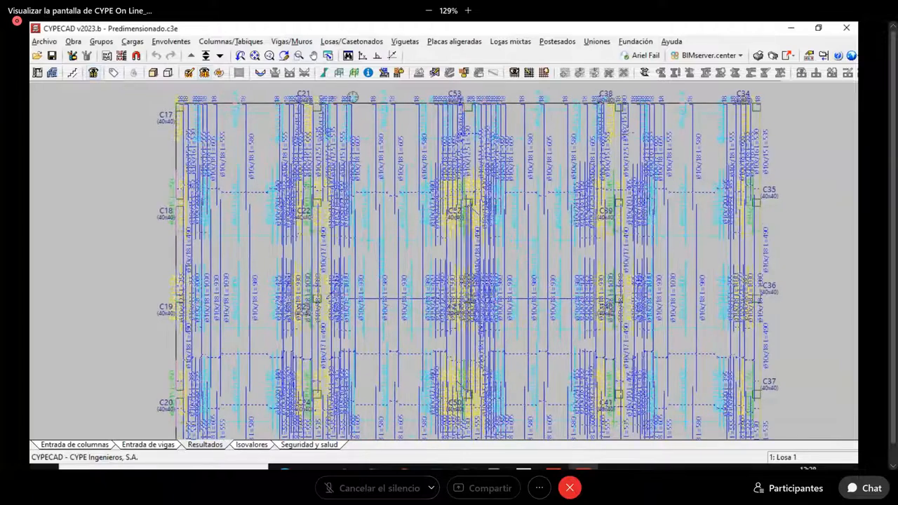
{"action": "scroll", "coordinate": [351, 145], "scroll_direction": "down", "scroll_amount": 1}
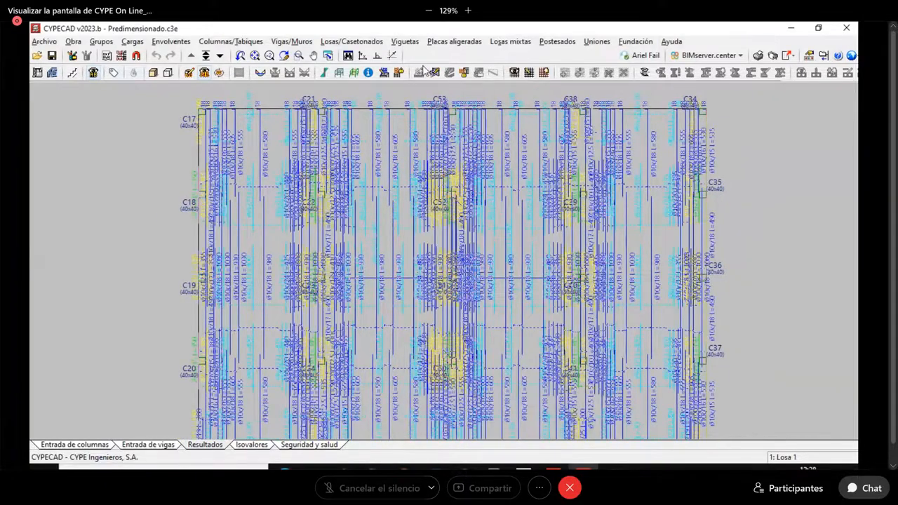
Step: Annotate the dense reinforcement strips along the column lines of C21, C53 and C38 with freehand outlines
{"action": "left_click", "coordinate": [528, 74]}
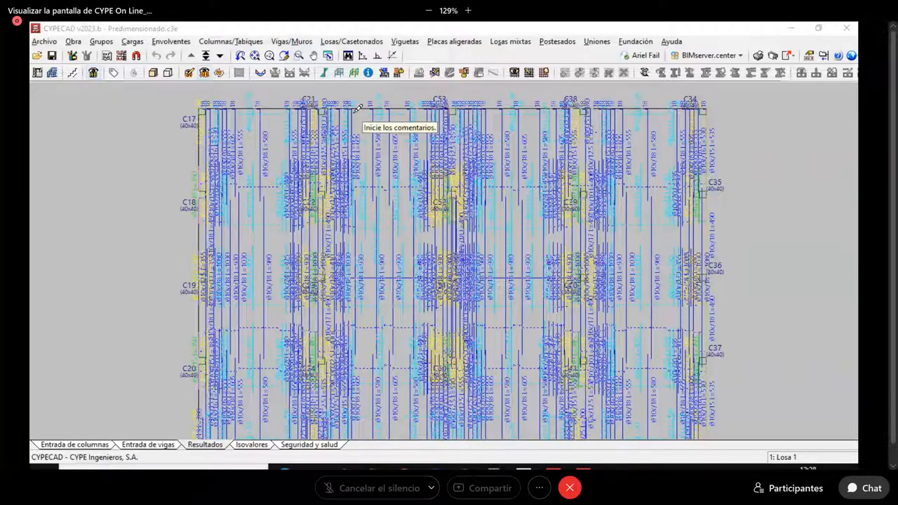
{"action": "mouse_move", "coordinate": [356, 106]}
{"action": "left_mouse_down"}
{"action": "mouse_move", "coordinate": [283, 252]}
{"action": "mouse_move", "coordinate": [294, 415]}
{"action": "mouse_move", "coordinate": [349, 394]}
{"action": "mouse_move", "coordinate": [350, 107]}
{"action": "left_mouse_up"}
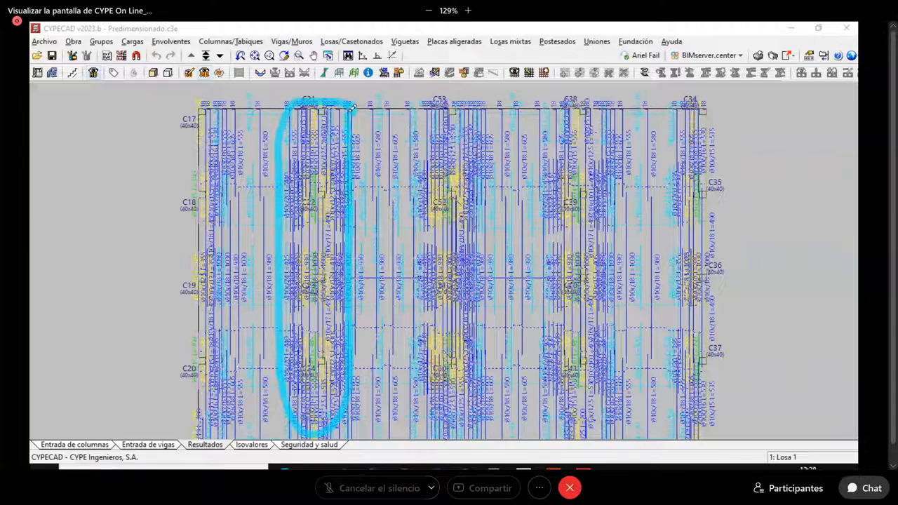
{"action": "mouse_move", "coordinate": [495, 97]}
{"action": "left_mouse_down"}
{"action": "mouse_move", "coordinate": [450, 100]}
{"action": "mouse_move", "coordinate": [412, 242]}
{"action": "mouse_move", "coordinate": [421, 415]}
{"action": "mouse_move", "coordinate": [484, 330]}
{"action": "mouse_move", "coordinate": [482, 104]}
{"action": "left_mouse_up"}
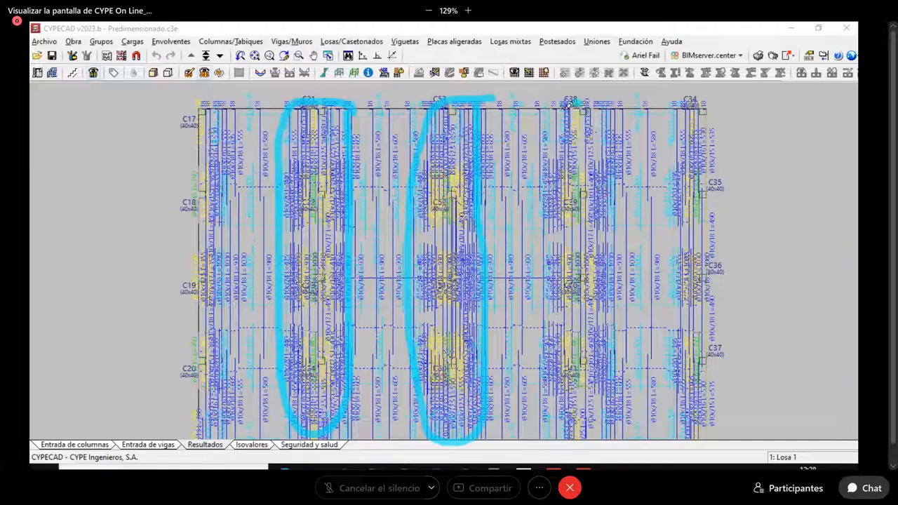
{"action": "mouse_move", "coordinate": [581, 102]}
{"action": "left_mouse_down"}
{"action": "mouse_move", "coordinate": [556, 259]}
{"action": "mouse_move", "coordinate": [556, 386]}
{"action": "mouse_move", "coordinate": [579, 424]}
{"action": "mouse_move", "coordinate": [626, 376]}
{"action": "mouse_move", "coordinate": [626, 114]}
{"action": "mouse_move", "coordinate": [593, 97]}
{"action": "mouse_move", "coordinate": [578, 102]}
{"action": "left_mouse_up"}
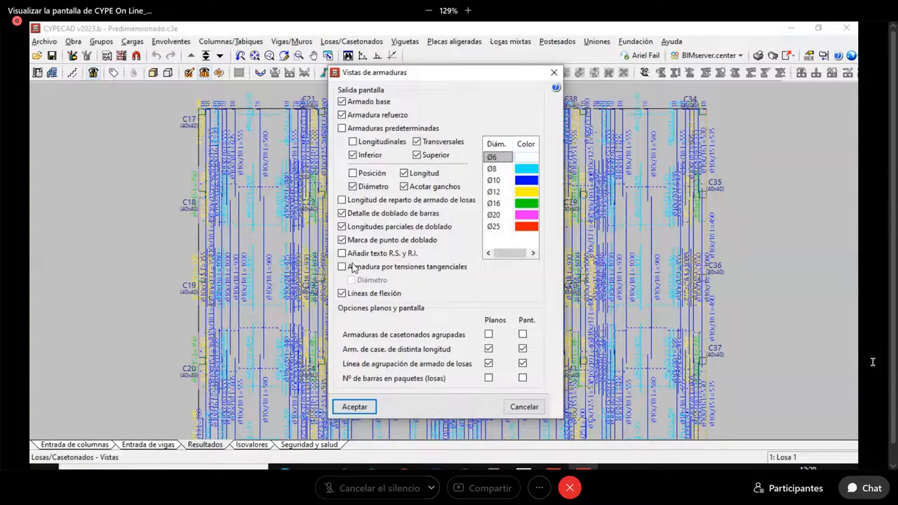
Step: Turn on Armadura por tensiones tangenciales with its Diámetro in the reinforcement display and inspect the area around column C40
{"action": "left_click", "coordinate": [351, 267]}
{"action": "left_click", "coordinate": [352, 280]}
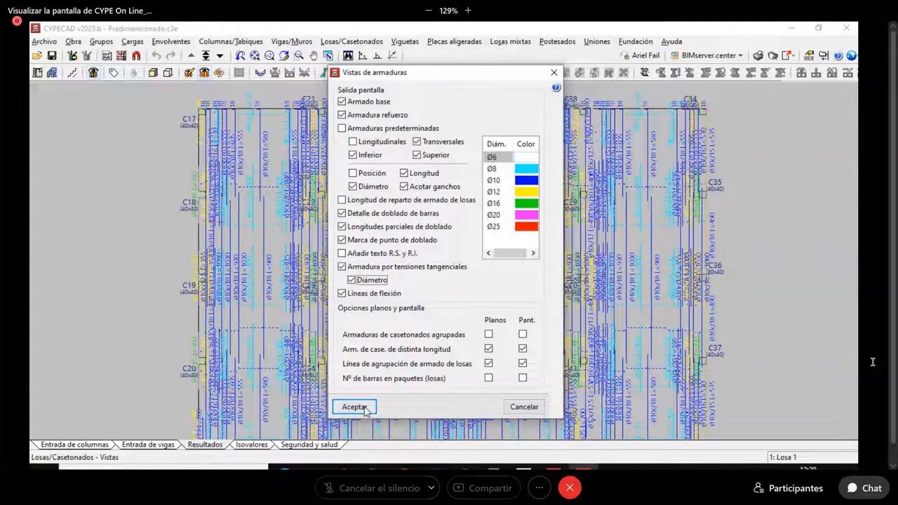
{"action": "left_click", "coordinate": [362, 410]}
{"action": "scroll", "coordinate": [629, 291], "scroll_direction": "up", "scroll_amount": 3}
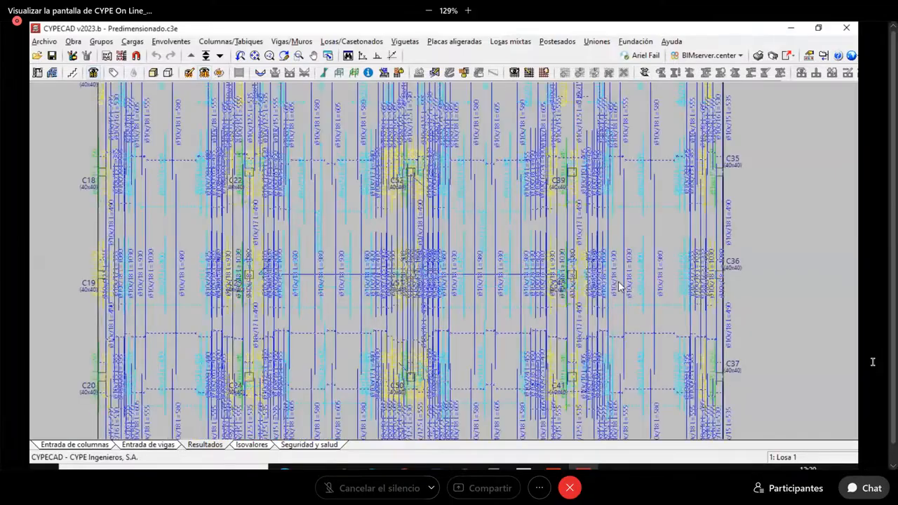
{"action": "scroll", "coordinate": [611, 281], "scroll_direction": "up", "scroll_amount": 3}
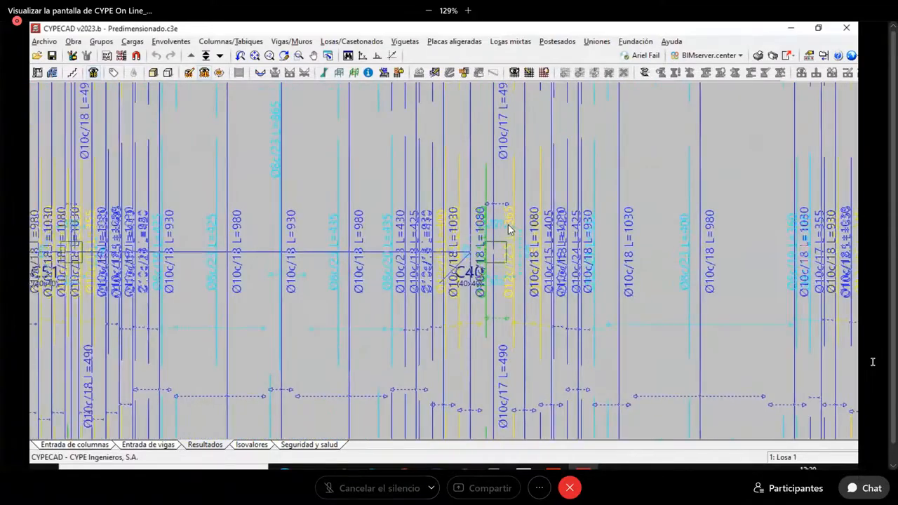
Step: Hide Armado base and Armadura refuerzo in the reinforcement display and inspect the shear reinforcement around column C40
{"action": "left_click", "coordinate": [515, 72]}
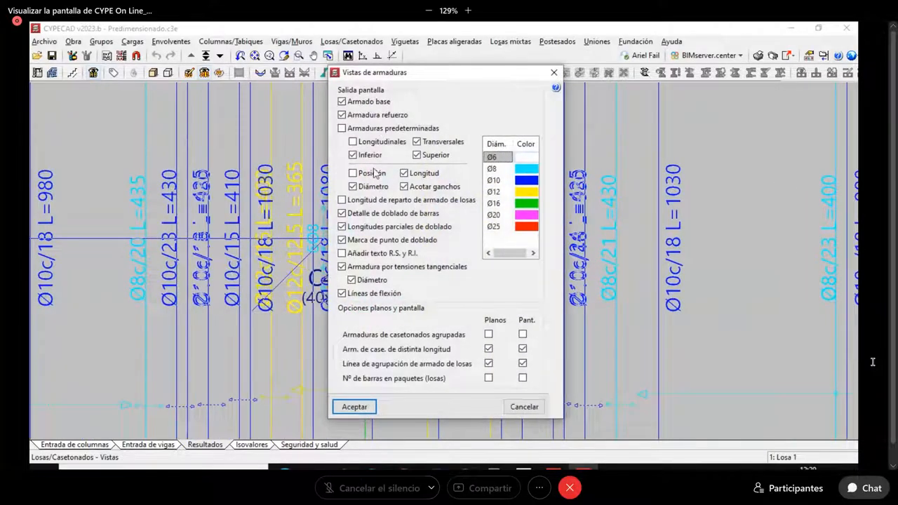
{"action": "left_click", "coordinate": [341, 102]}
{"action": "left_click", "coordinate": [342, 115]}
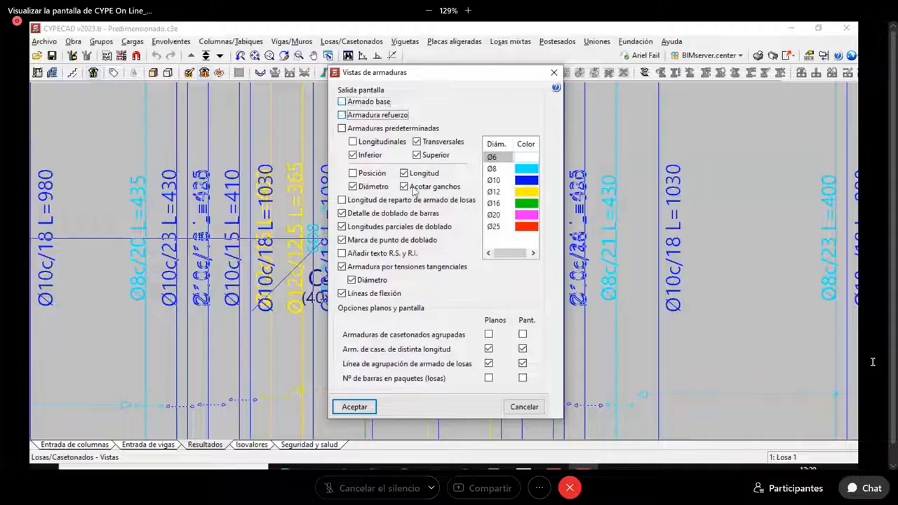
{"action": "left_click", "coordinate": [355, 407]}
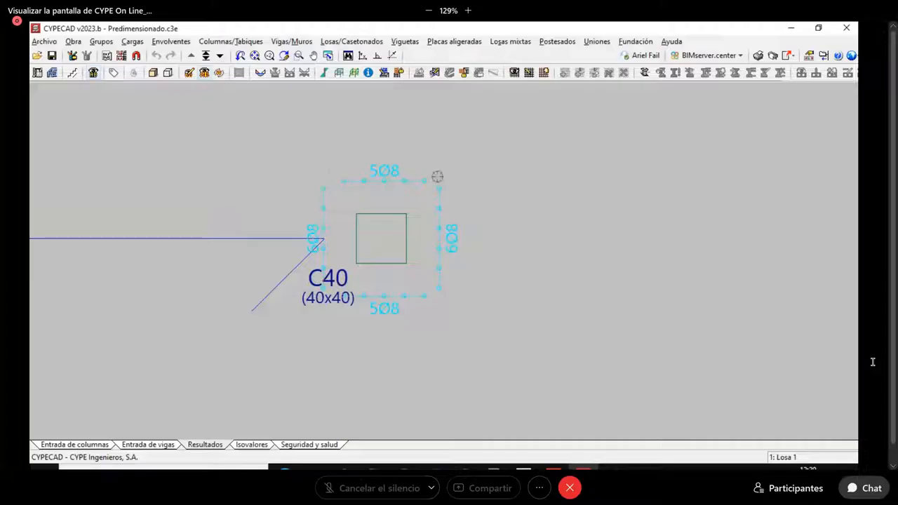
{"action": "scroll", "coordinate": [417, 179], "scroll_direction": "down", "scroll_amount": 1}
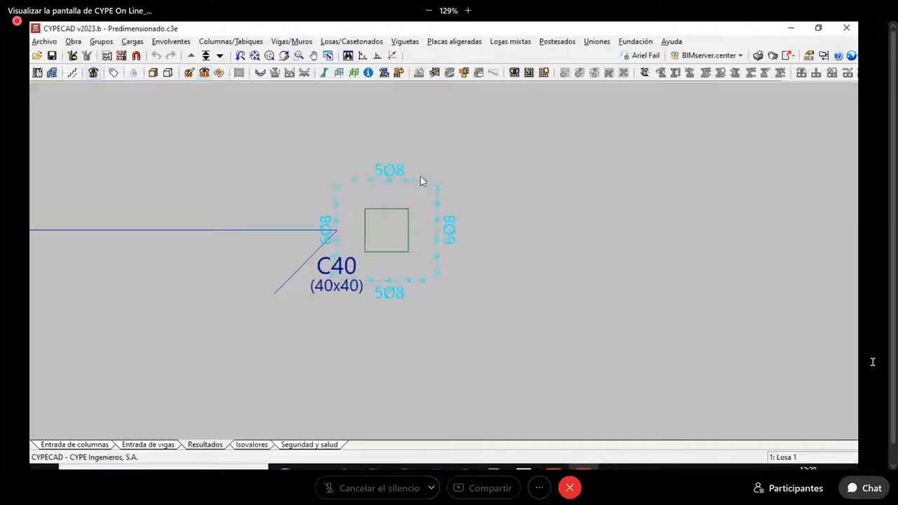
{"action": "middle_click_drag", "start_coordinate": [429, 176], "coordinate": [504, 289]}
{"action": "scroll", "coordinate": [504, 285], "scroll_direction": "up", "scroll_amount": 2}
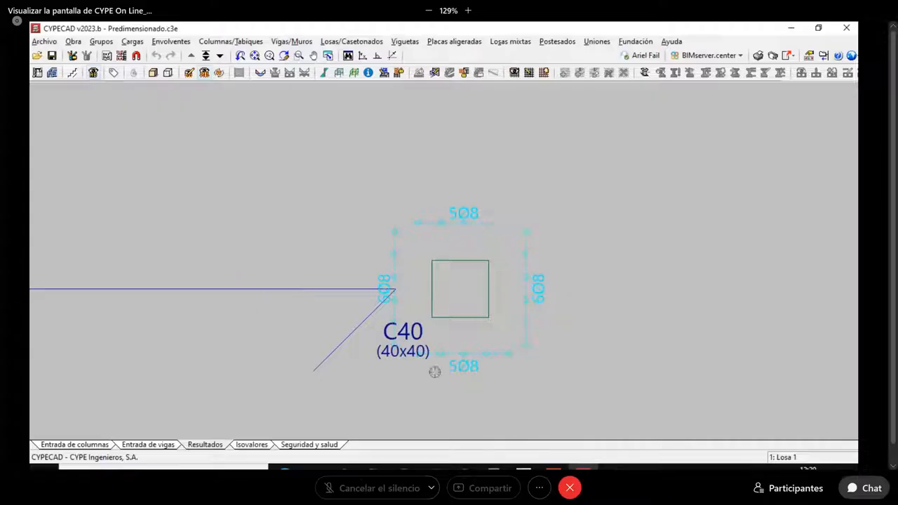
Step: Display the Cortante total isovalues under Esfuerzos for combination 1.4·PP+1.4·CM+P(T) and examine the shear concentration around column C40
{"action": "left_click", "coordinate": [250, 445]}
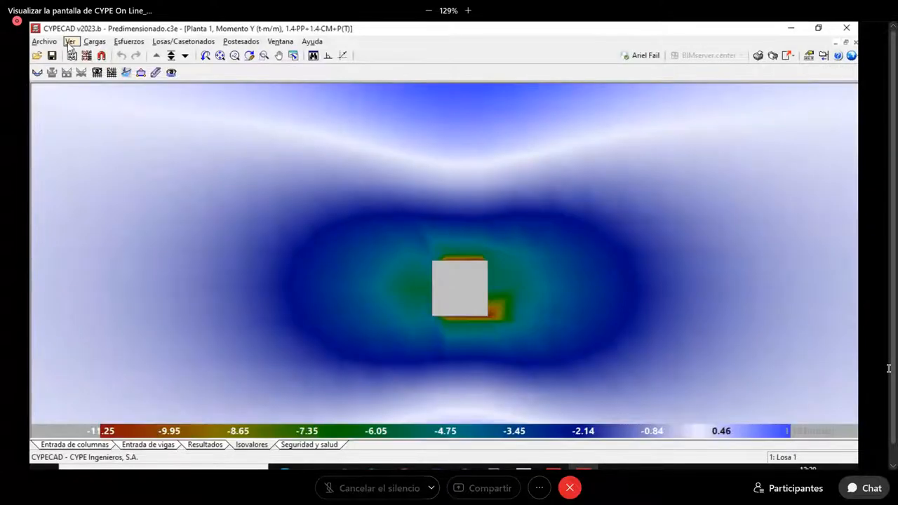
{"action": "left_click", "coordinate": [73, 55]}
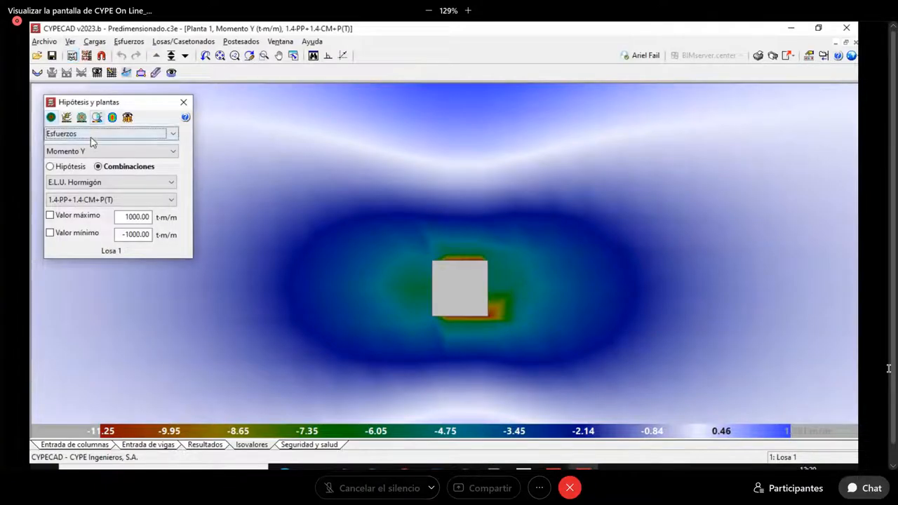
{"action": "left_click", "coordinate": [90, 136]}
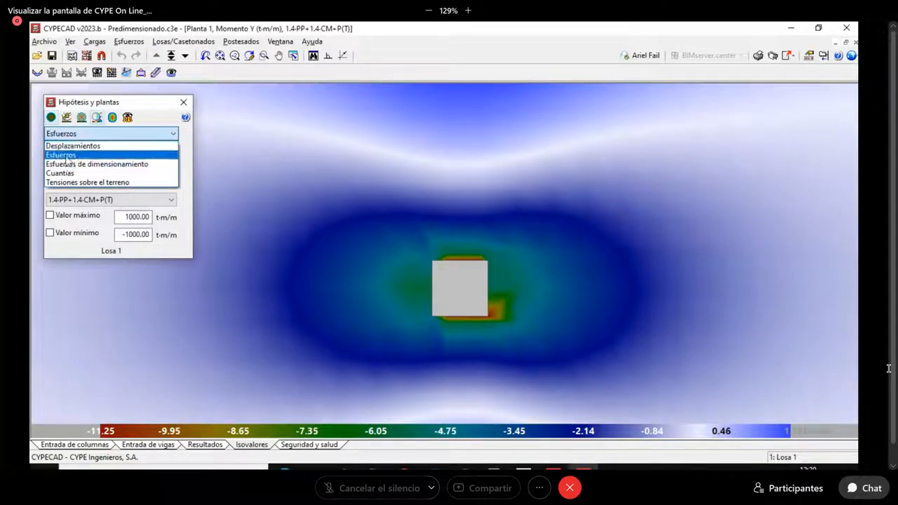
{"action": "left_click", "coordinate": [65, 155]}
{"action": "left_click", "coordinate": [70, 151]}
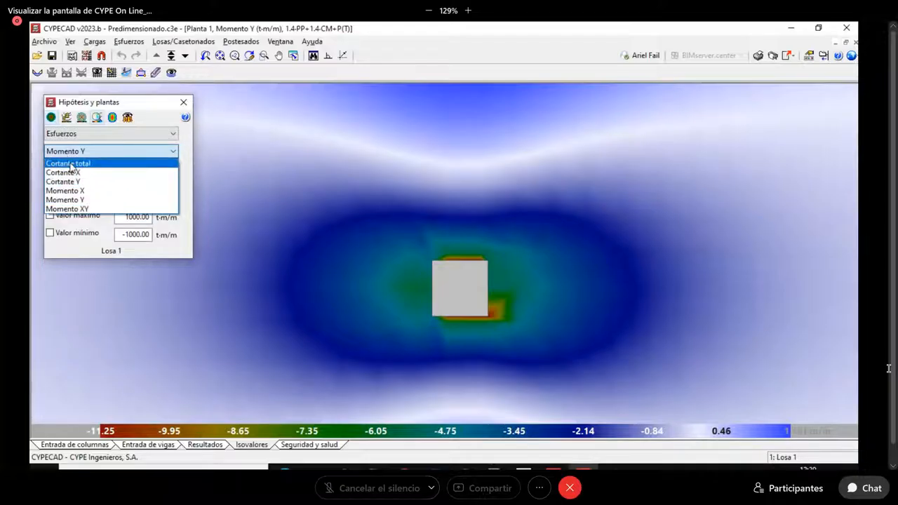
{"action": "left_click", "coordinate": [70, 165]}
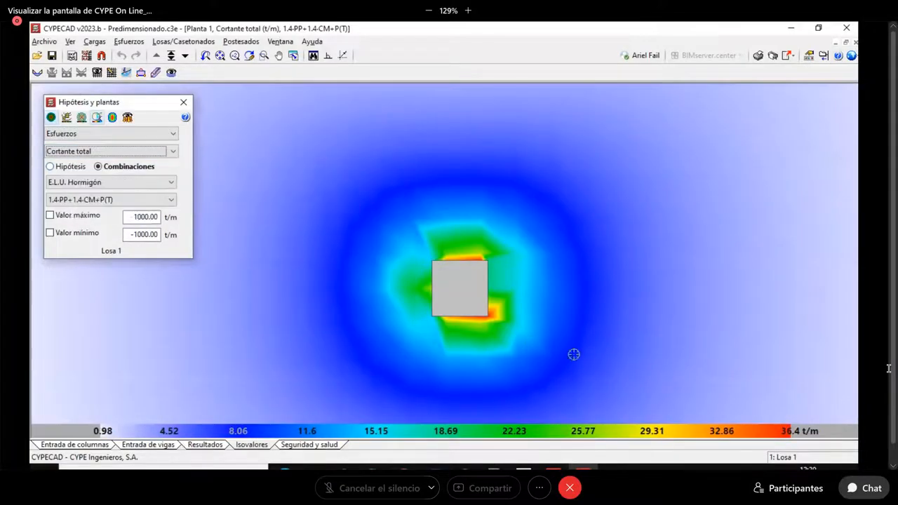
{"action": "scroll", "coordinate": [468, 345], "scroll_direction": "up", "scroll_amount": 1}
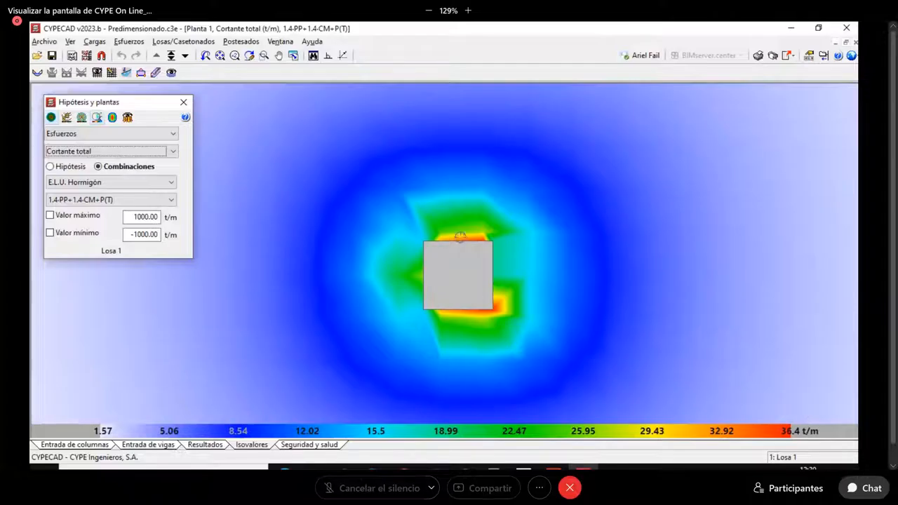
{"action": "scroll", "coordinate": [543, 229], "scroll_direction": "down", "scroll_amount": 1}
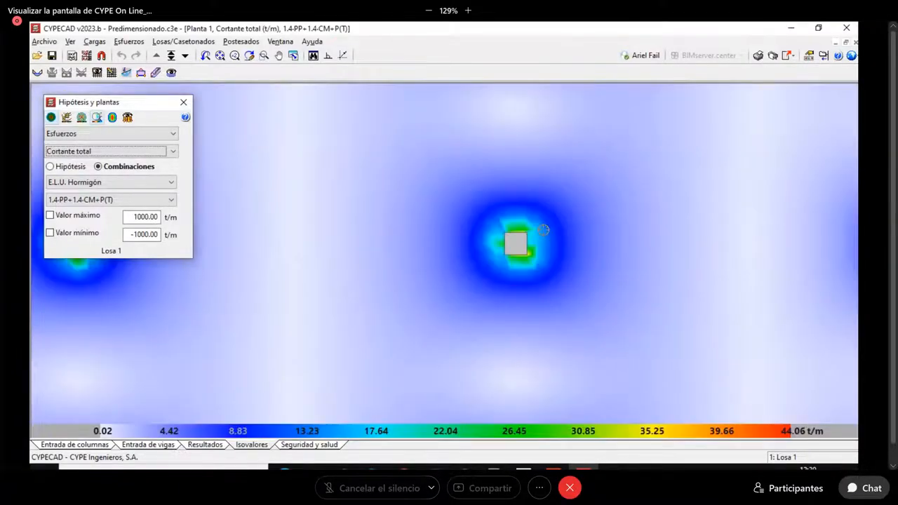
{"action": "scroll", "coordinate": [544, 229], "scroll_direction": "up", "scroll_amount": 1}
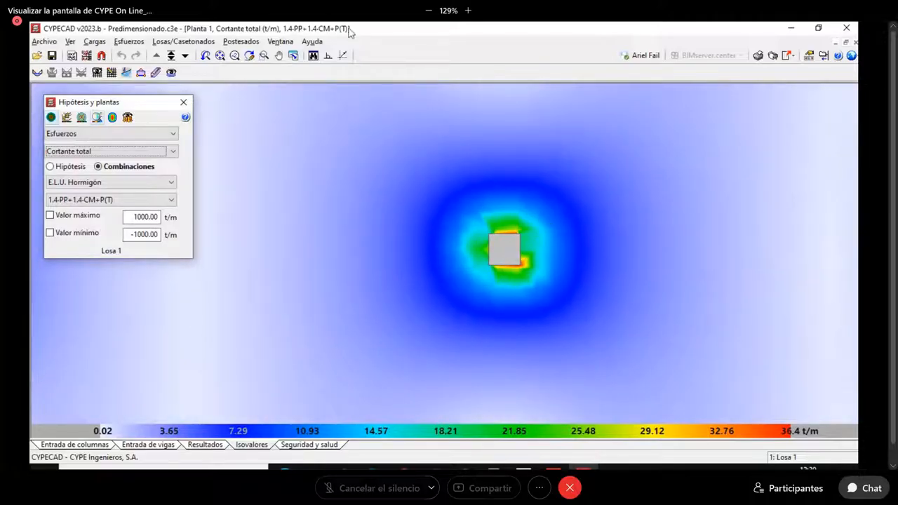
Step: Overlay Armadura por tensiones tangenciales with its Diámetro on the total shear isovalues and inspect it around column C40
{"action": "left_click", "coordinate": [97, 72]}
{"action": "left_click", "coordinate": [342, 268]}
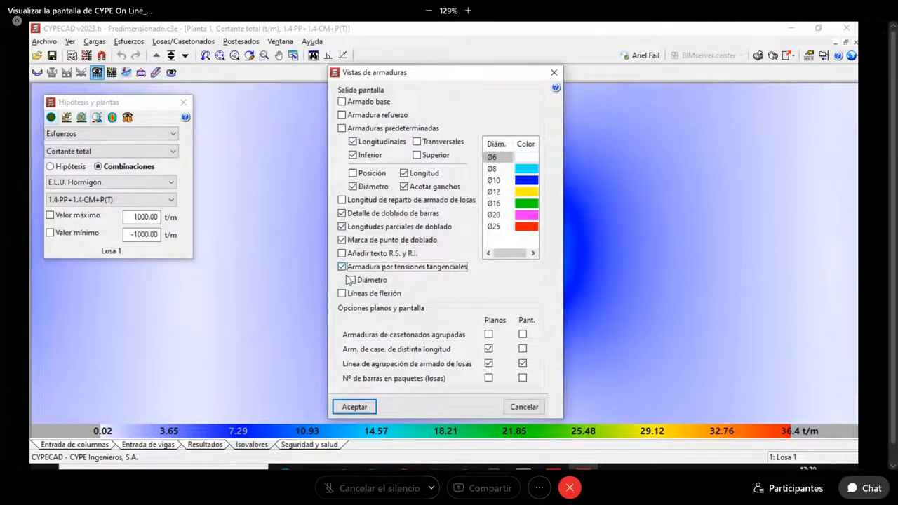
{"action": "left_click", "coordinate": [351, 281]}
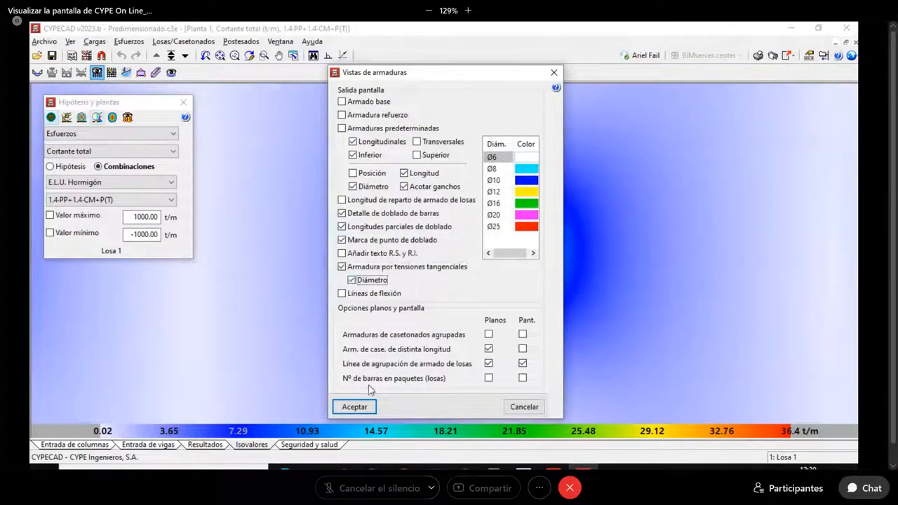
{"action": "left_click", "coordinate": [356, 407]}
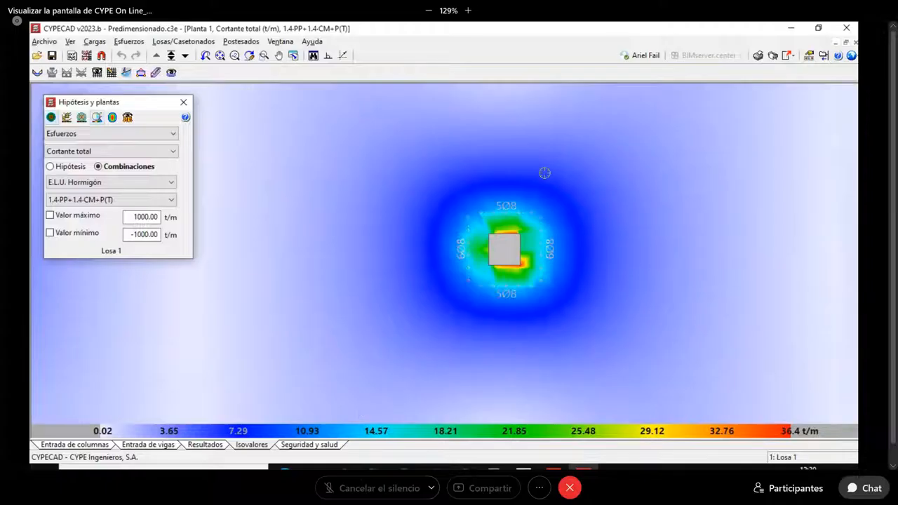
{"action": "scroll", "coordinate": [544, 173], "scroll_direction": "up", "scroll_amount": 2}
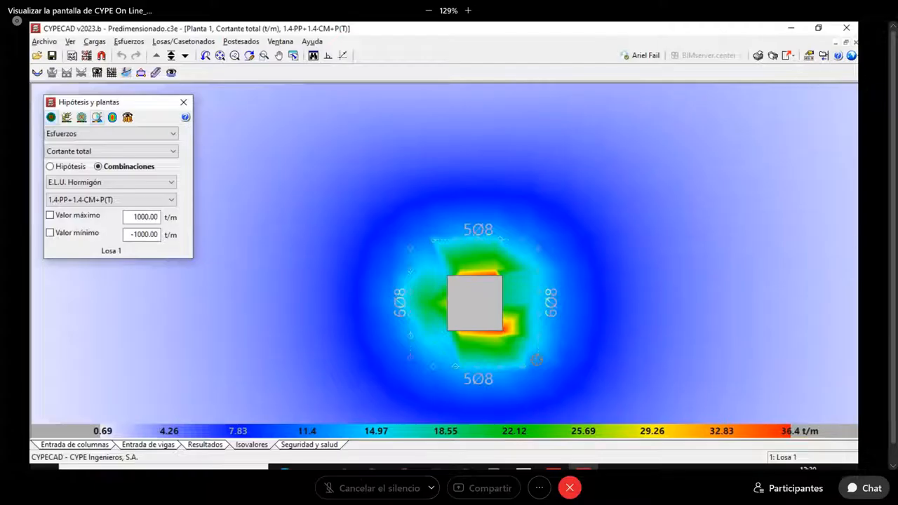
Step: Return to Resultados and run the Punzonamiento Comprobaciones on the critical perimeter of column C40
{"action": "left_click", "coordinate": [207, 445]}
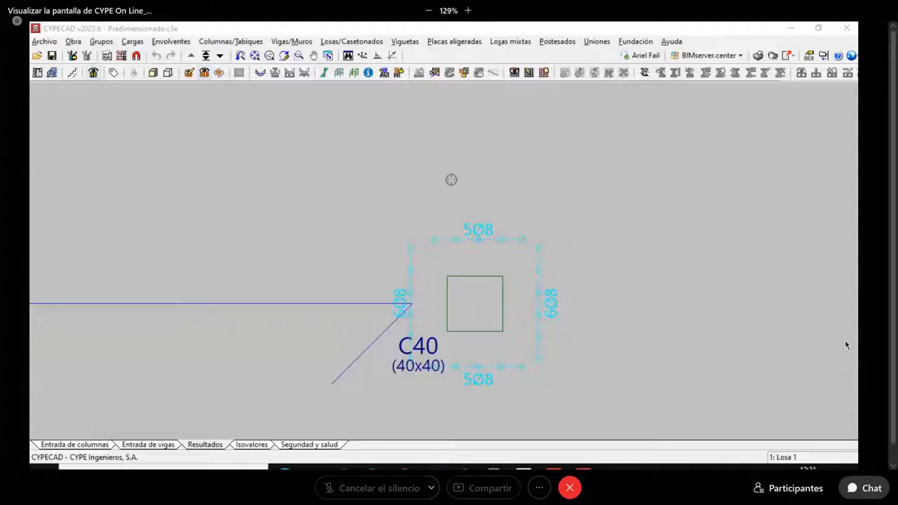
{"action": "scroll", "coordinate": [445, 187], "scroll_direction": "down", "scroll_amount": 2}
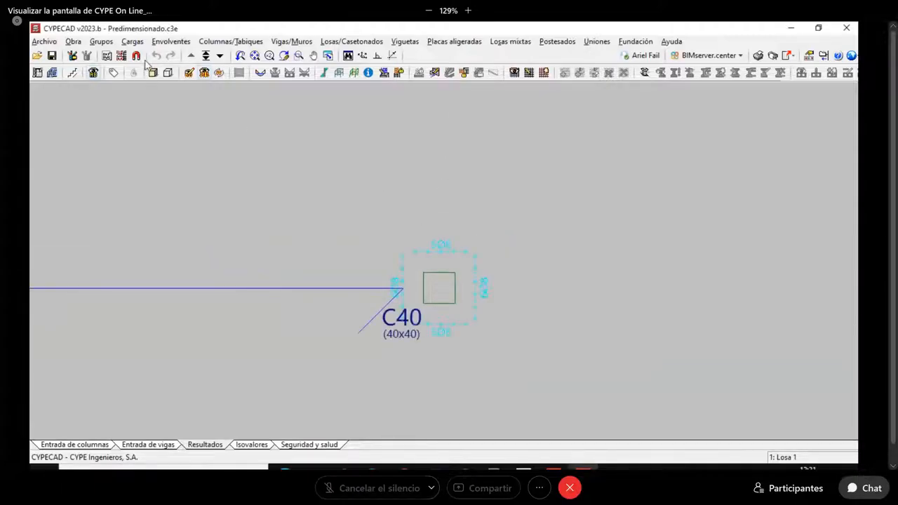
{"action": "left_click", "coordinate": [351, 42]}
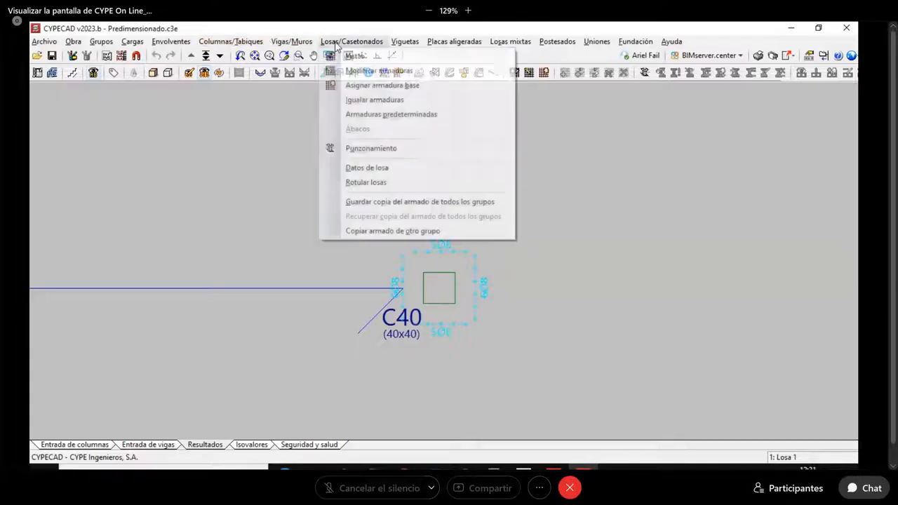
{"action": "left_click", "coordinate": [364, 149]}
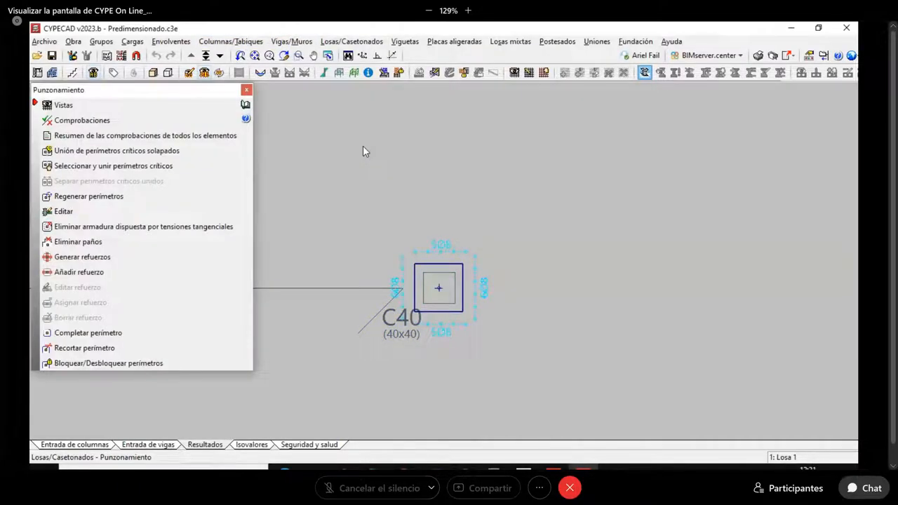
{"action": "scroll", "coordinate": [352, 247], "scroll_direction": "up", "scroll_amount": 2}
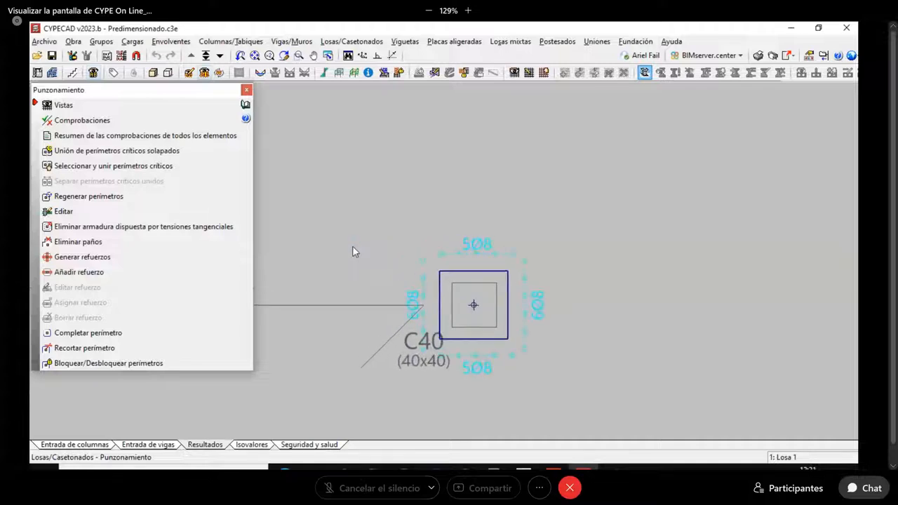
{"action": "scroll", "coordinate": [353, 247], "scroll_direction": "up", "scroll_amount": 1}
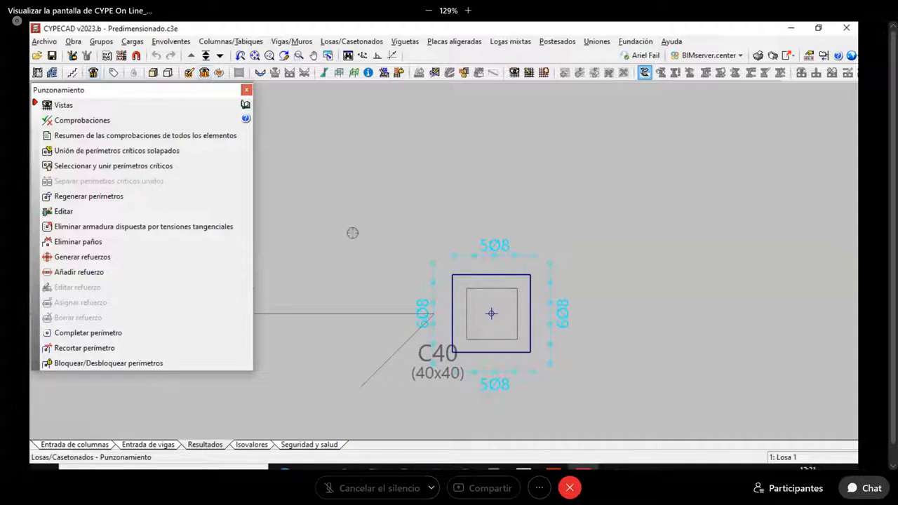
{"action": "left_click", "coordinate": [61, 124]}
{"action": "left_click", "coordinate": [68, 121]}
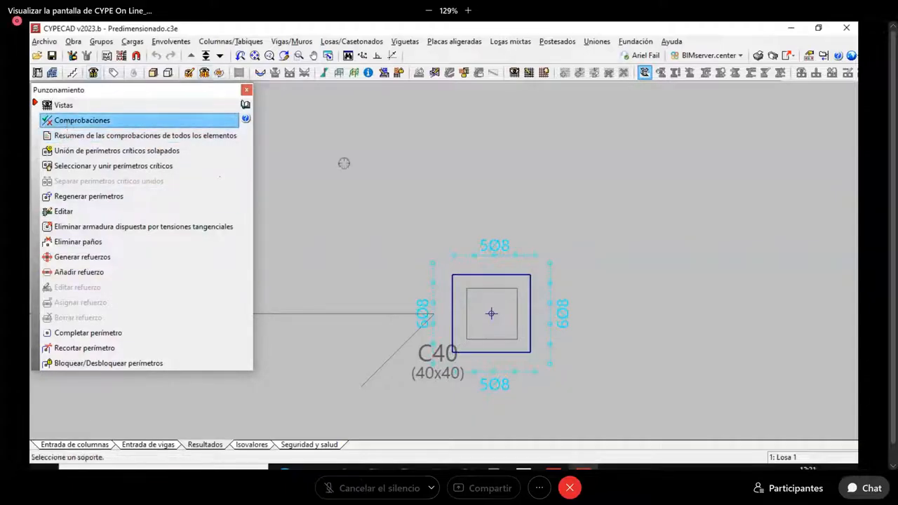
{"action": "left_click", "coordinate": [476, 280]}
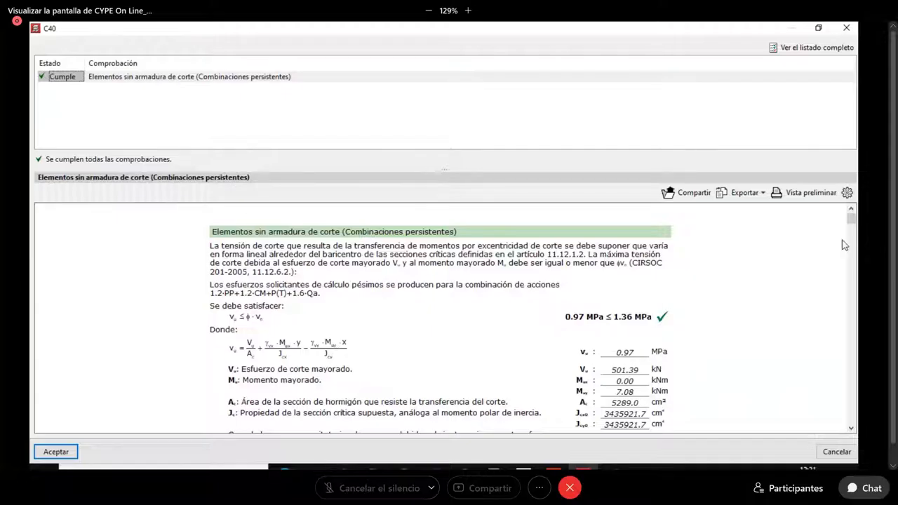
Step: Review the shear stress comparison and formulas in C40's punching check, close it and inspect the column's critical perimeter data
{"action": "scroll", "coordinate": [672, 304], "scroll_direction": "down", "scroll_amount": 1}
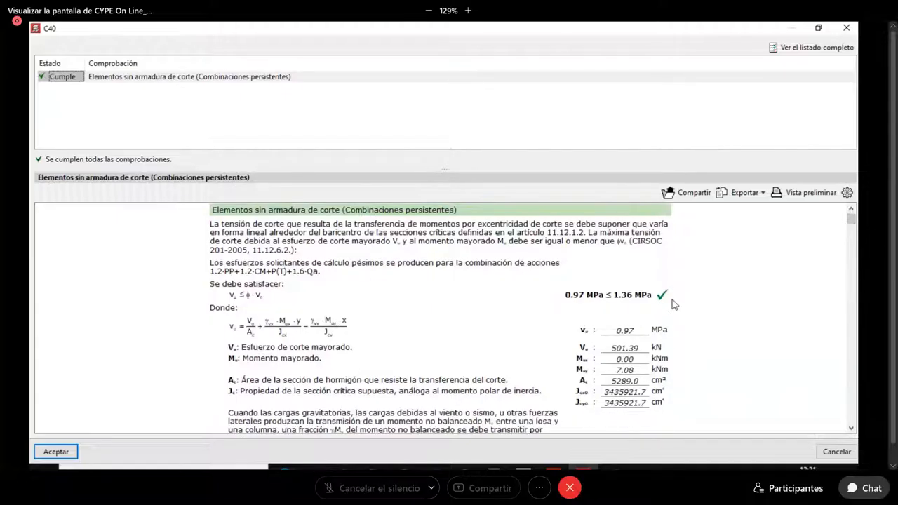
{"action": "scroll", "coordinate": [708, 298], "scroll_direction": "up", "scroll_amount": 1}
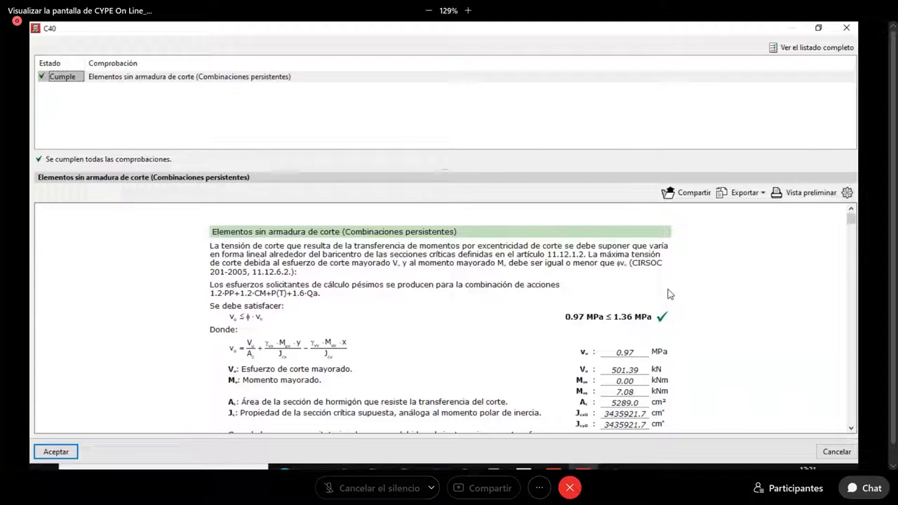
{"action": "scroll", "coordinate": [669, 293], "scroll_direction": "down", "scroll_amount": 4}
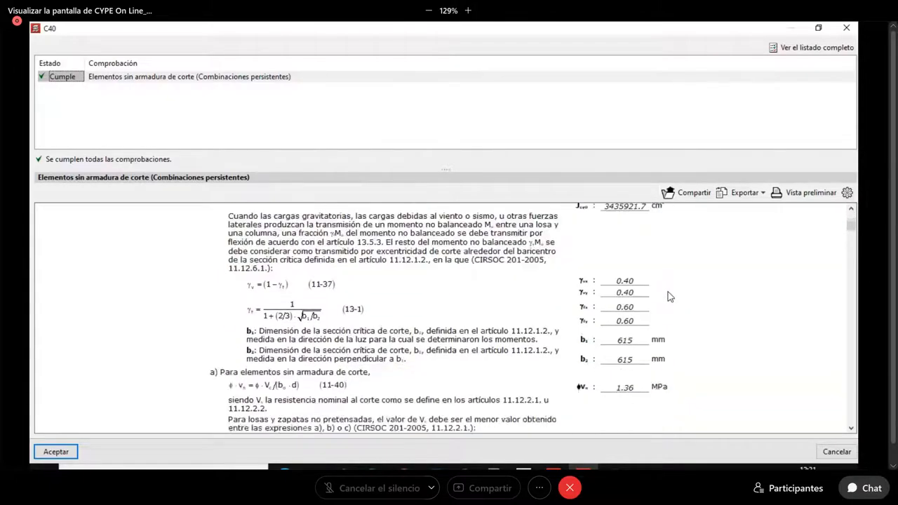
{"action": "scroll", "coordinate": [670, 295], "scroll_direction": "up", "scroll_amount": 5}
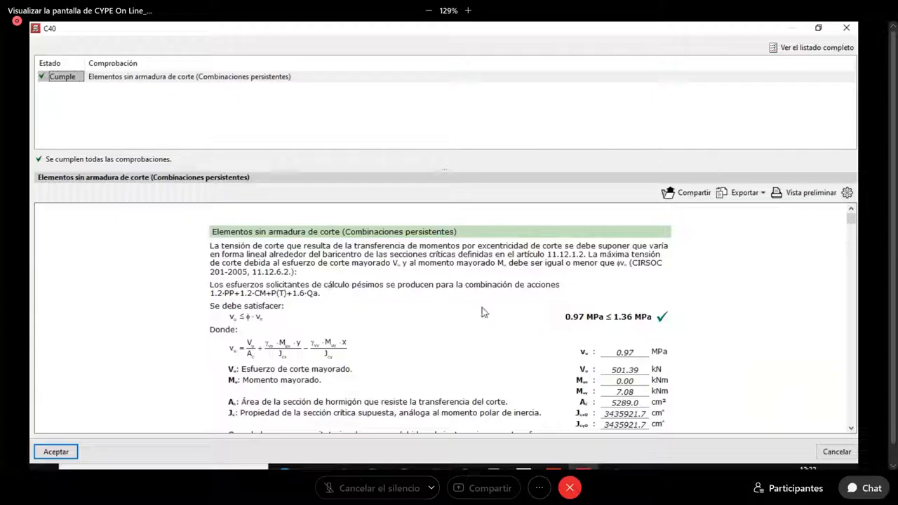
{"action": "scroll", "coordinate": [481, 309], "scroll_direction": "down", "scroll_amount": 10}
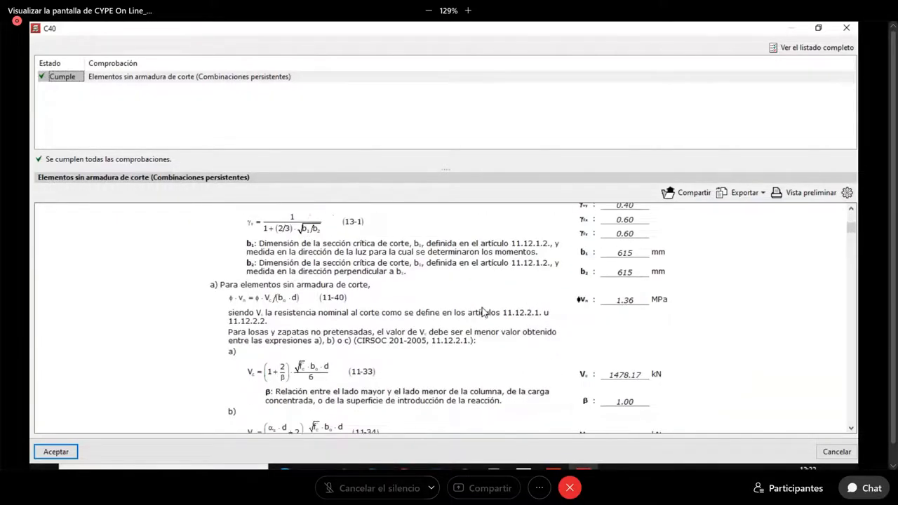
{"action": "left_click", "coordinate": [847, 28]}
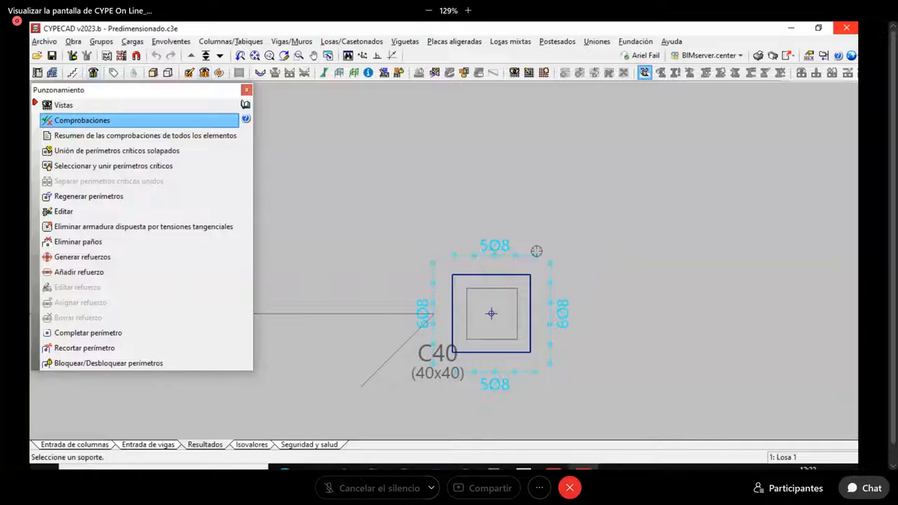
{"action": "mouse_move", "coordinate": [517, 315]}
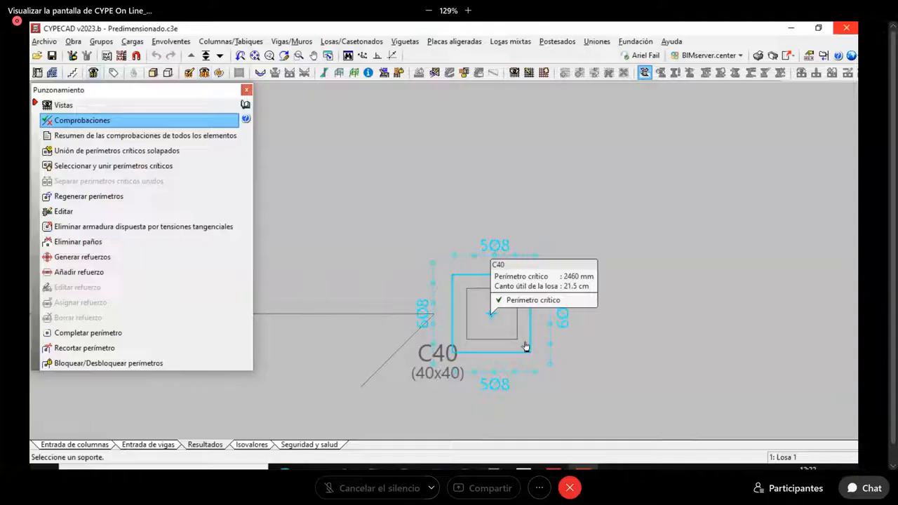
Step: Open the summary of punching checks for all elements, review the column results and close the report
{"action": "left_click", "coordinate": [183, 137]}
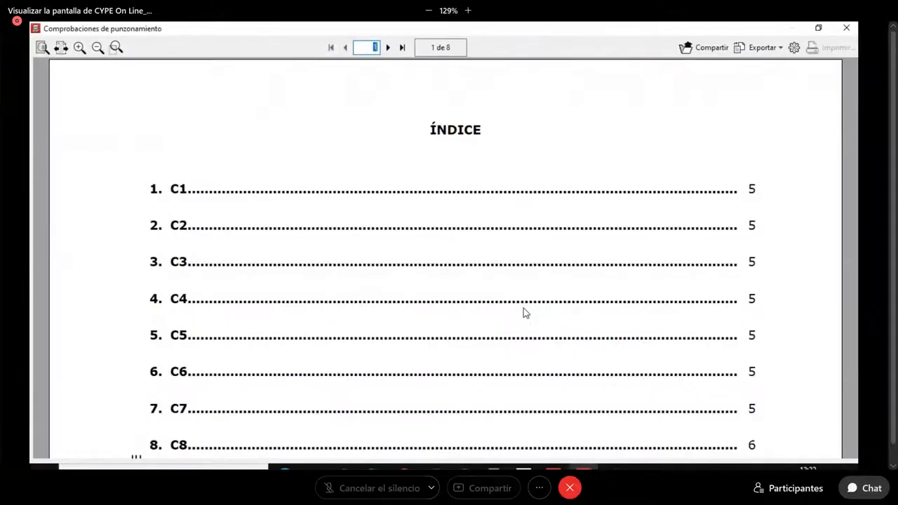
{"action": "left_click_drag", "start_coordinate": [853, 75], "coordinate": [854, 199]}
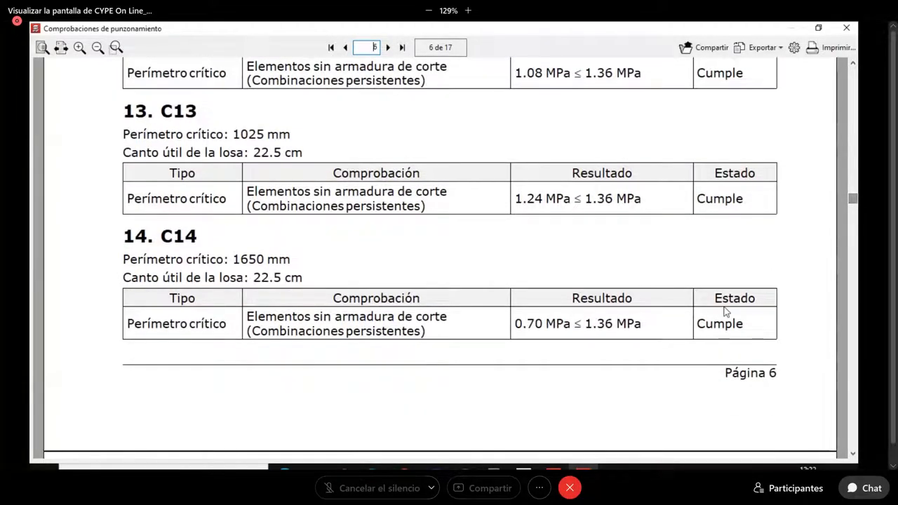
{"action": "scroll", "coordinate": [734, 330], "scroll_direction": "down", "scroll_amount": 3}
{"action": "scroll", "coordinate": [742, 336], "scroll_direction": "down", "scroll_amount": 8}
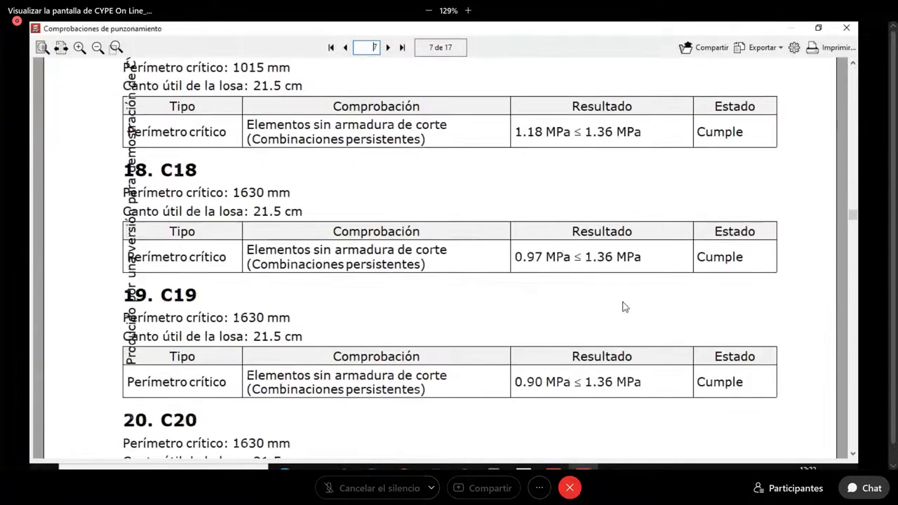
{"action": "scroll", "coordinate": [620, 270], "scroll_direction": "down", "scroll_amount": 3, "text": "ctrl"}
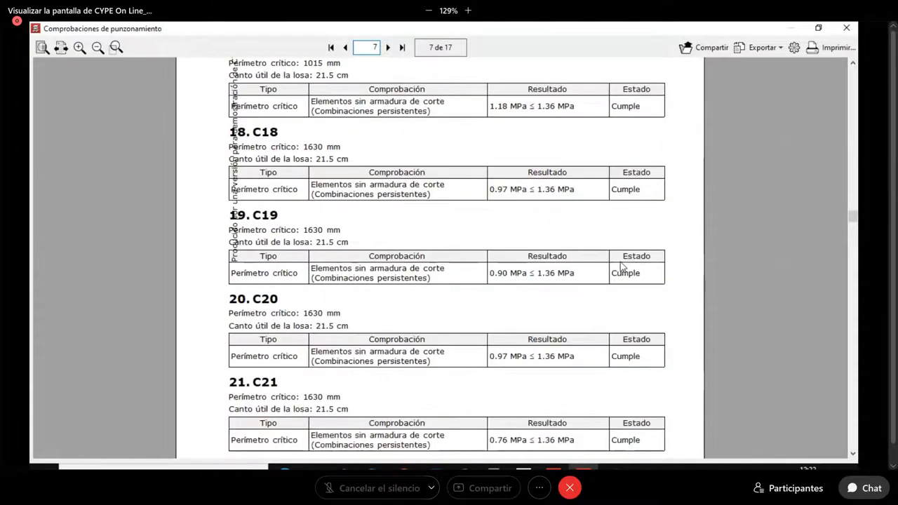
{"action": "left_click_drag", "start_coordinate": [852, 219], "coordinate": [853, 70]}
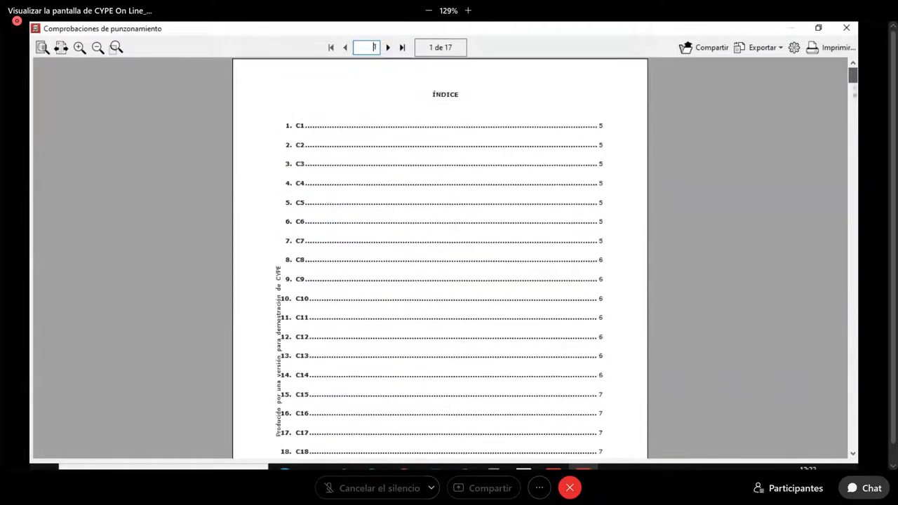
{"action": "left_click", "coordinate": [847, 28]}
Step: Examine the punching critical perimeters of the columns in the lower slabs, including the area around C92, C95 and C94
{"action": "scroll", "coordinate": [577, 252], "scroll_direction": "down", "scroll_amount": 5}
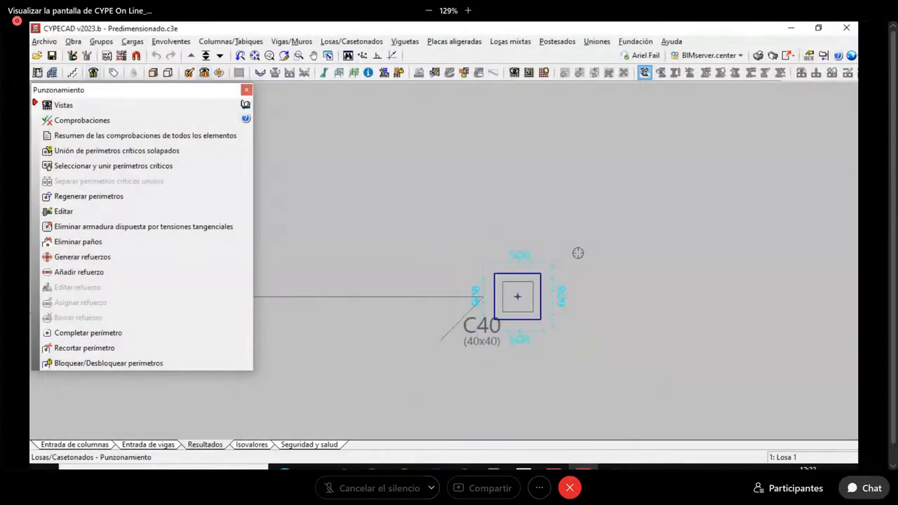
{"action": "middle_click_drag", "start_coordinate": [590, 259], "coordinate": [636, 235]}
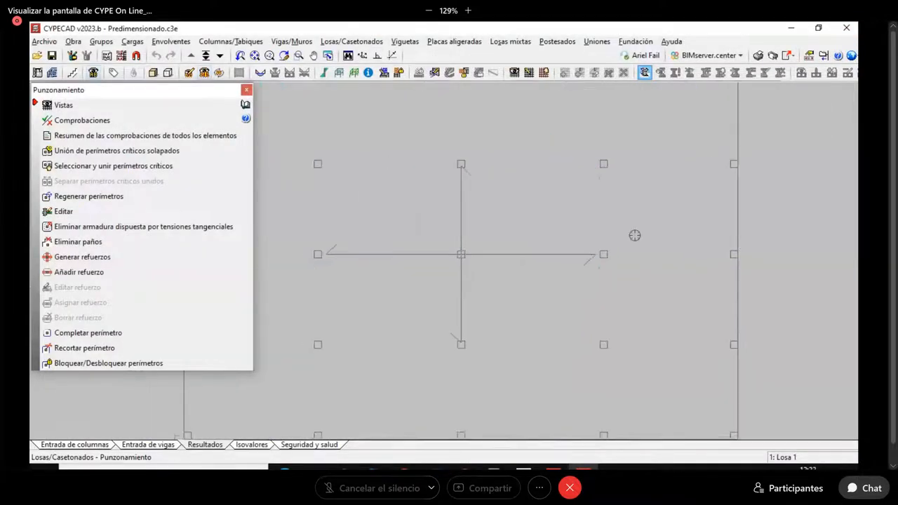
{"action": "scroll", "coordinate": [637, 261], "scroll_direction": "down", "scroll_amount": 2}
{"action": "middle_click_drag", "start_coordinate": [633, 265], "coordinate": [586, 101]}
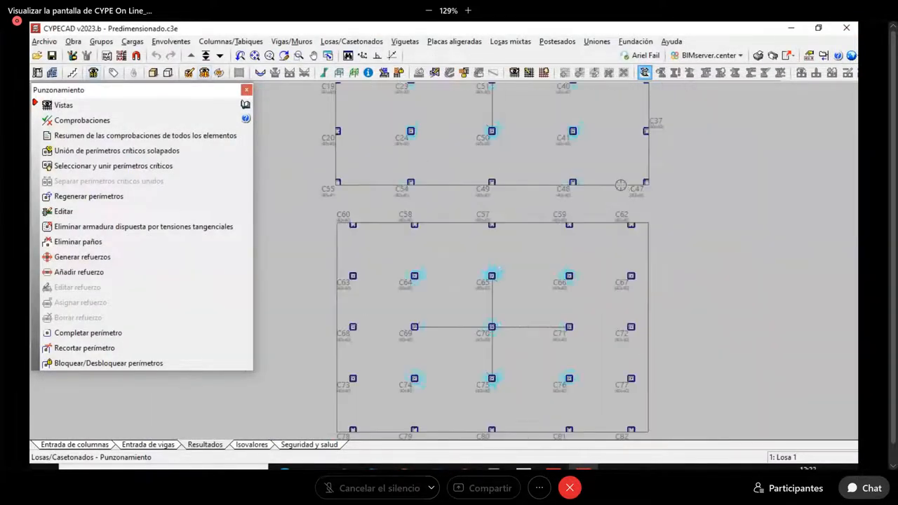
{"action": "scroll", "coordinate": [620, 183], "scroll_direction": "down", "scroll_amount": 2}
{"action": "middle_click_drag", "start_coordinate": [622, 183], "coordinate": [615, 111]}
{"action": "middle_click_drag", "start_coordinate": [621, 255], "coordinate": [611, 161]}
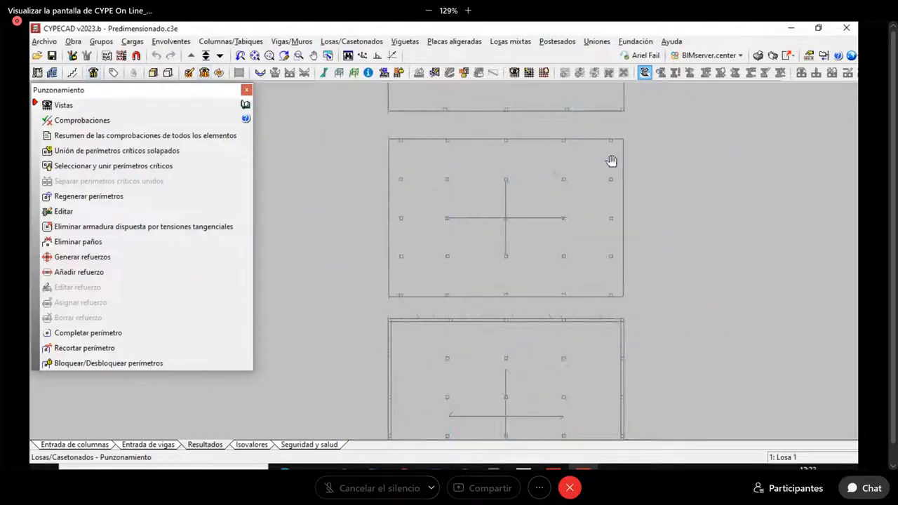
{"action": "scroll", "coordinate": [564, 314], "scroll_direction": "up", "scroll_amount": 2}
{"action": "scroll", "coordinate": [537, 302], "scroll_direction": "up", "scroll_amount": 5}
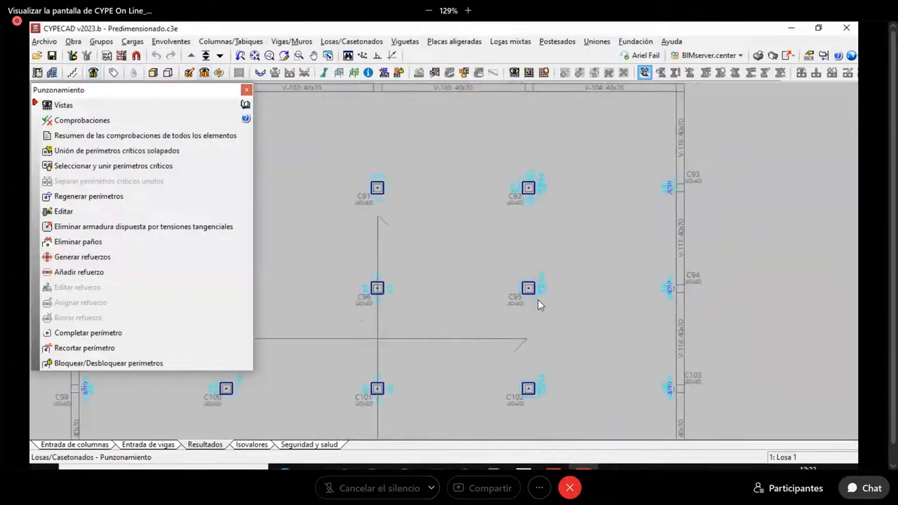
{"action": "scroll", "coordinate": [538, 299], "scroll_direction": "down", "scroll_amount": 5}
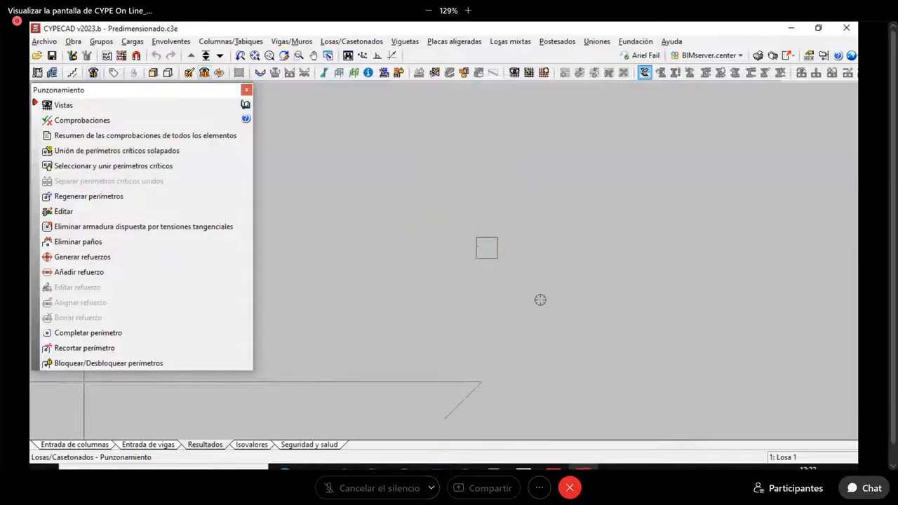
{"action": "scroll", "coordinate": [619, 294], "scroll_direction": "up", "scroll_amount": 1}
{"action": "scroll", "coordinate": [618, 294], "scroll_direction": "up", "scroll_amount": 1}
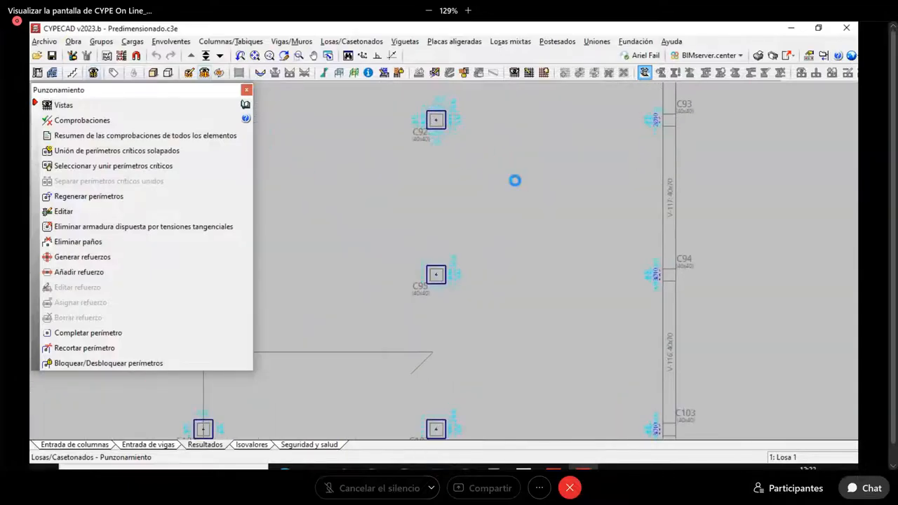
Step: Compare the punching perimeters across the stacked slabs, return to column C40 and leave the Punzonamiento checks
{"action": "scroll", "coordinate": [513, 182], "scroll_direction": "down", "scroll_amount": 7}
{"action": "middle_click_drag", "start_coordinate": [488, 262], "coordinate": [538, 357]}
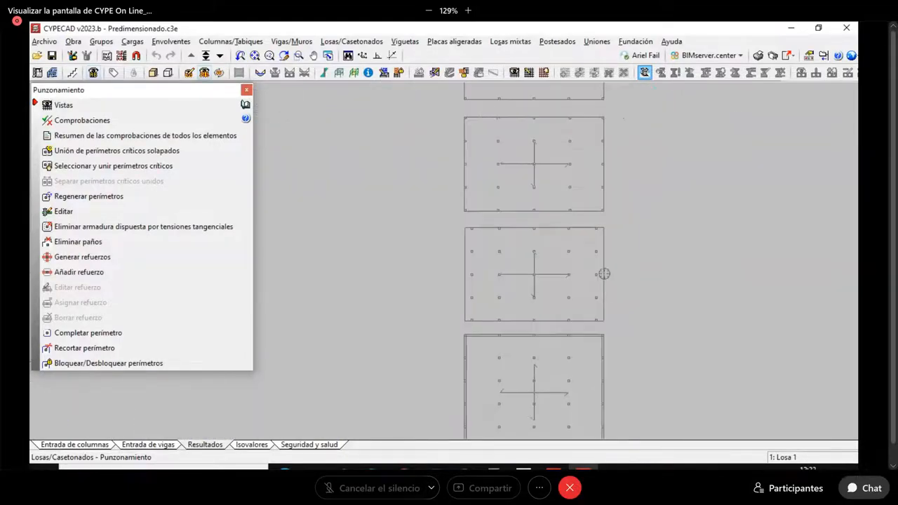
{"action": "scroll", "coordinate": [571, 260], "scroll_direction": "up", "scroll_amount": 4}
{"action": "scroll", "coordinate": [564, 260], "scroll_direction": "up", "scroll_amount": 5}
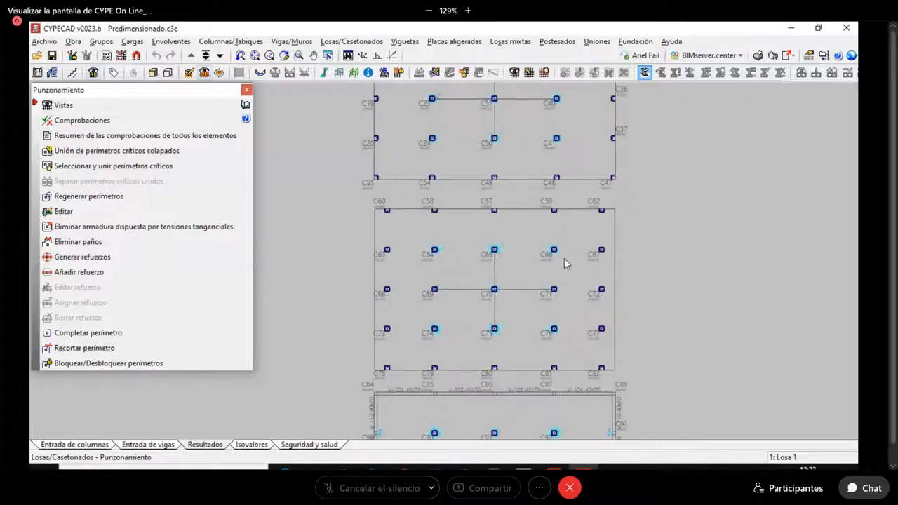
{"action": "scroll", "coordinate": [569, 382], "scroll_direction": "down", "scroll_amount": 6}
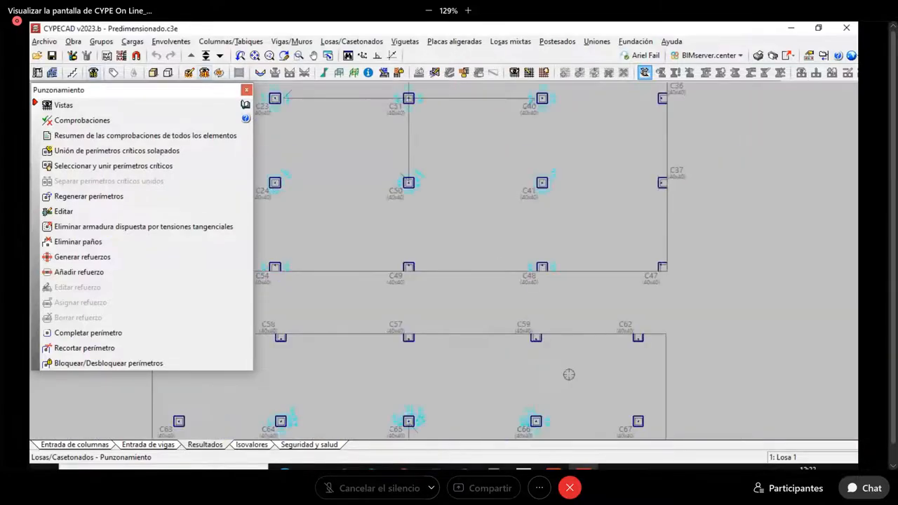
{"action": "middle_click_drag", "start_coordinate": [533, 198], "coordinate": [565, 315]}
{"action": "scroll", "coordinate": [573, 346], "scroll_direction": "up", "scroll_amount": 1}
{"action": "scroll", "coordinate": [551, 357], "scroll_direction": "up", "scroll_amount": 4}
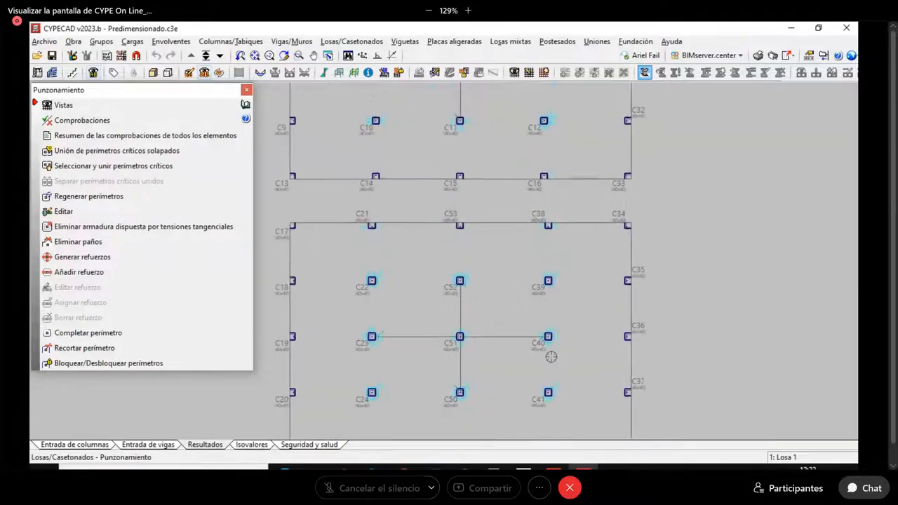
{"action": "scroll", "coordinate": [552, 357], "scroll_direction": "up", "scroll_amount": 5}
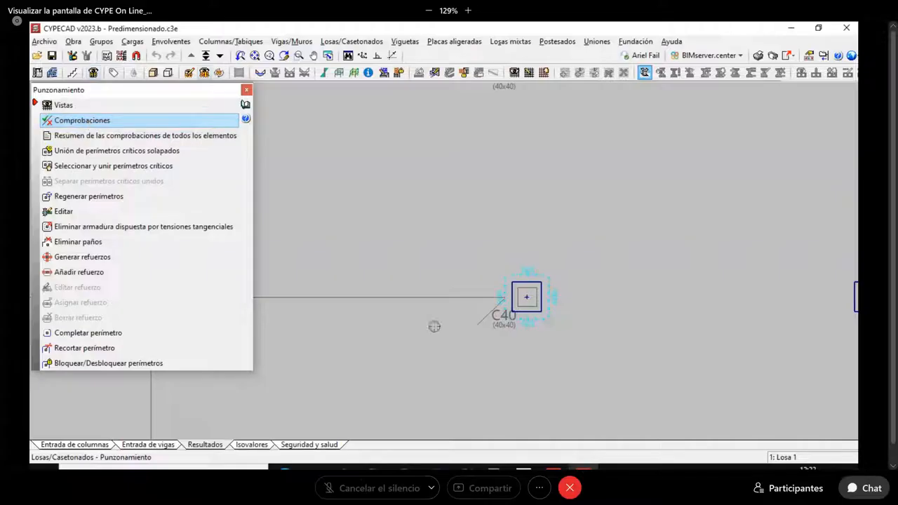
{"action": "left_click", "coordinate": [60, 120]}
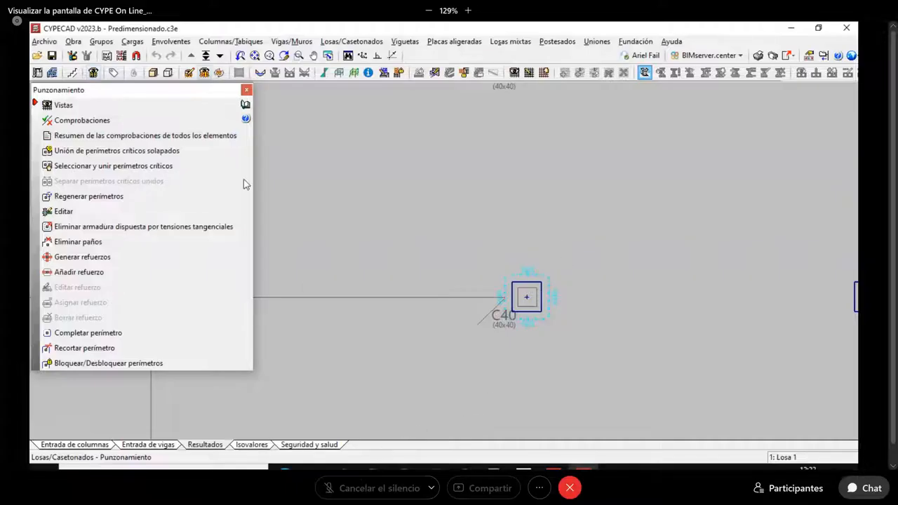
{"action": "left_click", "coordinate": [246, 90]}
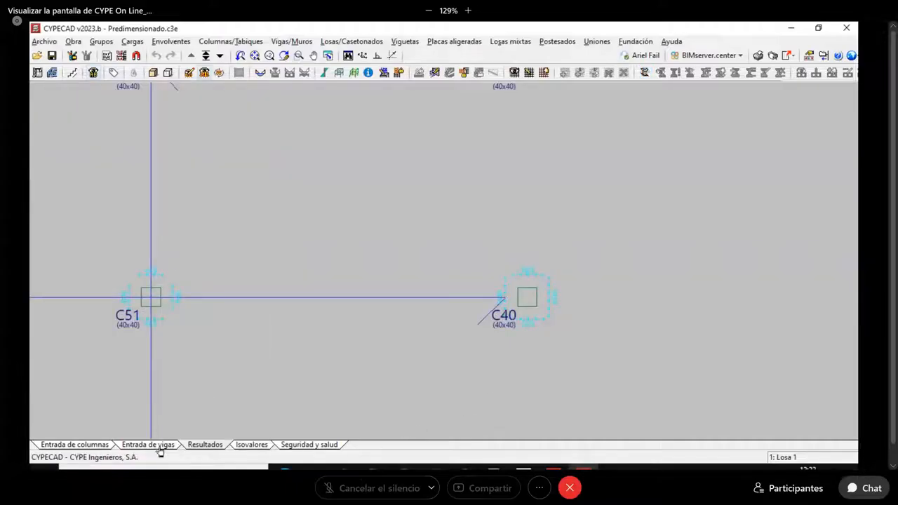
Step: In Entrada de vigas, edit the data of the solid slab containing columns C51 and C40, setting its Altura to 15 cm
{"action": "left_click", "coordinate": [160, 448]}
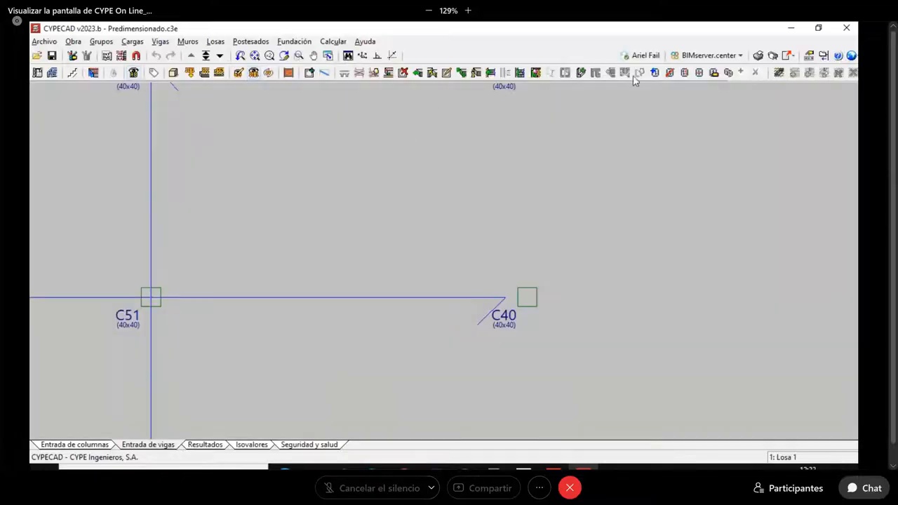
{"action": "left_click", "coordinate": [713, 72]}
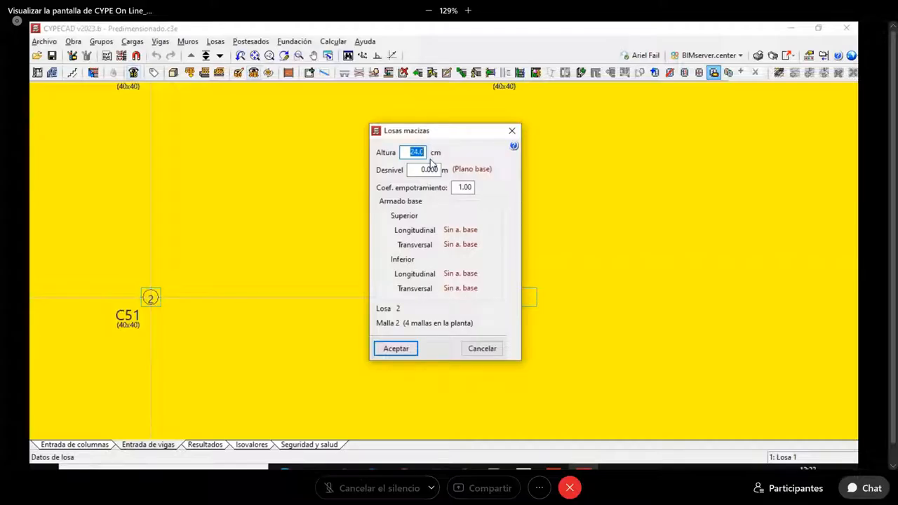
{"action": "type", "text": "15"}
{"action": "left_click", "coordinate": [395, 349]}
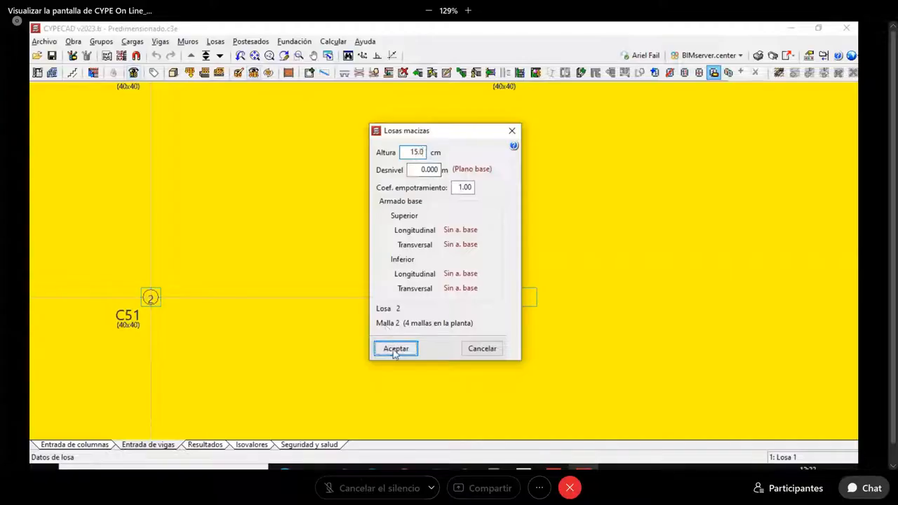
Step: Recalculate the structure, review the calculation error report and close it
{"action": "scroll", "coordinate": [473, 274], "scroll_direction": "down", "scroll_amount": 5}
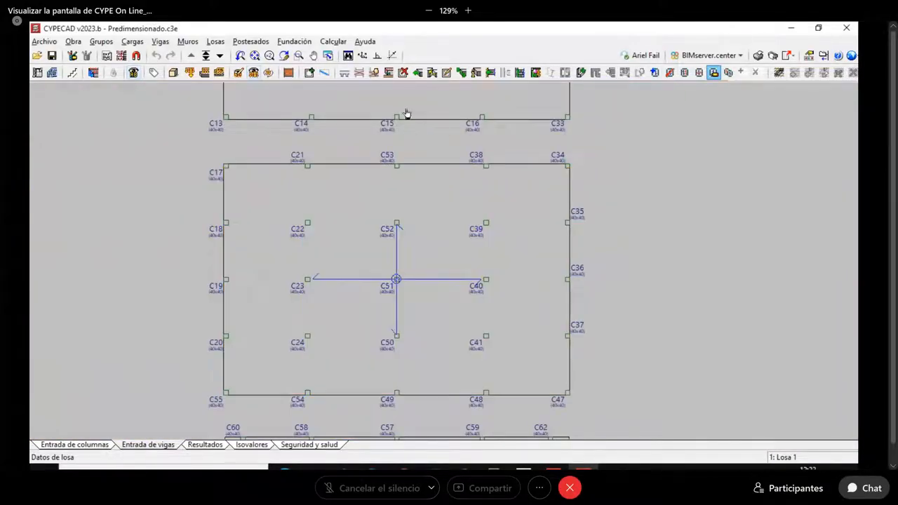
{"action": "left_click", "coordinate": [332, 41]}
{"action": "left_click", "coordinate": [406, 71]}
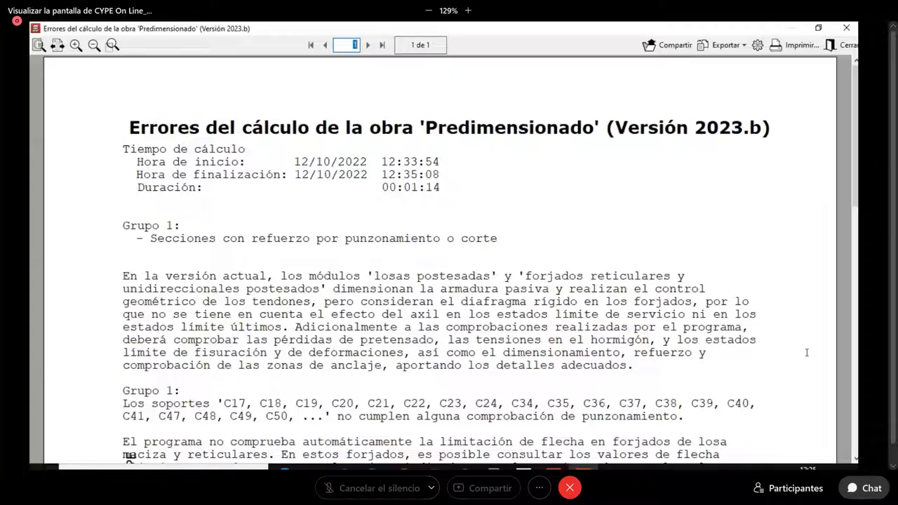
{"action": "left_click", "coordinate": [848, 45]}
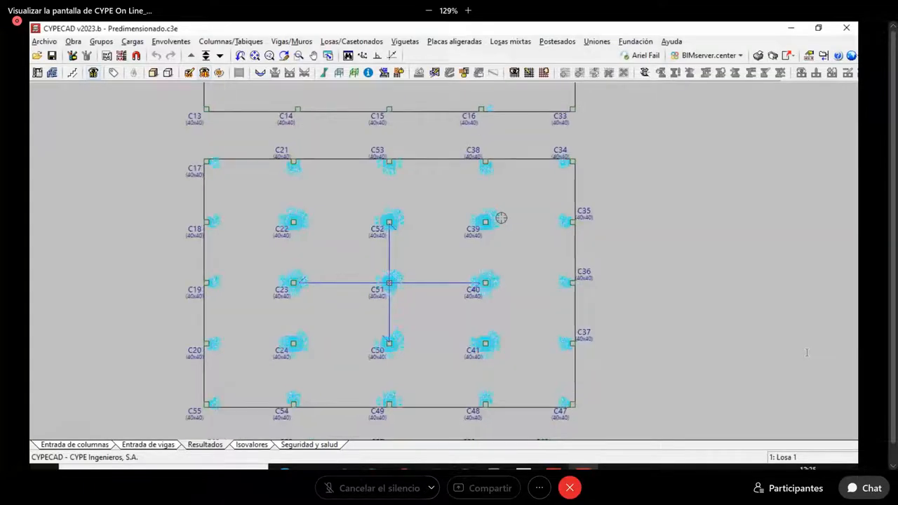
Step: Inspect the shear reinforcement around column C39 and start the Punzonamiento Comprobaciones on its critical perimeter
{"action": "scroll", "coordinate": [501, 218], "scroll_direction": "up", "scroll_amount": 3}
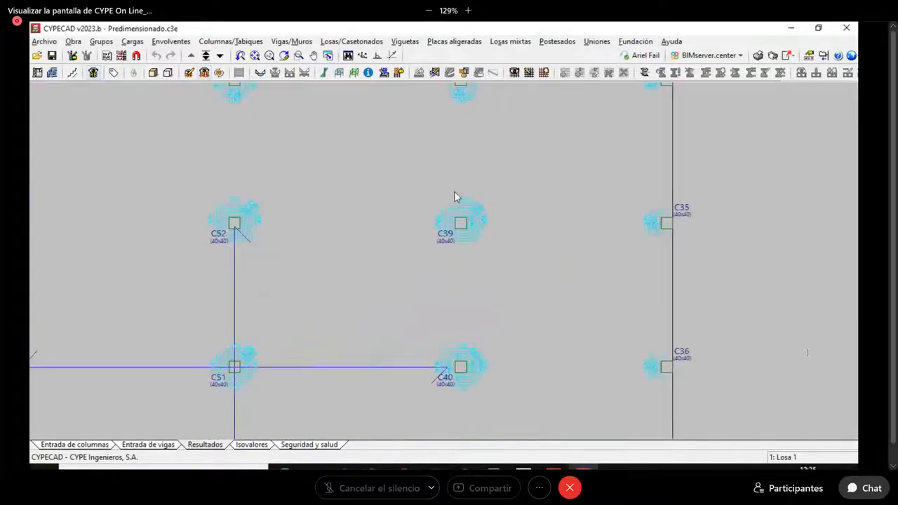
{"action": "scroll", "coordinate": [455, 192], "scroll_direction": "up", "scroll_amount": 2}
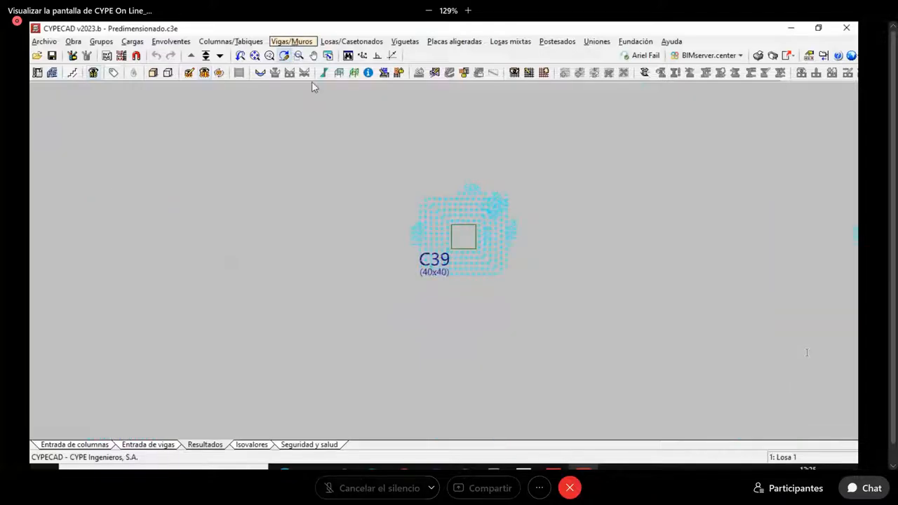
{"action": "left_click", "coordinate": [644, 73]}
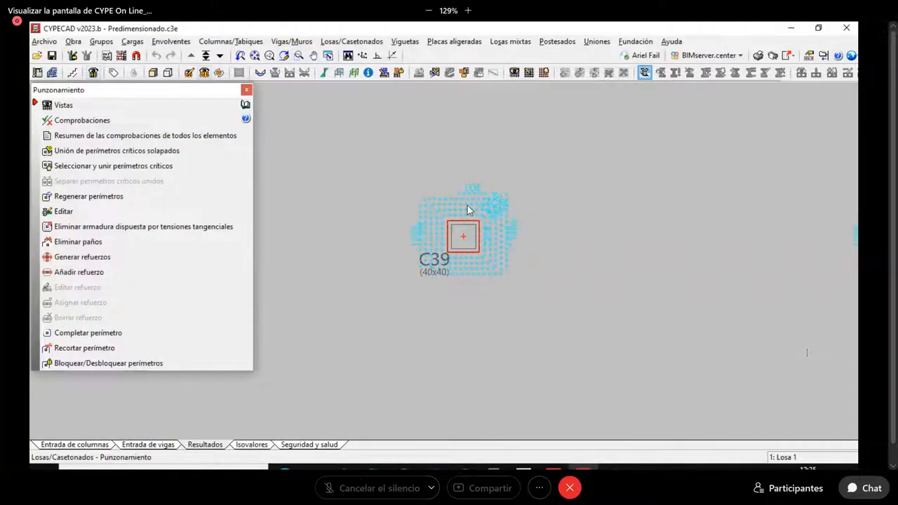
{"action": "scroll", "coordinate": [467, 205], "scroll_direction": "up", "scroll_amount": 1}
{"action": "scroll", "coordinate": [474, 214], "scroll_direction": "up", "scroll_amount": 1}
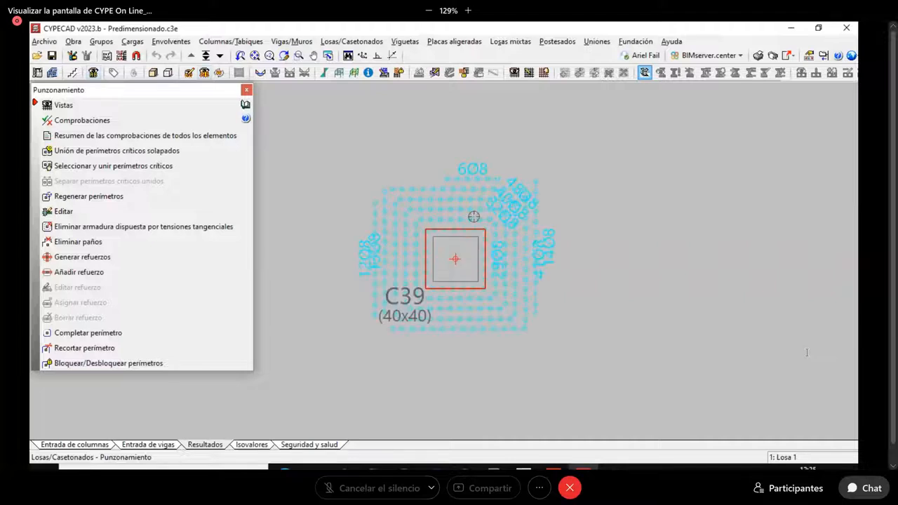
{"action": "scroll", "coordinate": [423, 221], "scroll_direction": "up", "scroll_amount": 1}
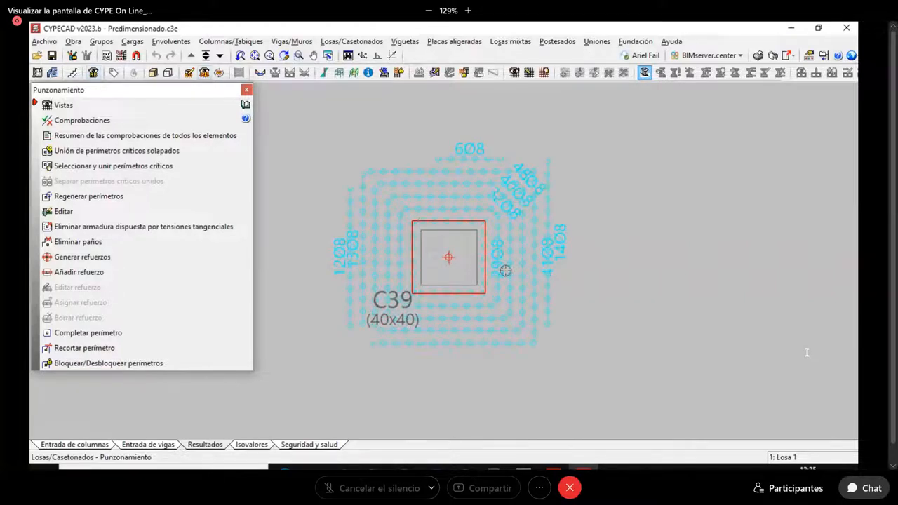
{"action": "left_click", "coordinate": [93, 123]}
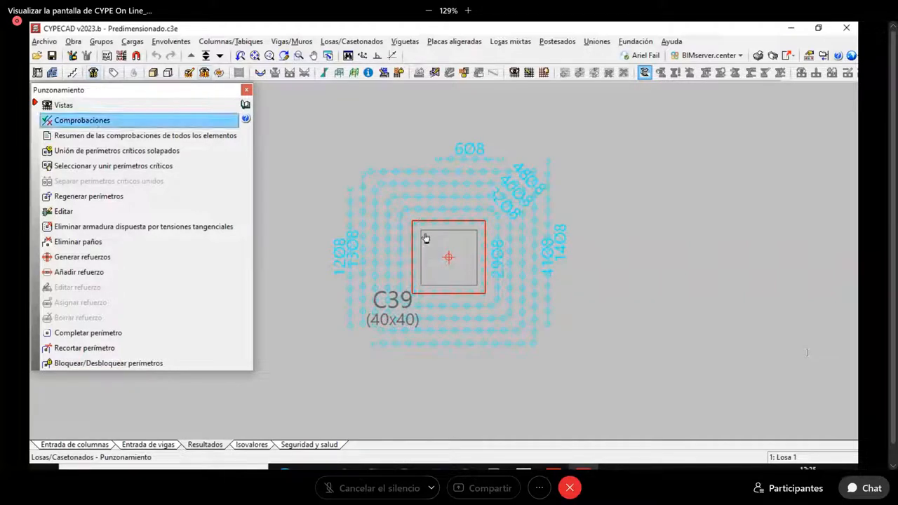
{"action": "left_click", "coordinate": [426, 239]}
Step: Inspect the punching reinforcement around column C40 and display its critical perimeter check data
{"action": "scroll", "coordinate": [484, 153], "scroll_direction": "down", "scroll_amount": 1}
{"action": "middle_click_drag", "start_coordinate": [484, 153], "coordinate": [497, 110]}
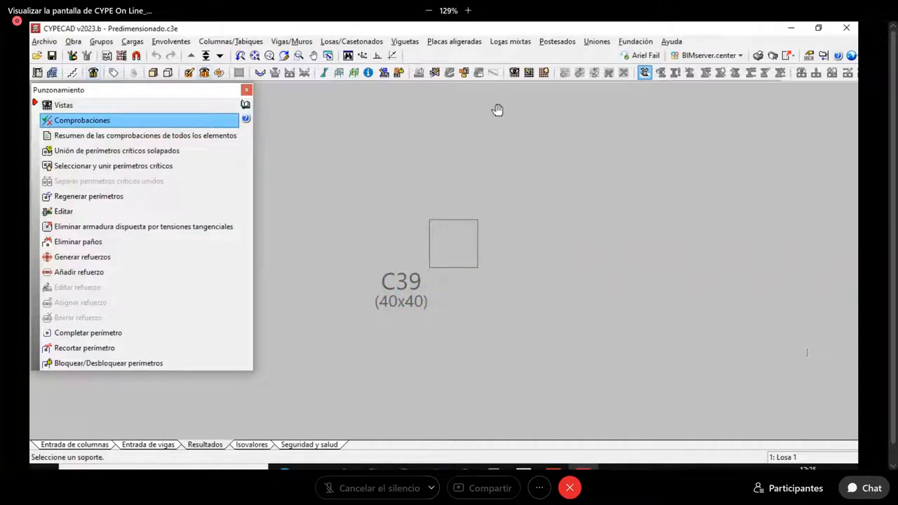
{"action": "scroll", "coordinate": [497, 110], "scroll_direction": "down", "scroll_amount": 2}
{"action": "middle_click_drag", "start_coordinate": [532, 299], "coordinate": [538, 218]}
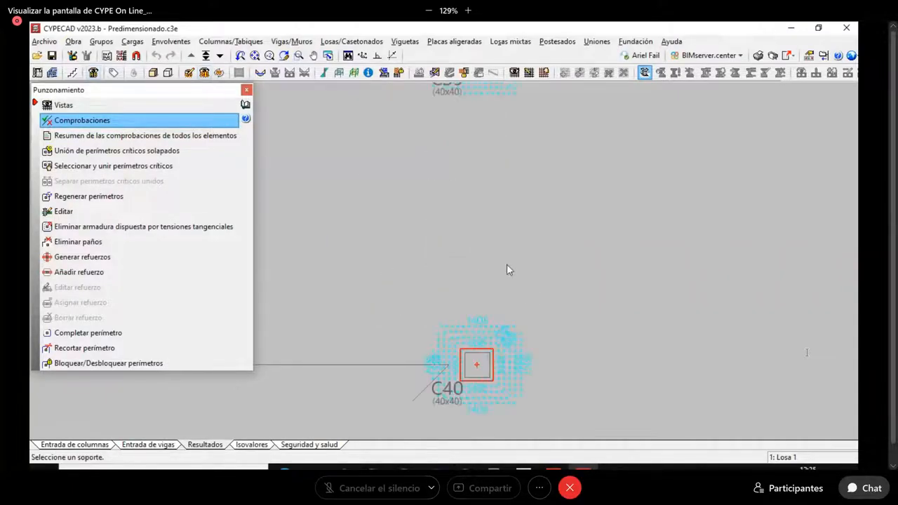
{"action": "middle_click_drag", "start_coordinate": [467, 374], "coordinate": [467, 252]}
{"action": "scroll", "coordinate": [466, 251], "scroll_direction": "up", "scroll_amount": 1}
{"action": "scroll", "coordinate": [467, 254], "scroll_direction": "up", "scroll_amount": 2}
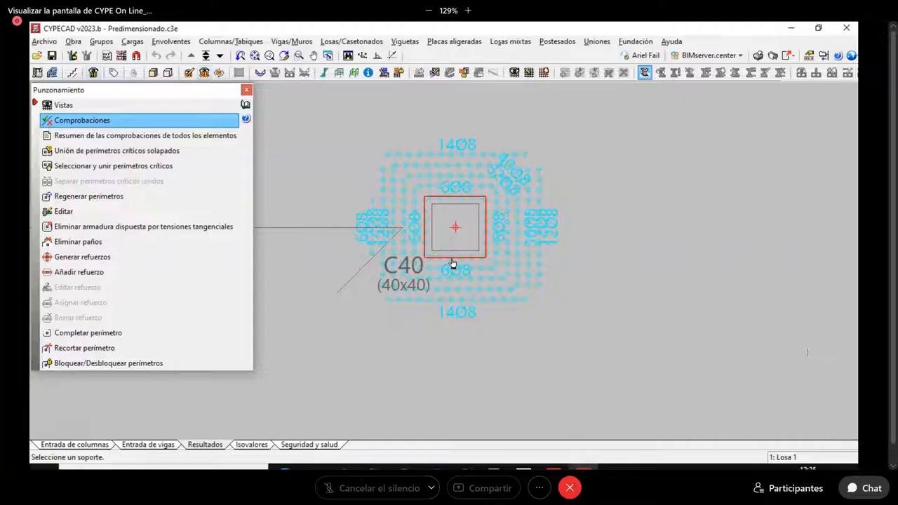
{"action": "scroll", "coordinate": [452, 264], "scroll_direction": "up", "scroll_amount": 1}
{"action": "mouse_move", "coordinate": [453, 263]}
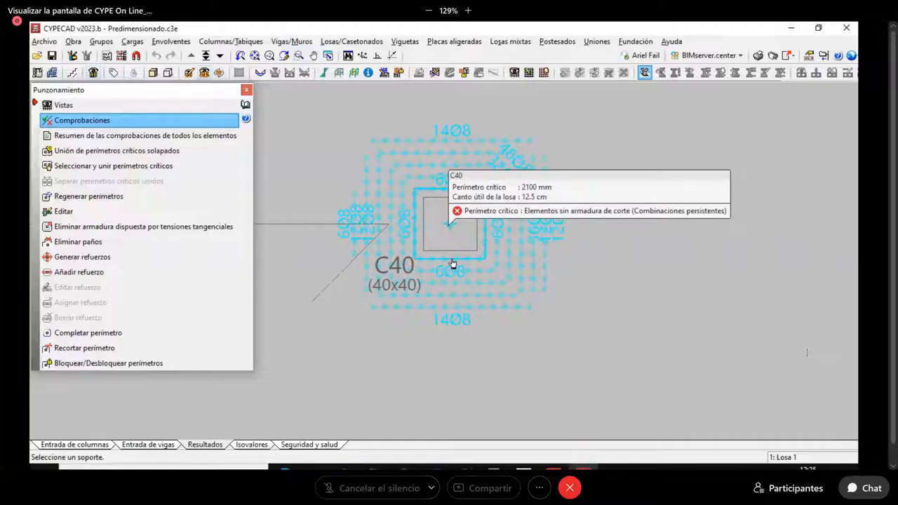
Step: Review the punching check report of column C40's critical perimeter without shear reinforcement and close it
{"action": "left_click", "coordinate": [452, 261]}
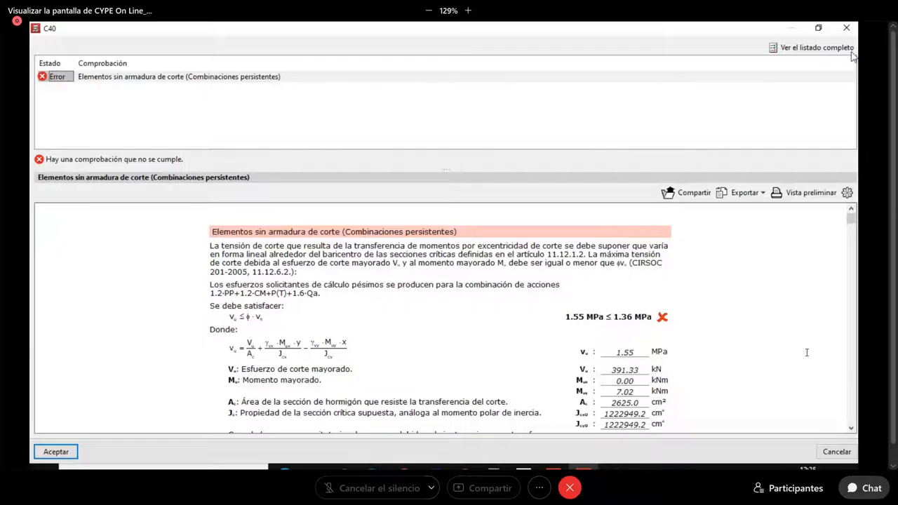
{"action": "left_click", "coordinate": [843, 30]}
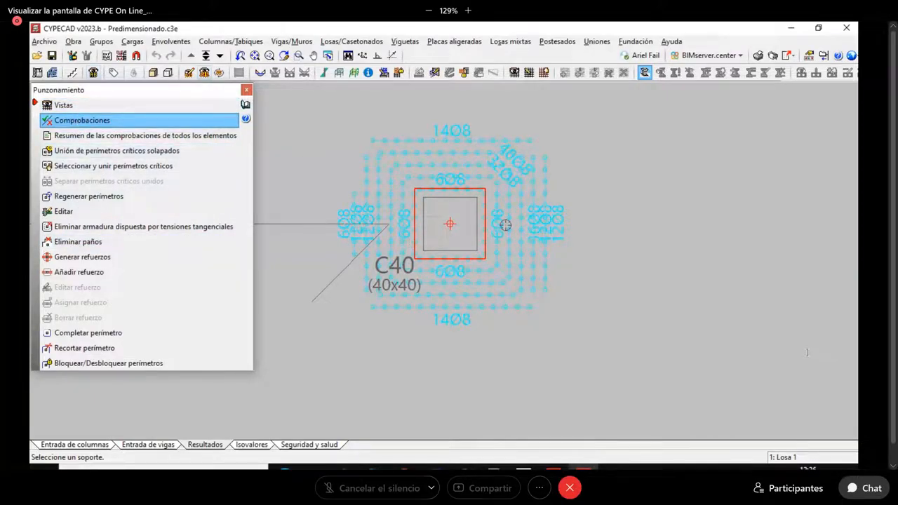
Step: Start Generar refuerzos with Armados tipo viga and add a new type with reference tipo 1 and a beam width of 70 cm
{"action": "left_click", "coordinate": [77, 258]}
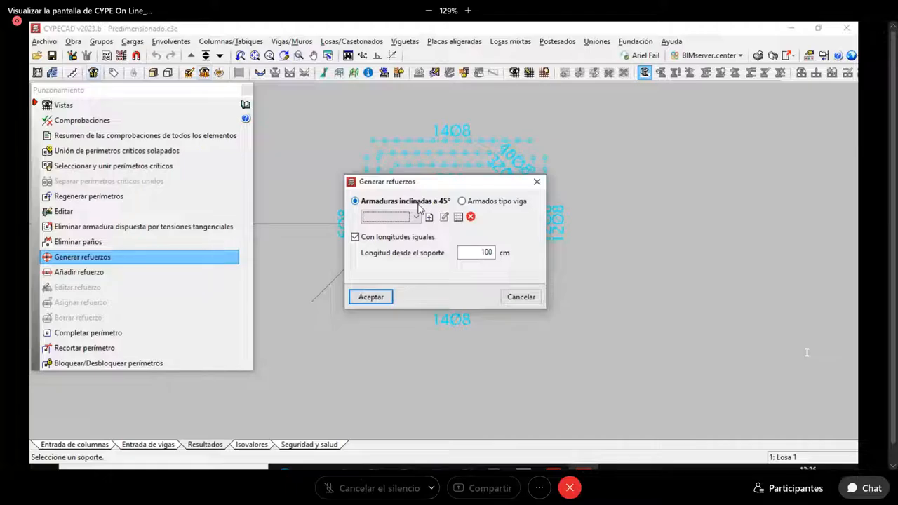
{"action": "left_click", "coordinate": [462, 201]}
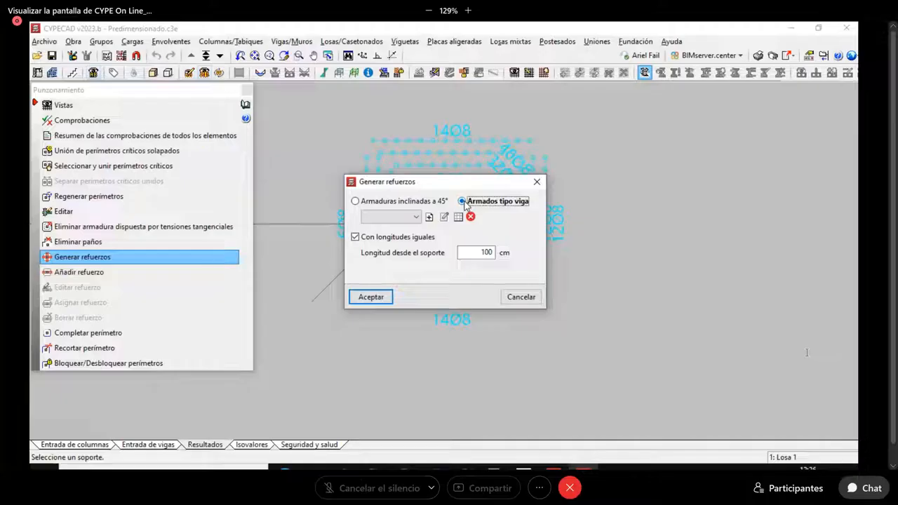
{"action": "left_click", "coordinate": [428, 217]}
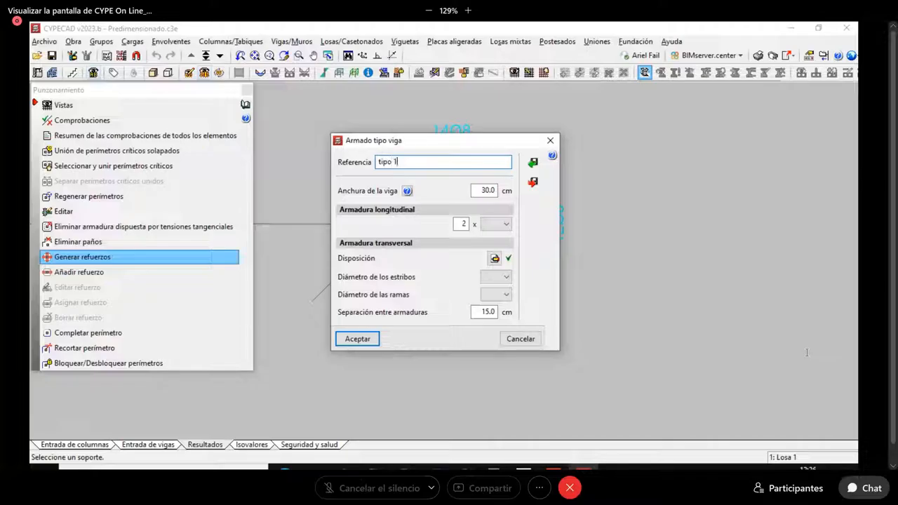
{"action": "left_click_drag", "start_coordinate": [479, 190], "coordinate": [511, 190]}
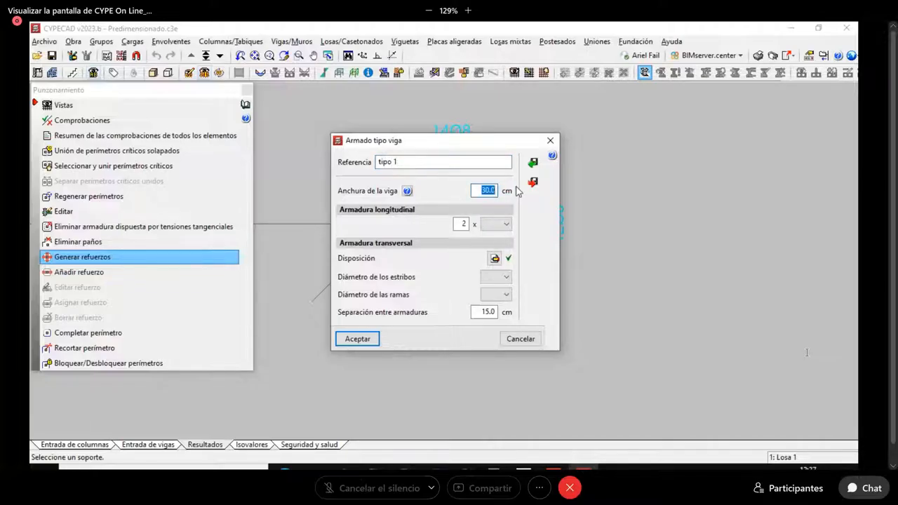
{"action": "type", "text": "70"}
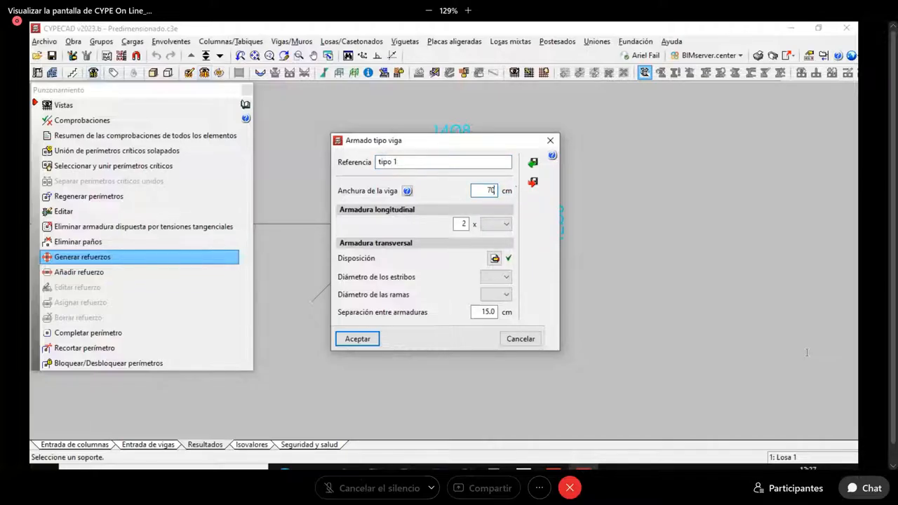
Step: Set the longitudinal reinforcement of tipo 1 to 4 bars of Ø12
{"action": "left_click", "coordinate": [500, 225]}
{"action": "left_click", "coordinate": [506, 225]}
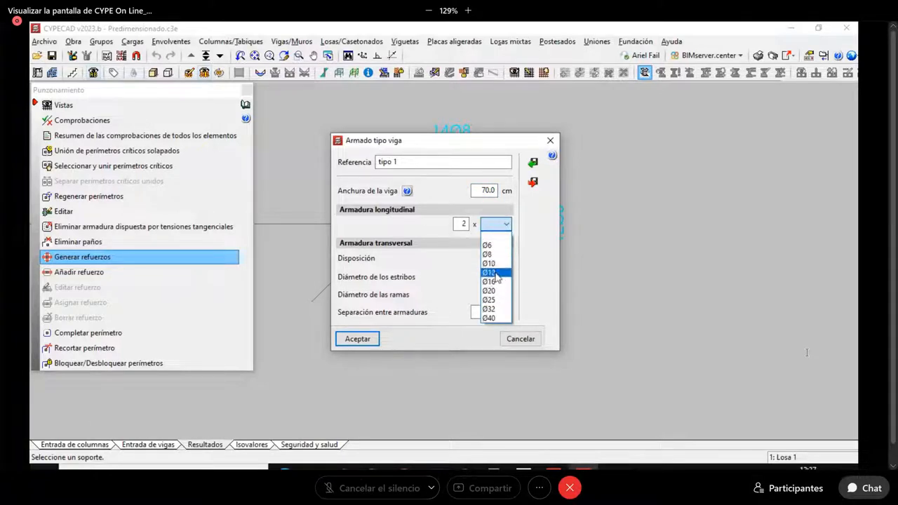
{"action": "left_click", "coordinate": [463, 223]}
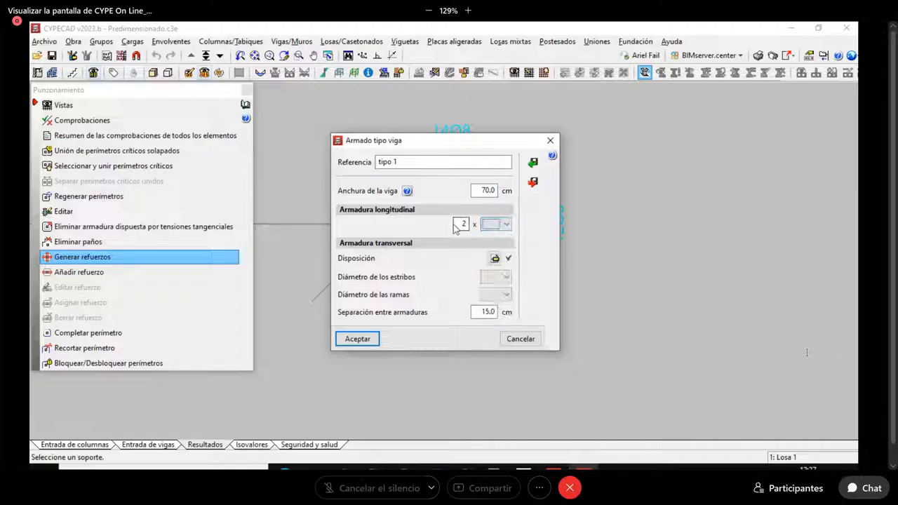
{"action": "double_click", "coordinate": [463, 224]}
{"action": "type", "text": "4"}
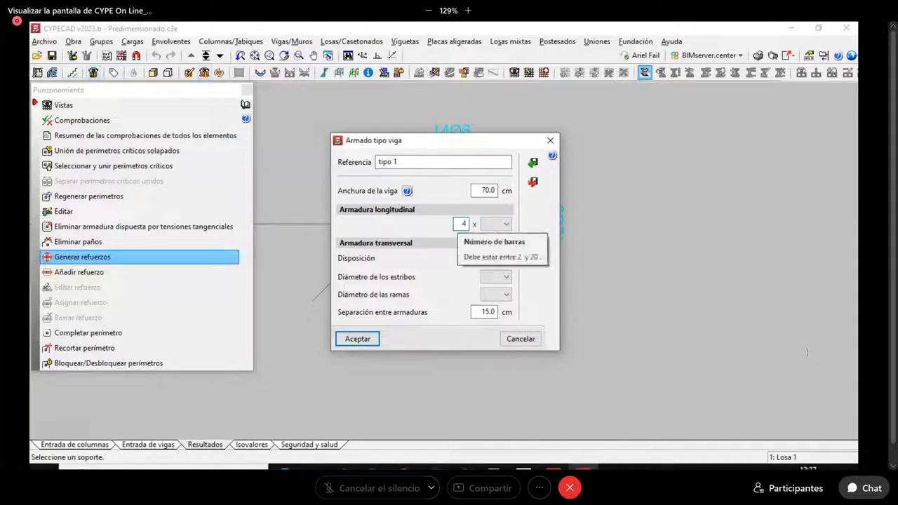
{"action": "left_click", "coordinate": [499, 226]}
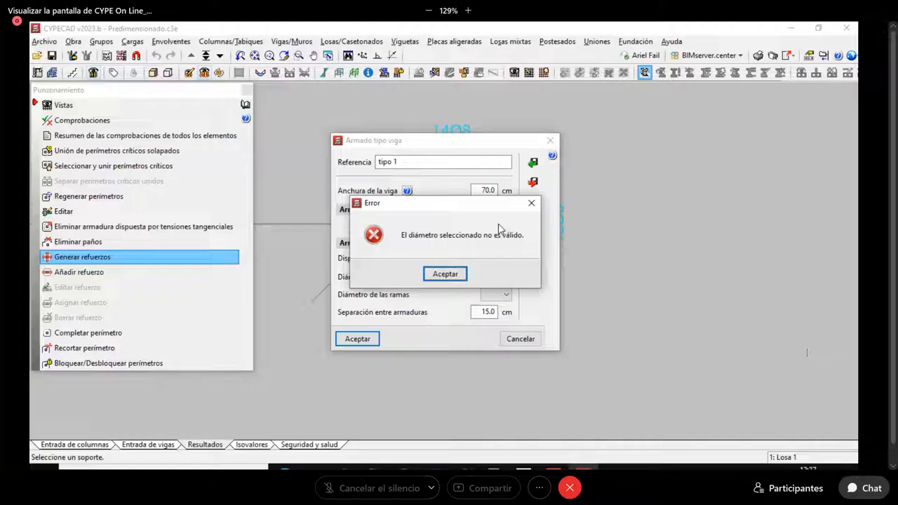
{"action": "left_click", "coordinate": [446, 274]}
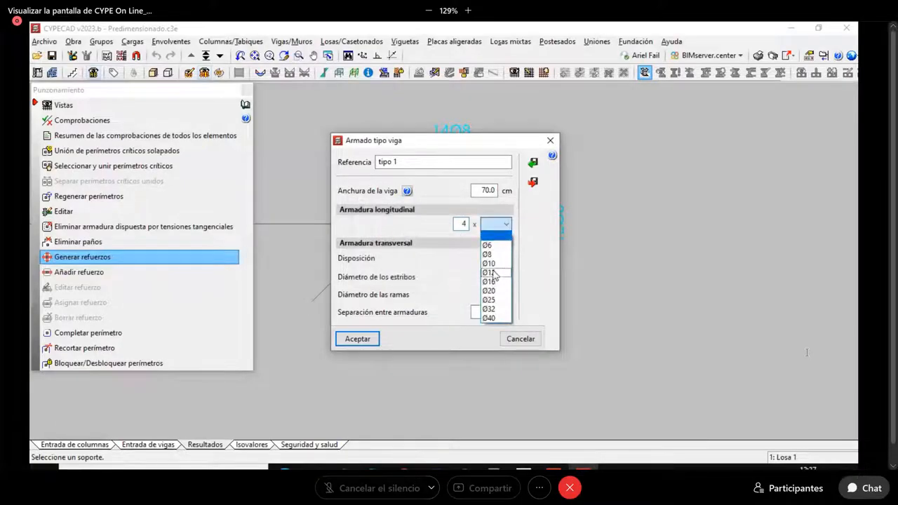
{"action": "left_click", "coordinate": [491, 272]}
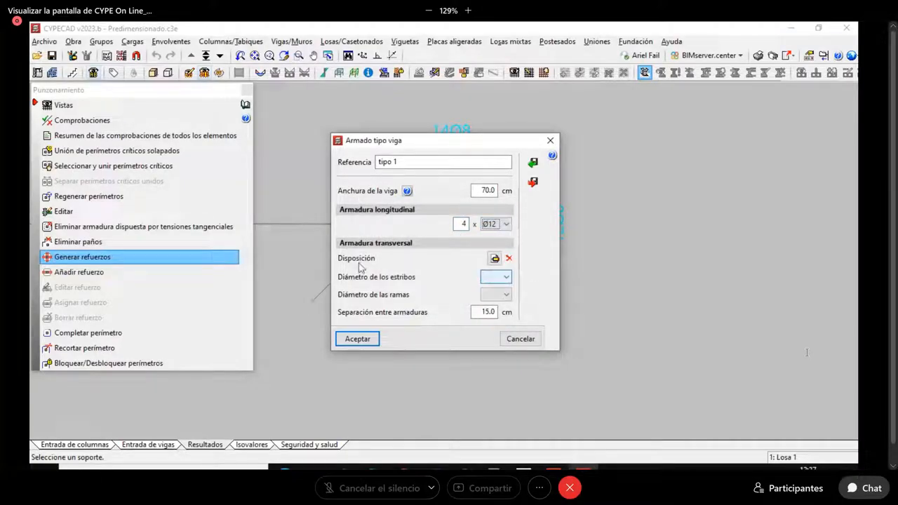
Step: Define the transverse arrangement with two closed stirrups, one enclosing all four bars and one around the two middle bars
{"action": "left_click", "coordinate": [495, 258]}
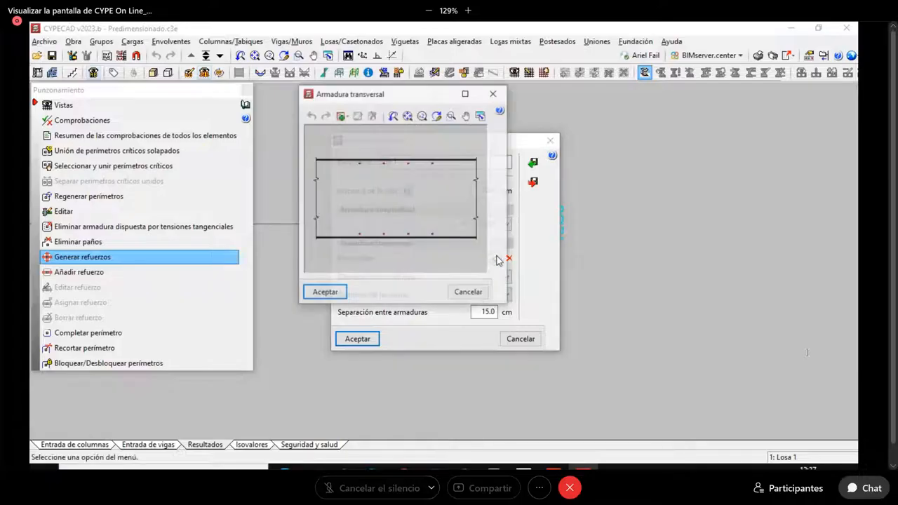
{"action": "left_click", "coordinate": [341, 115]}
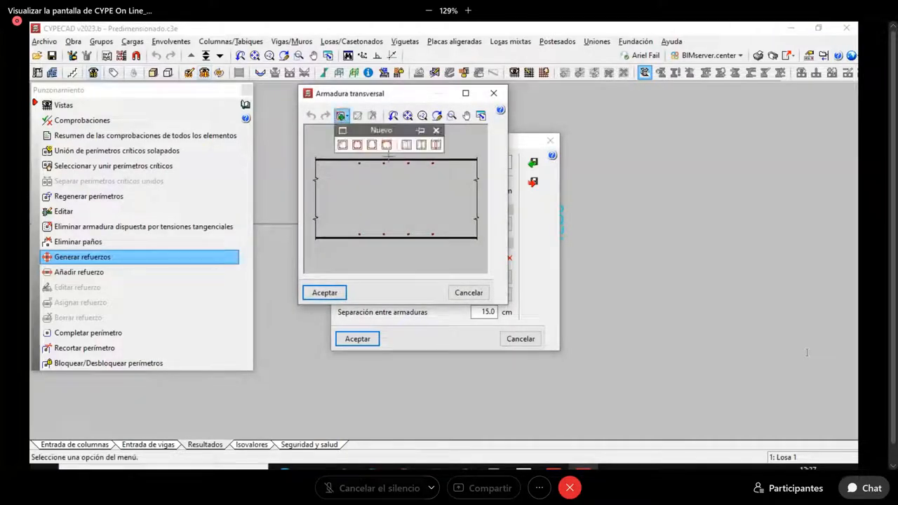
{"action": "left_click", "coordinate": [341, 145]}
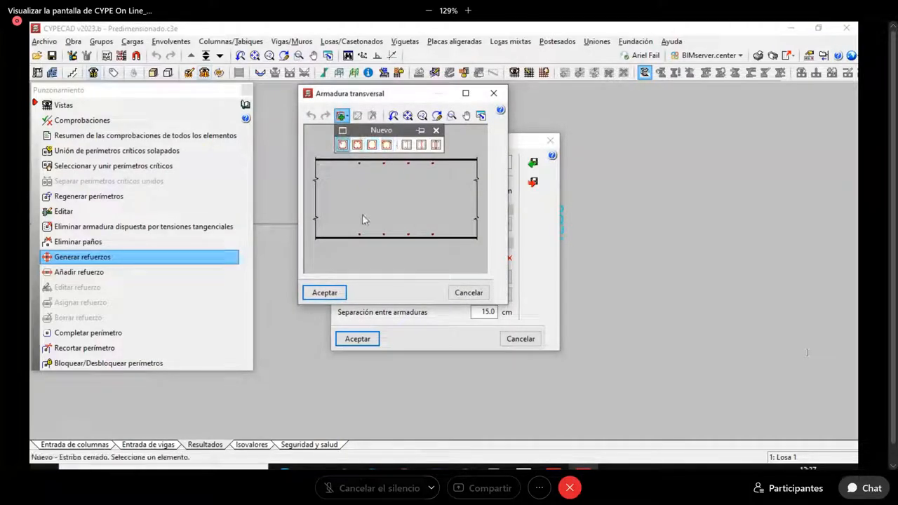
{"action": "left_click", "coordinate": [432, 237]}
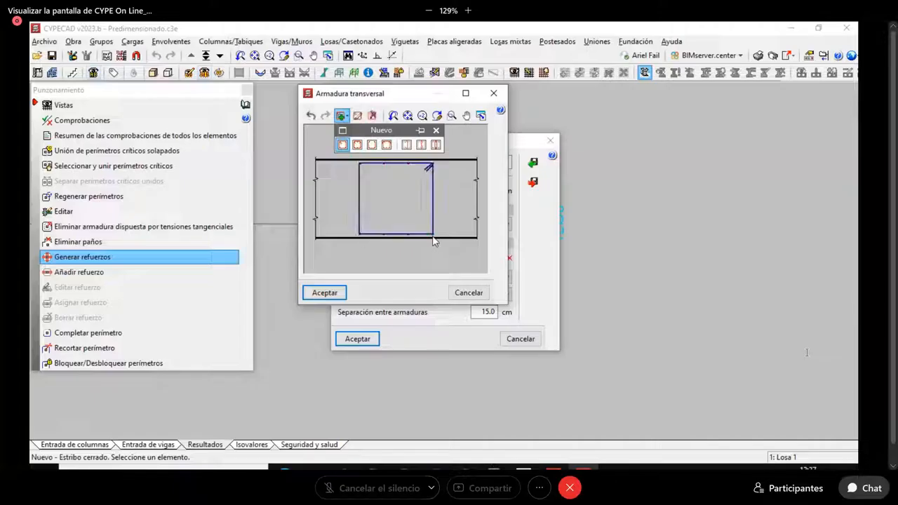
{"action": "left_click", "coordinate": [402, 239]}
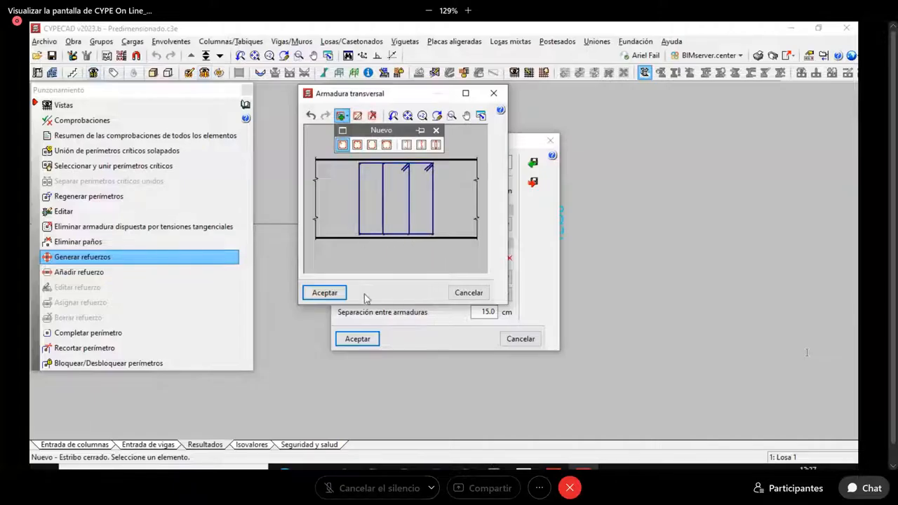
{"action": "left_click", "coordinate": [324, 293]}
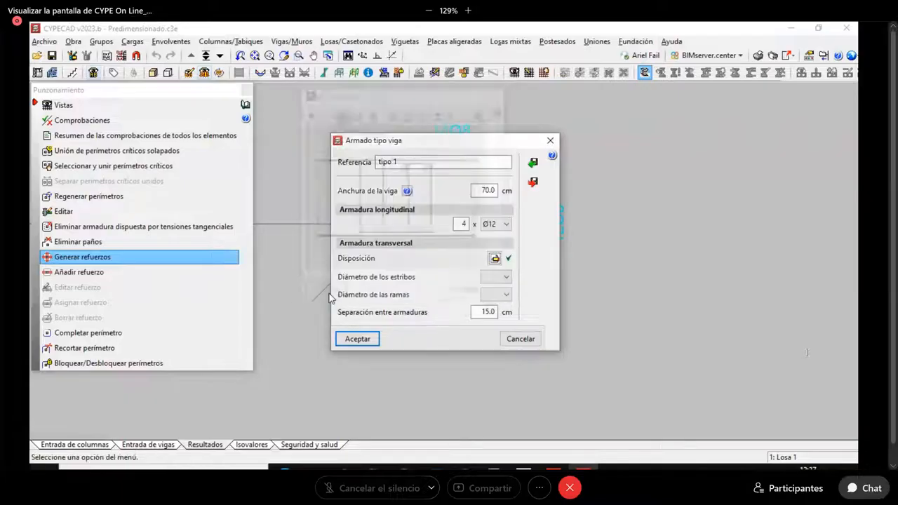
Step: Set the stirrup diameter and the branch diameter to Ø8 and accept the tipo 1 beam-type reinforcement
{"action": "left_click", "coordinate": [508, 277]}
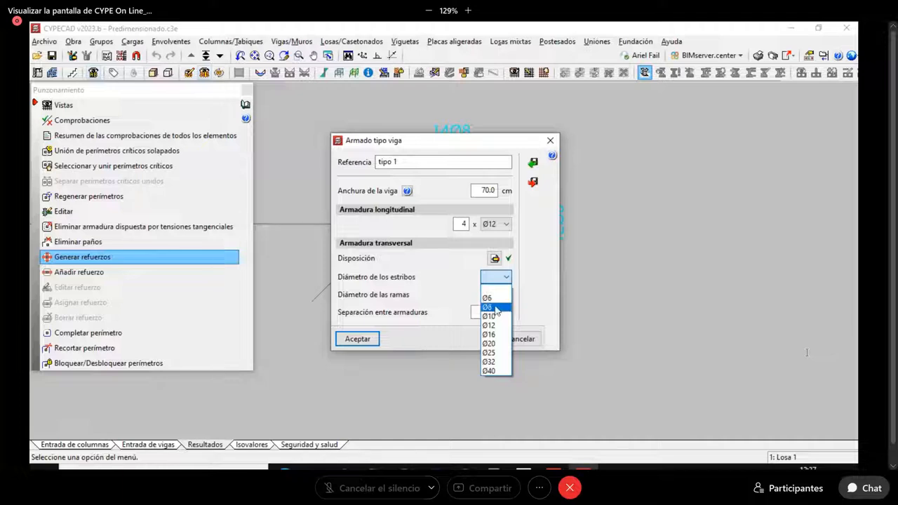
{"action": "left_click", "coordinate": [495, 307]}
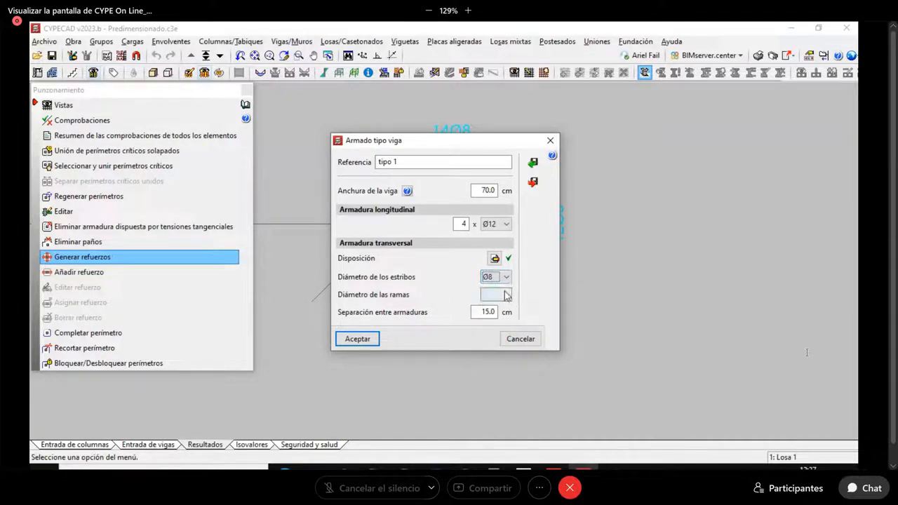
{"action": "left_click", "coordinate": [506, 295]}
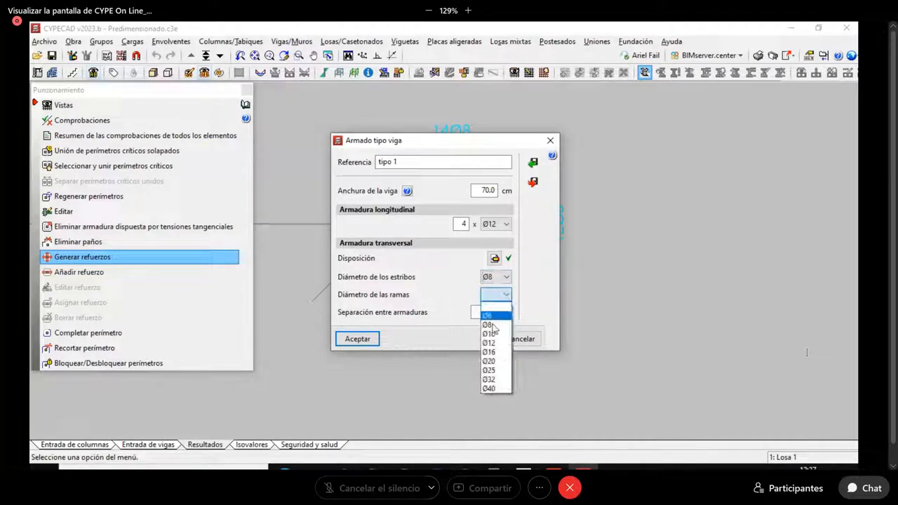
{"action": "left_click", "coordinate": [509, 326]}
{"action": "key", "text": "Tab"}
{"action": "left_click", "coordinate": [358, 339]}
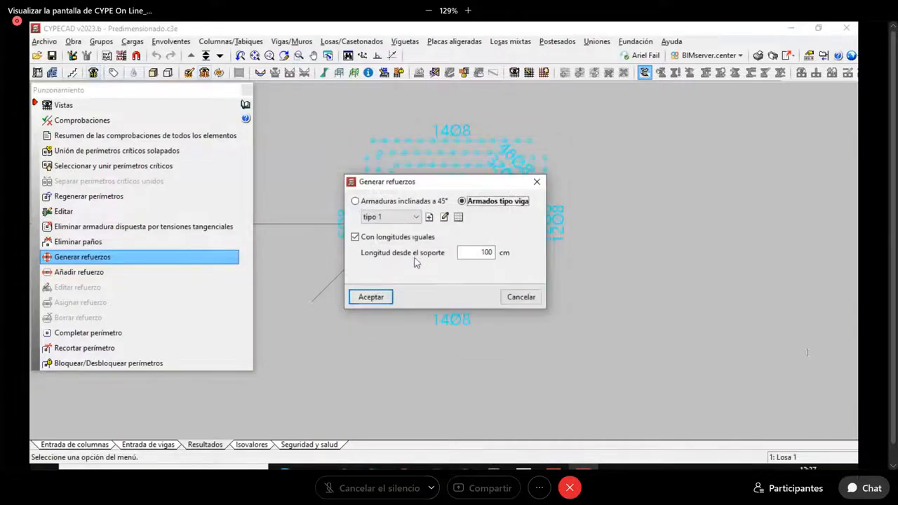
Step: Set the reinforcement length from the support to 150 cm and generate the tipo 1 reinforcement at column C40
{"action": "double_click", "coordinate": [477, 252]}
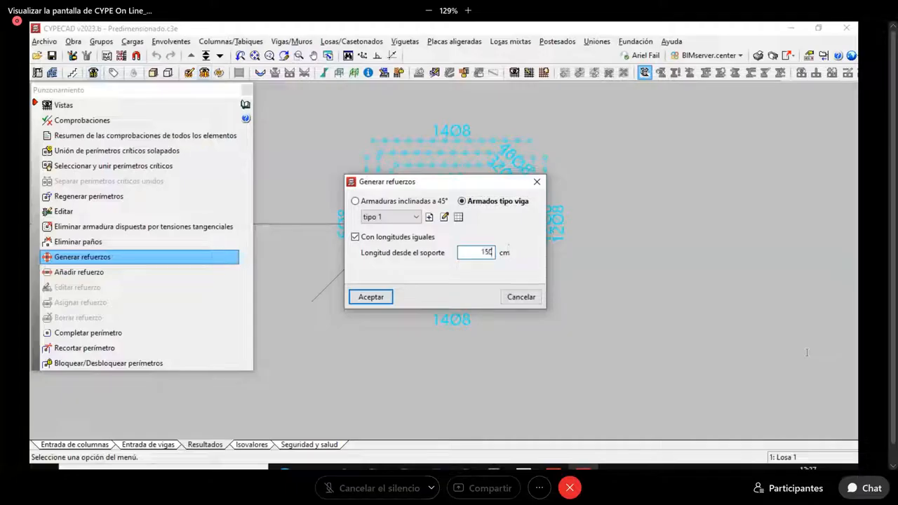
{"action": "left_click", "coordinate": [375, 304]}
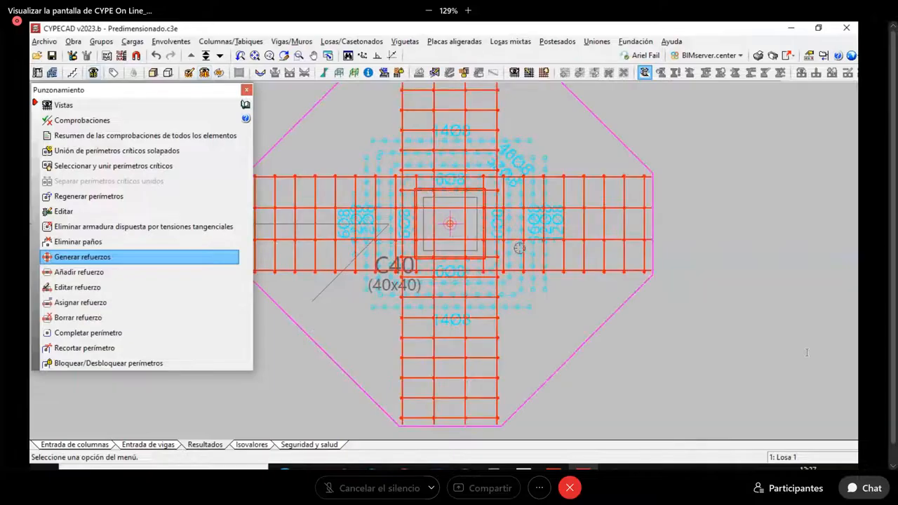
{"action": "scroll", "coordinate": [519, 247], "scroll_direction": "down", "scroll_amount": 4}
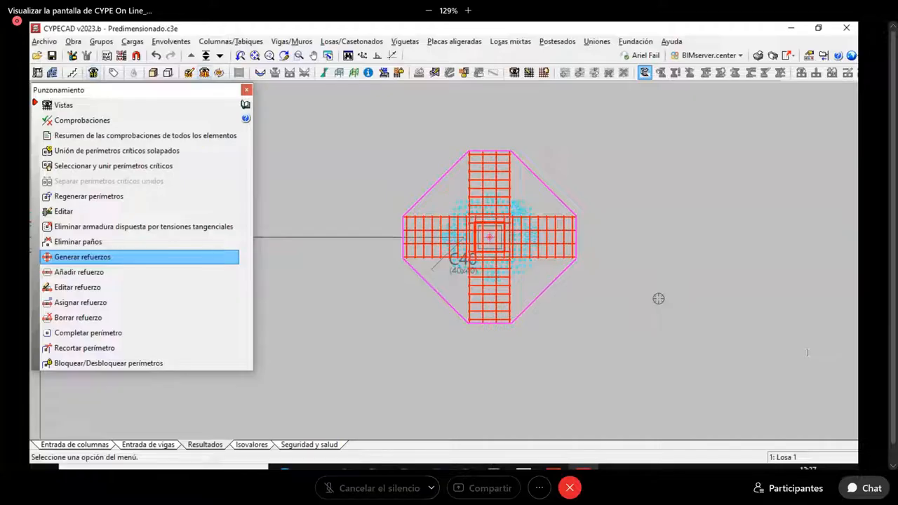
Step: Run the Punzonamiento Comprobaciones on reinforced column C40 and open its detailed check report
{"action": "left_click", "coordinate": [77, 120]}
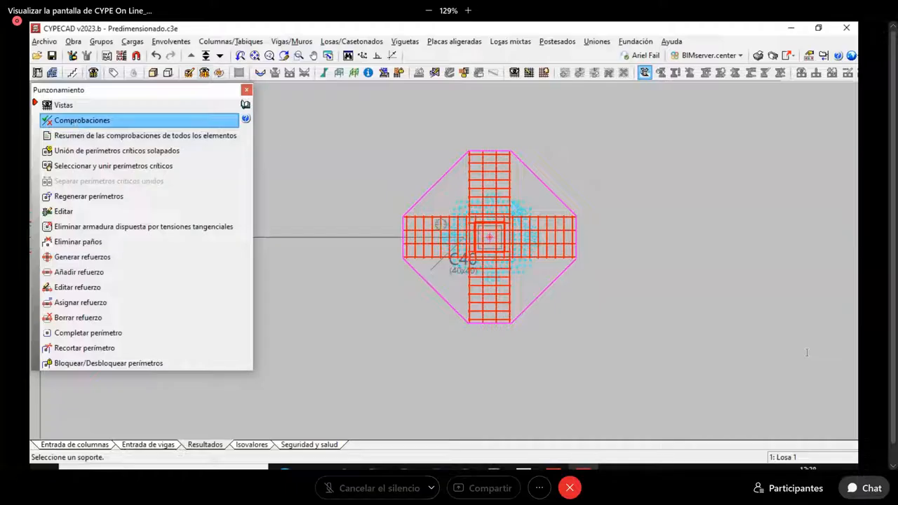
{"action": "left_click", "coordinate": [494, 249]}
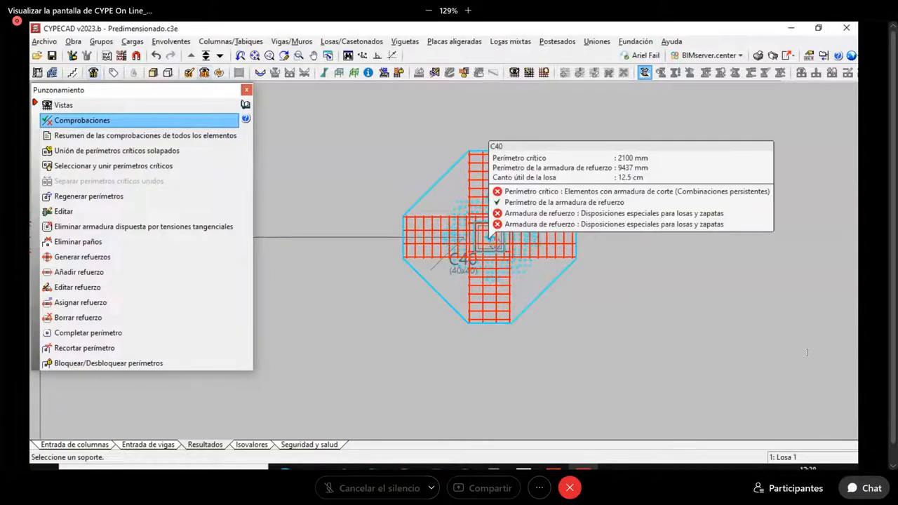
{"action": "left_click", "coordinate": [495, 244]}
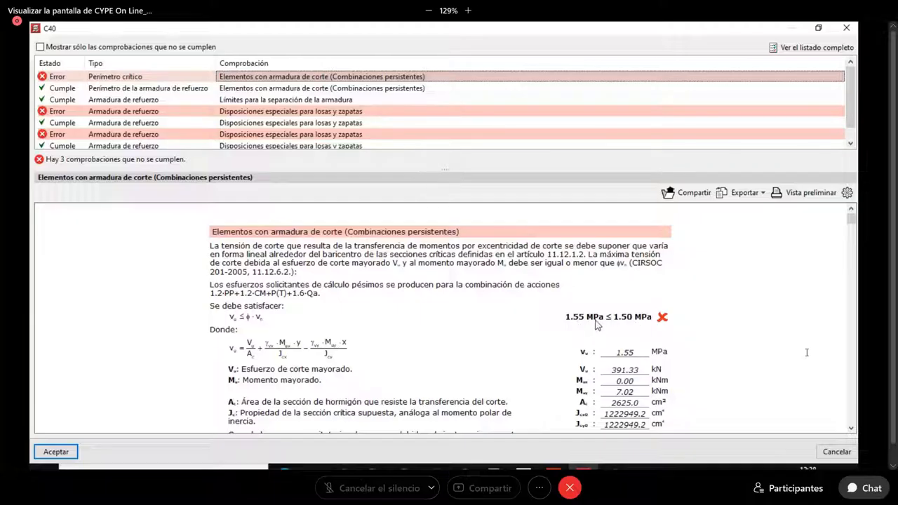
Step: Examine the failed Disposiciones especiales para losas y zapatas checks on effective depth and shear reinforcement spacing
{"action": "left_click", "coordinate": [284, 113]}
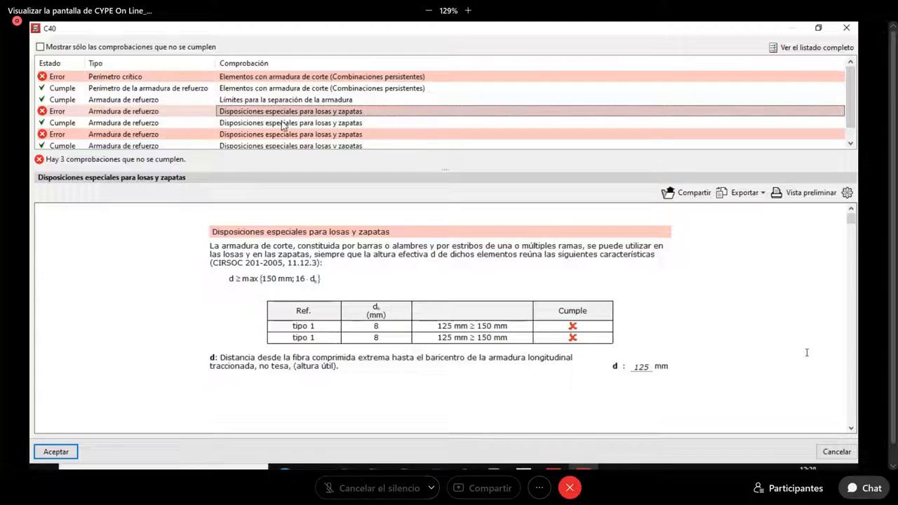
{"action": "left_click", "coordinate": [282, 136]}
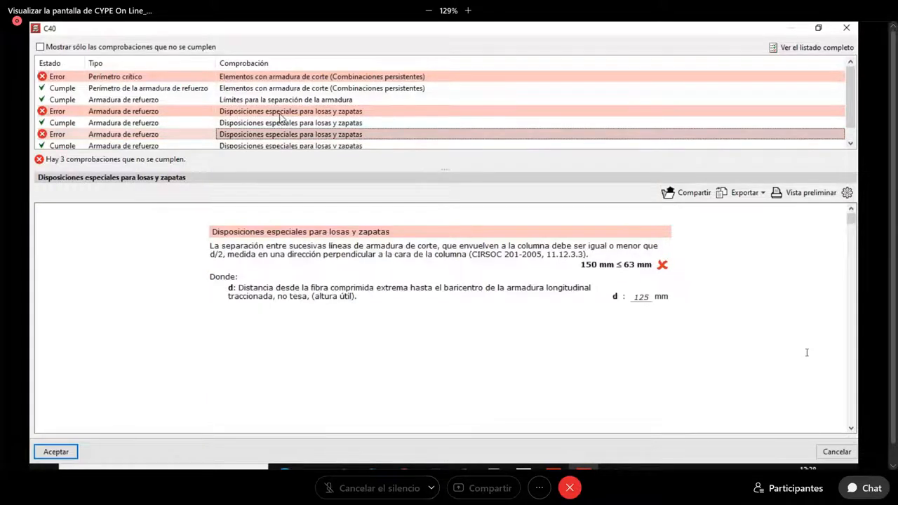
{"action": "left_click", "coordinate": [282, 143]}
{"action": "scroll", "coordinate": [284, 141], "scroll_direction": "down", "scroll_amount": 1}
{"action": "left_click", "coordinate": [290, 125]}
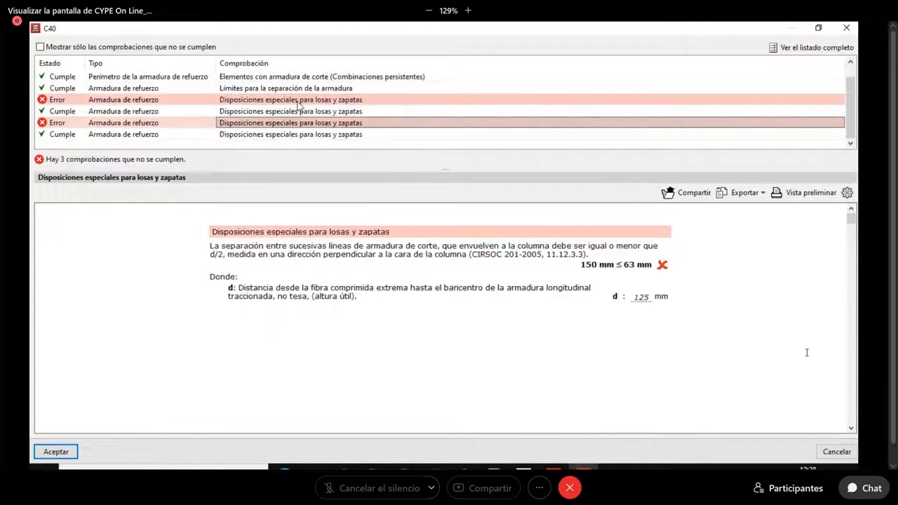
{"action": "left_click", "coordinate": [298, 102]}
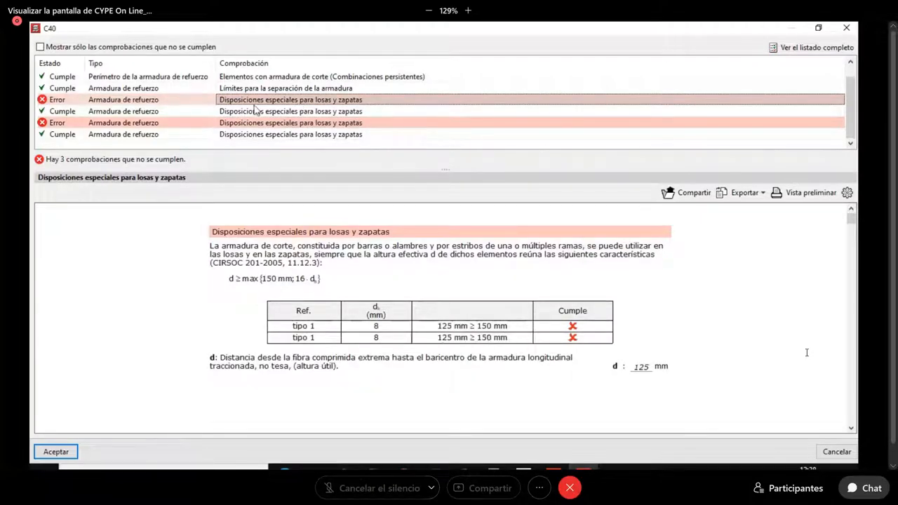
Step: Open the full check listing for column C40 and review its punching perimeters, shear stress checks and reinforcement checks
{"action": "left_click", "coordinate": [808, 54]}
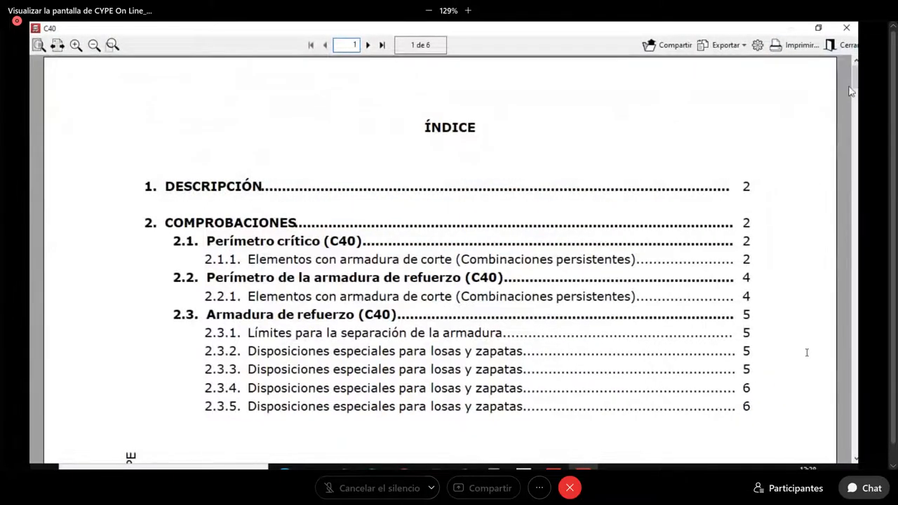
{"action": "scroll", "coordinate": [806, 352], "scroll_direction": "down", "scroll_amount": 10}
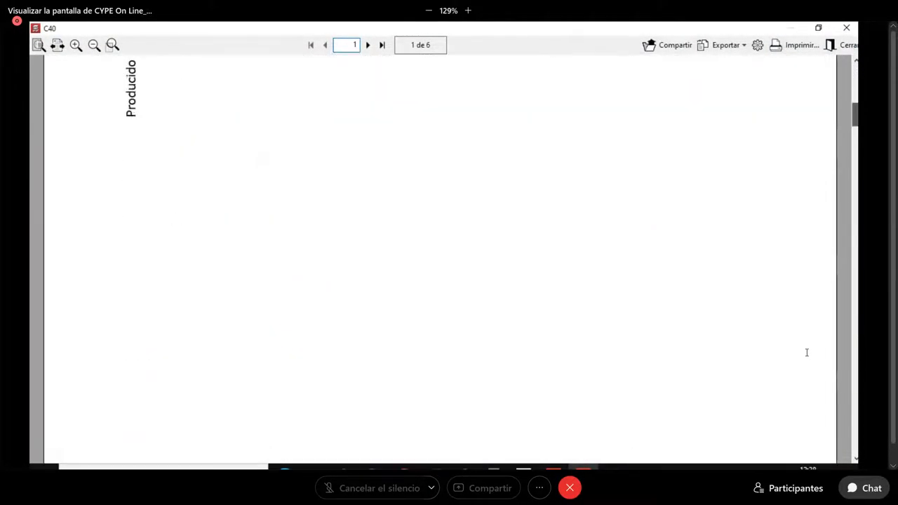
{"action": "scroll", "coordinate": [806, 353], "scroll_direction": "down", "scroll_amount": 5}
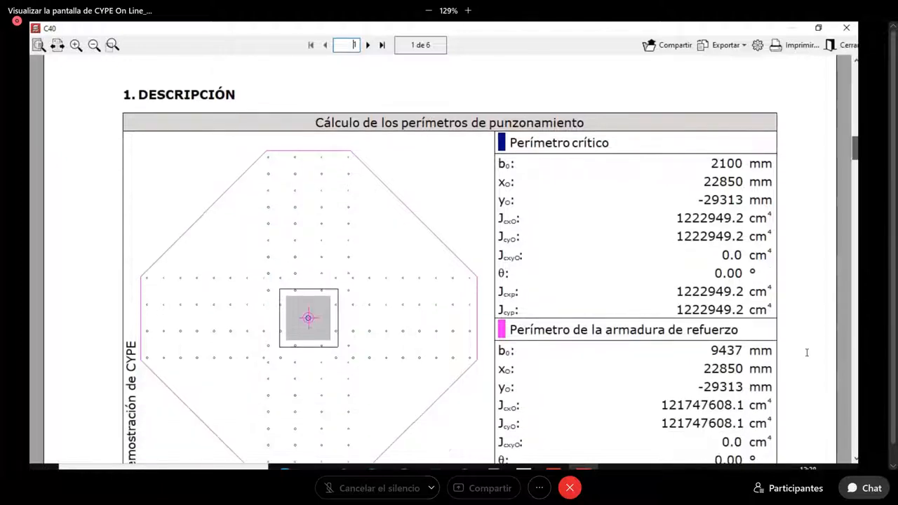
{"action": "scroll", "coordinate": [806, 352], "scroll_direction": "down", "scroll_amount": 12}
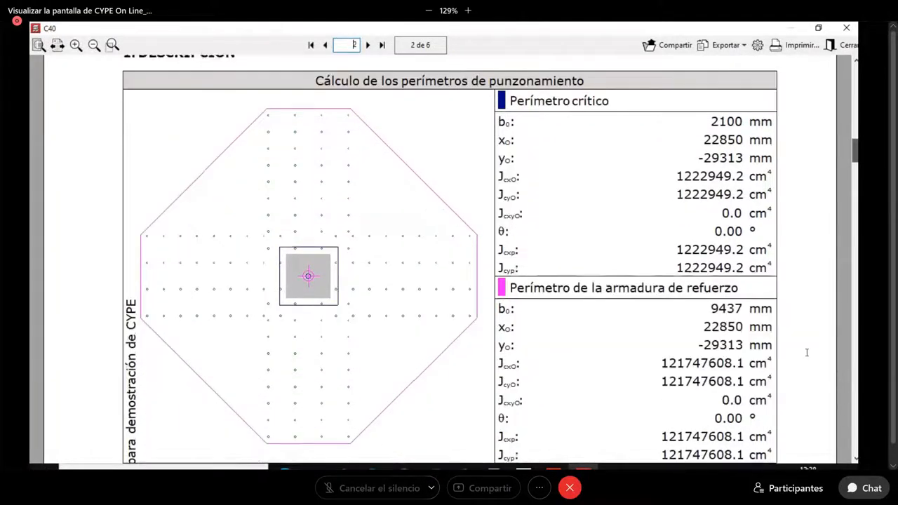
{"action": "scroll", "coordinate": [807, 352], "scroll_direction": "down", "scroll_amount": 15}
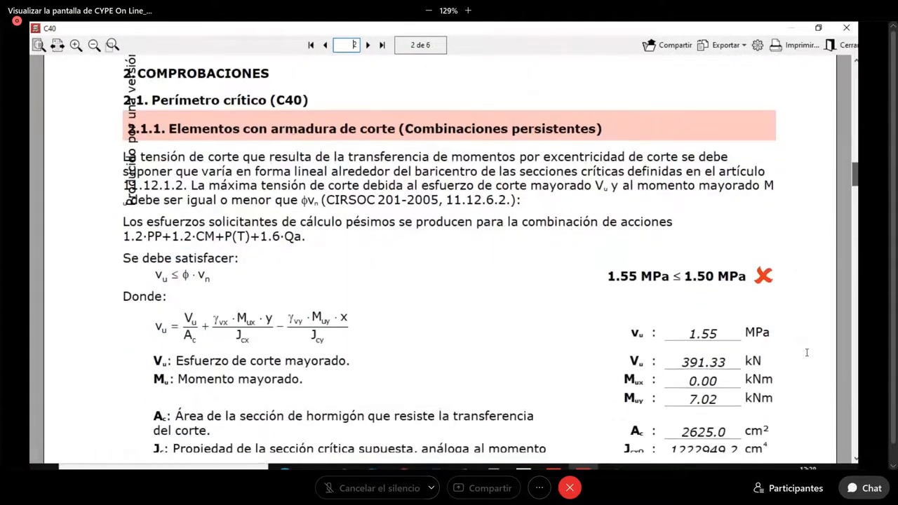
{"action": "scroll", "coordinate": [807, 352], "scroll_direction": "down", "scroll_amount": 20}
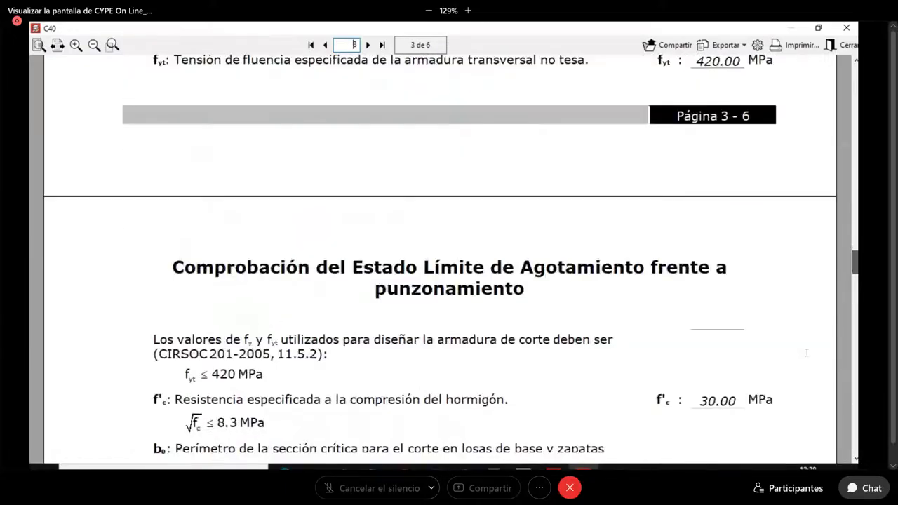
{"action": "scroll", "coordinate": [807, 352], "scroll_direction": "down", "scroll_amount": 4}
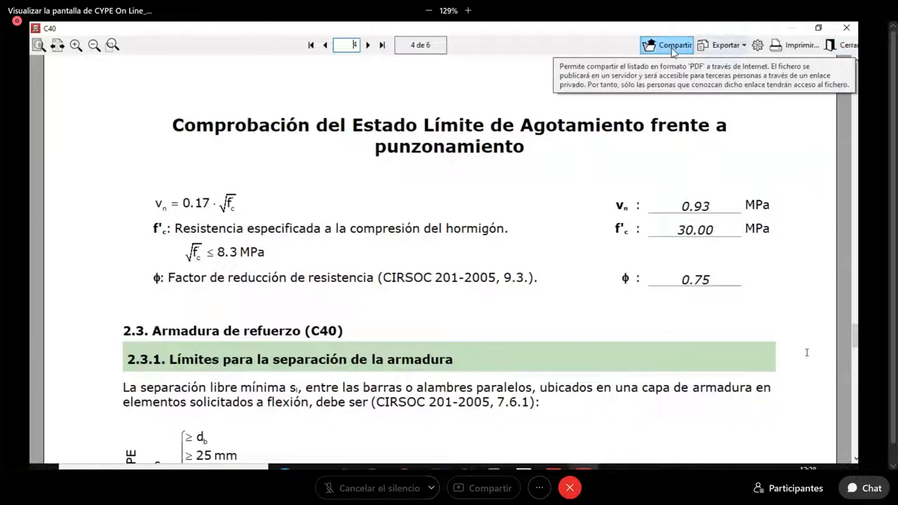
Step: Publish the C40 punching report online without a title, select its web link, and close the report and check results
{"action": "left_click", "coordinate": [672, 46]}
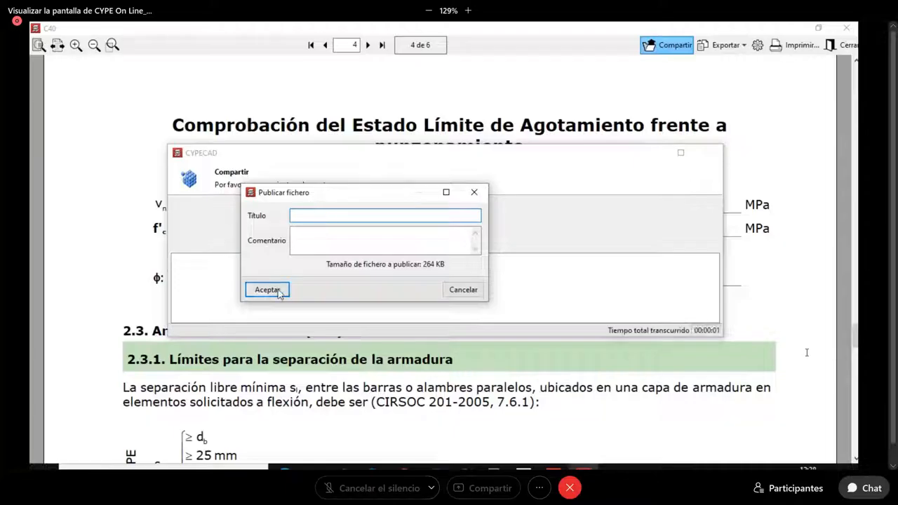
{"action": "left_click", "coordinate": [278, 288]}
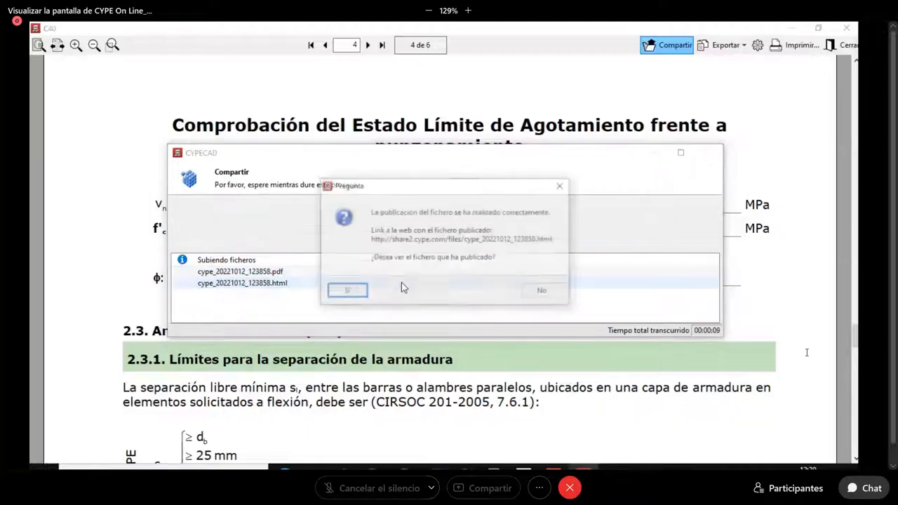
{"action": "left_click_drag", "start_coordinate": [555, 241], "coordinate": [358, 241]}
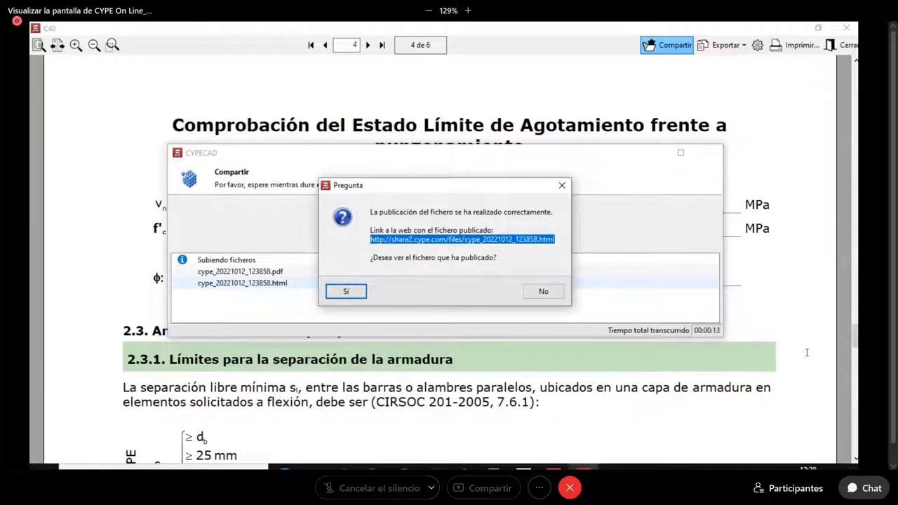
{"action": "left_click", "coordinate": [807, 352]}
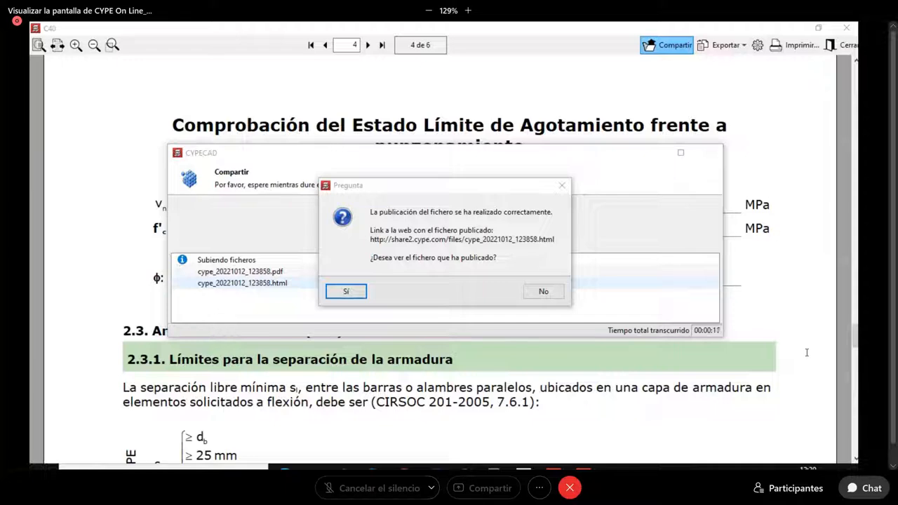
{"action": "left_click", "coordinate": [562, 185]}
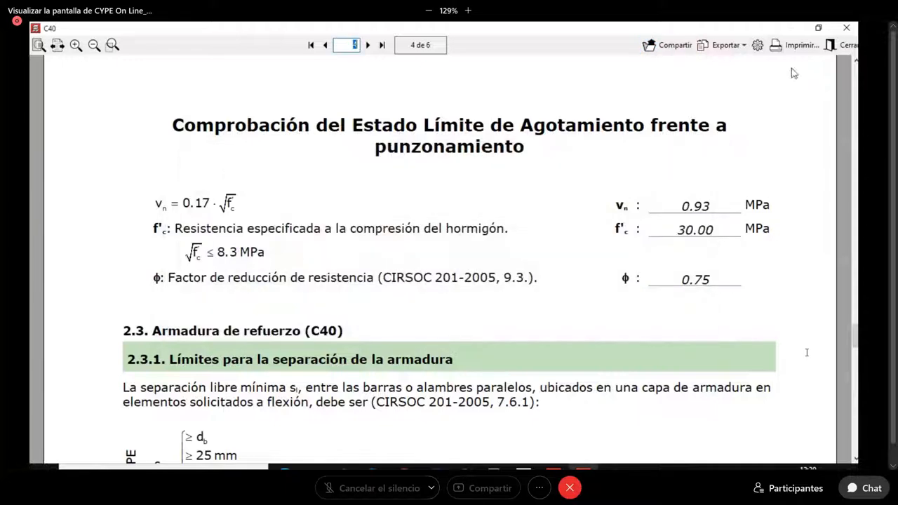
{"action": "left_click", "coordinate": [845, 45]}
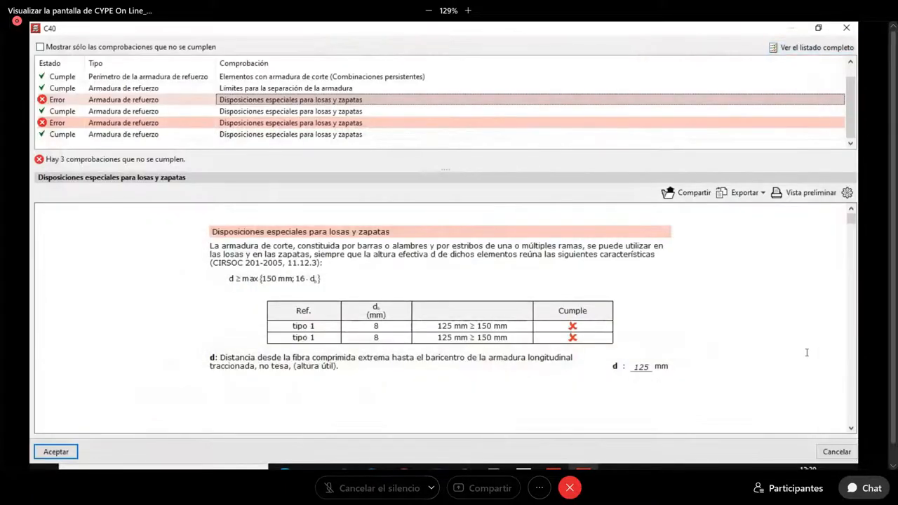
{"action": "left_click", "coordinate": [63, 455]}
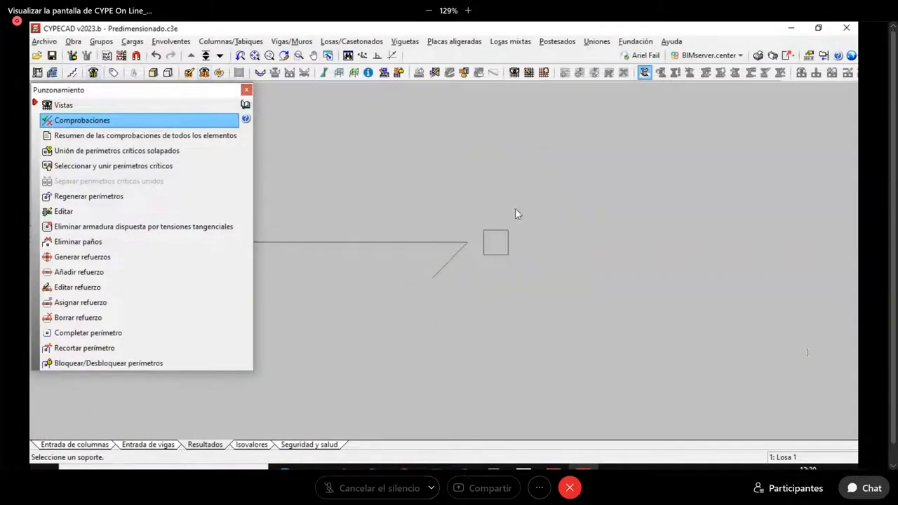
Step: Delete the tangential-stress shear bar groups around column C40 by capturing them with Borrar grupo
{"action": "scroll", "coordinate": [517, 223], "scroll_direction": "up", "scroll_amount": 1}
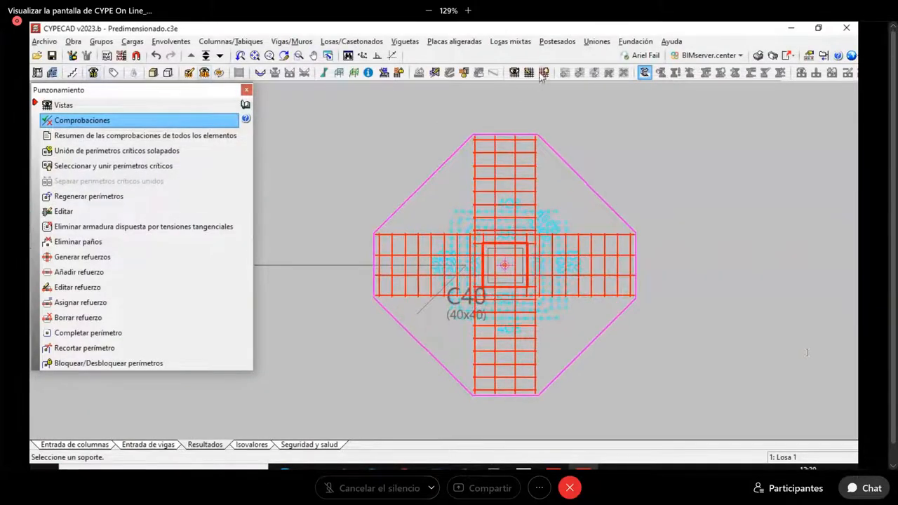
{"action": "left_click", "coordinate": [528, 73]}
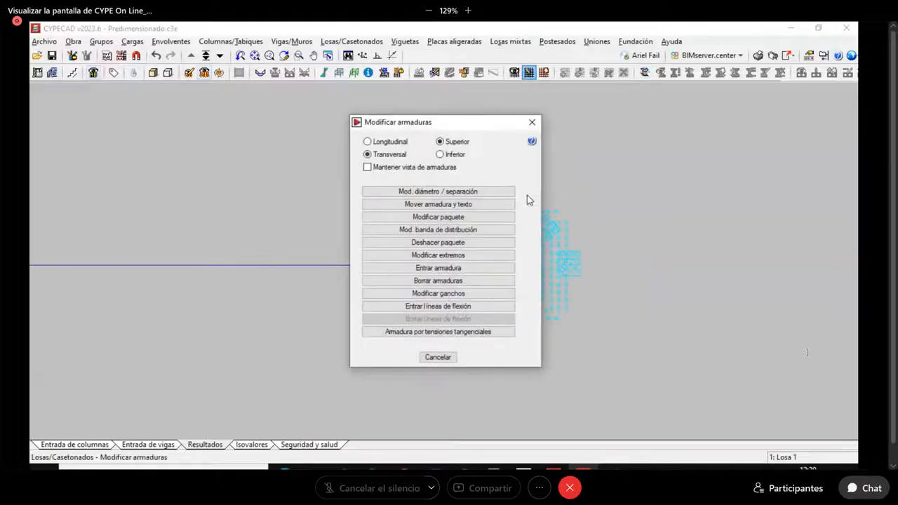
{"action": "left_click", "coordinate": [423, 333]}
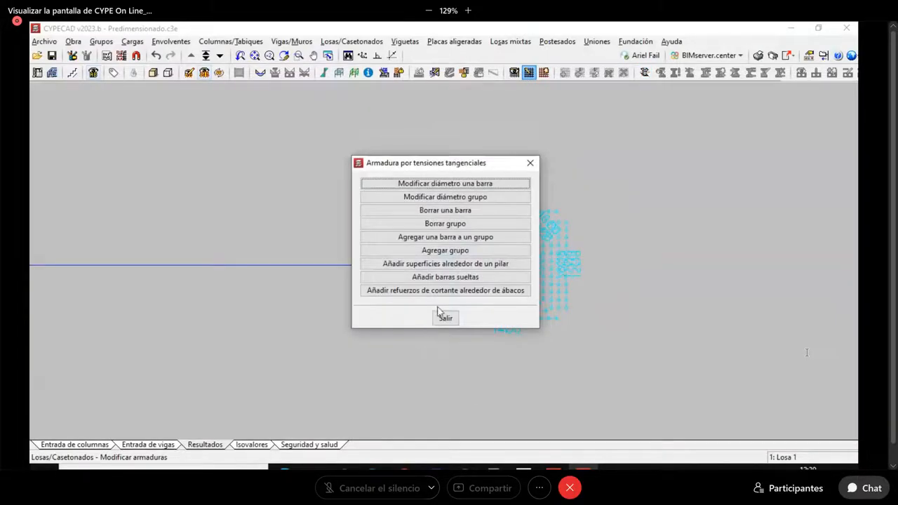
{"action": "left_click", "coordinate": [456, 209]}
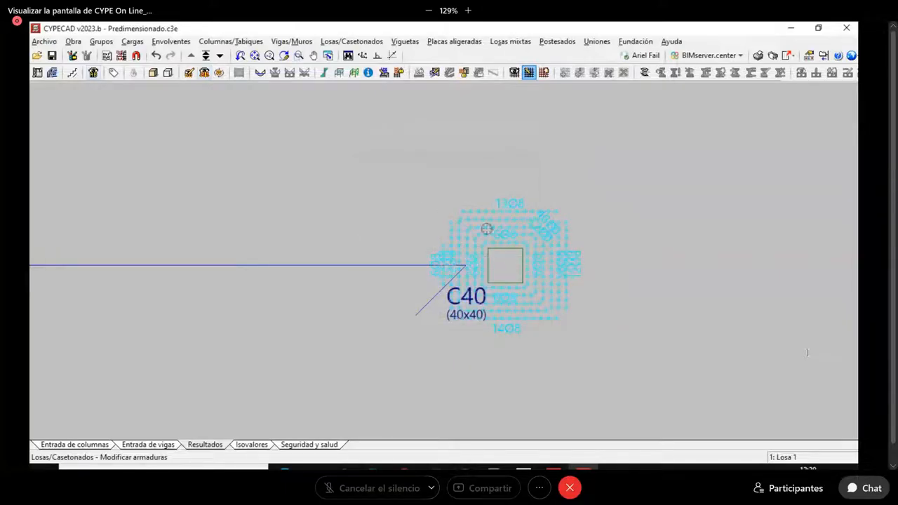
{"action": "left_click", "coordinate": [486, 228]}
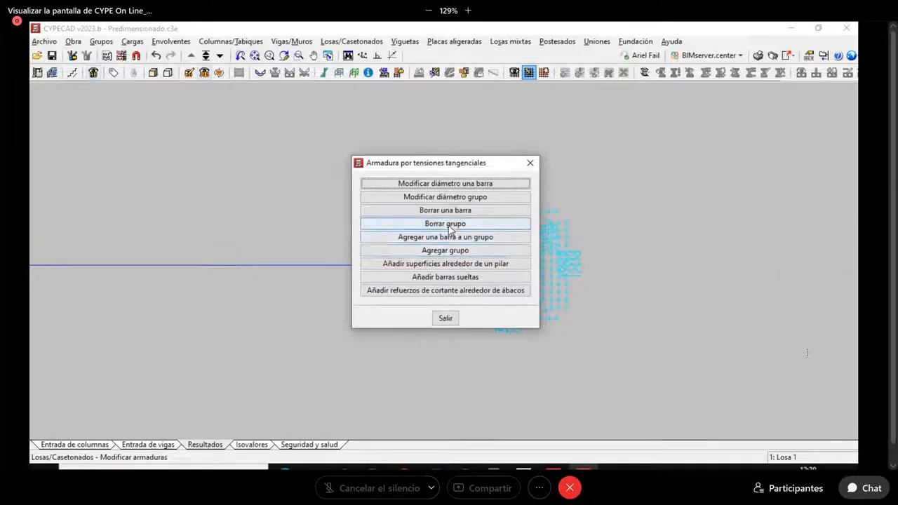
{"action": "left_click", "coordinate": [445, 223]}
{"action": "left_click", "coordinate": [395, 176]}
{"action": "left_click", "coordinate": [603, 379]}
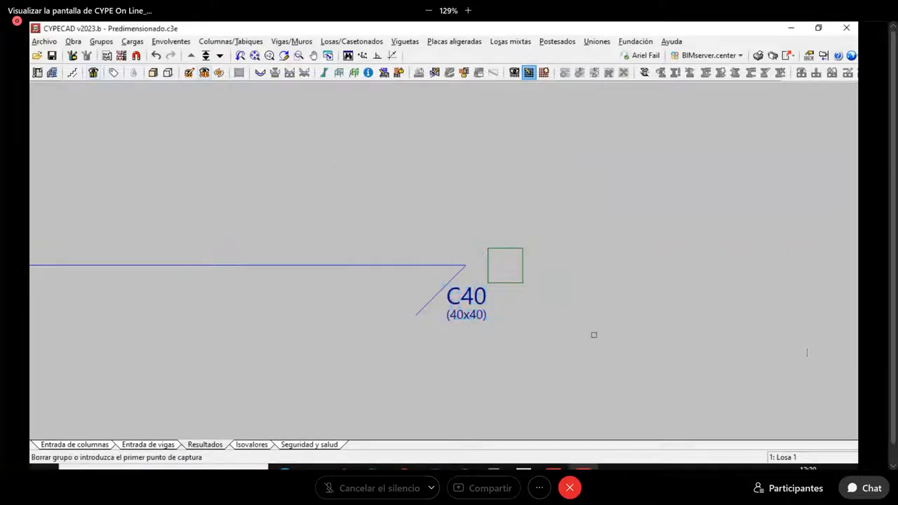
{"action": "scroll", "coordinate": [508, 260], "scroll_direction": "down", "scroll_amount": 2}
{"action": "right_click", "coordinate": [510, 237]}
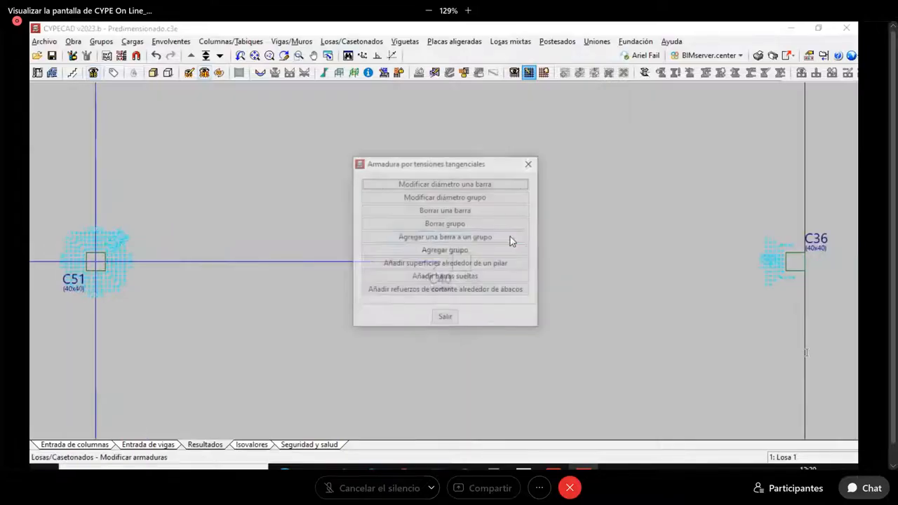
{"action": "left_click", "coordinate": [530, 164]}
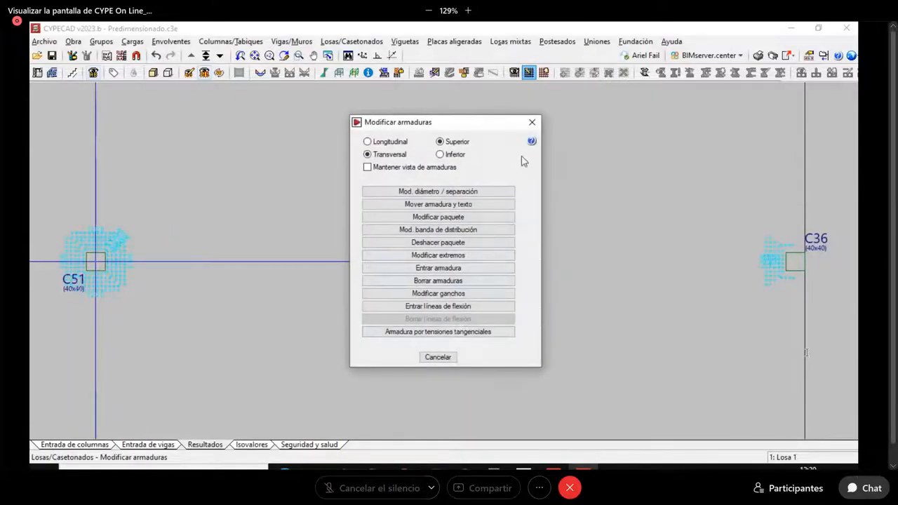
{"action": "left_click", "coordinate": [531, 120]}
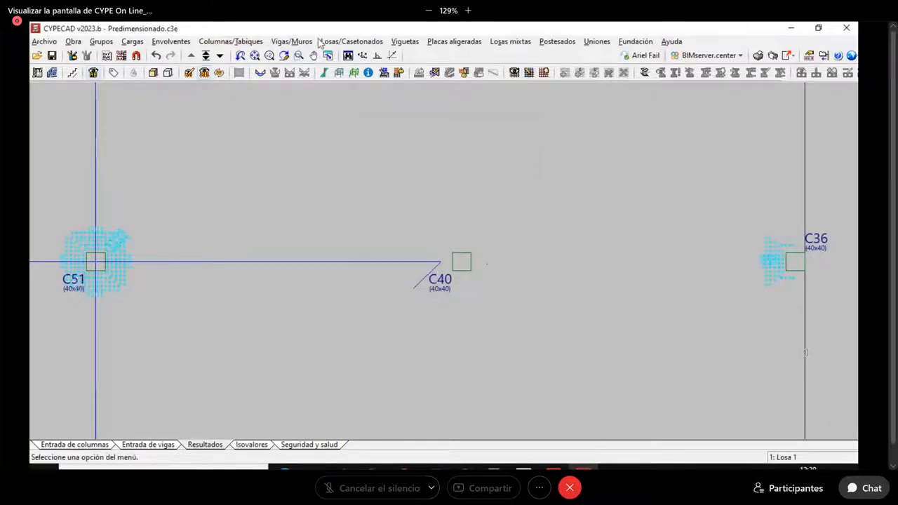
Step: View the beam-type punching reinforcement at column C40 in Punzonamiento and exit that mode
{"action": "left_click", "coordinate": [351, 42]}
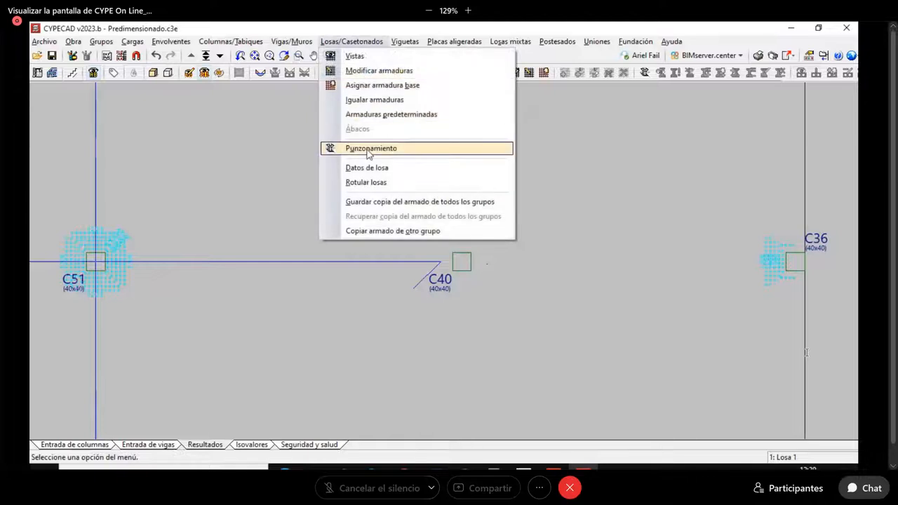
{"action": "left_click", "coordinate": [370, 149]}
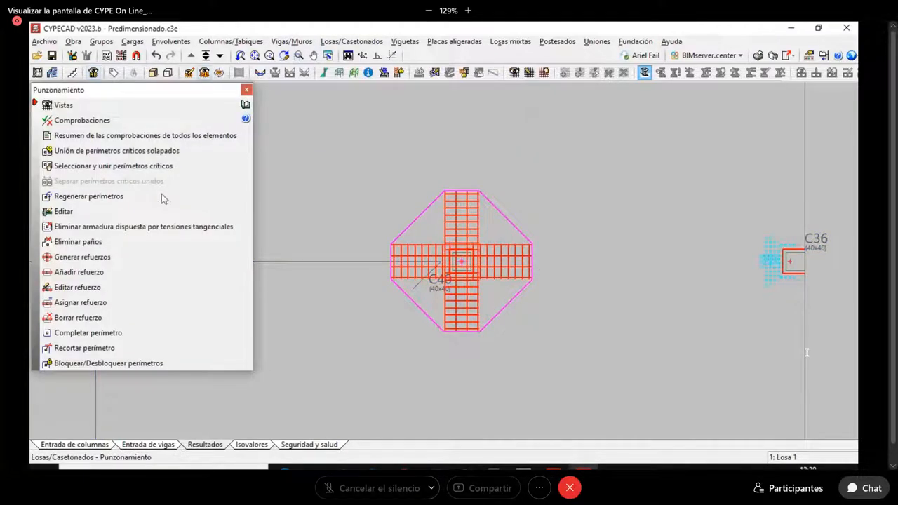
{"action": "left_click", "coordinate": [245, 91]}
Step: Examine the shear reinforcement bars around column C39 and compare them with column C40, which has none
{"action": "scroll", "coordinate": [491, 242], "scroll_direction": "down", "scroll_amount": 1}
{"action": "scroll", "coordinate": [499, 252], "scroll_direction": "down", "scroll_amount": 2}
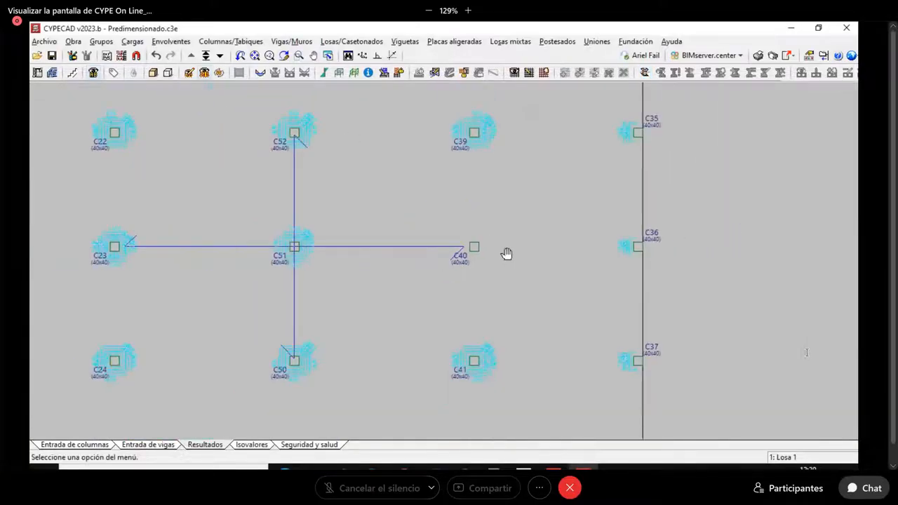
{"action": "middle_click_drag", "start_coordinate": [505, 254], "coordinate": [585, 285]}
{"action": "scroll", "coordinate": [584, 274], "scroll_direction": "up", "scroll_amount": 1}
{"action": "scroll", "coordinate": [582, 270], "scroll_direction": "up", "scroll_amount": 2}
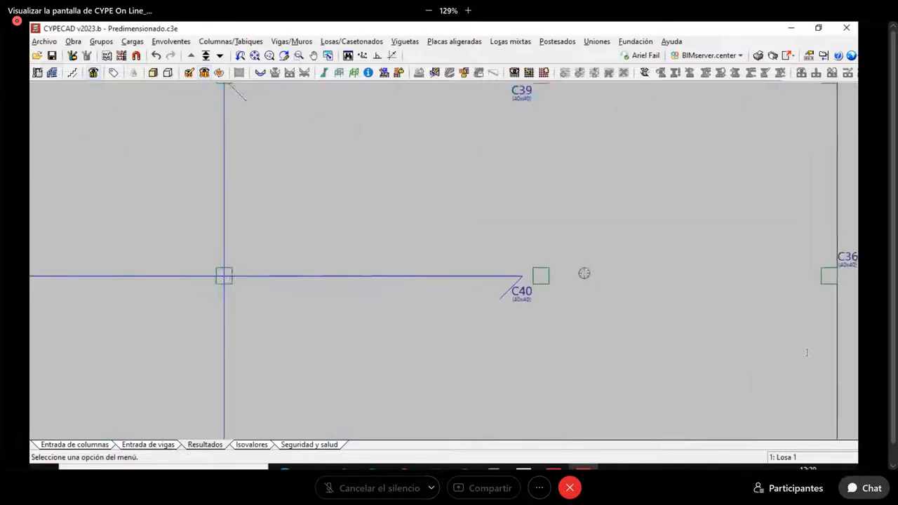
{"action": "scroll", "coordinate": [568, 265], "scroll_direction": "down", "scroll_amount": 3}
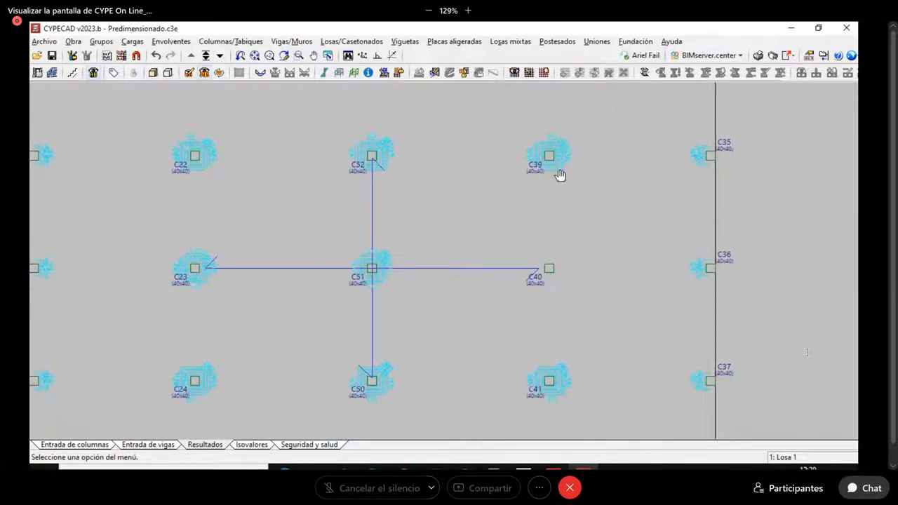
{"action": "middle_click_drag", "start_coordinate": [559, 168], "coordinate": [515, 242]}
{"action": "scroll", "coordinate": [533, 253], "scroll_direction": "up", "scroll_amount": 4}
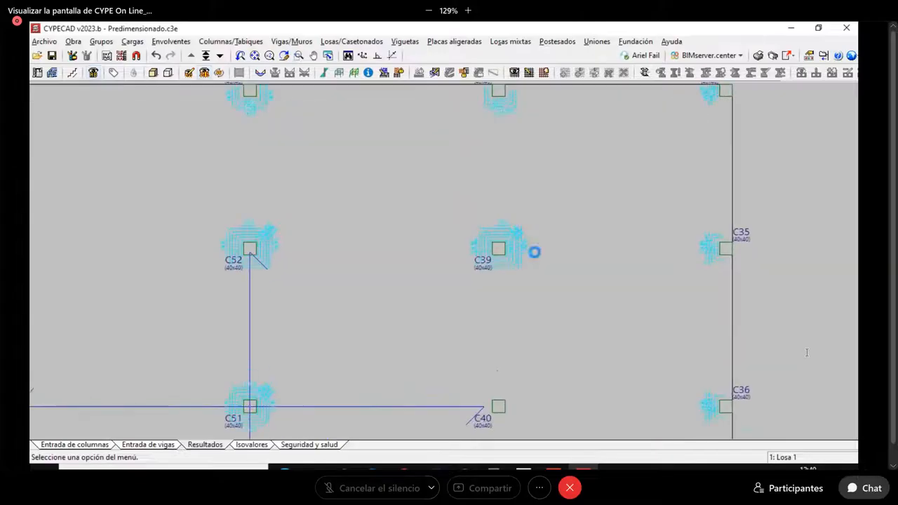
{"action": "middle_click_drag", "start_coordinate": [535, 275], "coordinate": [544, 294]}
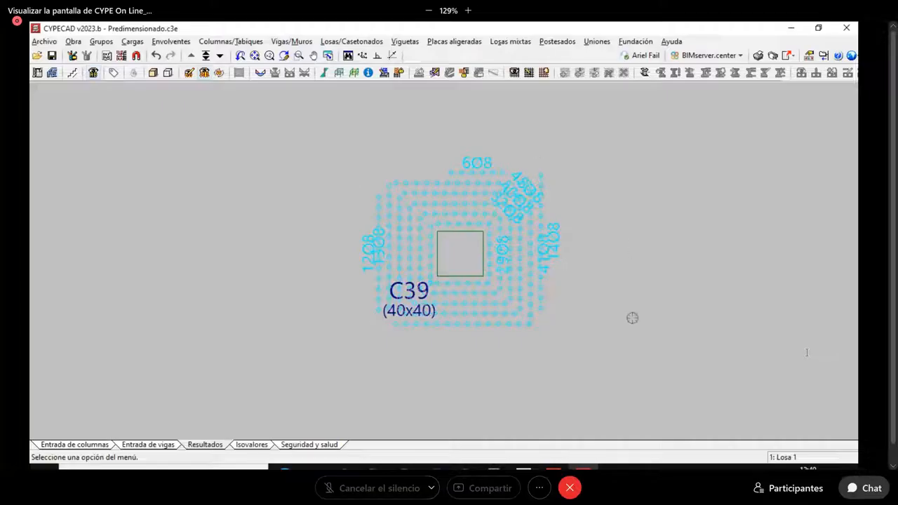
{"action": "scroll", "coordinate": [634, 286], "scroll_direction": "down", "scroll_amount": 2}
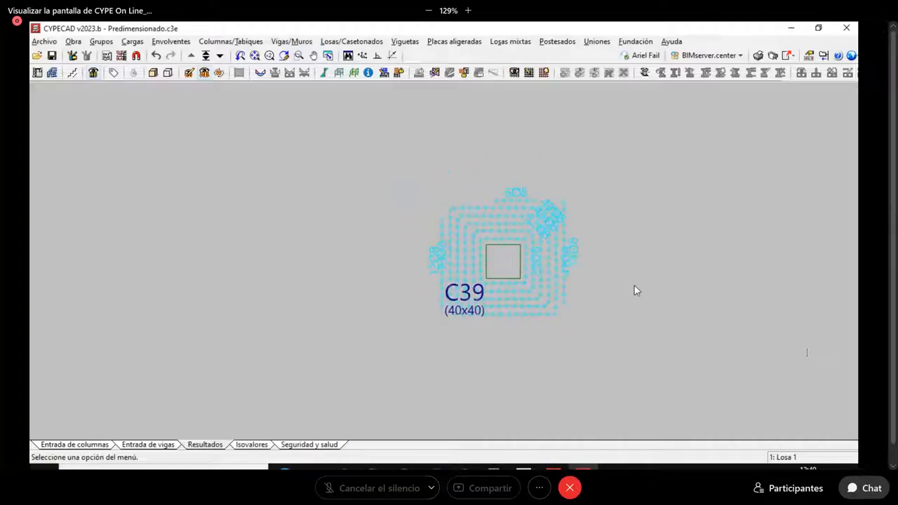
Step: Start entering beams in Entrada de vigas with the current slab-edge type and a 60 cm displacement to the left
{"action": "left_click", "coordinate": [402, 79]}
{"action": "left_click", "coordinate": [148, 444]}
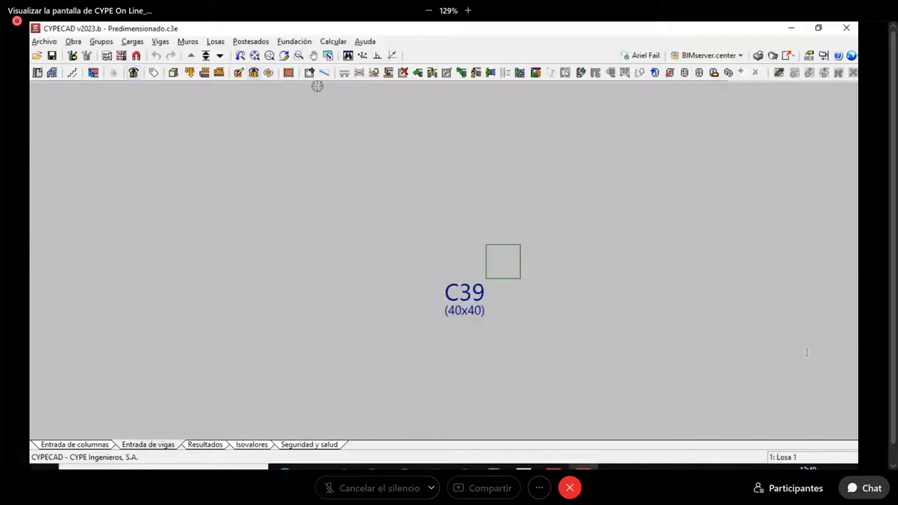
{"action": "left_click", "coordinate": [310, 72]}
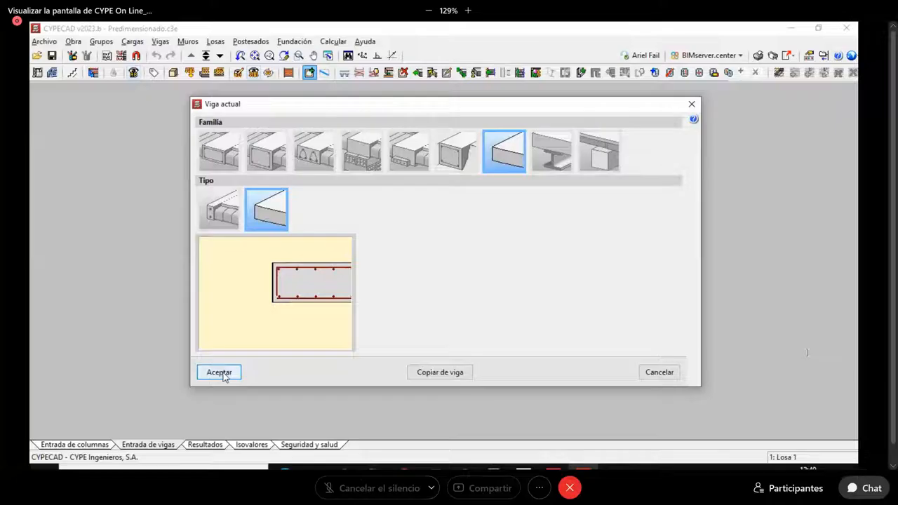
{"action": "left_click", "coordinate": [219, 372]}
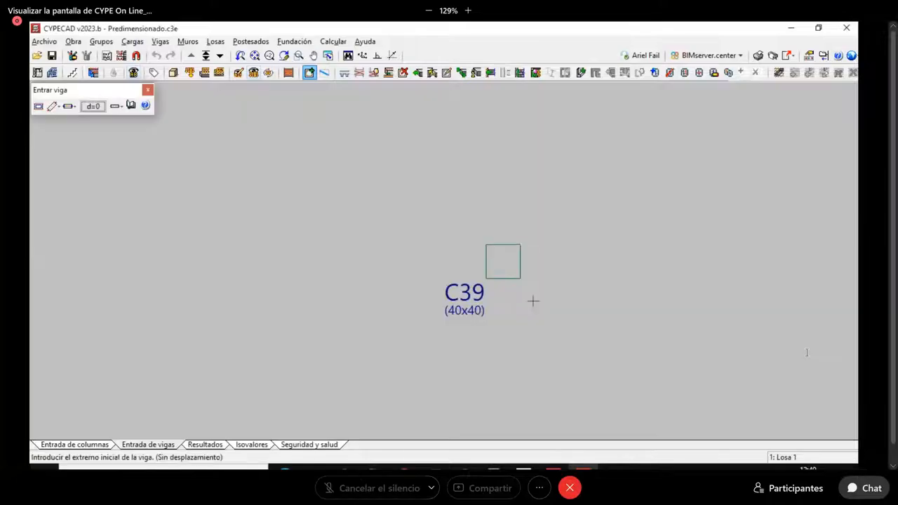
{"action": "left_click", "coordinate": [93, 106]}
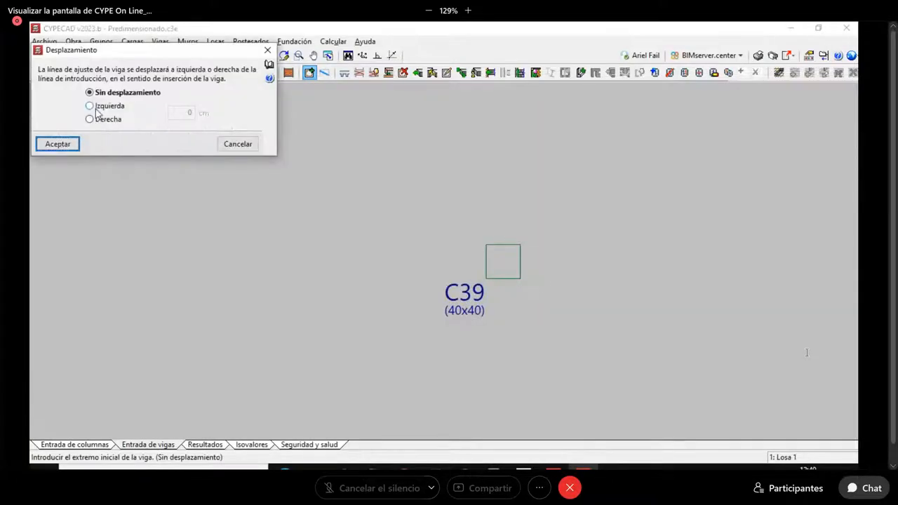
{"action": "left_click", "coordinate": [99, 113]}
{"action": "double_click", "coordinate": [182, 113]}
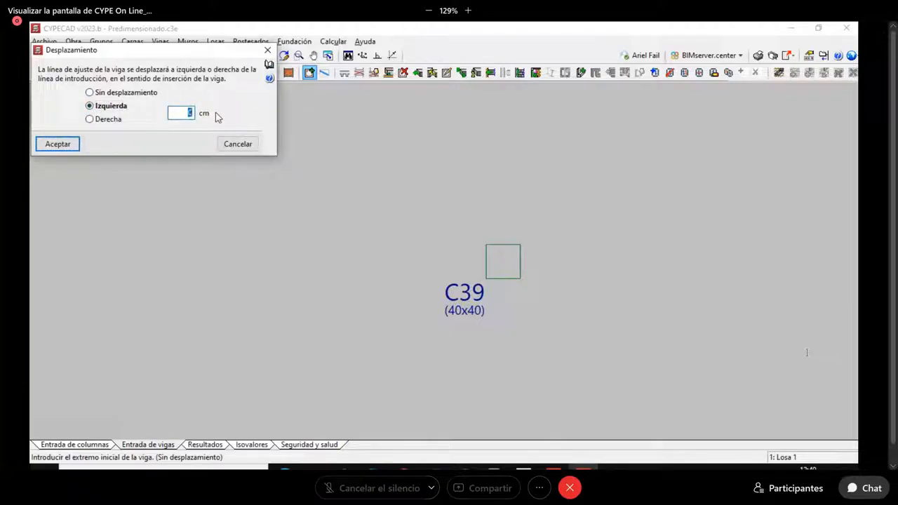
{"action": "type", "text": "60"}
{"action": "left_click", "coordinate": [65, 144]}
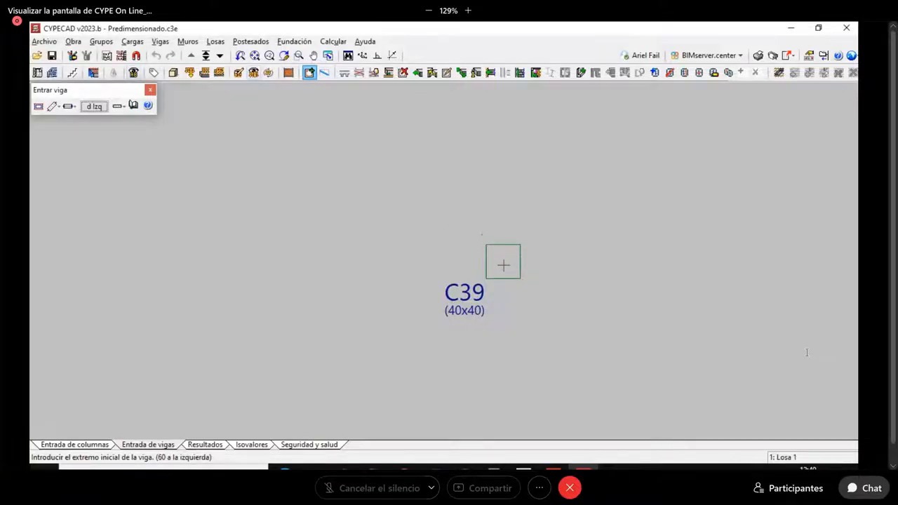
{"action": "left_click", "coordinate": [502, 261]}
{"action": "left_click", "coordinate": [275, 296]}
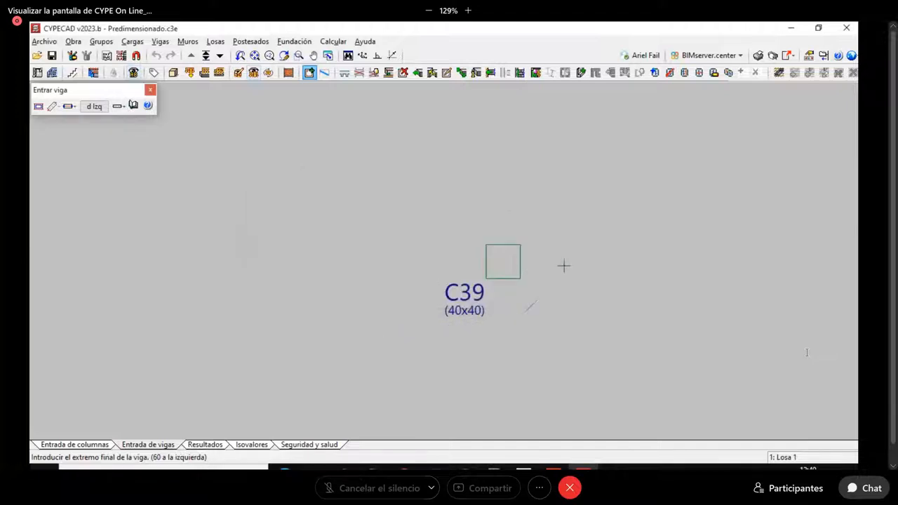
{"action": "right_click", "coordinate": [437, 199]}
{"action": "right_click", "coordinate": [445, 208]}
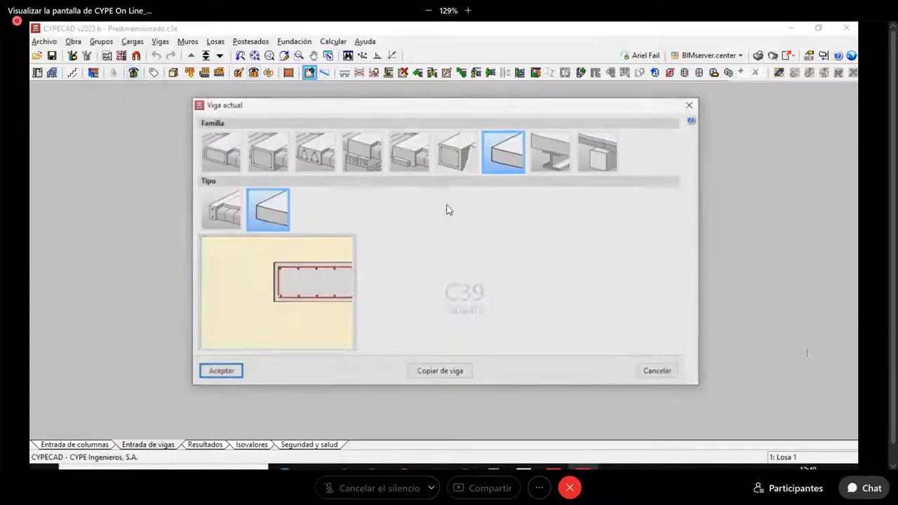
{"action": "left_click", "coordinate": [692, 105]}
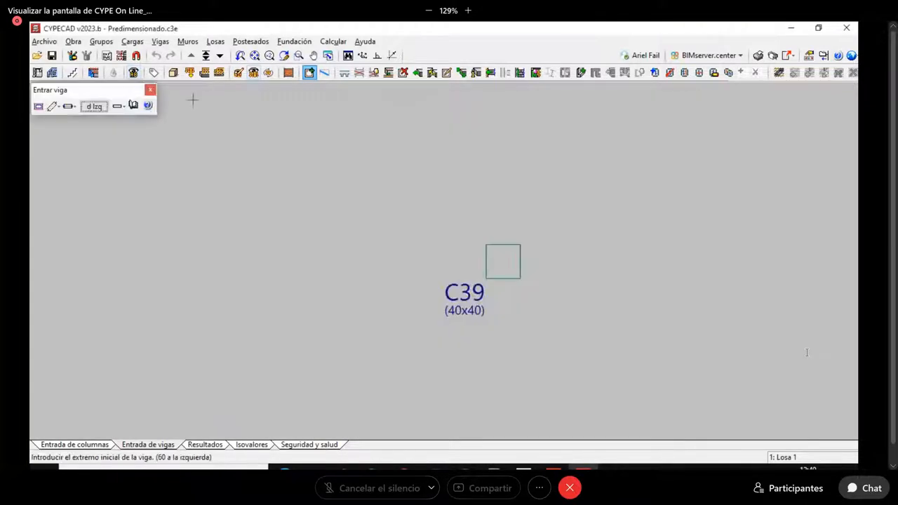
Step: Enter four orthogonal slab-edge beams from the centre of column C39, one per direction, displaced 80 cm to the left
{"action": "left_click", "coordinate": [95, 111]}
{"action": "type", "text": "80"}
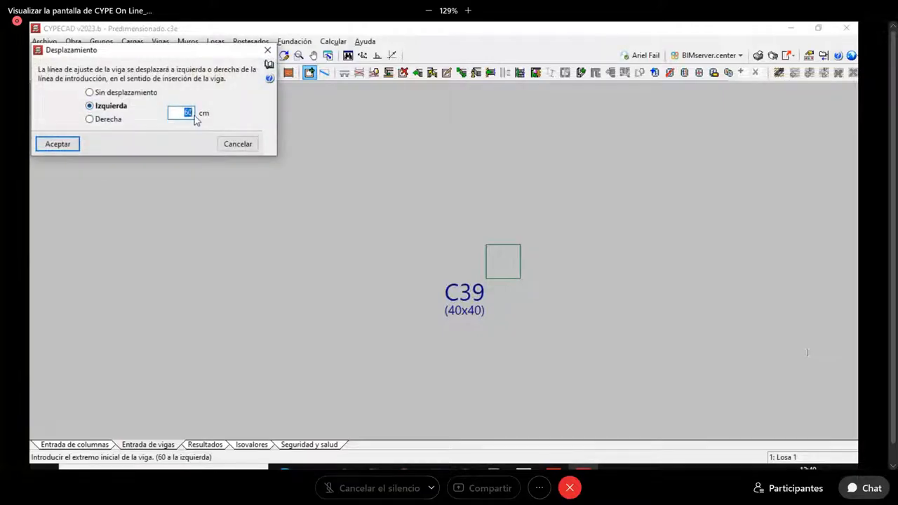
{"action": "left_click", "coordinate": [60, 146]}
{"action": "left_click", "coordinate": [505, 265]}
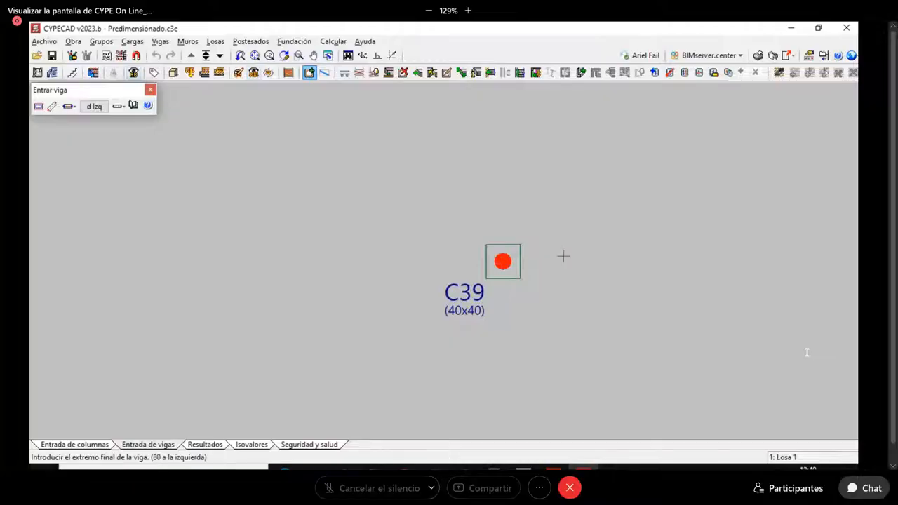
{"action": "left_click", "coordinate": [377, 55]}
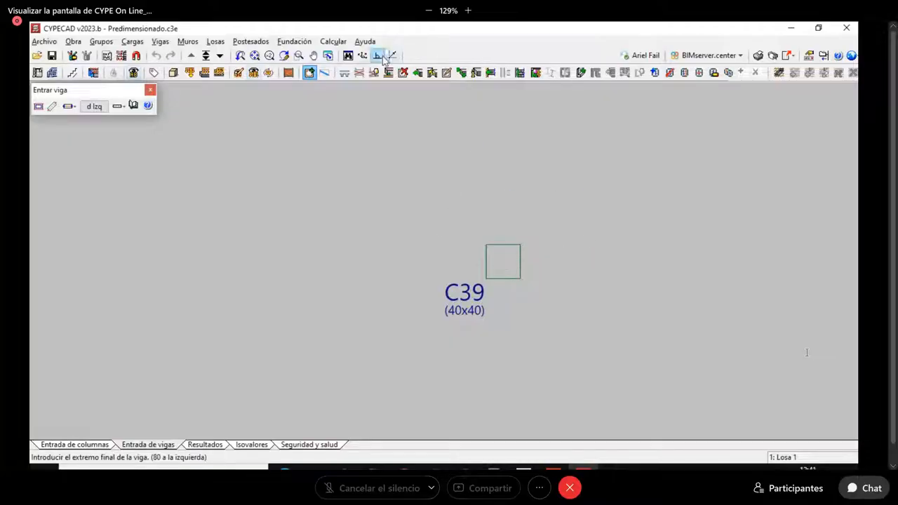
{"action": "left_click", "coordinate": [608, 265]}
{"action": "left_click", "coordinate": [502, 261]}
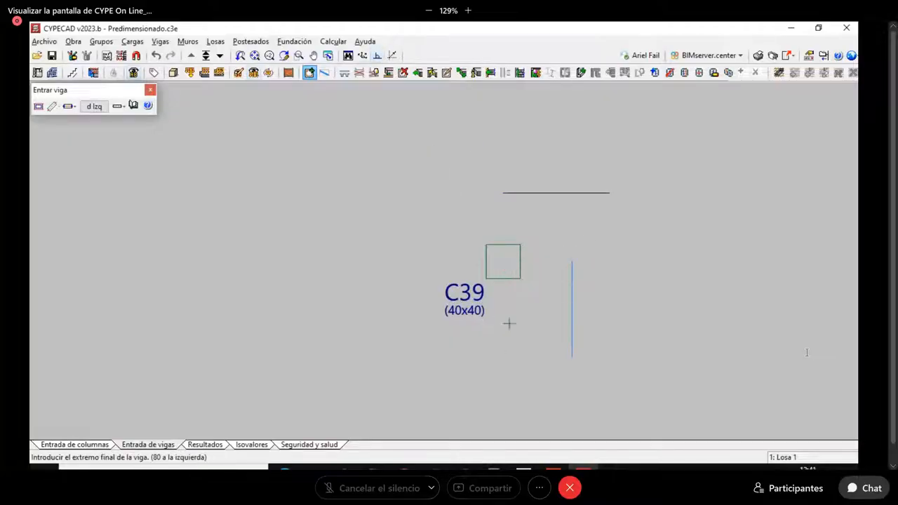
{"action": "left_click", "coordinate": [503, 261]}
{"action": "left_click", "coordinate": [379, 265]}
{"action": "left_click", "coordinate": [502, 261]}
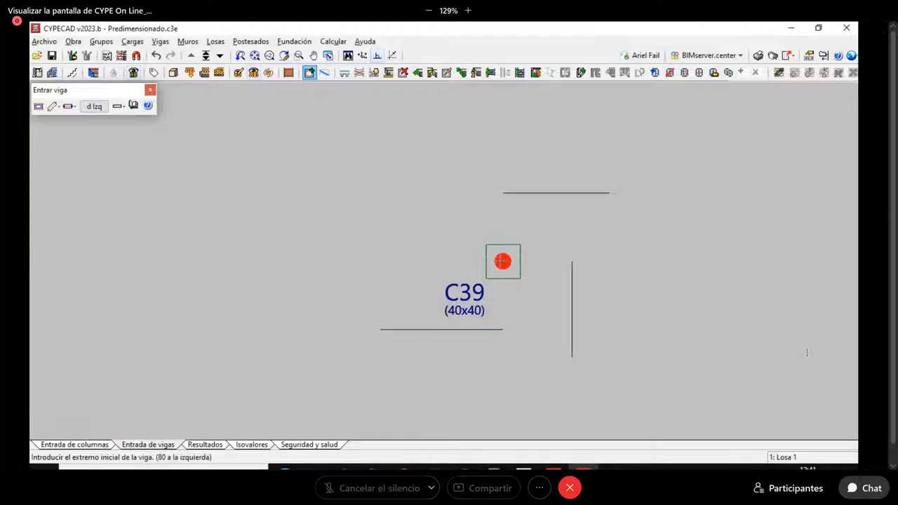
{"action": "left_click", "coordinate": [494, 216]}
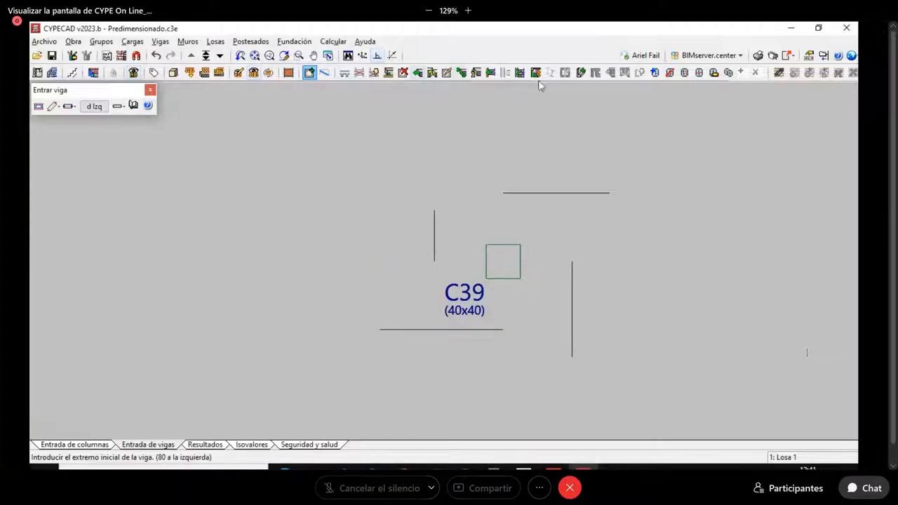
Step: Extend the four beams around column C39 with Prolongar viga, keeping their own type, until they cross at all corners
{"action": "left_click", "coordinate": [417, 72]}
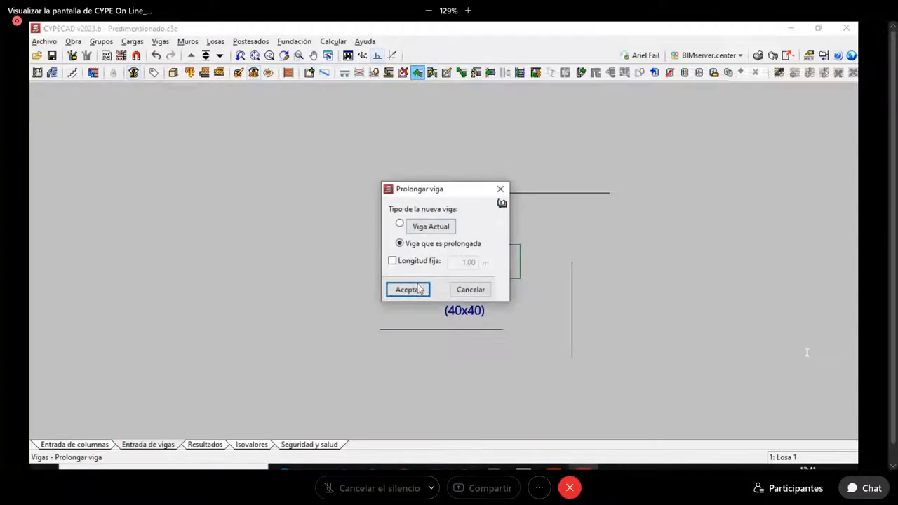
{"action": "left_click", "coordinate": [407, 289]}
{"action": "left_click", "coordinate": [432, 176]}
{"action": "left_click", "coordinate": [517, 191]}
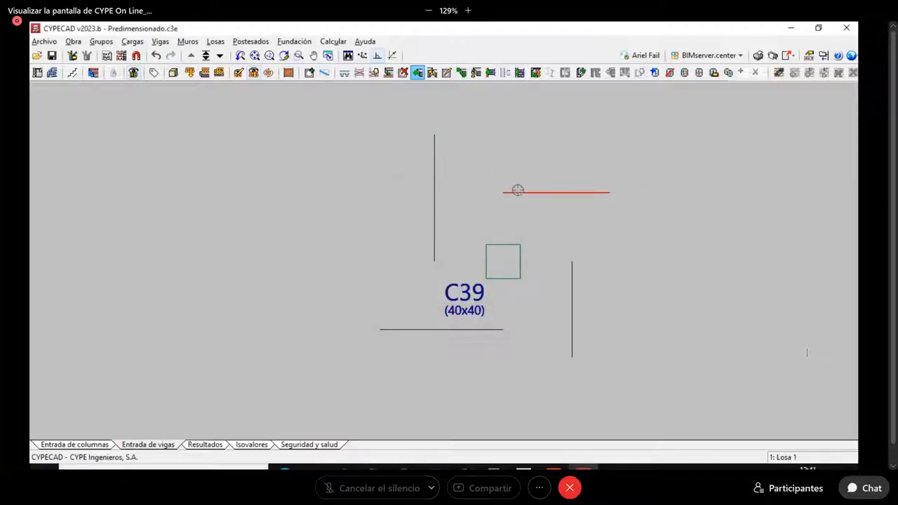
{"action": "left_click", "coordinate": [423, 192]}
{"action": "left_click", "coordinate": [390, 199]}
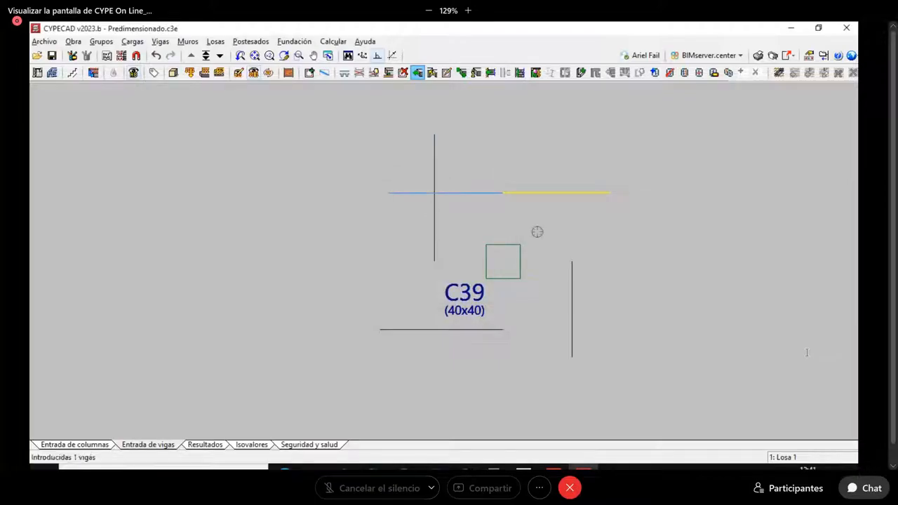
{"action": "left_click", "coordinate": [570, 258]}
{"action": "left_click", "coordinate": [566, 169]}
{"action": "left_click", "coordinate": [497, 326]}
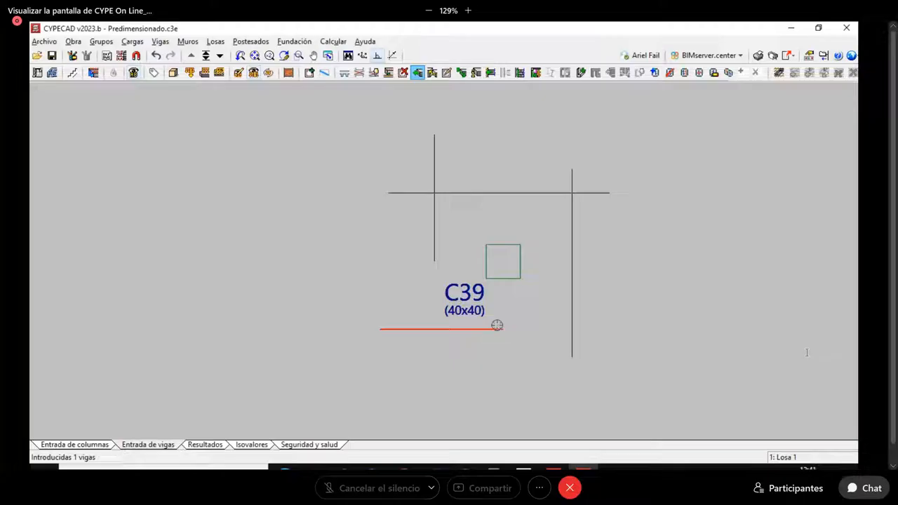
{"action": "left_click", "coordinate": [565, 326]}
{"action": "left_click", "coordinate": [433, 253]}
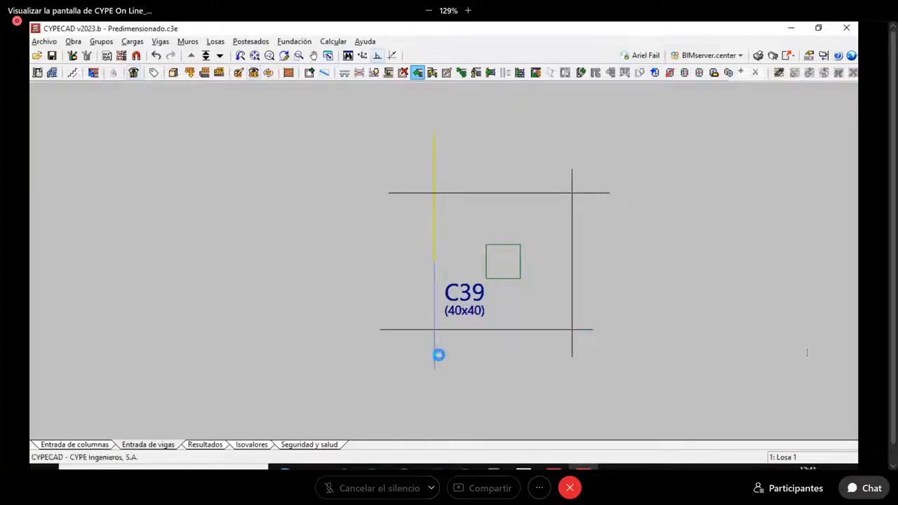
{"action": "left_click", "coordinate": [435, 363]}
Step: Delete the beam ends protruding beyond the four corners, leaving a closed square around column C39
{"action": "scroll", "coordinate": [491, 252], "scroll_direction": "up", "scroll_amount": 2}
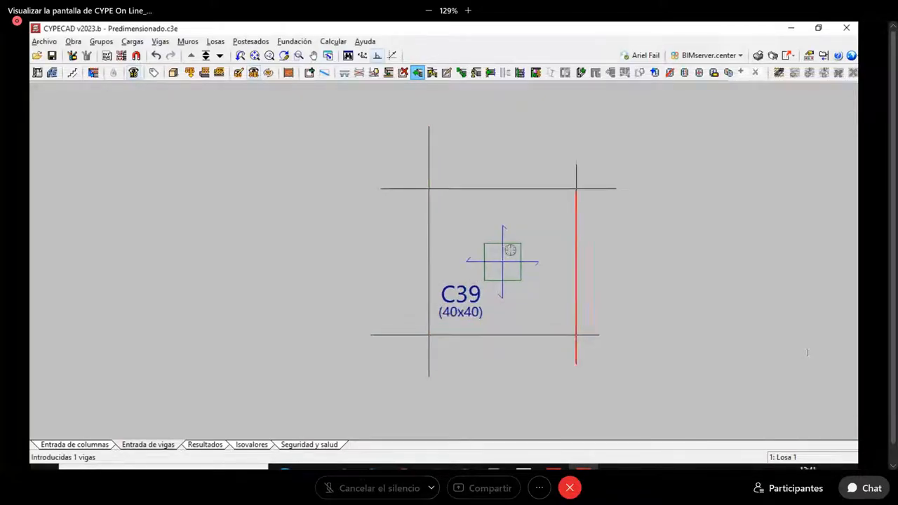
{"action": "middle_click_drag", "start_coordinate": [493, 239], "coordinate": [438, 238]}
{"action": "left_click", "coordinate": [406, 74]}
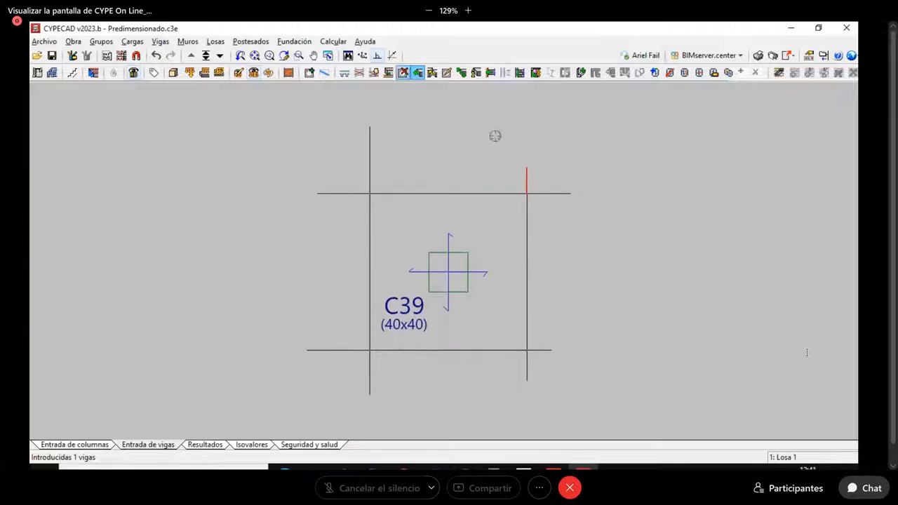
{"action": "left_click", "coordinate": [605, 145]}
{"action": "left_click", "coordinate": [535, 242]}
{"action": "left_click", "coordinate": [285, 157]}
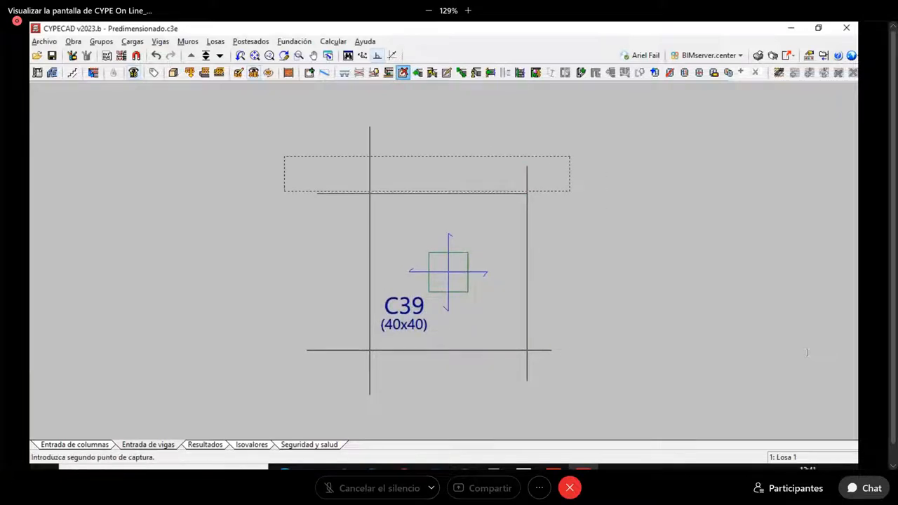
{"action": "left_click", "coordinate": [625, 188]}
{"action": "left_click", "coordinate": [292, 149]}
{"action": "left_click", "coordinate": [352, 375]}
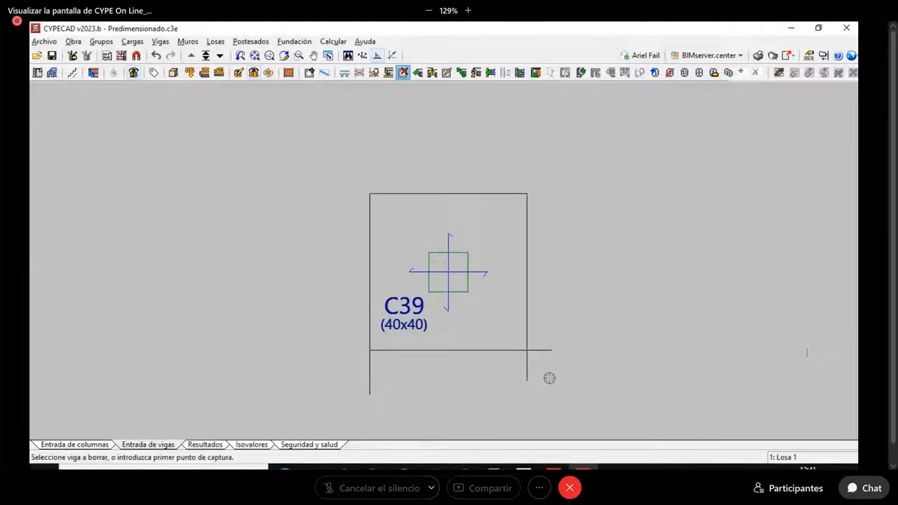
{"action": "left_click", "coordinate": [323, 372]}
{"action": "left_click", "coordinate": [551, 416]}
{"action": "left_click", "coordinate": [533, 386]}
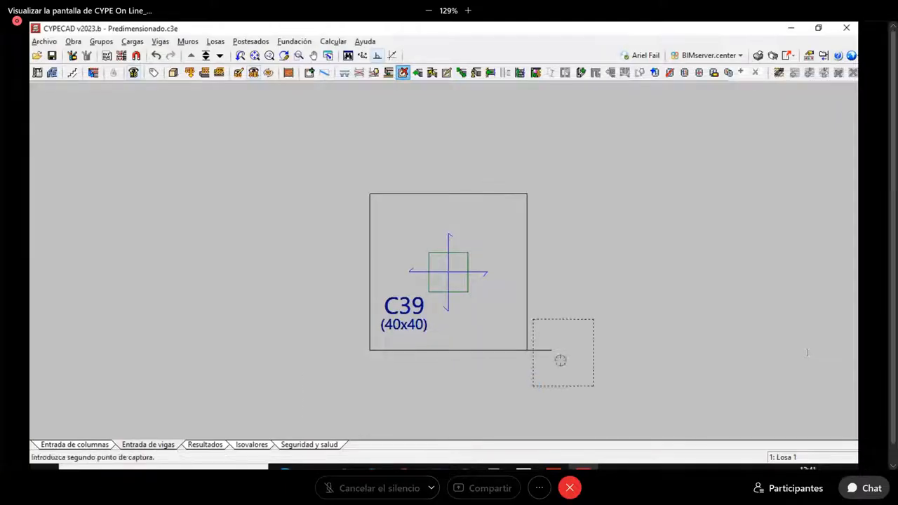
{"action": "left_click", "coordinate": [640, 290]}
{"action": "right_click", "coordinate": [639, 289]}
{"action": "left_click", "coordinate": [522, 203]}
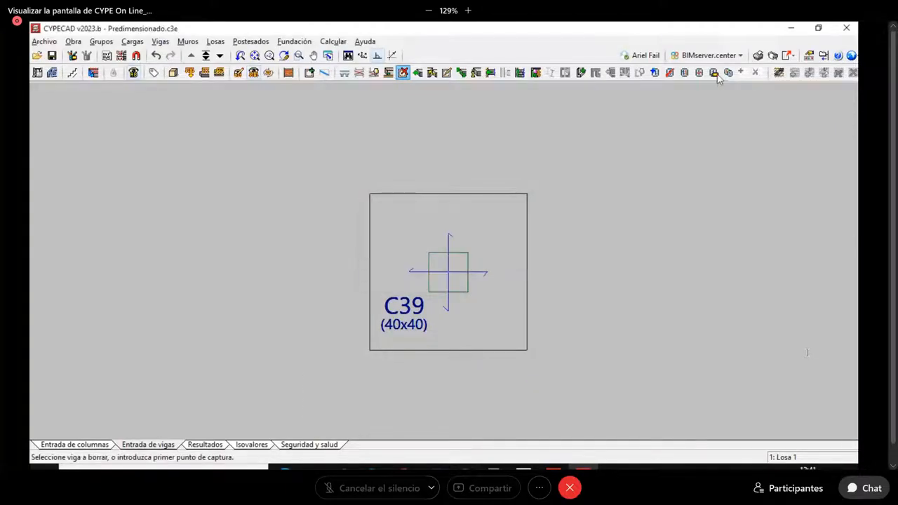
Step: Set the solid slab panel inside the square around column C39 to a thickness of 30 cm
{"action": "left_click", "coordinate": [714, 72]}
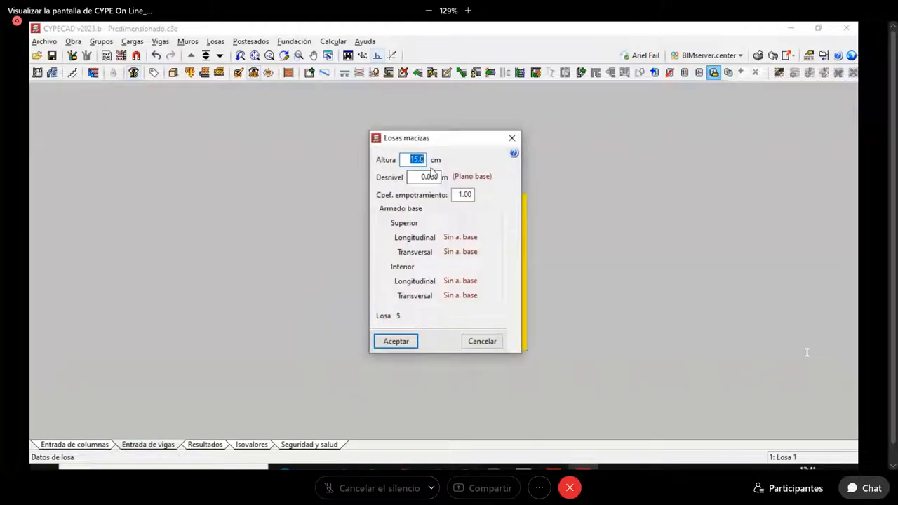
{"action": "type", "text": "30"}
{"action": "left_click", "coordinate": [422, 177]}
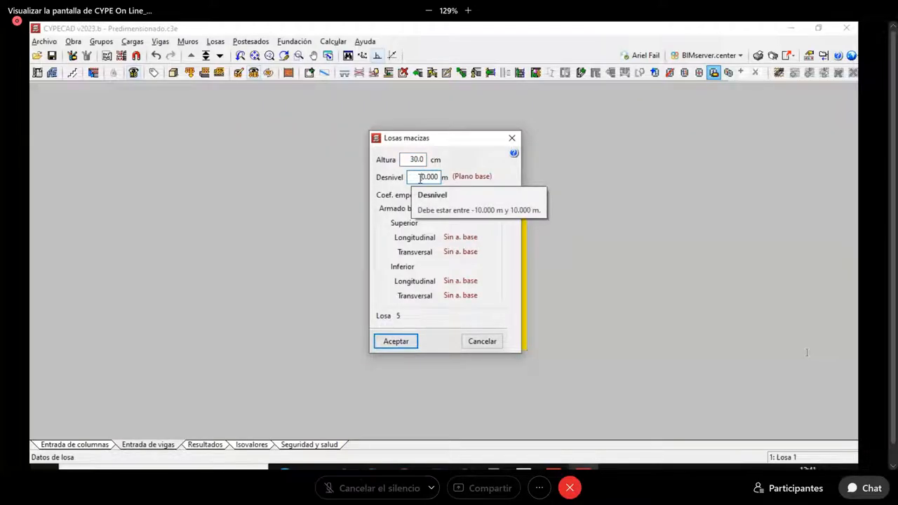
{"action": "left_click", "coordinate": [395, 341]}
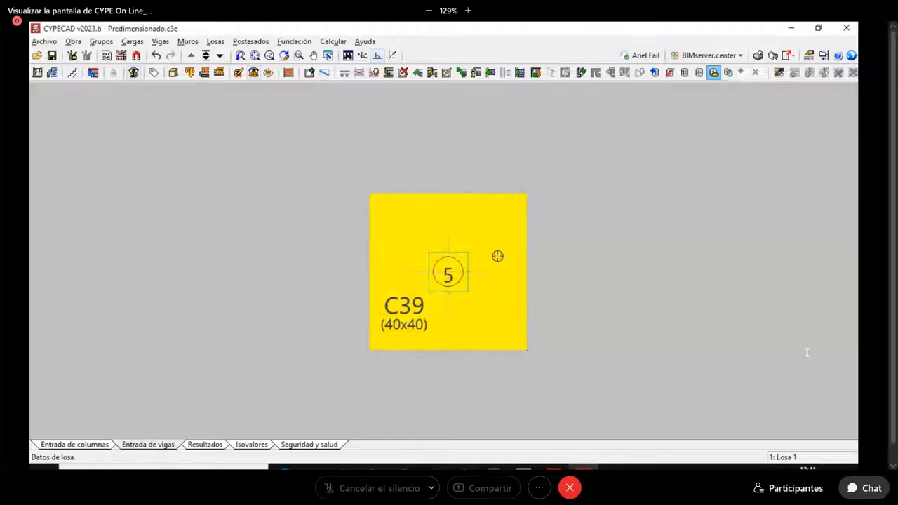
Step: Insert section A (Fuera del dibujo) horizontally through column C39's drop panel, at the cut angle with dimensions, placing the detail below the panel
{"action": "scroll", "coordinate": [497, 255], "scroll_direction": "down", "scroll_amount": 4}
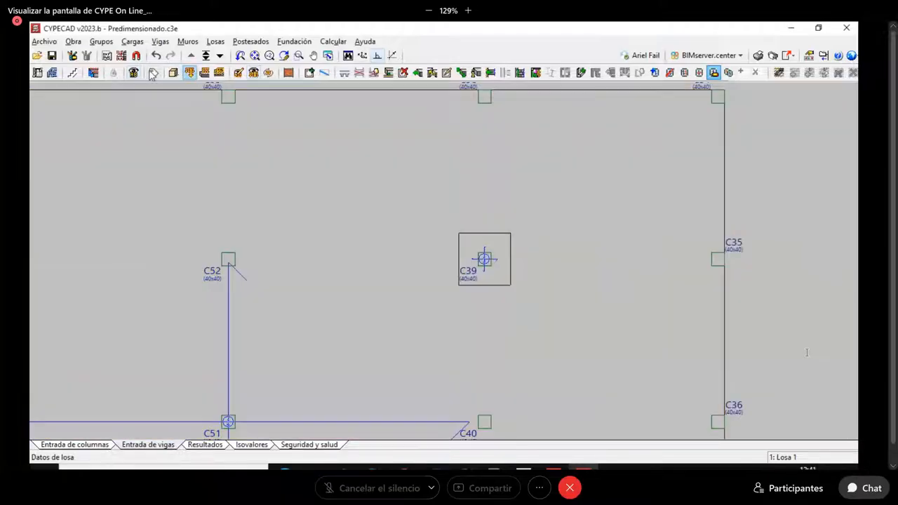
{"action": "left_click", "coordinate": [96, 43]}
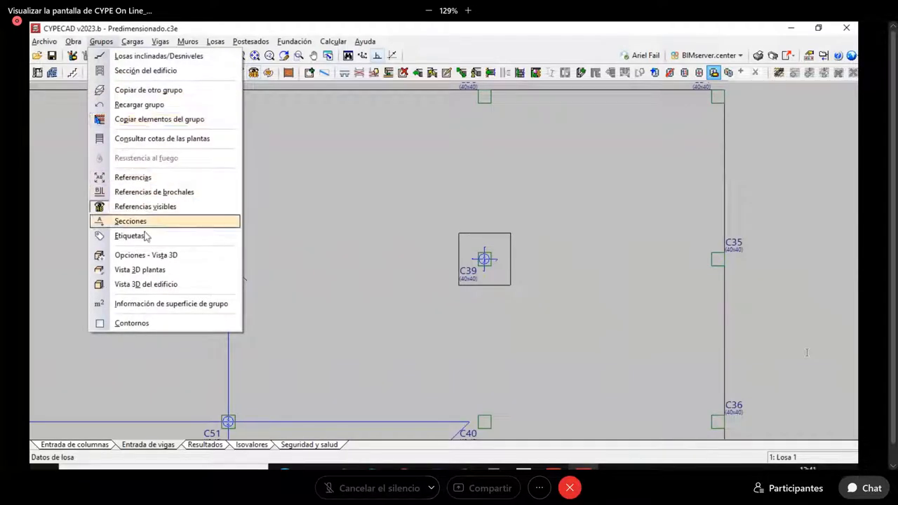
{"action": "left_click", "coordinate": [145, 224]}
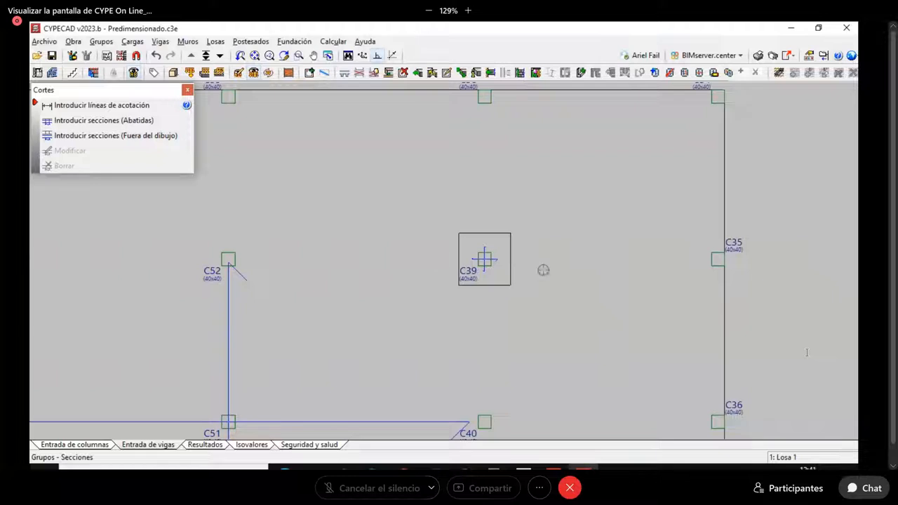
{"action": "left_click", "coordinate": [69, 108]}
{"action": "left_click", "coordinate": [74, 123]}
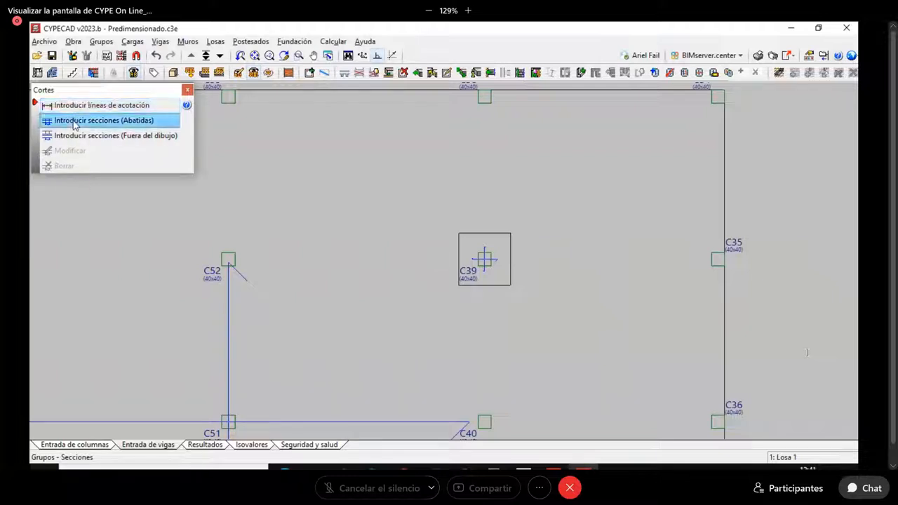
{"action": "left_click", "coordinate": [76, 135]}
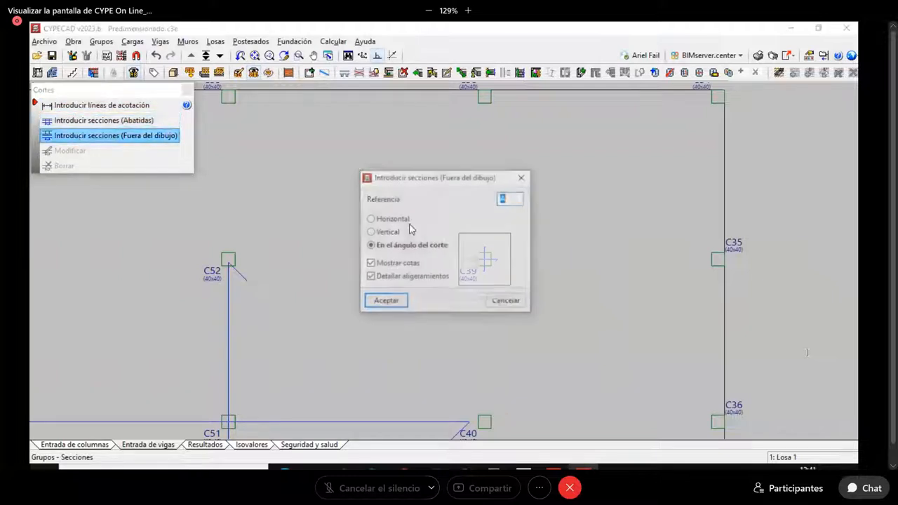
{"action": "left_click", "coordinate": [379, 302]}
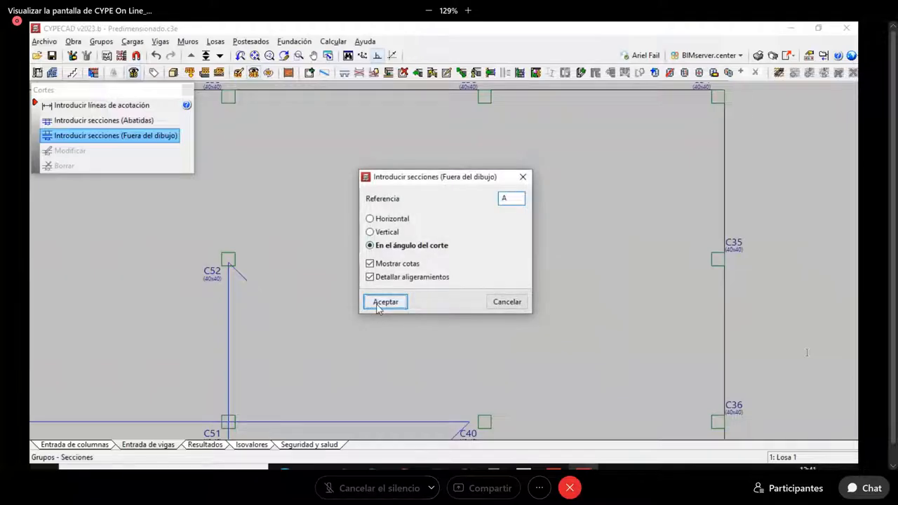
{"action": "left_click", "coordinate": [433, 257]}
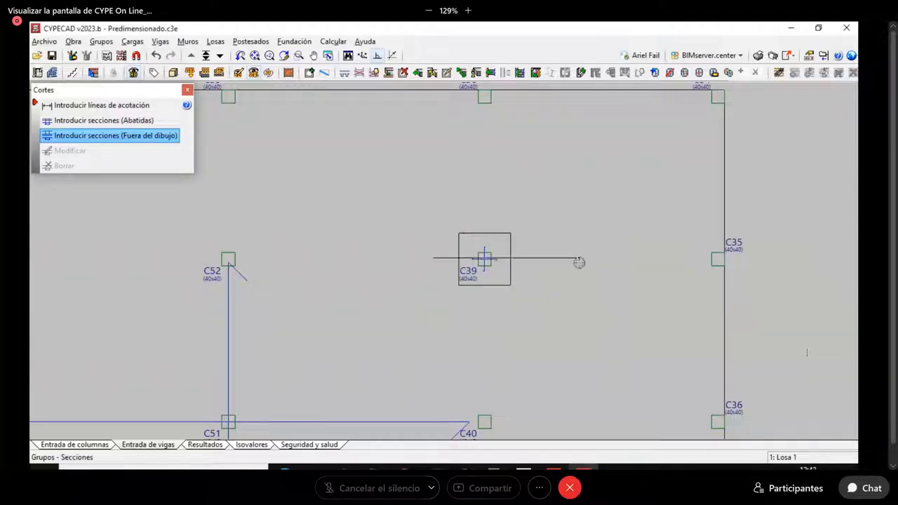
{"action": "left_click", "coordinate": [578, 263]}
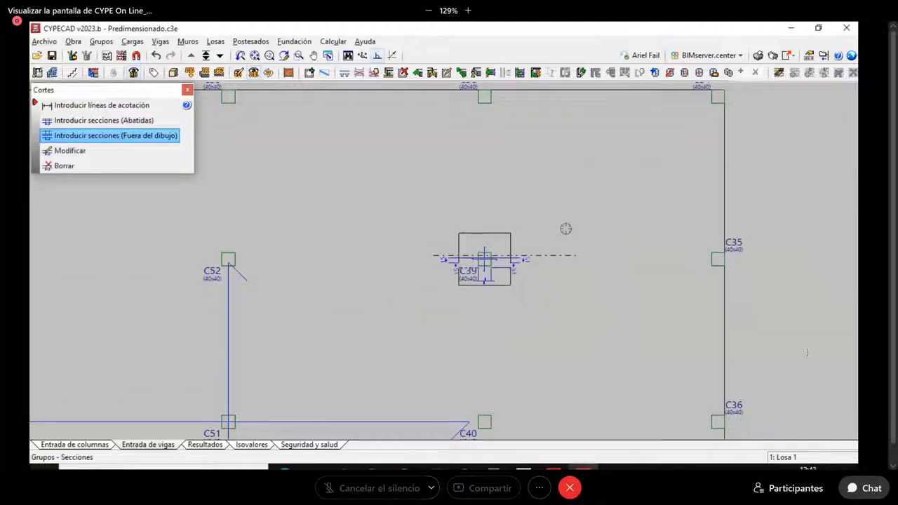
{"action": "left_click", "coordinate": [575, 334]}
{"action": "scroll", "coordinate": [496, 381], "scroll_direction": "up", "scroll_amount": 5}
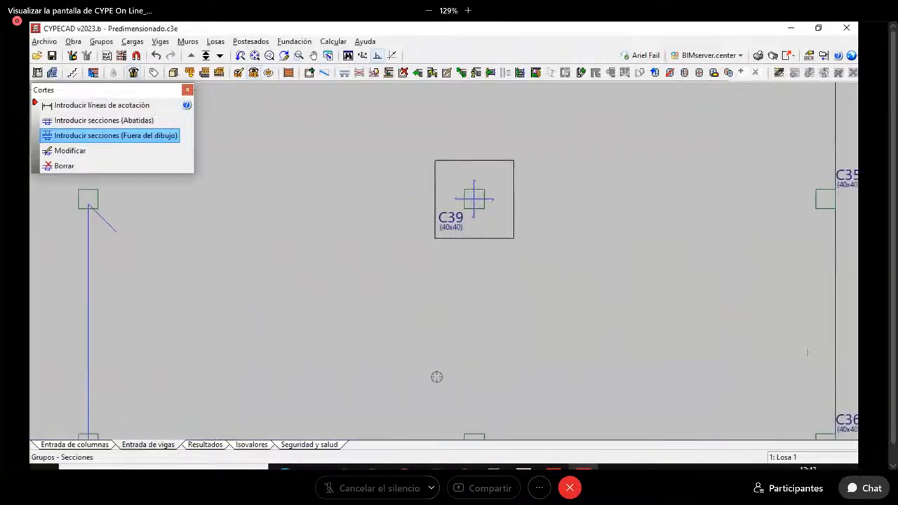
{"action": "scroll", "coordinate": [436, 376], "scroll_direction": "up", "scroll_amount": 2}
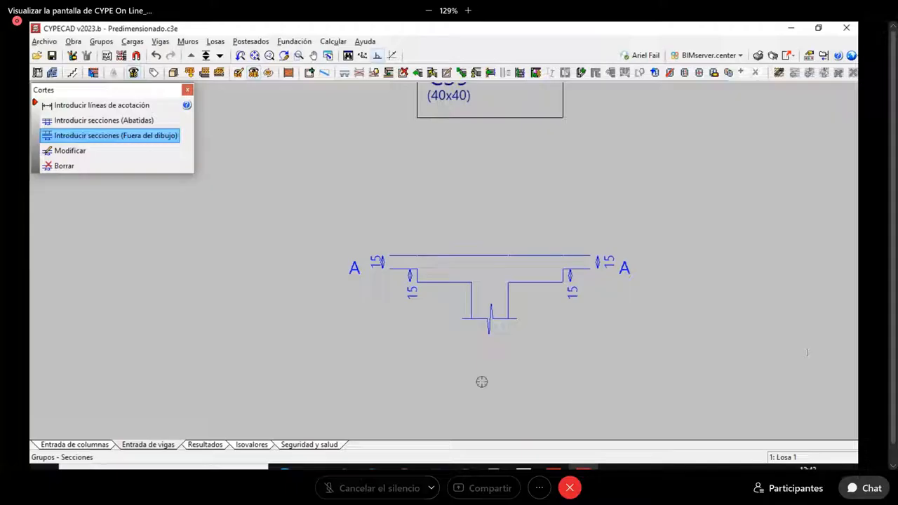
{"action": "scroll", "coordinate": [525, 245], "scroll_direction": "down", "scroll_amount": 4}
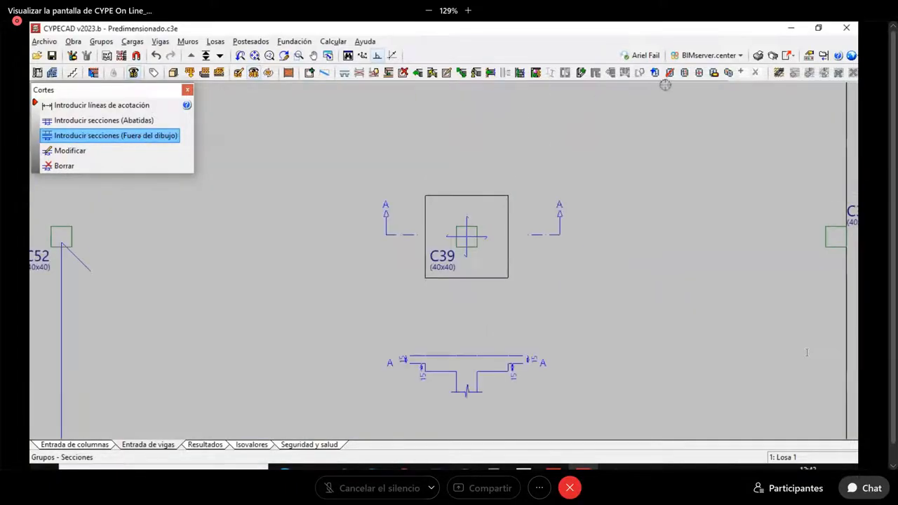
Step: Set the level offset (Desnivel) of the solid slab panel around column C39 to -0.15 m, keeping its 30 cm thickness
{"action": "left_click", "coordinate": [713, 72]}
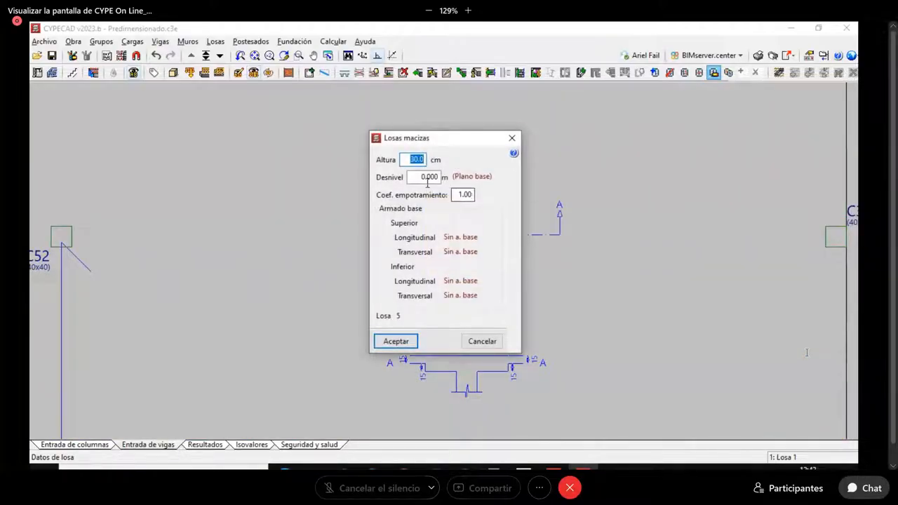
{"action": "key", "text": "Tab"}
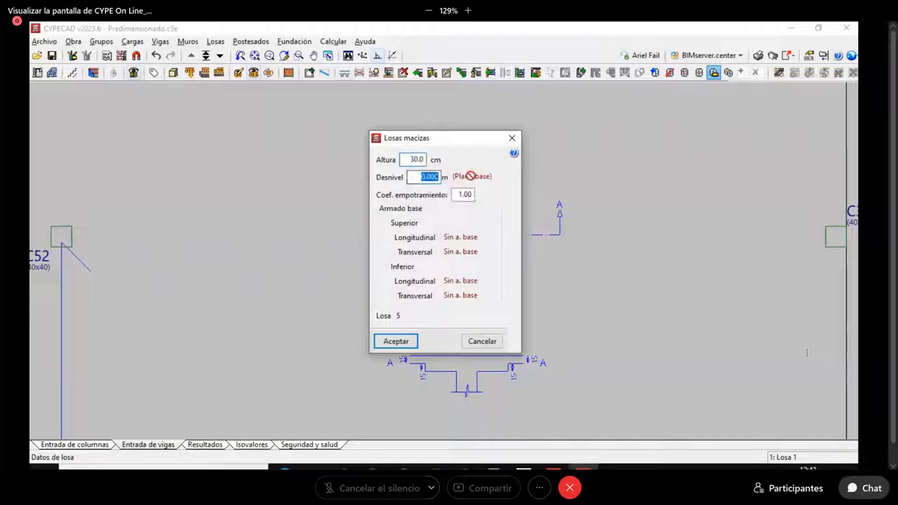
{"action": "type", "text": "-0"}
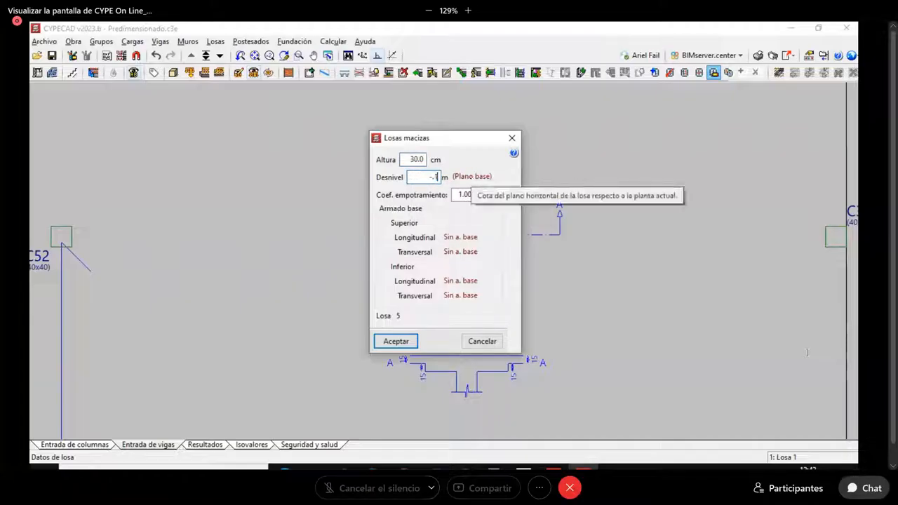
{"action": "type", "text": ".15"}
{"action": "key", "text": "Tab"}
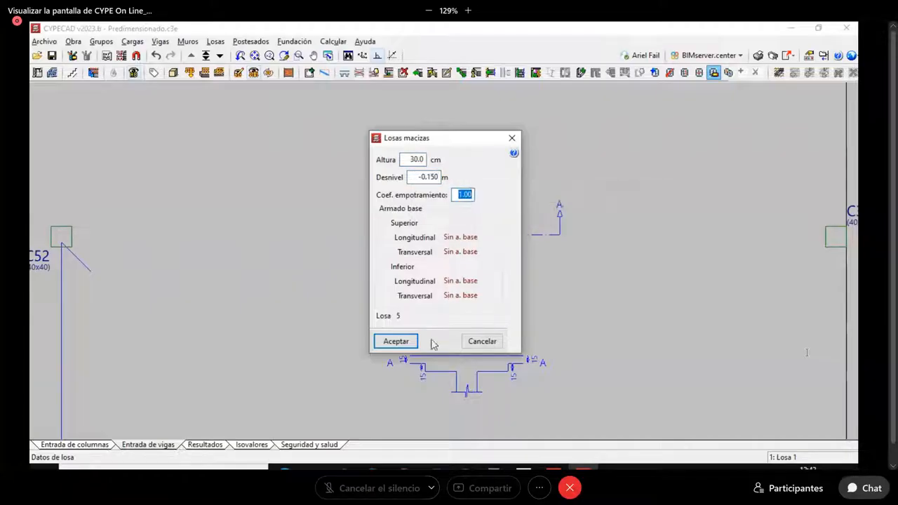
{"action": "left_click", "coordinate": [393, 342]}
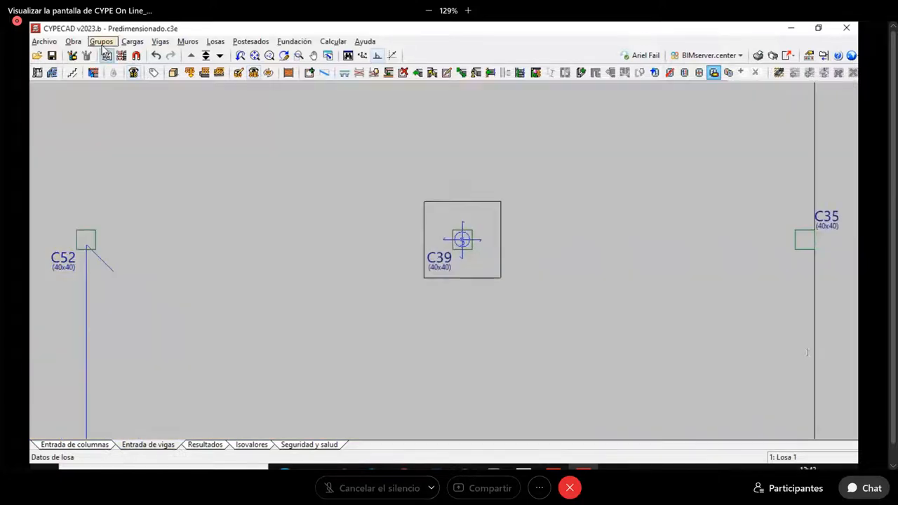
Step: Display the group's sections to examine how section A shows the lowered panel around column C39
{"action": "left_click", "coordinate": [101, 41]}
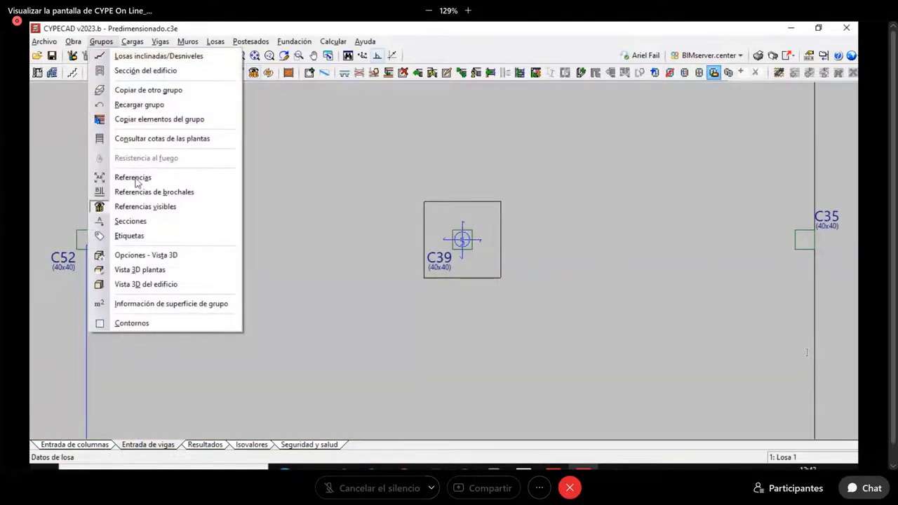
{"action": "left_click", "coordinate": [137, 222]}
{"action": "scroll", "coordinate": [504, 407], "scroll_direction": "up", "scroll_amount": 3}
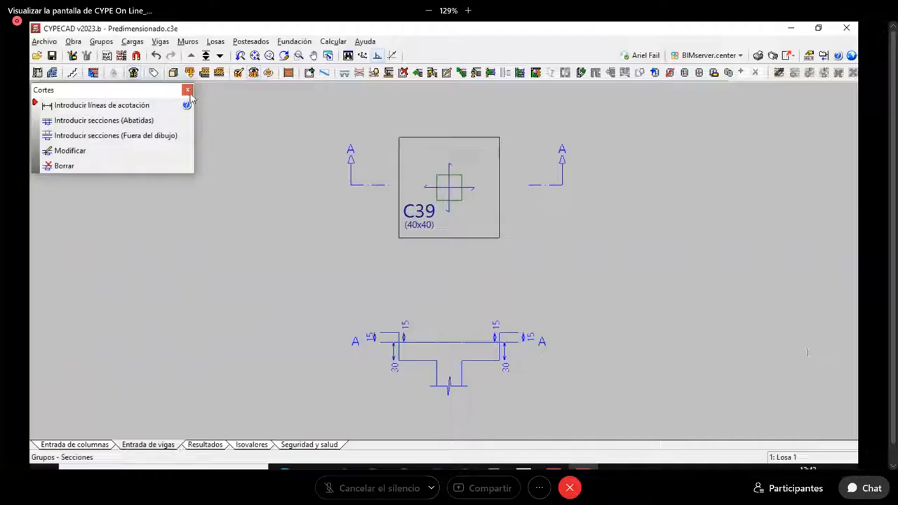
{"action": "left_click", "coordinate": [187, 90]}
Step: Set the level offset of the solid slab panel around column C39 to 0.15 m
{"action": "left_click", "coordinate": [713, 73]}
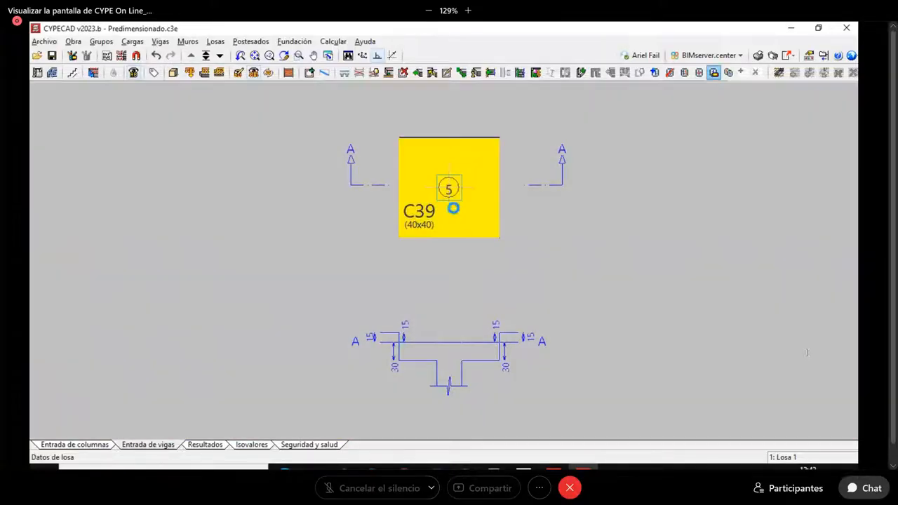
{"action": "left_click", "coordinate": [453, 209]}
{"action": "key", "text": "Tab"}
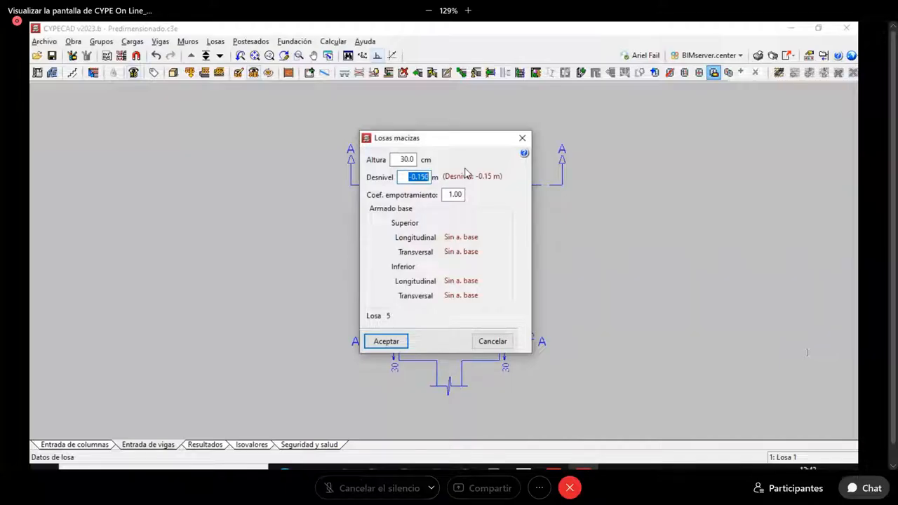
{"action": "key", "text": "BackSpace"}
{"action": "key", "text": "Tab"}
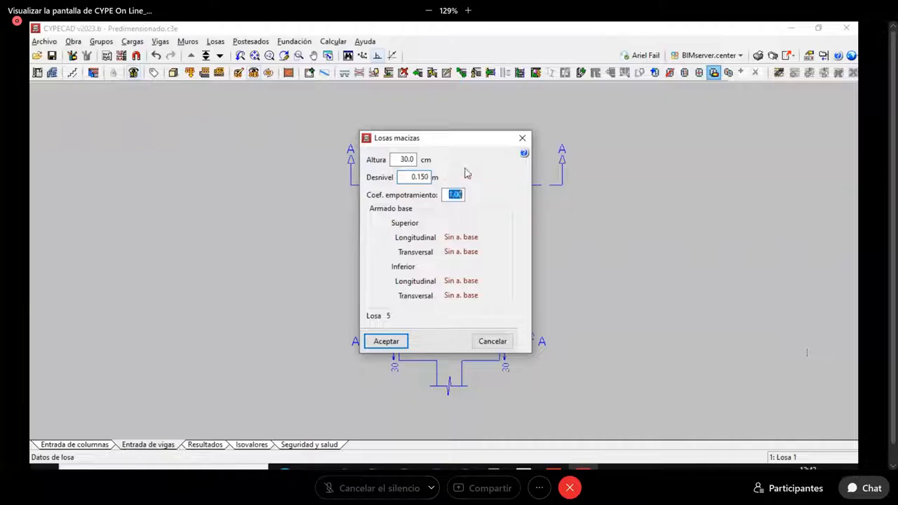
{"action": "left_click", "coordinate": [394, 343]}
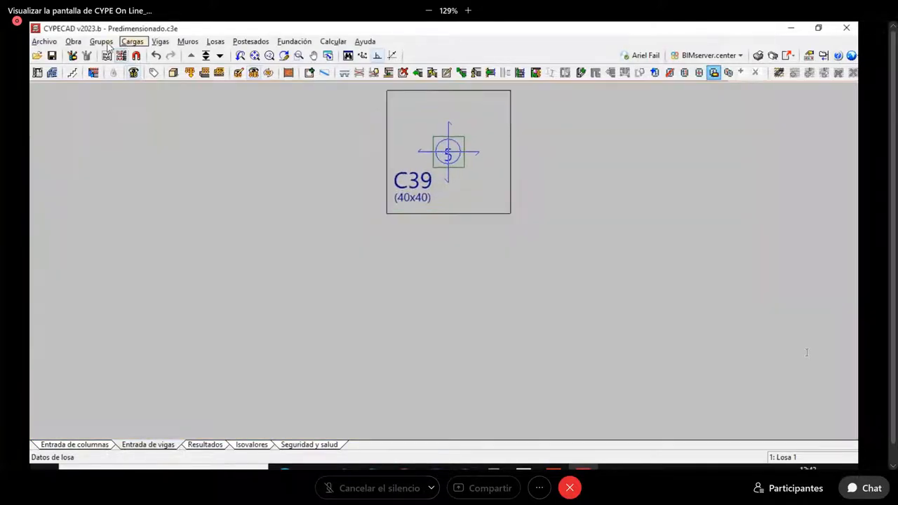
Step: Display the group's sections again to examine section A with the panel raised above the surrounding slab
{"action": "left_click", "coordinate": [101, 42]}
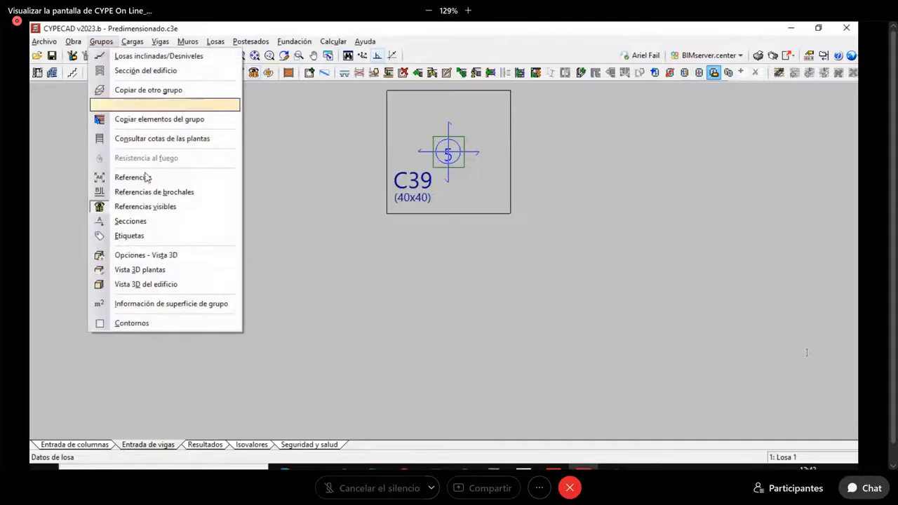
{"action": "left_click", "coordinate": [130, 222]}
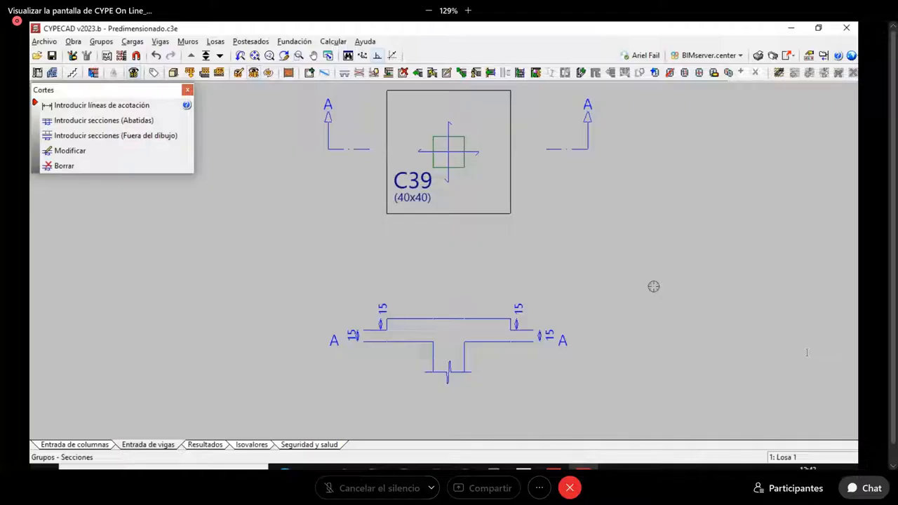
{"action": "scroll", "coordinate": [533, 272], "scroll_direction": "down", "scroll_amount": 1}
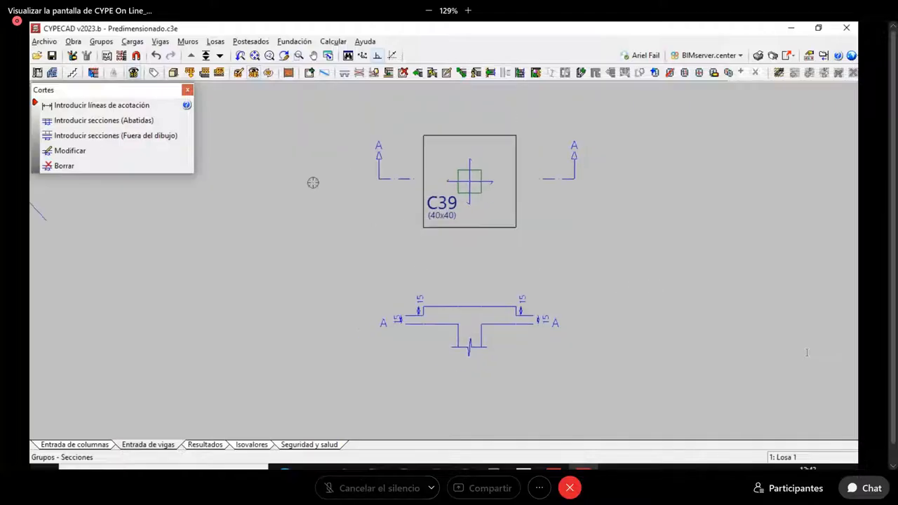
Step: Set the level offset of the solid slab panel around column C39 to 0 m
{"action": "left_click", "coordinate": [714, 72]}
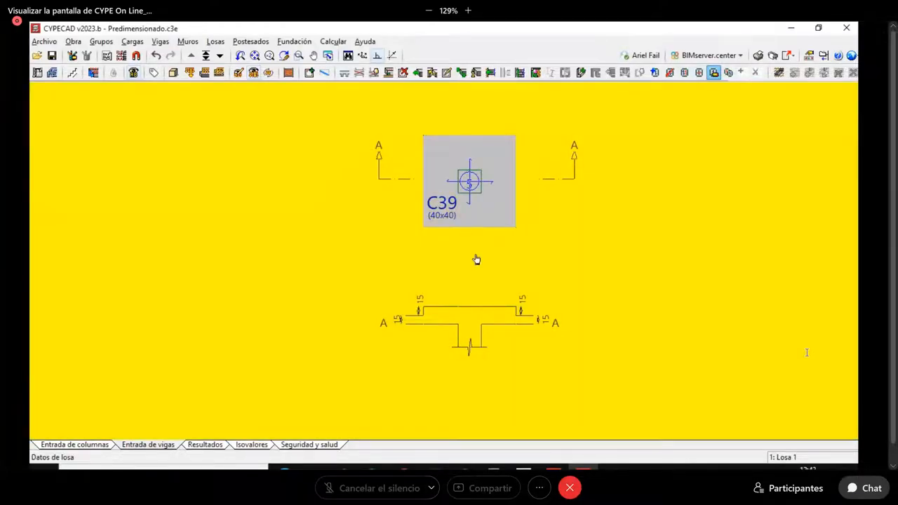
{"action": "left_click", "coordinate": [481, 208]}
{"action": "key", "text": "Tab"}
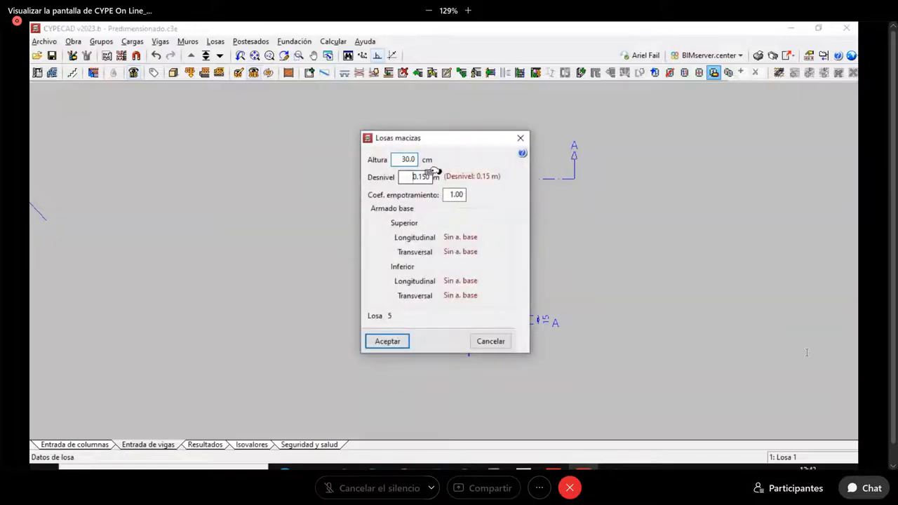
{"action": "type", "text": "0"}
{"action": "key", "text": "Tab"}
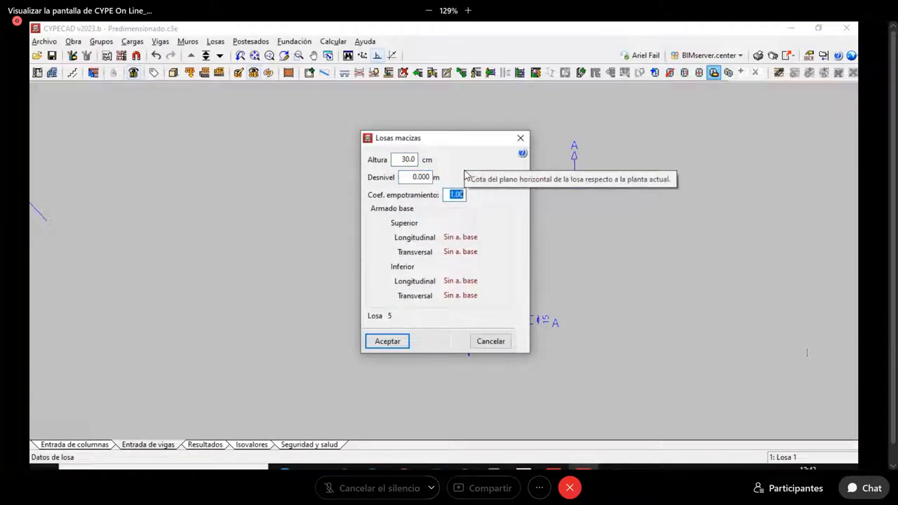
{"action": "left_click", "coordinate": [388, 343]}
Step: Calculate the job without dimensioning the foundation, close the calculation error report and return to column C39
{"action": "scroll", "coordinate": [535, 218], "scroll_direction": "down", "scroll_amount": 3}
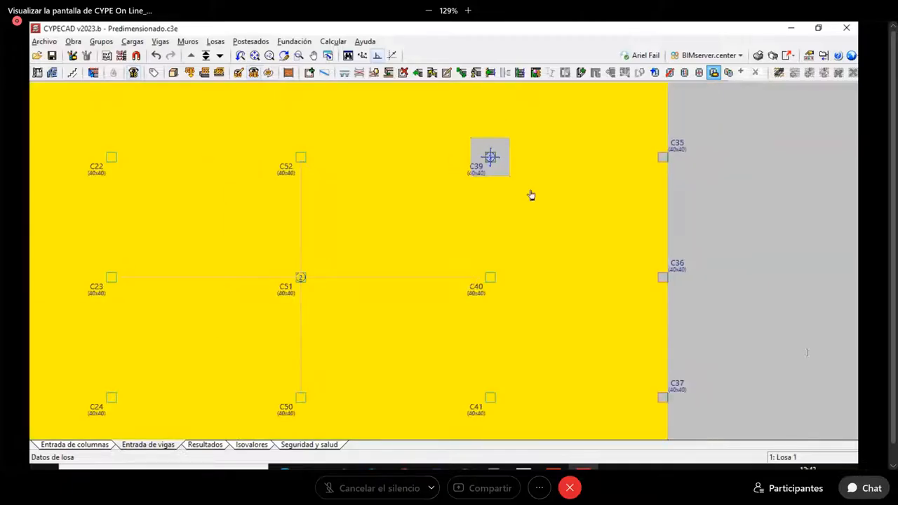
{"action": "left_click", "coordinate": [205, 445]}
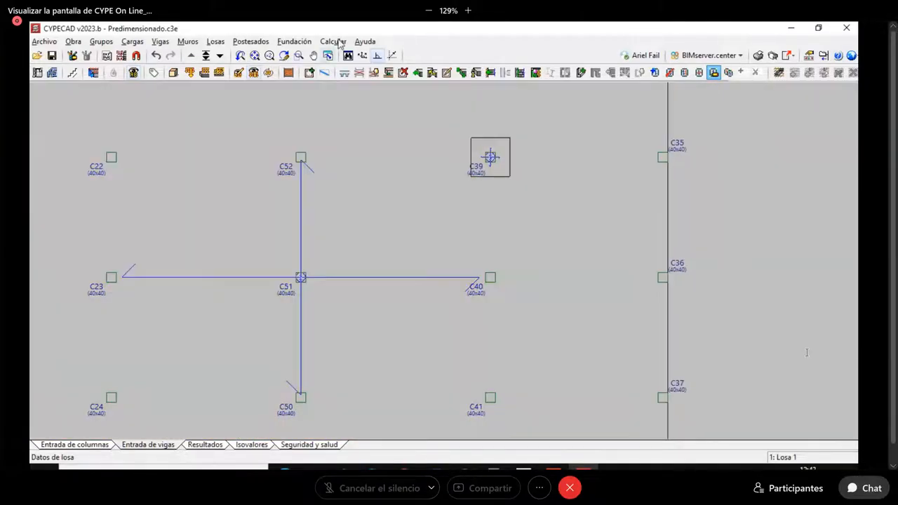
{"action": "left_click", "coordinate": [333, 41]}
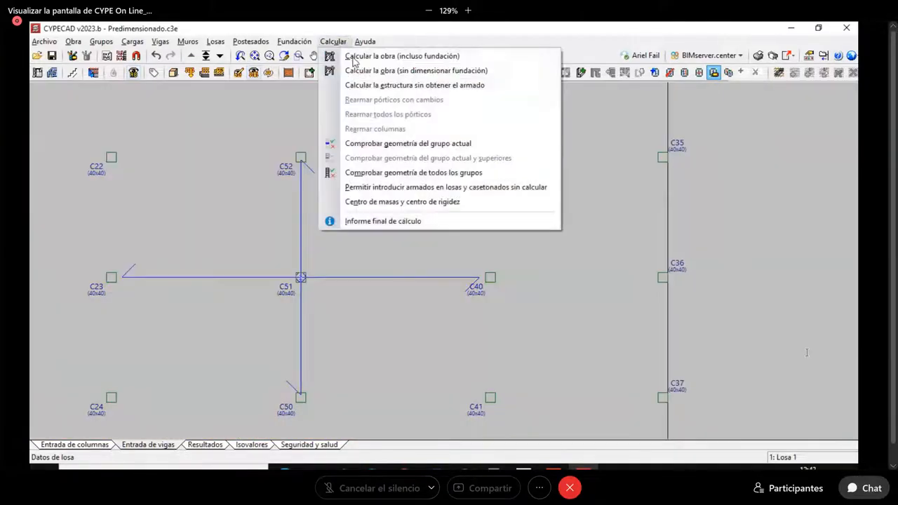
{"action": "left_click", "coordinate": [382, 70]}
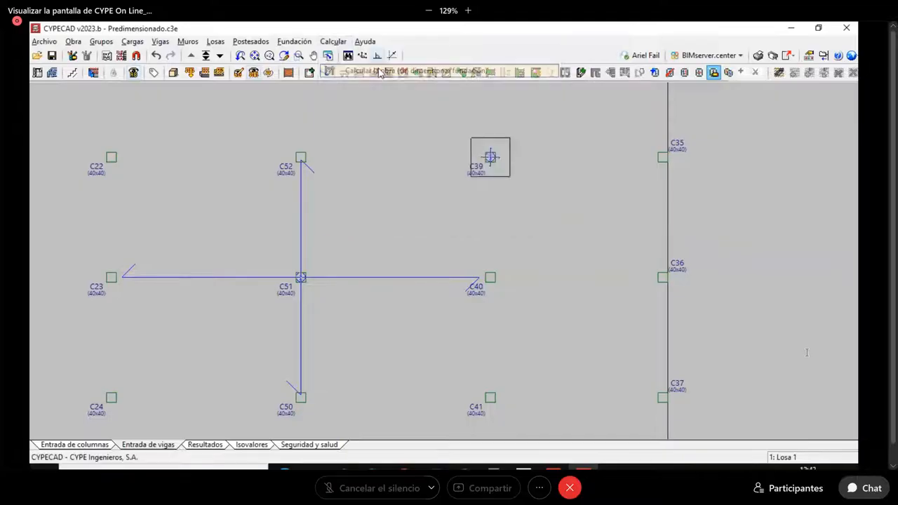
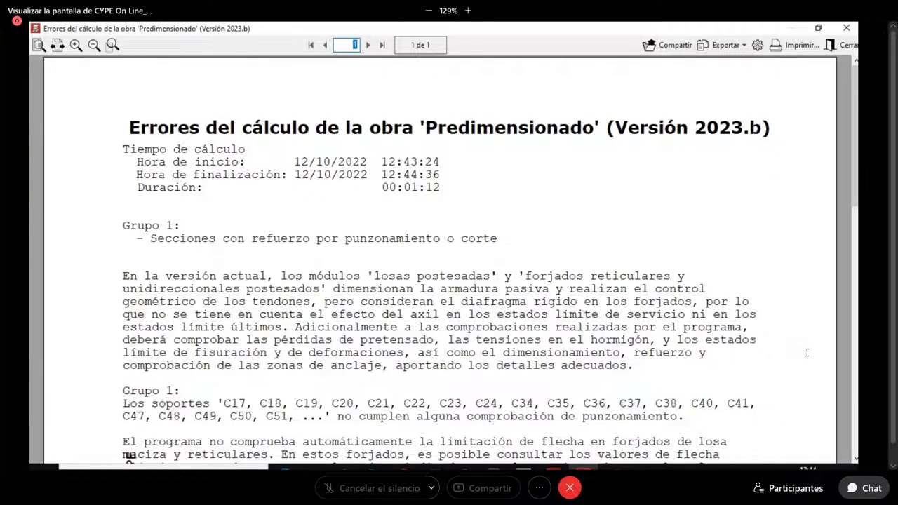
{"action": "key", "text": "Escape"}
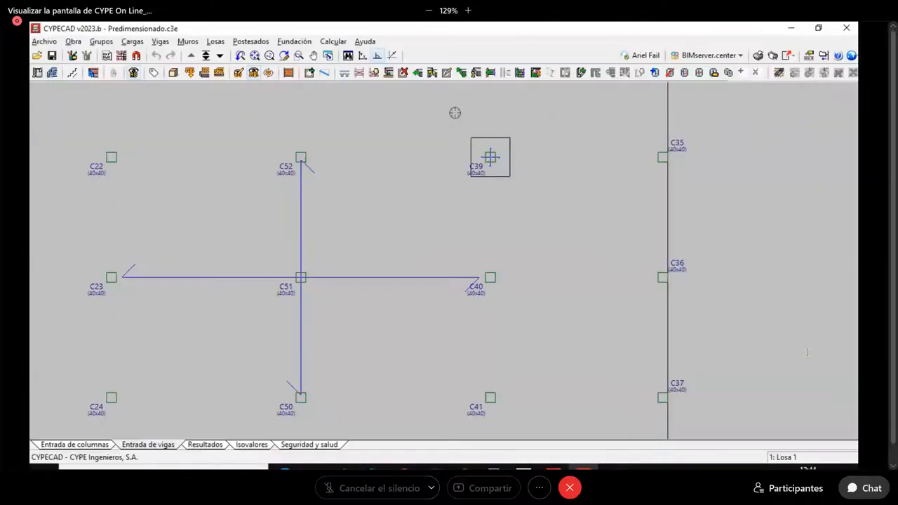
{"action": "scroll", "coordinate": [455, 113], "scroll_direction": "up", "scroll_amount": 1}
{"action": "scroll", "coordinate": [493, 171], "scroll_direction": "up", "scroll_amount": 6}
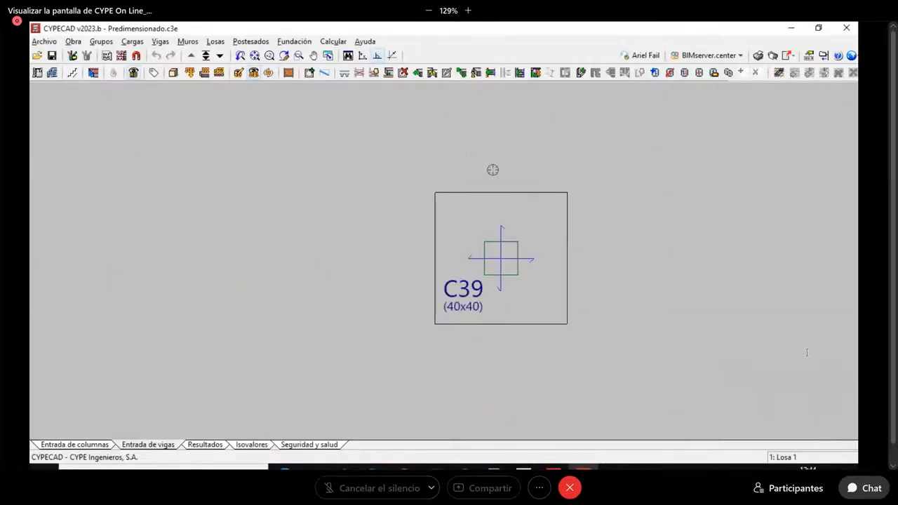
Step: Examine the calculated shear reinforcement around column C39 and its neighbouring columns in the floor results
{"action": "scroll", "coordinate": [493, 170], "scroll_direction": "down", "scroll_amount": 5}
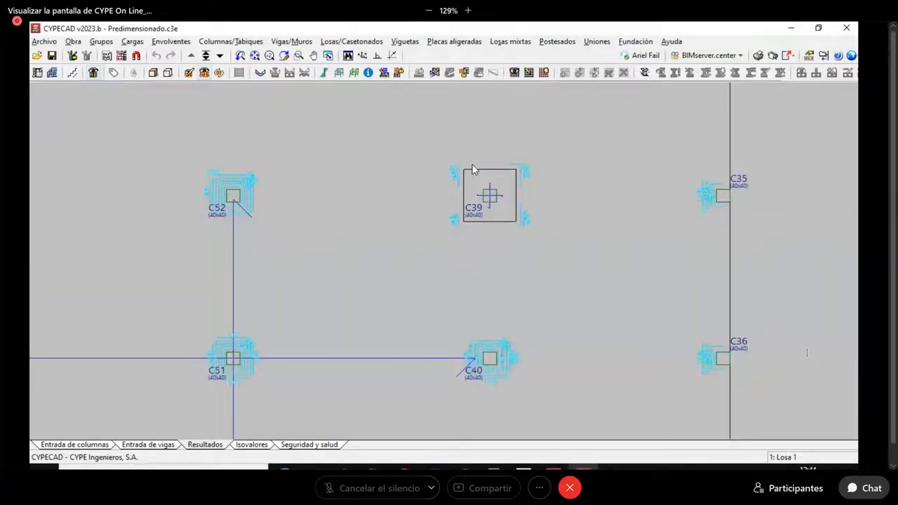
{"action": "scroll", "coordinate": [472, 170], "scroll_direction": "up", "scroll_amount": 2}
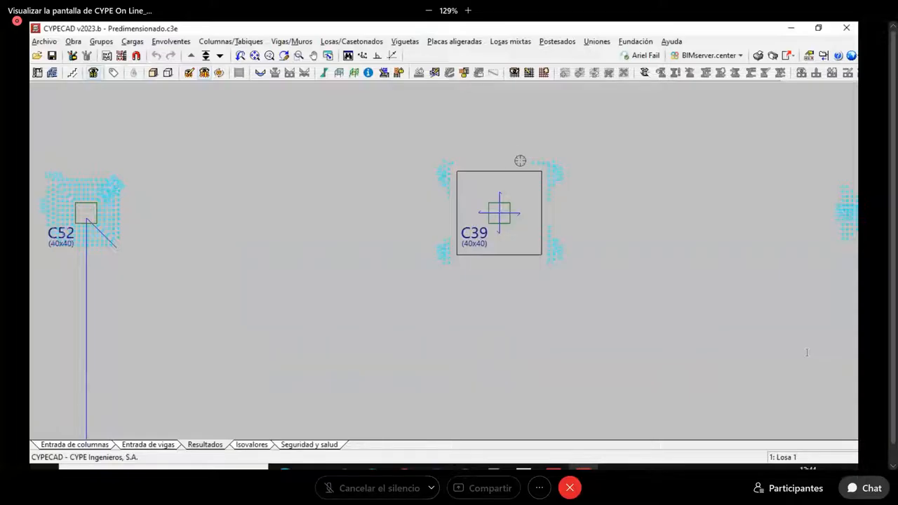
{"action": "scroll", "coordinate": [519, 169], "scroll_direction": "down", "scroll_amount": 1}
{"action": "scroll", "coordinate": [514, 197], "scroll_direction": "down", "scroll_amount": 1}
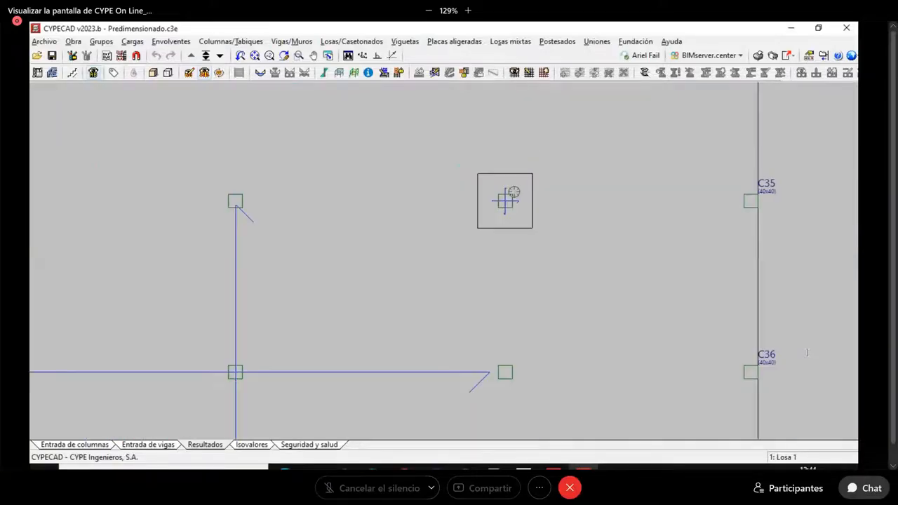
Step: Display the total shear isovalues for combination 1.4·PP+1.4·CM+P(T) and examine the drop panel around column C39
{"action": "left_click", "coordinate": [251, 446]}
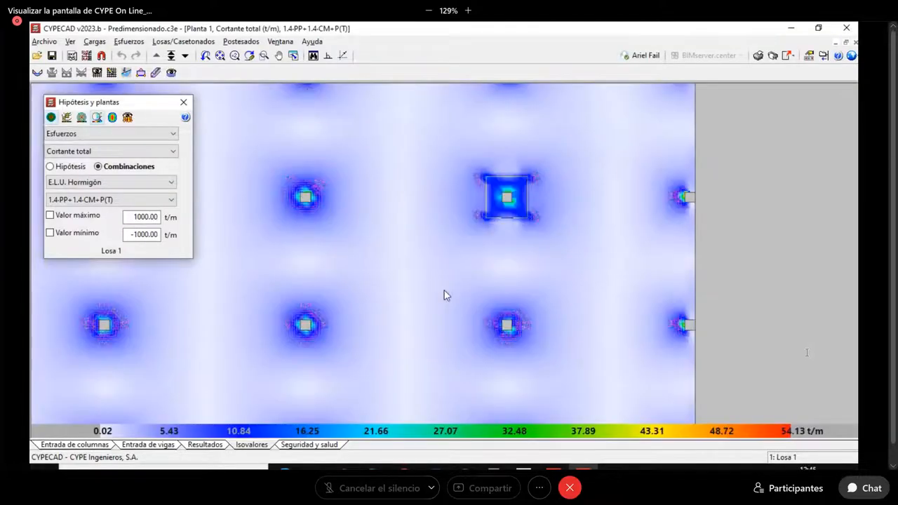
{"action": "scroll", "coordinate": [598, 215], "scroll_direction": "down", "scroll_amount": 3}
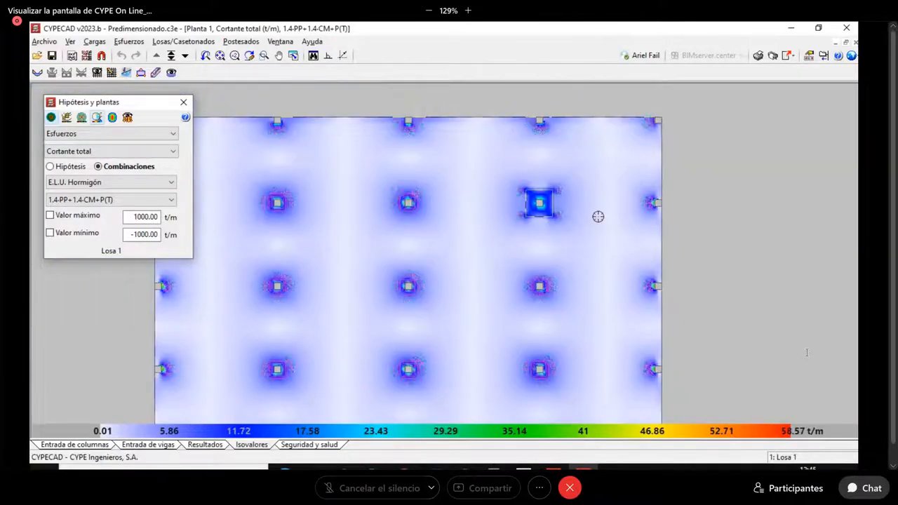
{"action": "scroll", "coordinate": [598, 216], "scroll_direction": "up", "scroll_amount": 2}
{"action": "scroll", "coordinate": [552, 196], "scroll_direction": "up", "scroll_amount": 1}
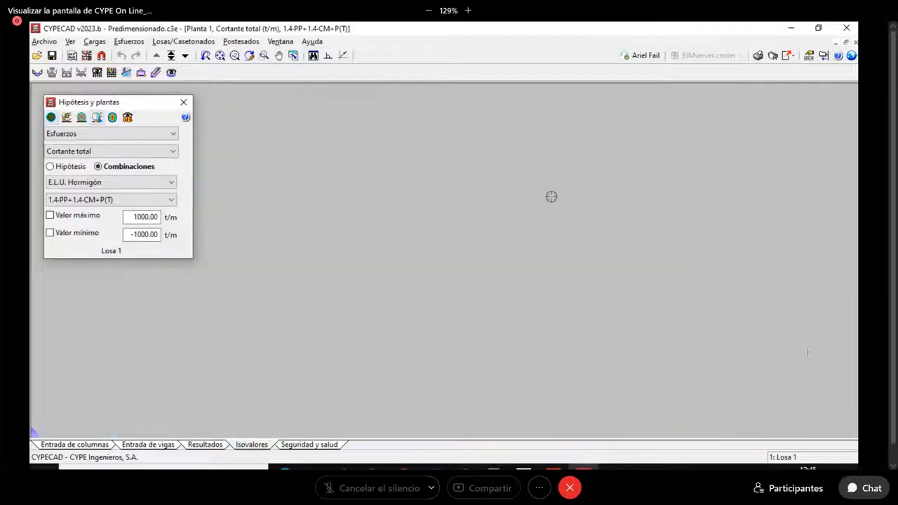
{"action": "scroll", "coordinate": [484, 164], "scroll_direction": "up", "scroll_amount": 1}
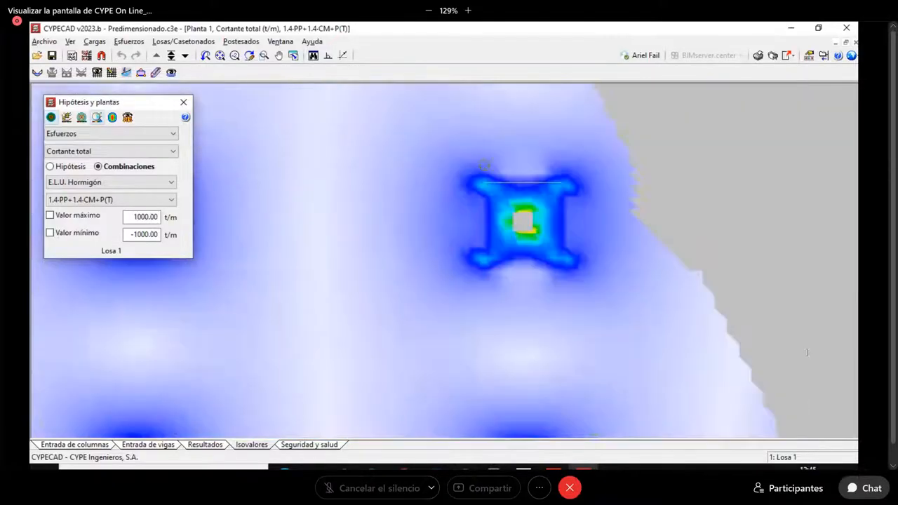
{"action": "scroll", "coordinate": [517, 168], "scroll_direction": "up", "scroll_amount": 1}
{"action": "scroll", "coordinate": [599, 187], "scroll_direction": "up", "scroll_amount": 1}
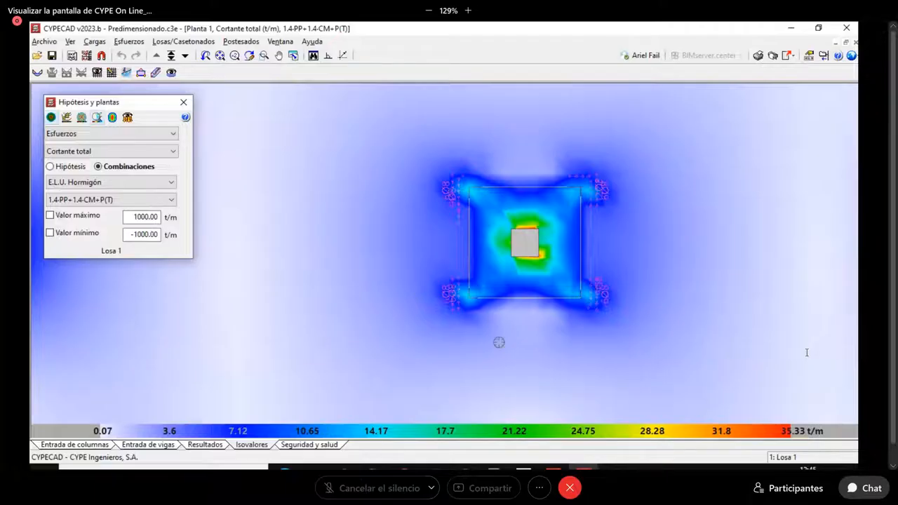
{"action": "scroll", "coordinate": [579, 173], "scroll_direction": "down", "scroll_amount": 1}
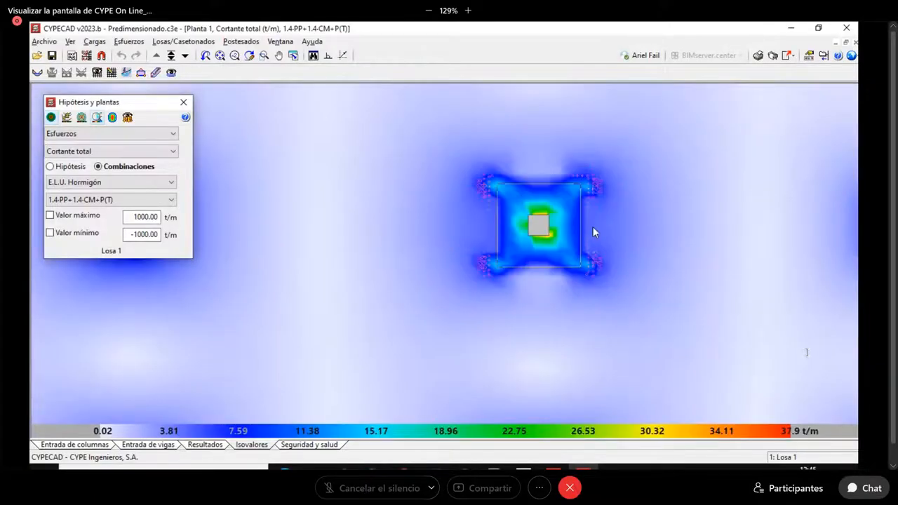
{"action": "scroll", "coordinate": [593, 227], "scroll_direction": "down", "scroll_amount": 1}
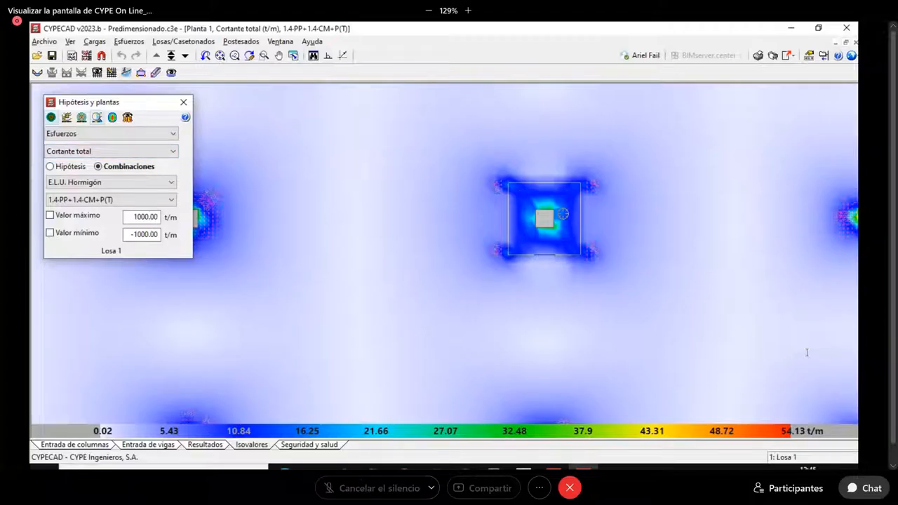
Step: Display the reinforcement quantity isovalues (Cuantías) for Inferior, dirección X over the slab
{"action": "left_click", "coordinate": [90, 152]}
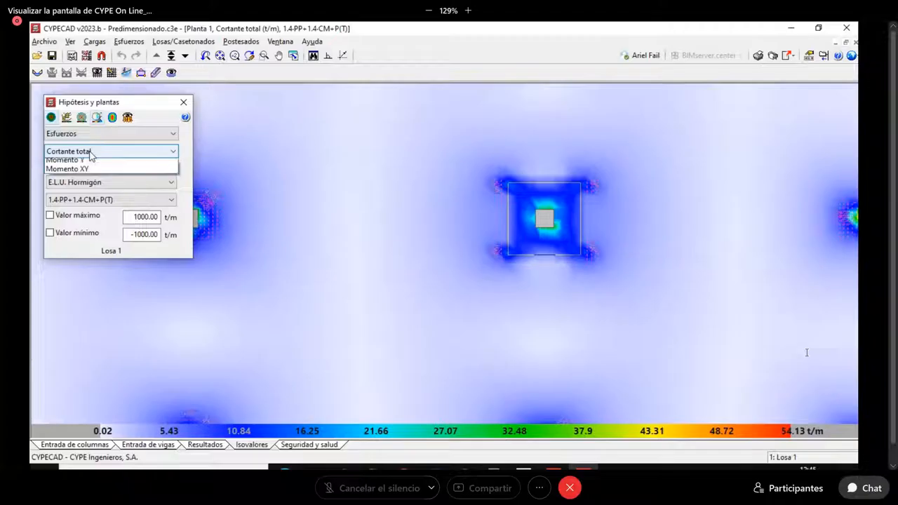
{"action": "left_click", "coordinate": [90, 153]}
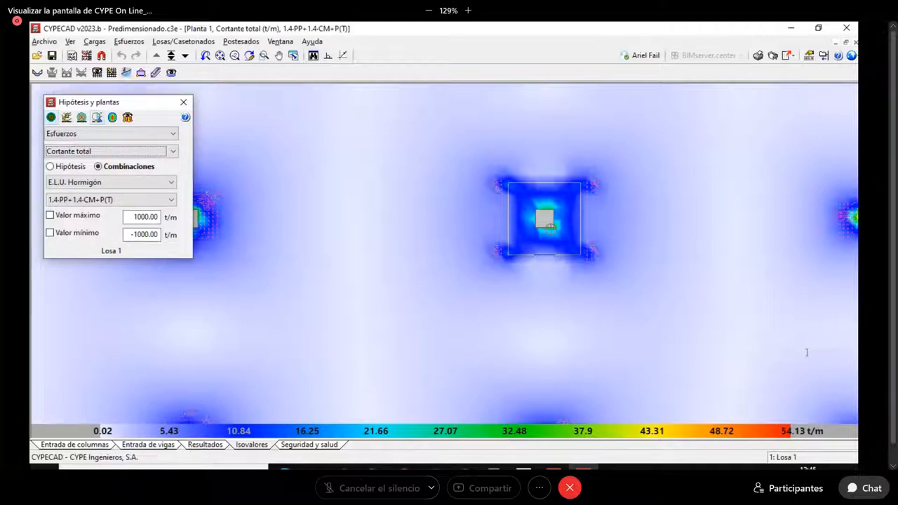
{"action": "scroll", "coordinate": [552, 227], "scroll_direction": "down", "scroll_amount": 1}
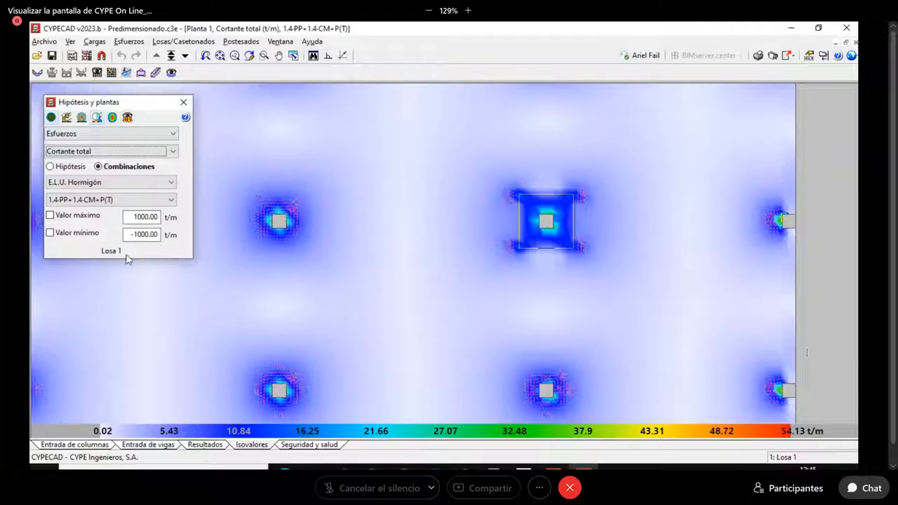
{"action": "left_click", "coordinate": [96, 135]}
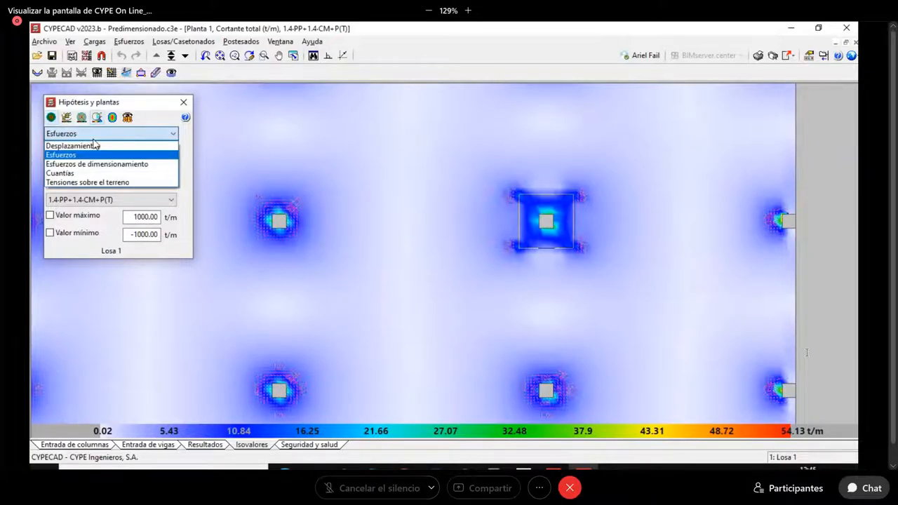
{"action": "left_click", "coordinate": [67, 175]}
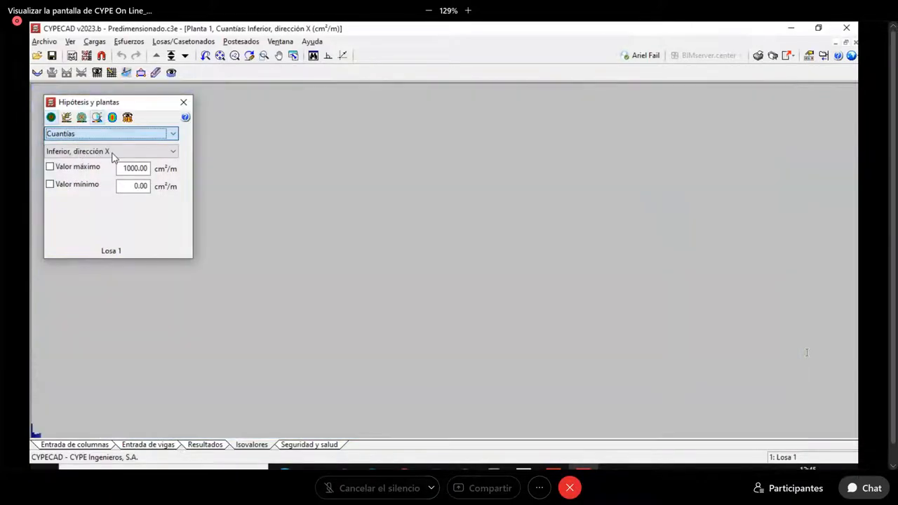
{"action": "left_click", "coordinate": [112, 157]}
{"action": "left_click", "coordinate": [113, 156]}
{"action": "left_click", "coordinate": [110, 156]}
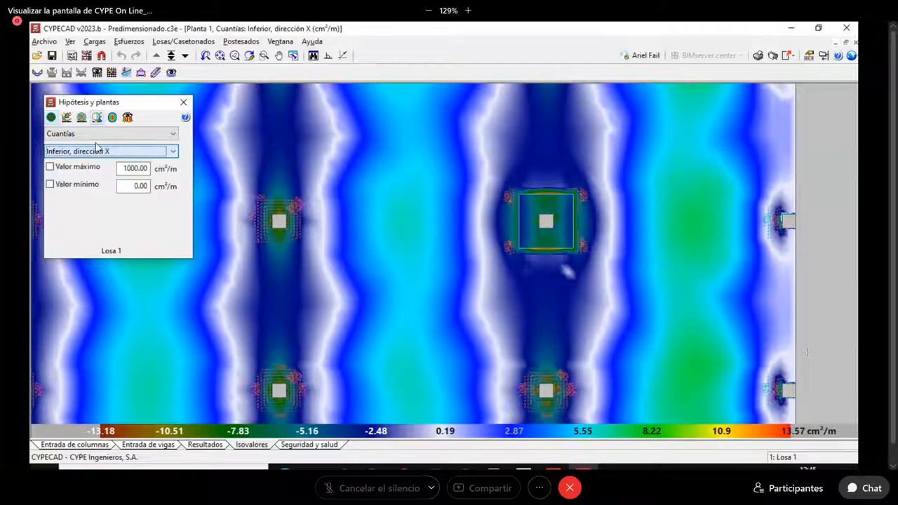
Step: Display the design force isovalues (Esfuerzos de dimensionamiento) for total shear, followed by Cortante X
{"action": "left_click", "coordinate": [98, 135]}
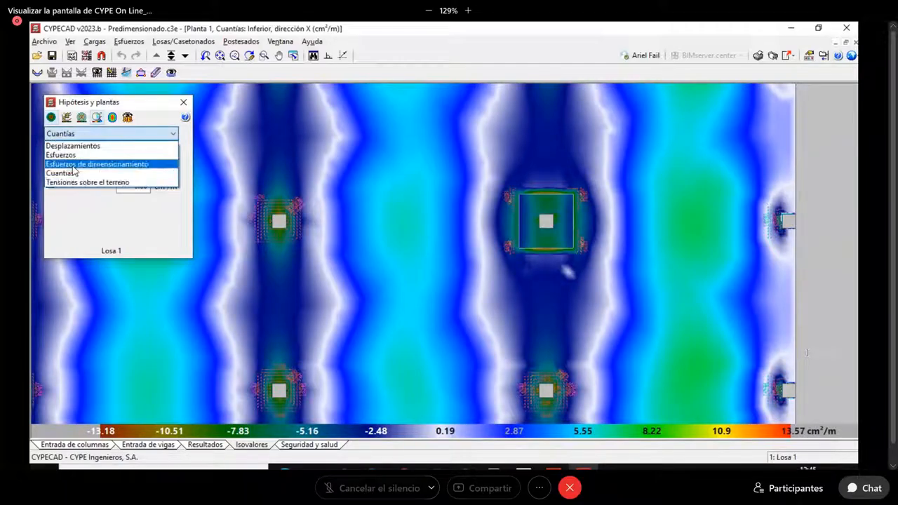
{"action": "left_click", "coordinate": [79, 163]}
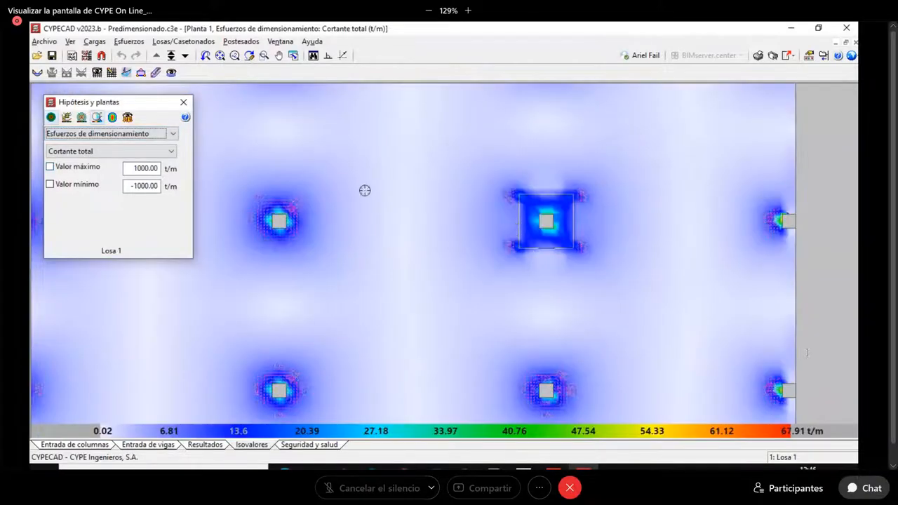
{"action": "left_click", "coordinate": [110, 151]}
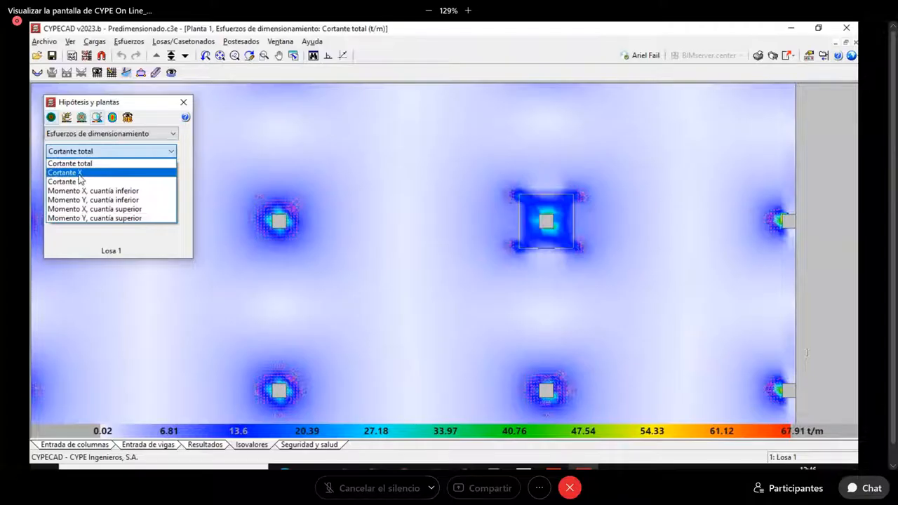
{"action": "left_click", "coordinate": [80, 175]}
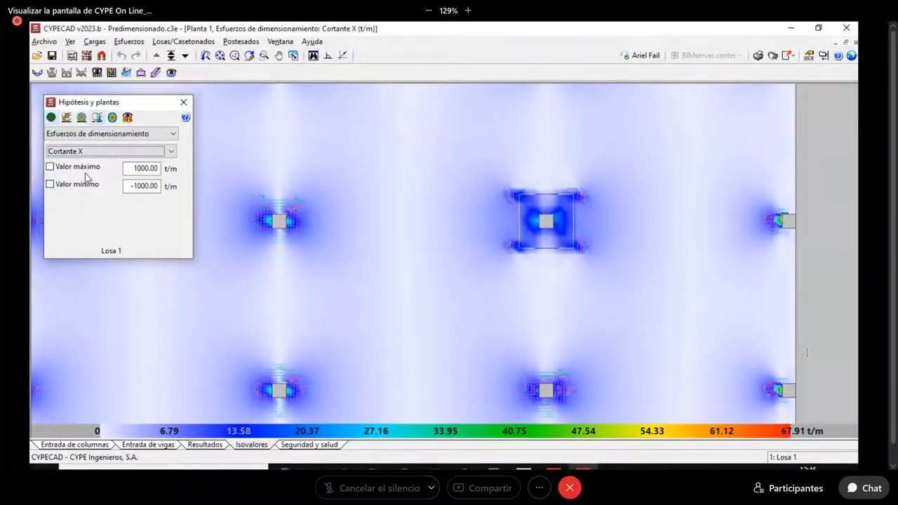
Step: Leave the isovalues and examine the shear reinforcement at the corners of column C39's drop panel in the results
{"action": "left_click", "coordinate": [183, 102]}
{"action": "left_click", "coordinate": [204, 445]}
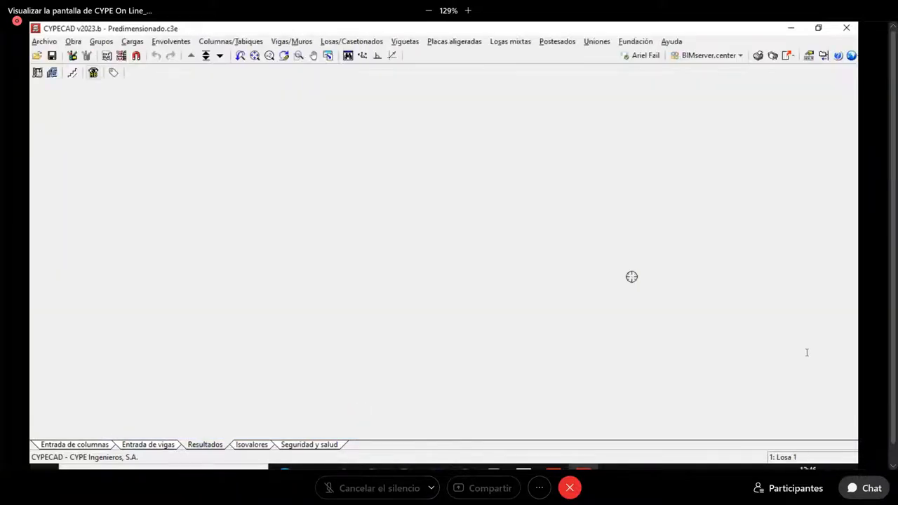
{"action": "scroll", "coordinate": [534, 207], "scroll_direction": "up", "scroll_amount": 3}
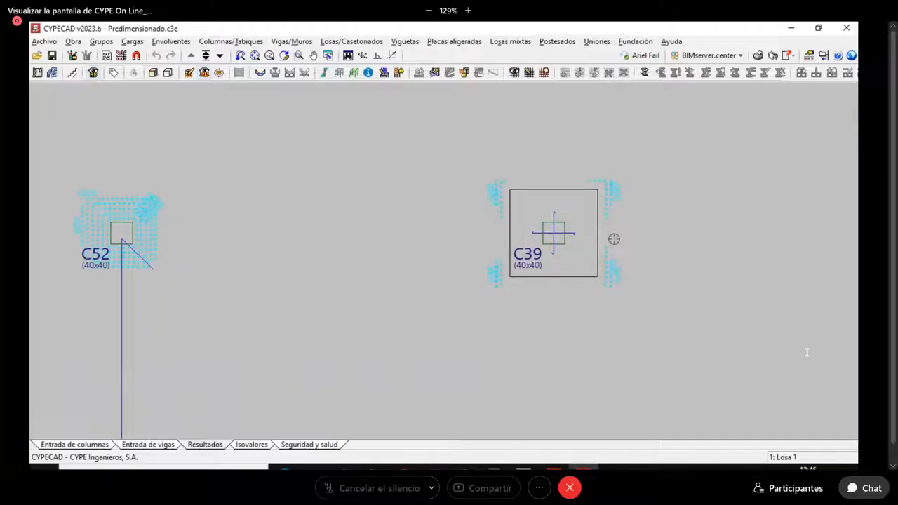
{"action": "scroll", "coordinate": [575, 228], "scroll_direction": "down", "scroll_amount": 4}
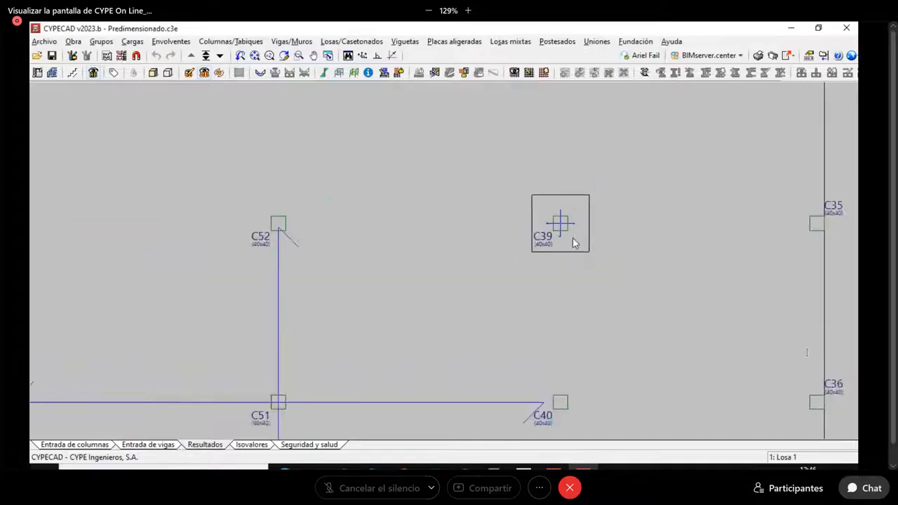
{"action": "scroll", "coordinate": [559, 251], "scroll_direction": "up", "scroll_amount": 2}
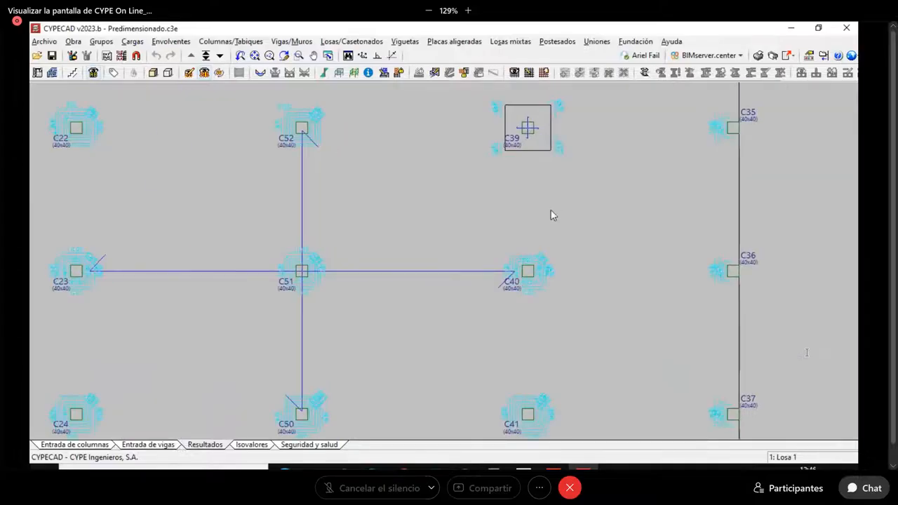
{"action": "middle_click_drag", "start_coordinate": [555, 251], "coordinate": [571, 342]}
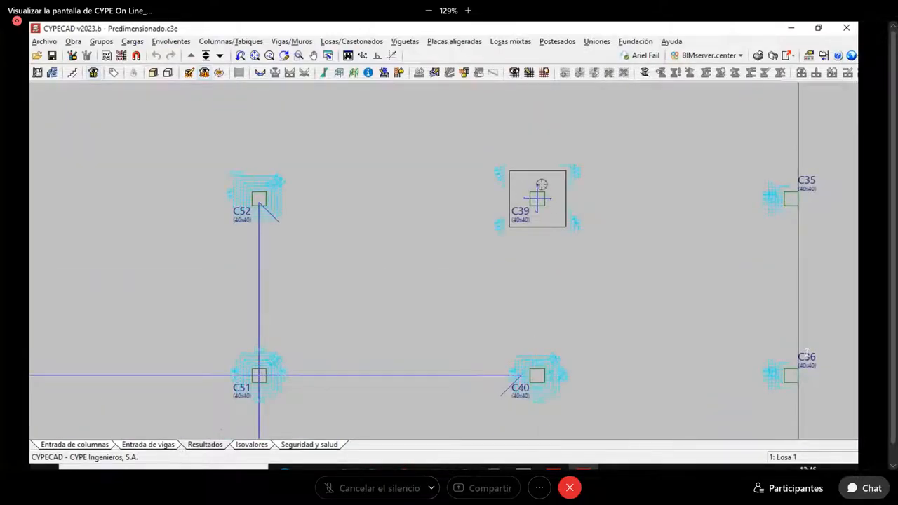
{"action": "scroll", "coordinate": [541, 190], "scroll_direction": "up", "scroll_amount": 1}
{"action": "scroll", "coordinate": [542, 188], "scroll_direction": "up", "scroll_amount": 1}
{"action": "scroll", "coordinate": [542, 185], "scroll_direction": "up", "scroll_amount": 2}
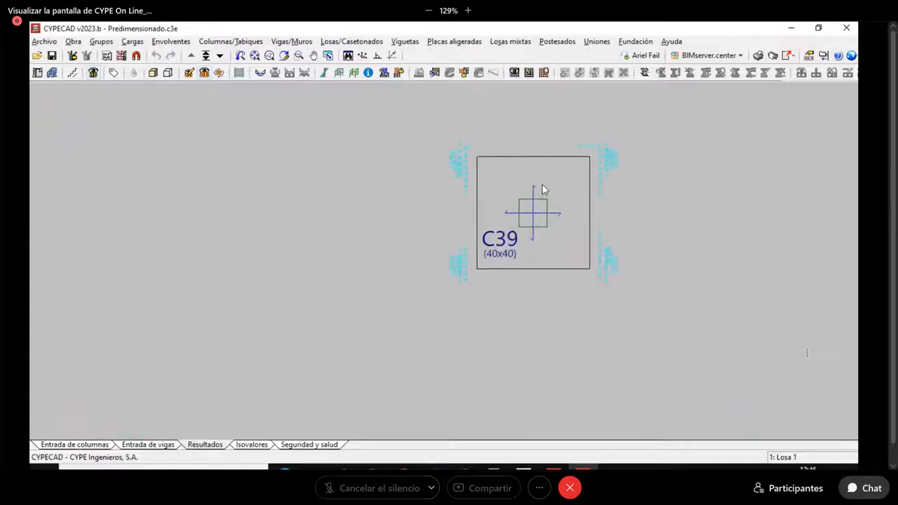
{"action": "scroll", "coordinate": [542, 185], "scroll_direction": "down", "scroll_amount": 5}
{"action": "scroll", "coordinate": [552, 184], "scroll_direction": "up", "scroll_amount": 5}
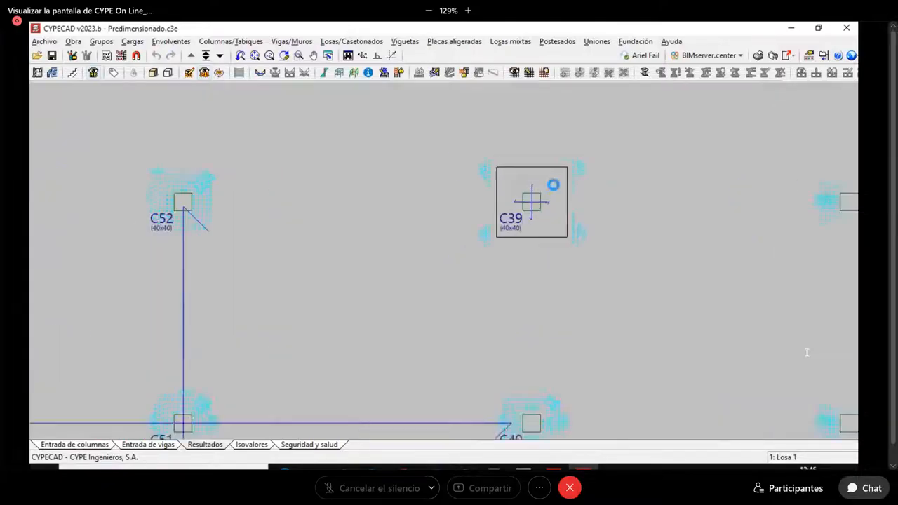
Step: Show the punching results, compare the critical perimeter at column C39 with the neighbouring columns, and close the punching tools
{"action": "left_click", "coordinate": [343, 41]}
{"action": "left_click", "coordinate": [364, 149]}
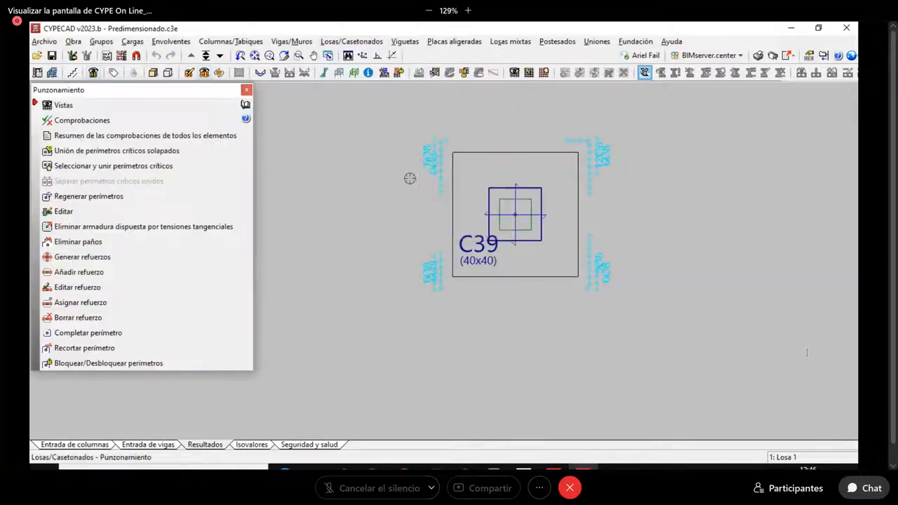
{"action": "scroll", "coordinate": [528, 186], "scroll_direction": "down", "scroll_amount": 3}
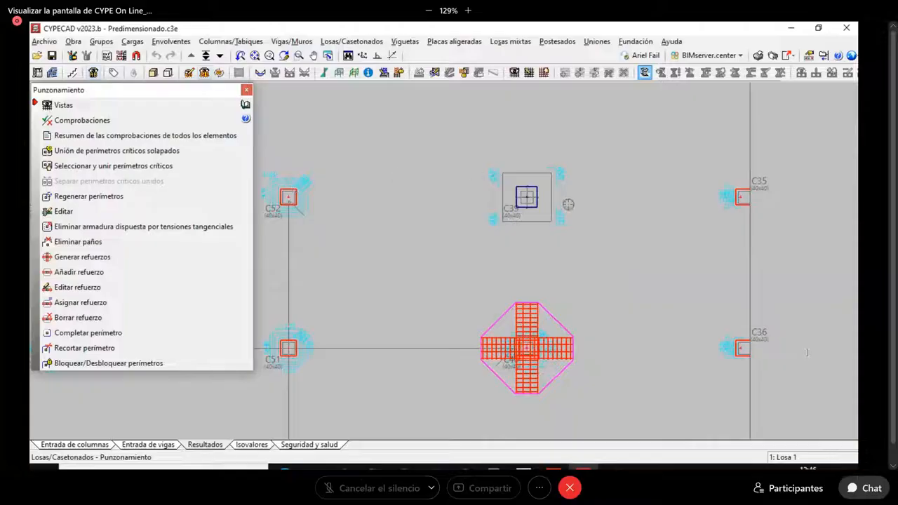
{"action": "scroll", "coordinate": [528, 191], "scroll_direction": "up", "scroll_amount": 4}
{"action": "scroll", "coordinate": [530, 189], "scroll_direction": "up", "scroll_amount": 1}
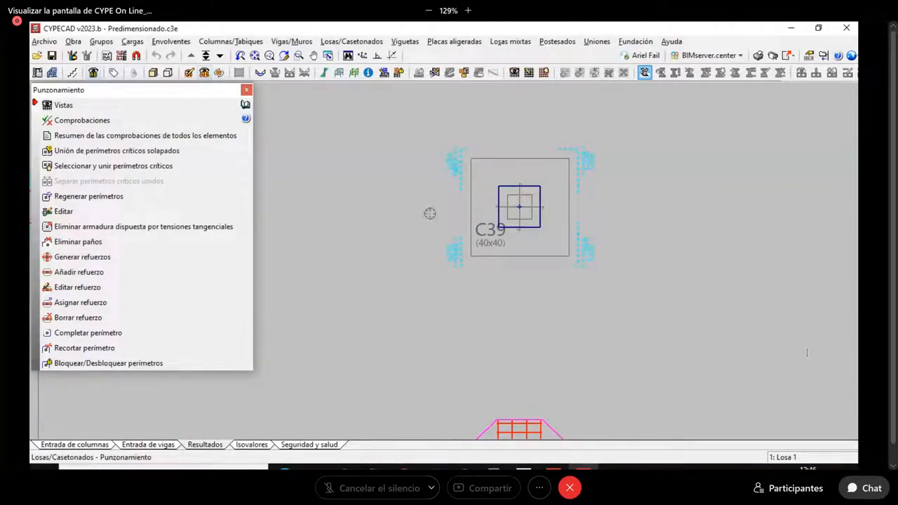
{"action": "left_click", "coordinate": [246, 91]}
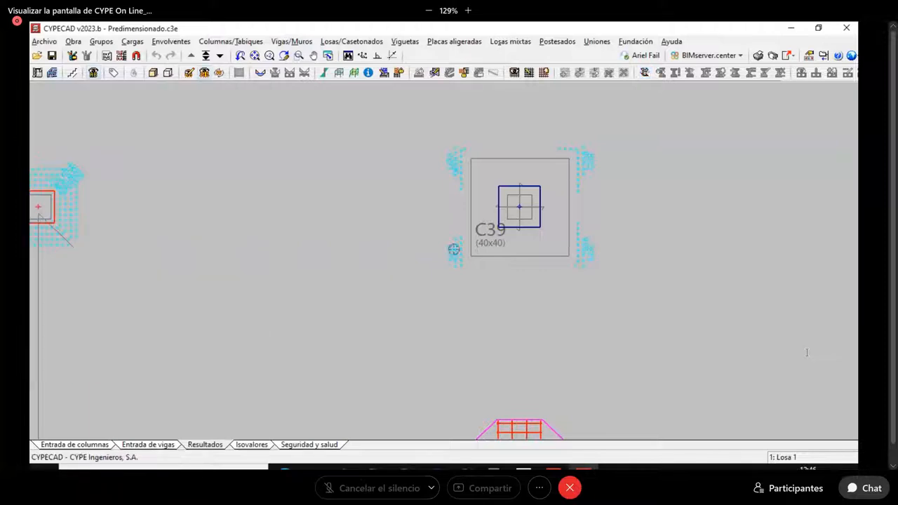
Step: Show the punching results at column C39's drop panel, examine its critical perimeter and close the punching tools
{"action": "scroll", "coordinate": [441, 302], "scroll_direction": "down", "scroll_amount": 5}
{"action": "scroll", "coordinate": [441, 306], "scroll_direction": "down", "scroll_amount": 3}
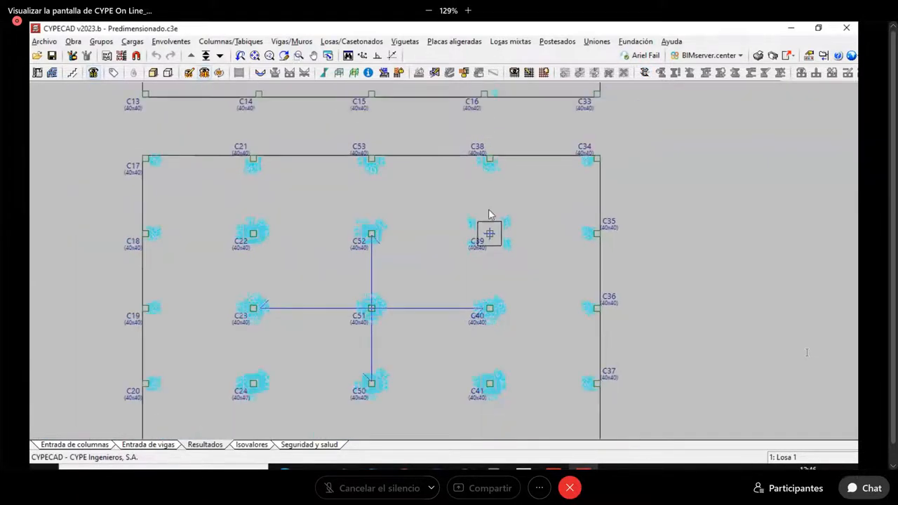
{"action": "middle_click_drag", "start_coordinate": [512, 253], "coordinate": [511, 177]}
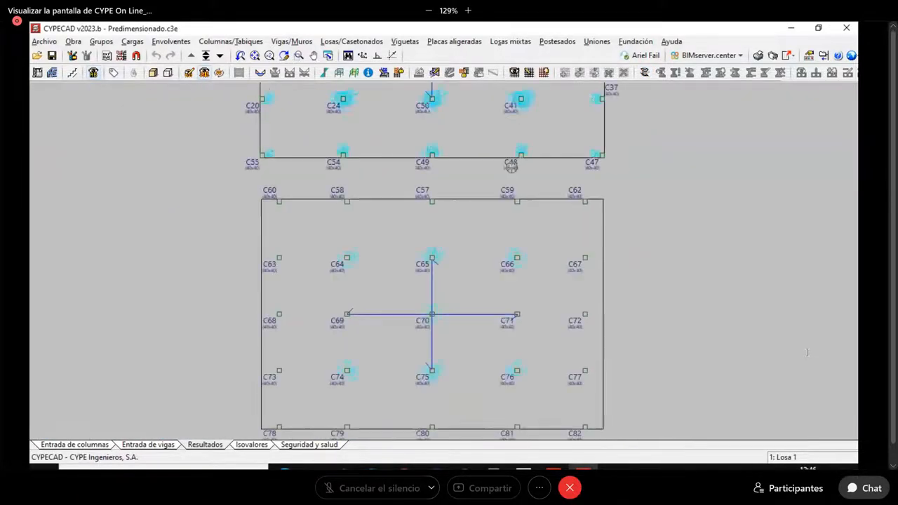
{"action": "middle_click_drag", "start_coordinate": [506, 213], "coordinate": [495, 195]}
{"action": "scroll", "coordinate": [506, 192], "scroll_direction": "up", "scroll_amount": 1}
{"action": "scroll", "coordinate": [506, 189], "scroll_direction": "up", "scroll_amount": 6}
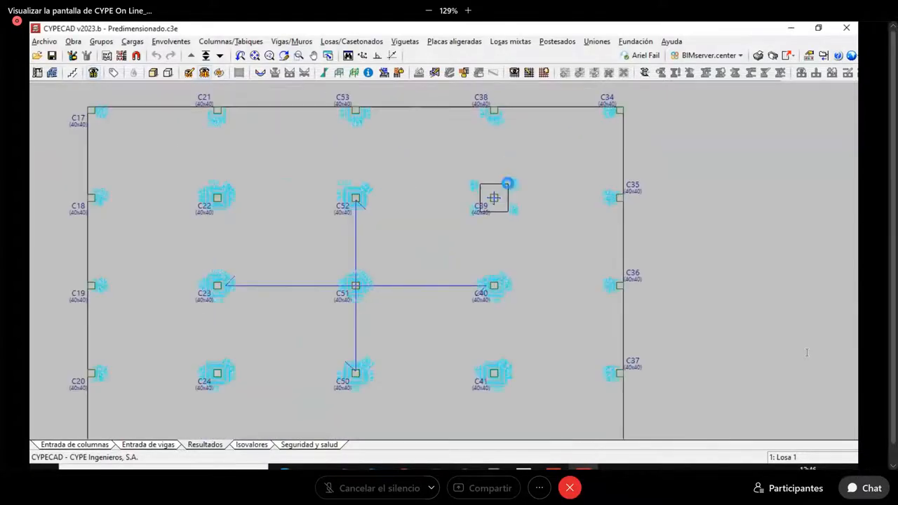
{"action": "left_click", "coordinate": [290, 43]}
{"action": "mouse_move", "coordinate": [266, 45]}
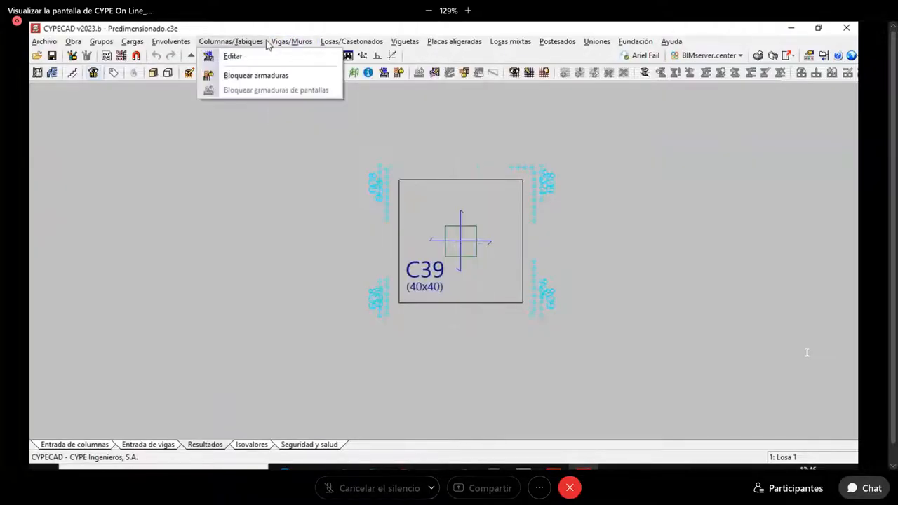
{"action": "mouse_move", "coordinate": [332, 43]}
{"action": "left_click", "coordinate": [354, 147]}
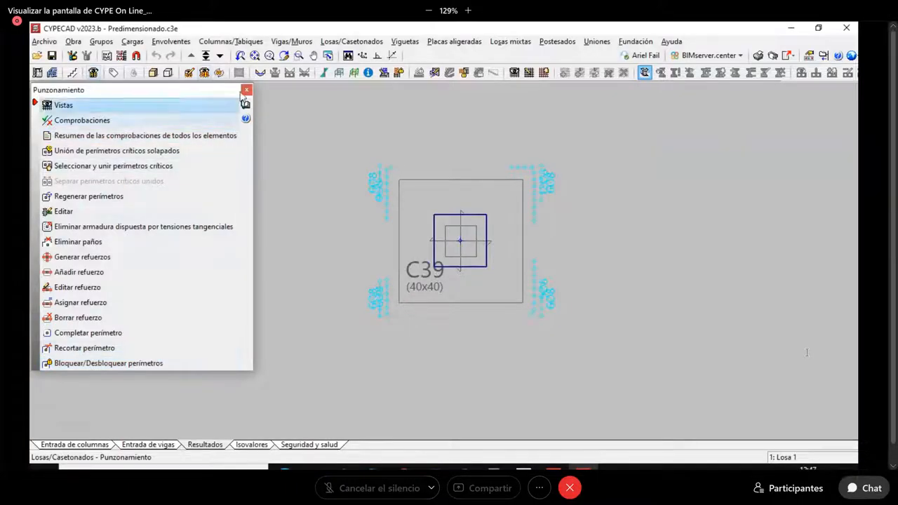
{"action": "left_click", "coordinate": [246, 90]}
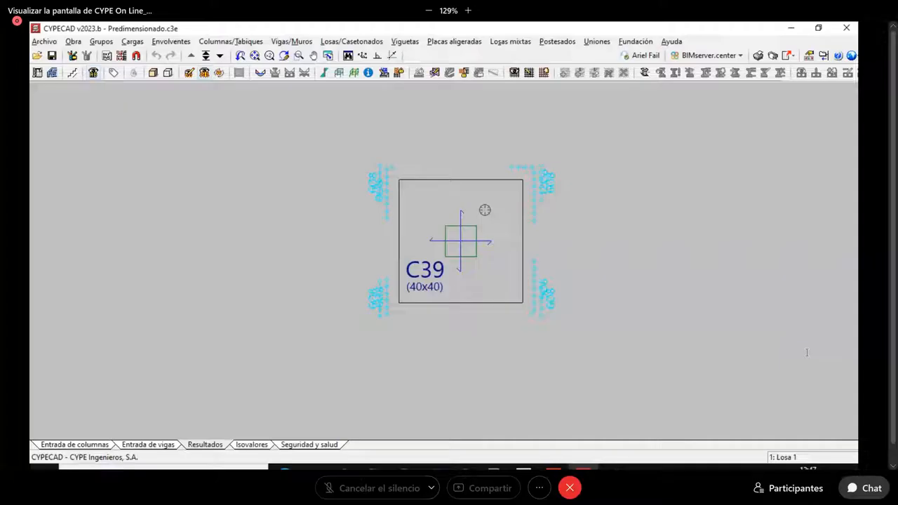
Step: Examine the shear reinforcement around column C52, which has no drop panel, for comparison with column C39
{"action": "scroll", "coordinate": [509, 216], "scroll_direction": "down", "scroll_amount": 3}
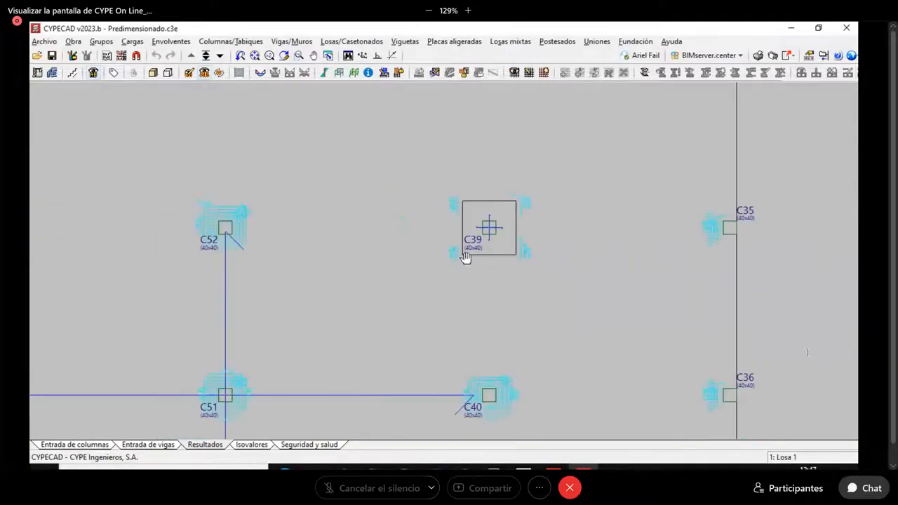
{"action": "scroll", "coordinate": [466, 259], "scroll_direction": "up", "scroll_amount": 1}
{"action": "middle_click_drag", "start_coordinate": [466, 258], "coordinate": [686, 285]}
{"action": "middle_click_drag", "start_coordinate": [442, 226], "coordinate": [495, 243]}
{"action": "scroll", "coordinate": [490, 248], "scroll_direction": "up", "scroll_amount": 3}
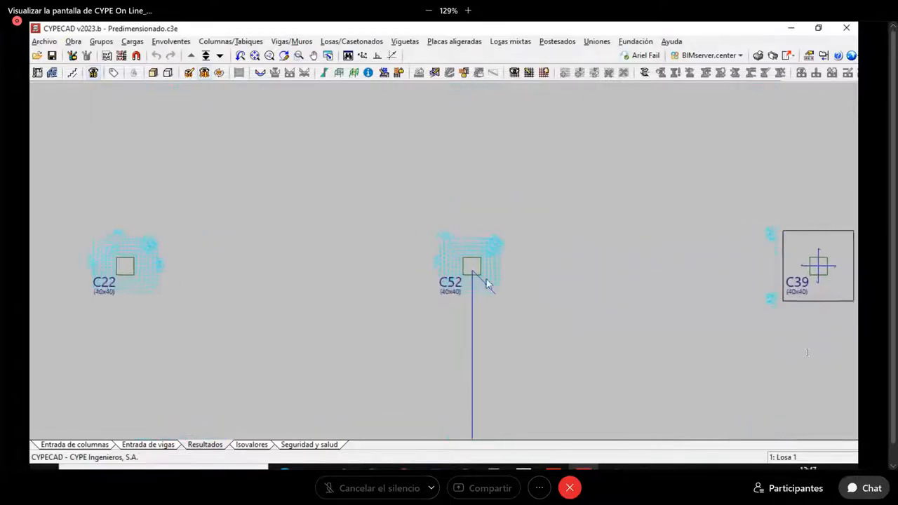
{"action": "scroll", "coordinate": [498, 284], "scroll_direction": "up", "scroll_amount": 3}
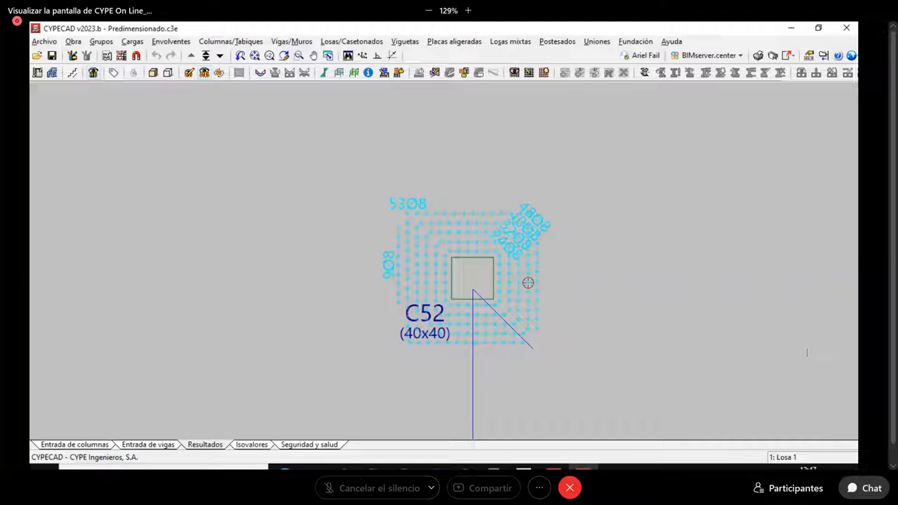
Step: Open the CYPECAD Memoria de Cálculo manual and search it for "punzonamiento"
{"action": "left_click", "coordinate": [672, 42]}
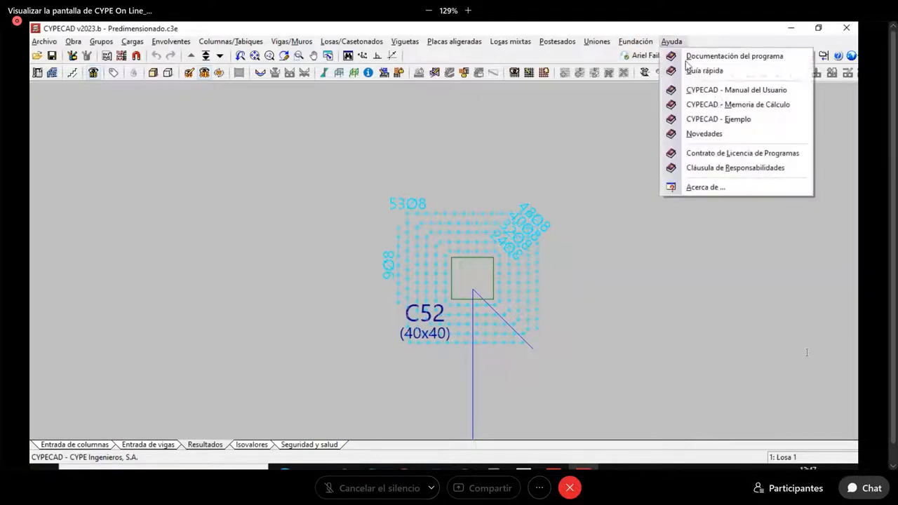
{"action": "left_click", "coordinate": [739, 103]}
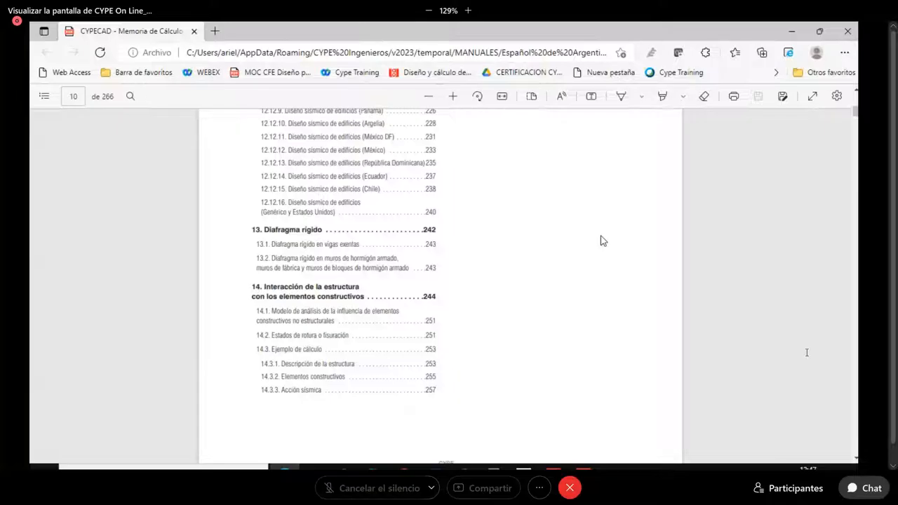
{"action": "left_click", "coordinate": [131, 96]}
{"action": "type", "text": "p"}
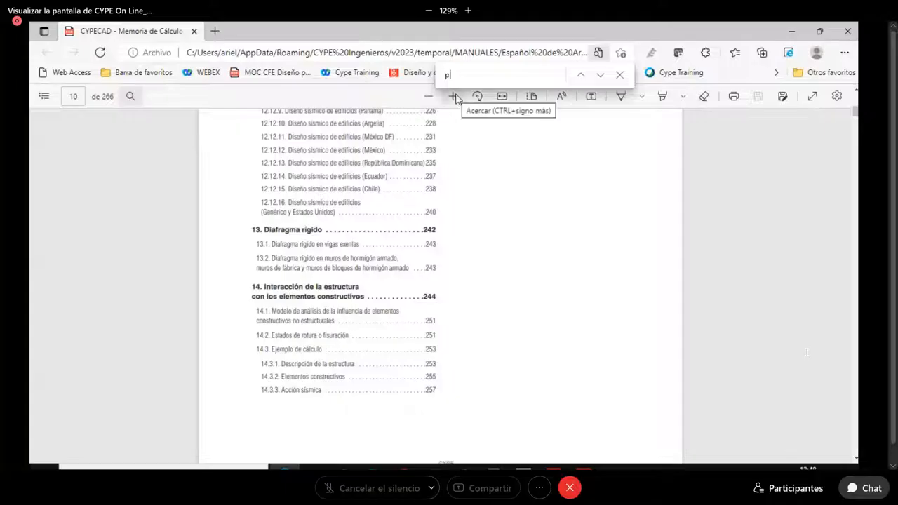
{"action": "type", "text": "unxonamiento"}
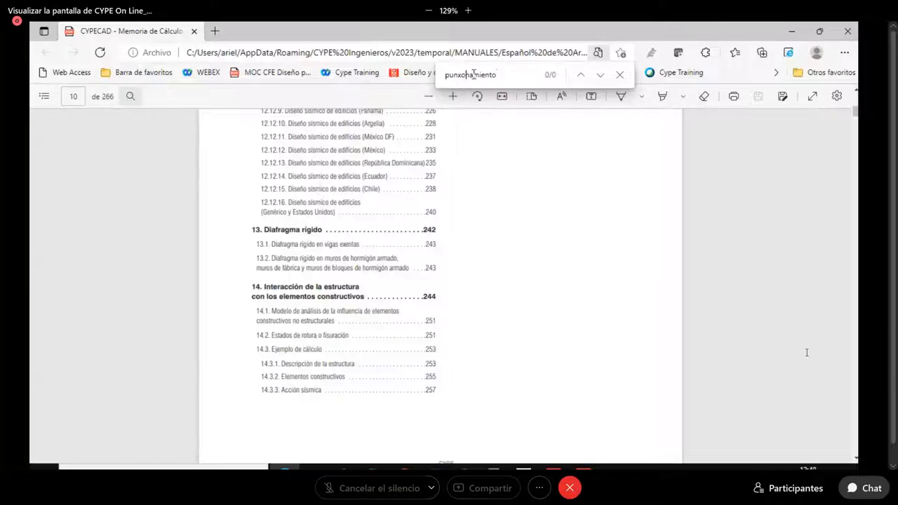
{"action": "key", "text": "BackSpace"}
{"action": "key", "text": "BackSpace"}
{"action": "type", "text": "zo"}
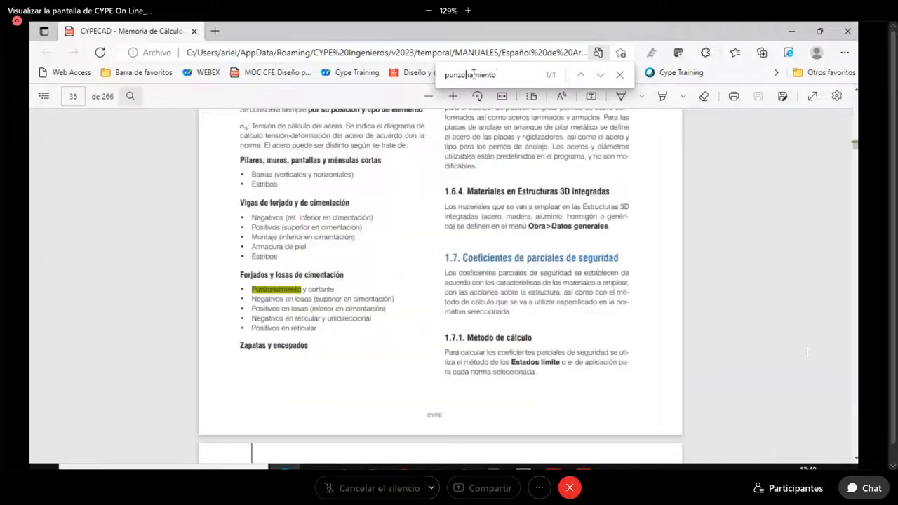
Step: Go through the manual's "punzonamiento" matches as far as section 1.12.9.4 Armadura transversal on page 70
{"action": "left_click", "coordinate": [600, 75]}
{"action": "left_click", "coordinate": [600, 75]}
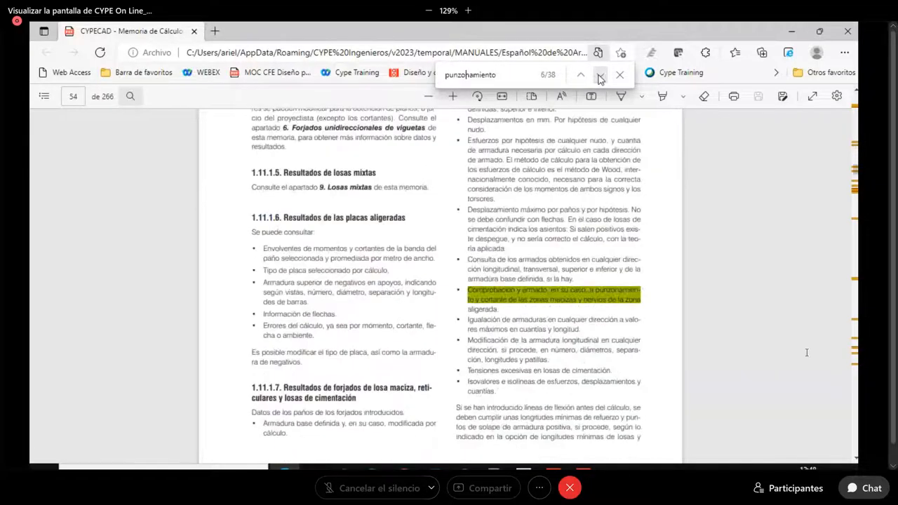
{"action": "left_click", "coordinate": [580, 75]}
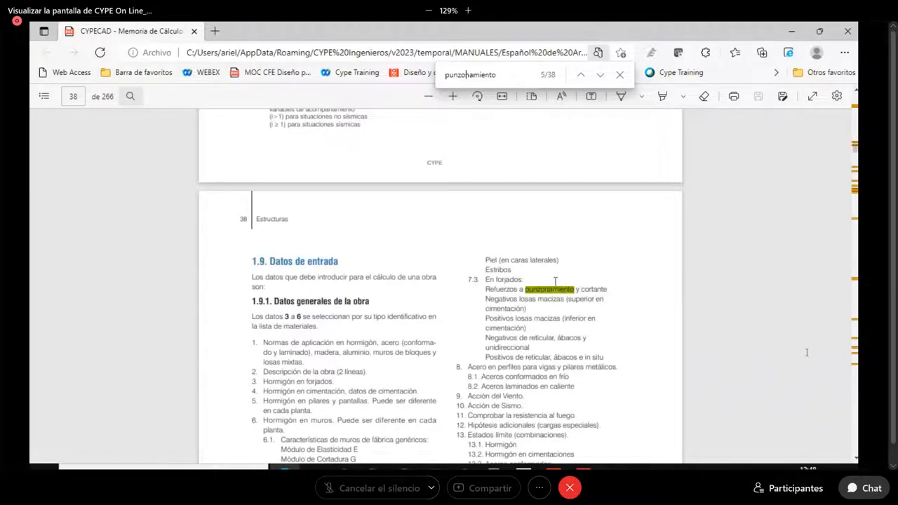
{"action": "scroll", "coordinate": [532, 294], "scroll_direction": "up", "scroll_amount": 1, "text": "ctrl"}
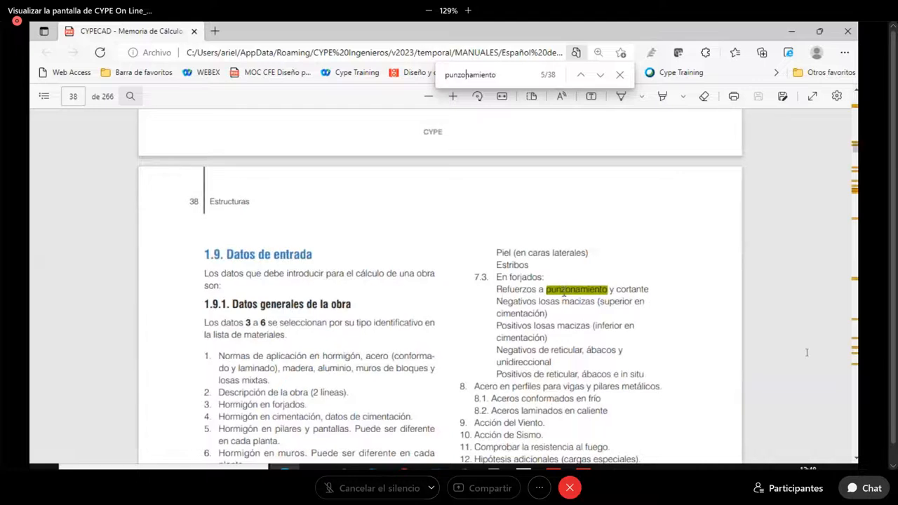
{"action": "scroll", "coordinate": [585, 293], "scroll_direction": "down", "scroll_amount": 3, "text": "ctrl"}
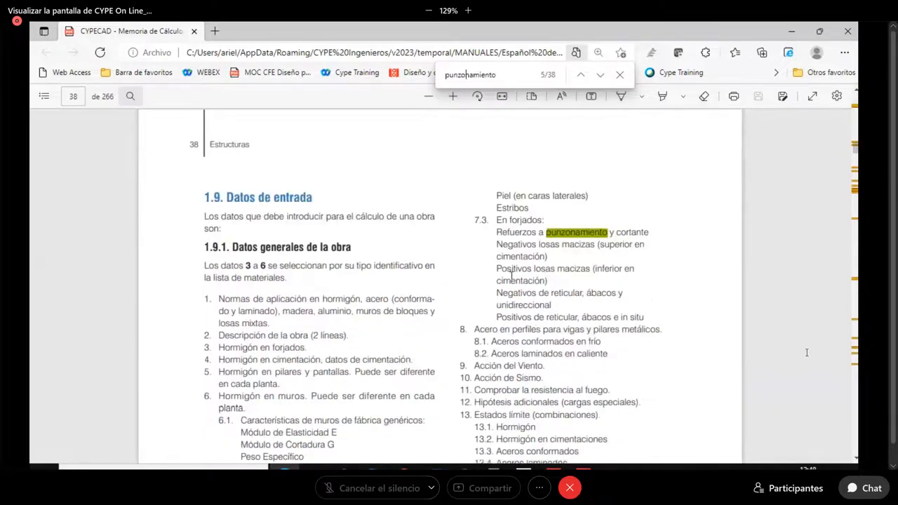
{"action": "left_click", "coordinate": [599, 75]}
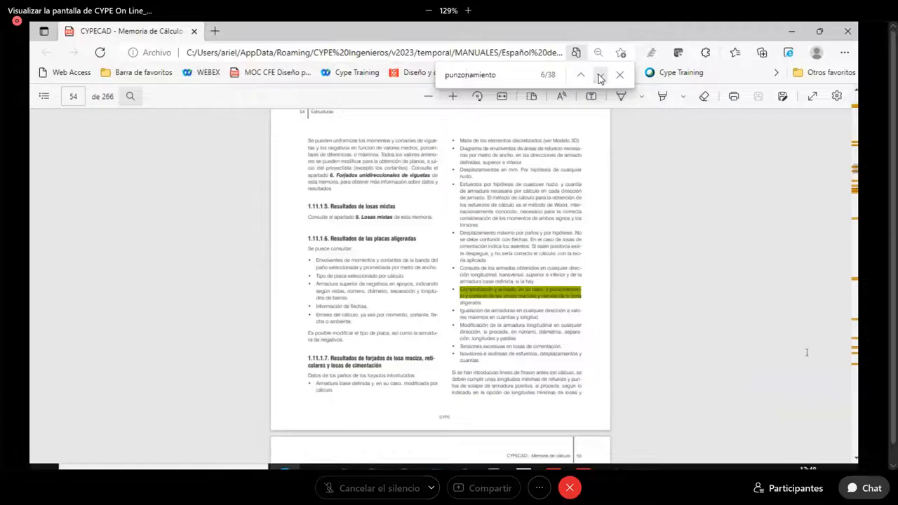
{"action": "left_click", "coordinate": [600, 75]}
{"action": "left_click", "coordinate": [600, 75]}
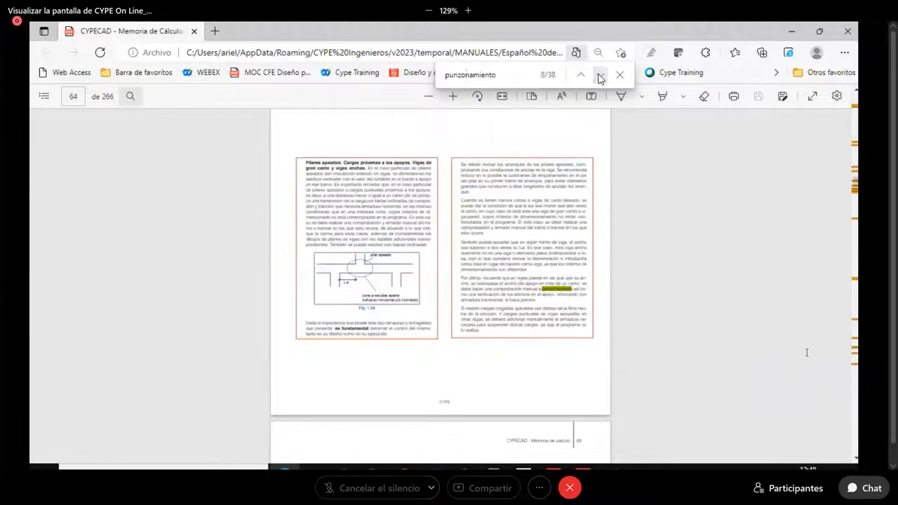
{"action": "left_click", "coordinate": [600, 75]}
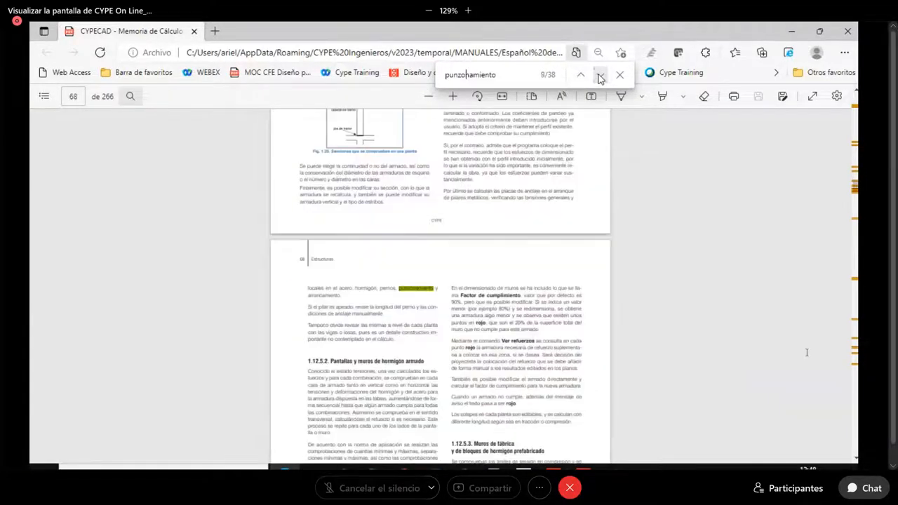
{"action": "left_click", "coordinate": [600, 75]}
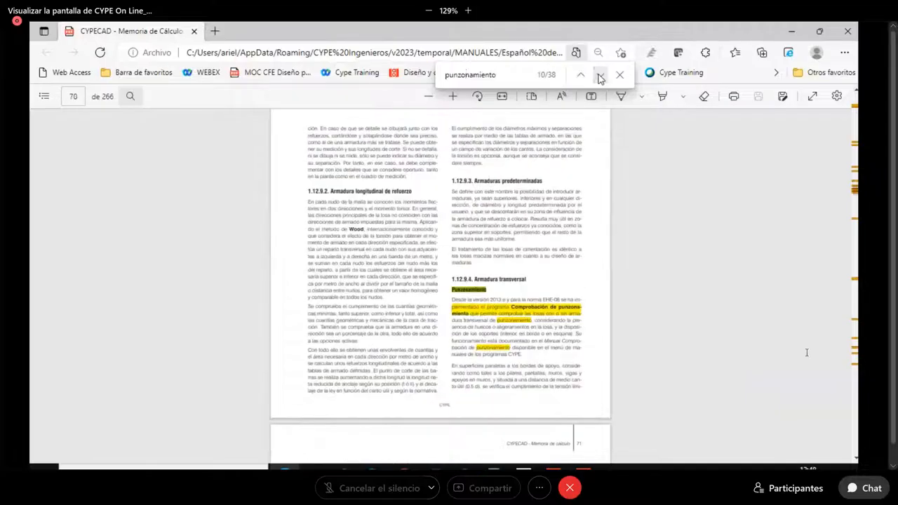
Step: Read the manual's Punzonamiento and Cortante explanations for solid slabs on pages 70 and 71
{"action": "scroll", "coordinate": [582, 302], "scroll_direction": "up", "scroll_amount": 3, "text": "ctrl"}
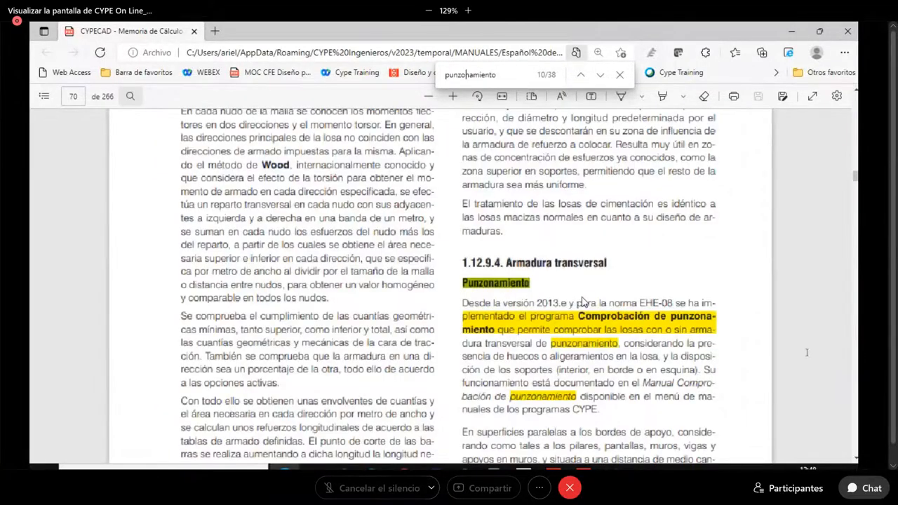
{"action": "scroll", "coordinate": [582, 301], "scroll_direction": "up", "scroll_amount": 1, "text": "ctrl"}
{"action": "scroll", "coordinate": [552, 248], "scroll_direction": "down", "scroll_amount": 2}
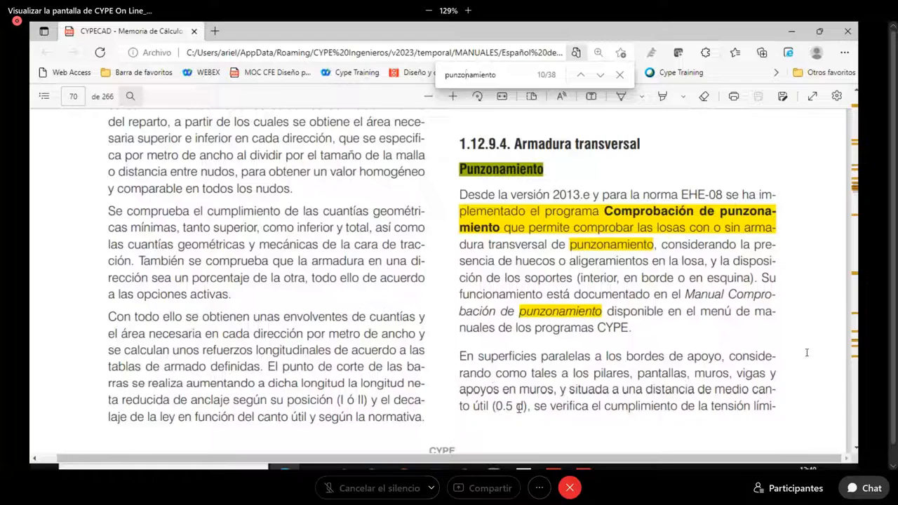
{"action": "scroll", "coordinate": [619, 300], "scroll_direction": "down", "scroll_amount": 3}
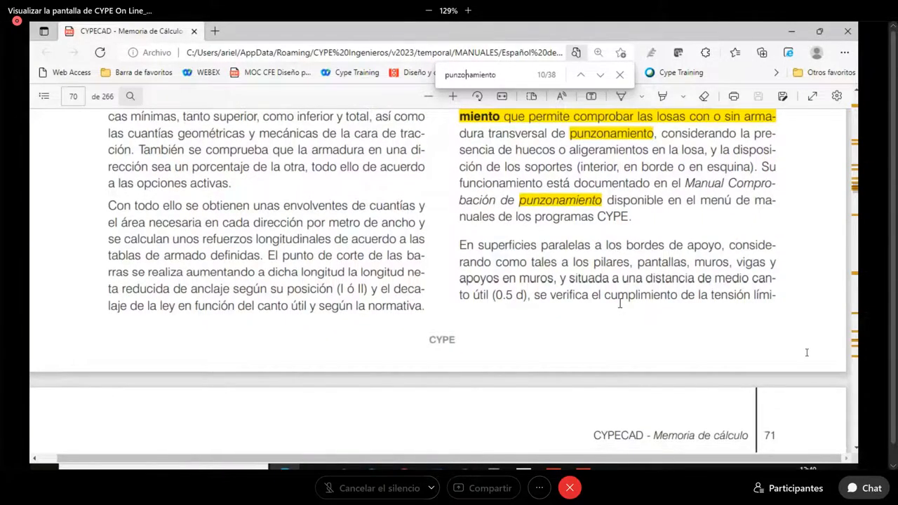
{"action": "scroll", "coordinate": [620, 303], "scroll_direction": "down", "scroll_amount": 7}
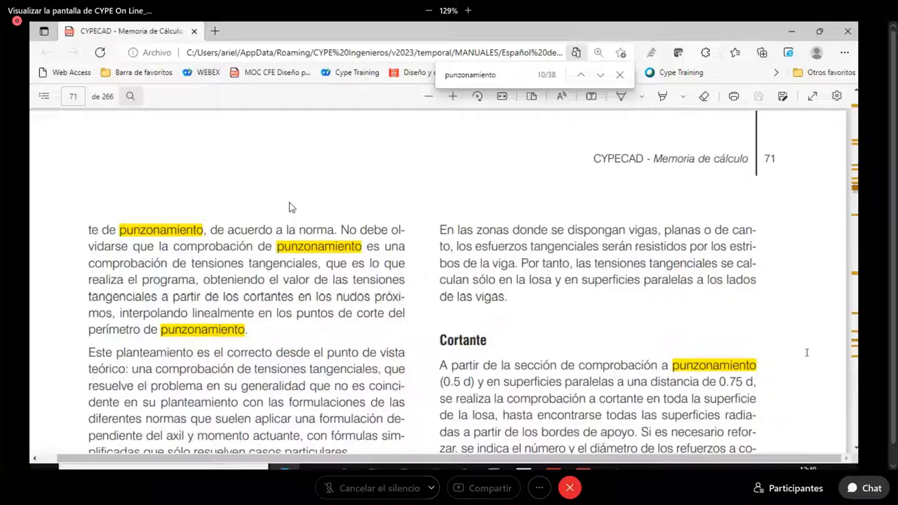
{"action": "scroll", "coordinate": [291, 207], "scroll_direction": "down", "scroll_amount": 3, "text": "ctrl"}
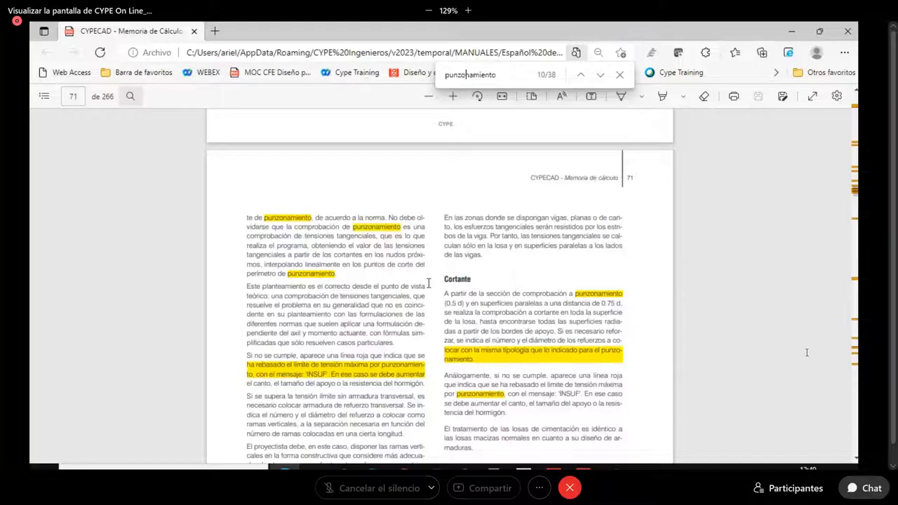
{"action": "scroll", "coordinate": [429, 283], "scroll_direction": "down", "scroll_amount": 2}
{"action": "scroll", "coordinate": [437, 270], "scroll_direction": "up", "scroll_amount": 5}
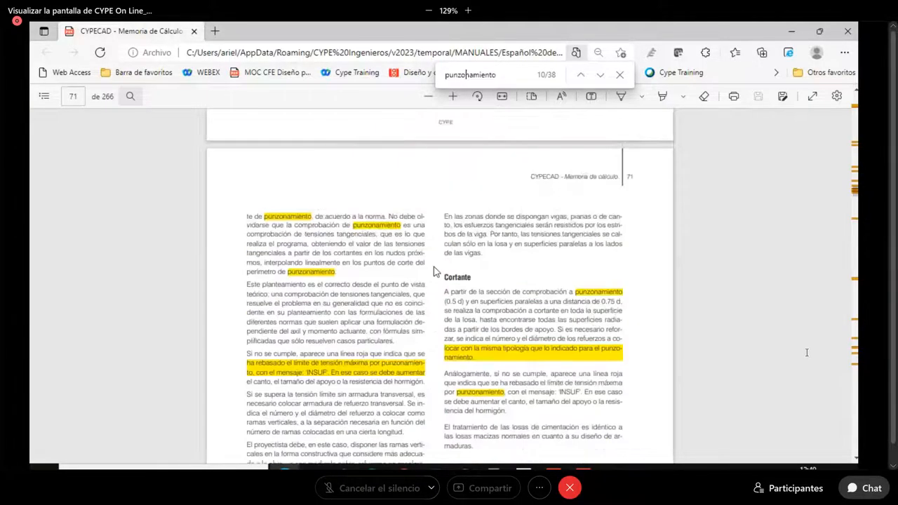
{"action": "scroll", "coordinate": [442, 257], "scroll_direction": "up", "scroll_amount": 3}
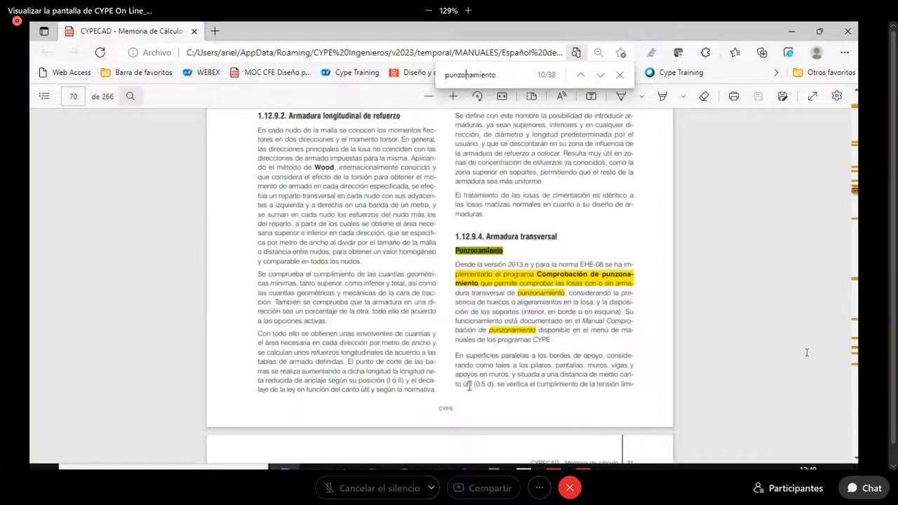
Step: Mark the "(0.5 d)" punching check distance on page 70 and read on through the Cortante criteria to page 72
{"action": "left_click_drag", "start_coordinate": [464, 385], "coordinate": [495, 385]}
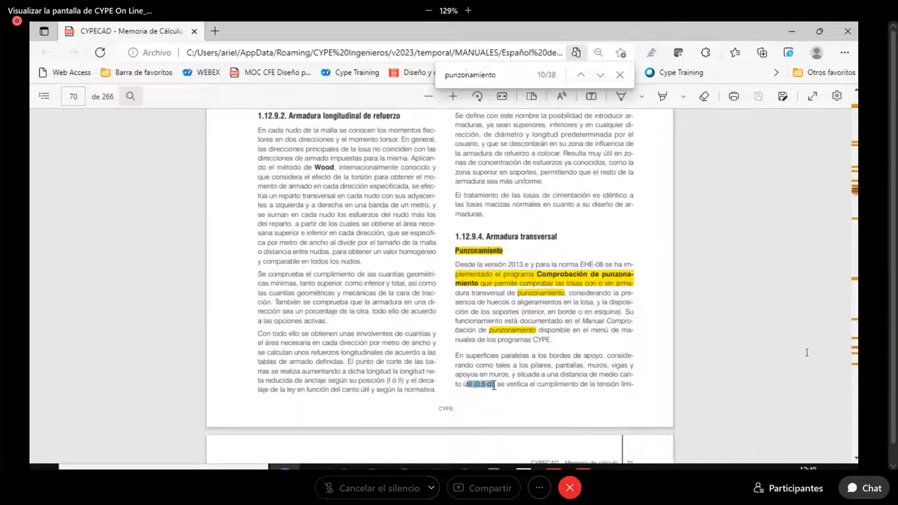
{"action": "mouse_move", "coordinate": [519, 369]}
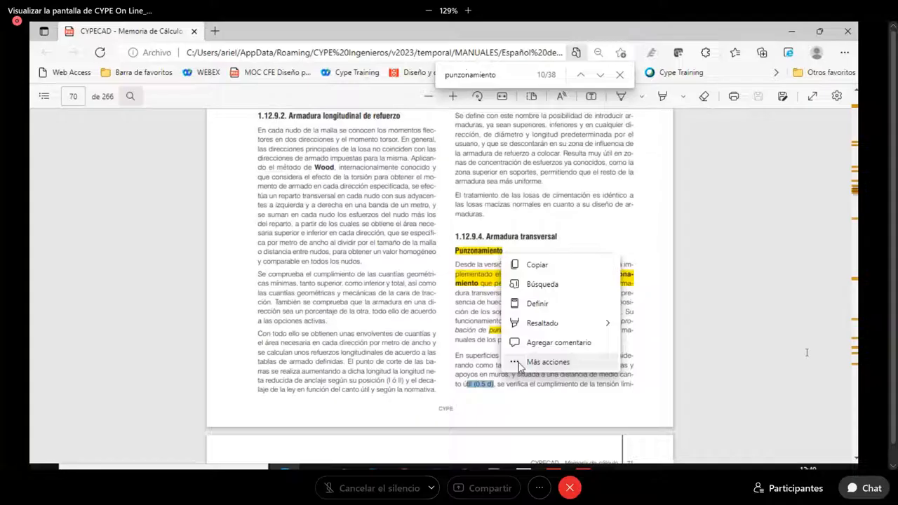
{"action": "scroll", "coordinate": [477, 354], "scroll_direction": "down", "scroll_amount": 5}
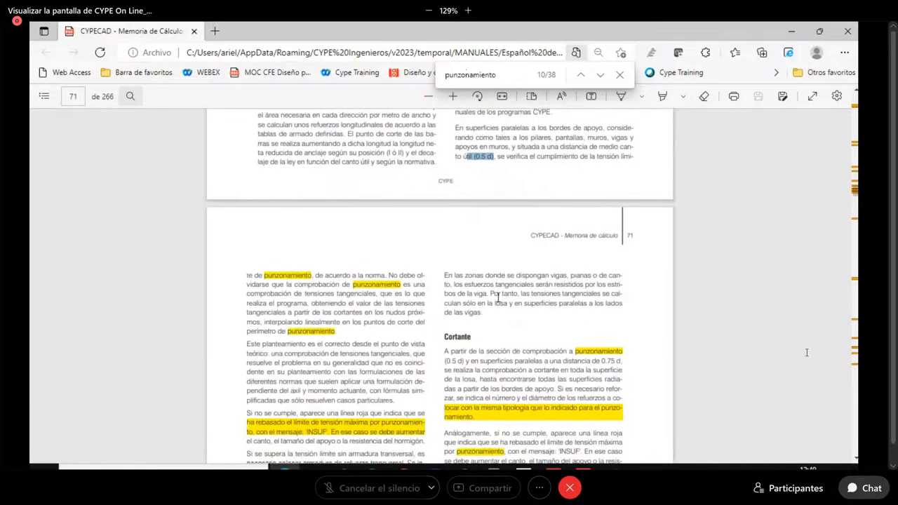
{"action": "scroll", "coordinate": [498, 290], "scroll_direction": "down", "scroll_amount": 3}
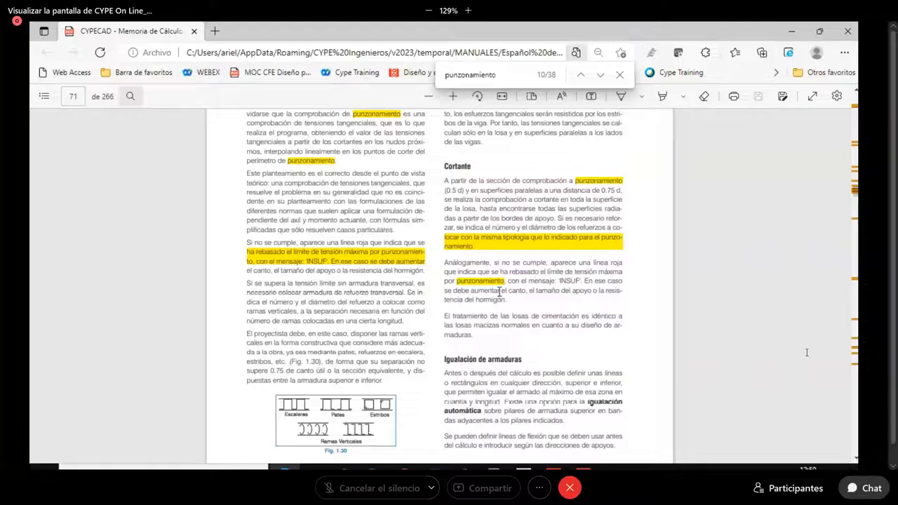
{"action": "scroll", "coordinate": [424, 301], "scroll_direction": "down", "scroll_amount": 5}
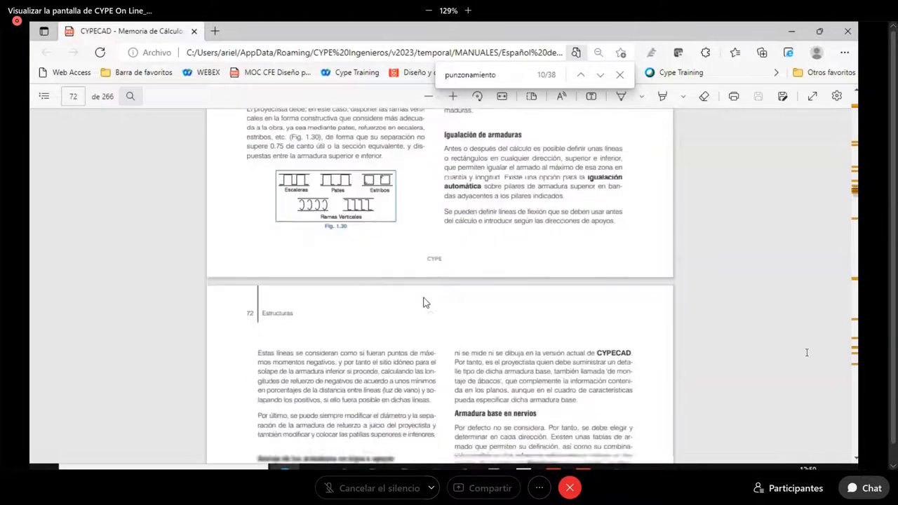
{"action": "scroll", "coordinate": [423, 301], "scroll_direction": "down", "scroll_amount": 3}
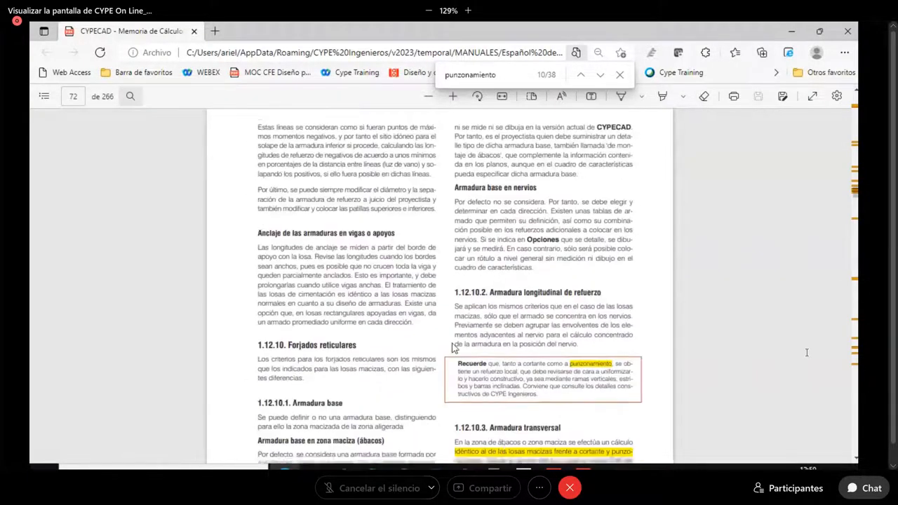
Step: Switch to CYPECAD and inspect the punching reinforcement drawn around column C52
{"action": "left_click", "coordinate": [582, 468]}
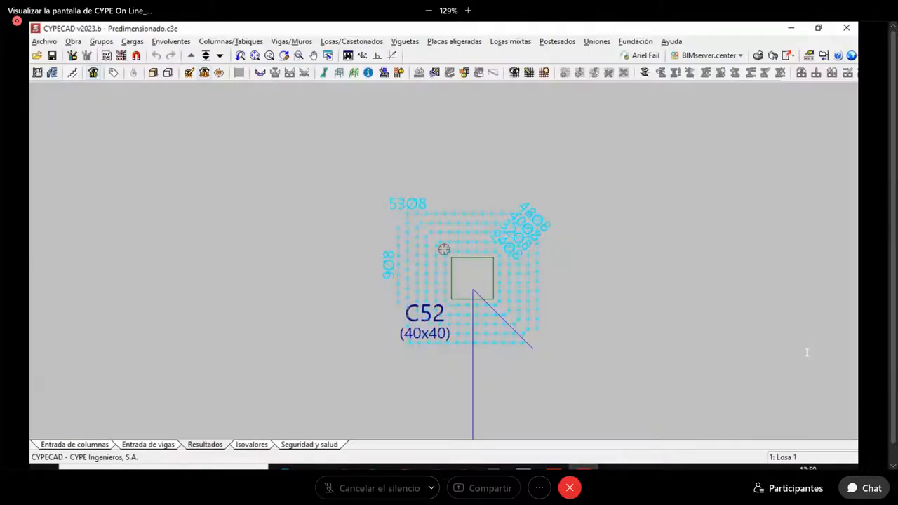
{"action": "scroll", "coordinate": [445, 248], "scroll_direction": "down", "scroll_amount": 5}
{"action": "middle_click_drag", "start_coordinate": [533, 245], "coordinate": [451, 166]}
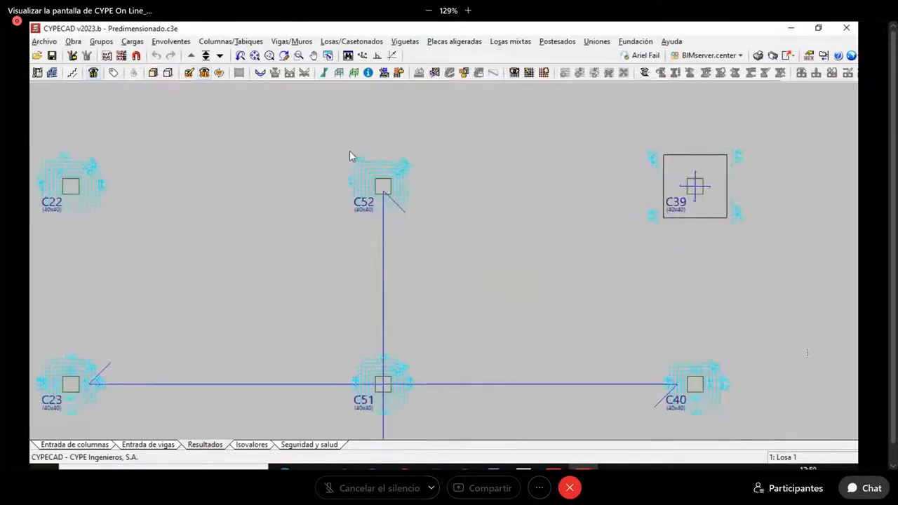
{"action": "scroll", "coordinate": [351, 153], "scroll_direction": "up", "scroll_amount": 4}
{"action": "scroll", "coordinate": [371, 169], "scroll_direction": "up", "scroll_amount": 1}
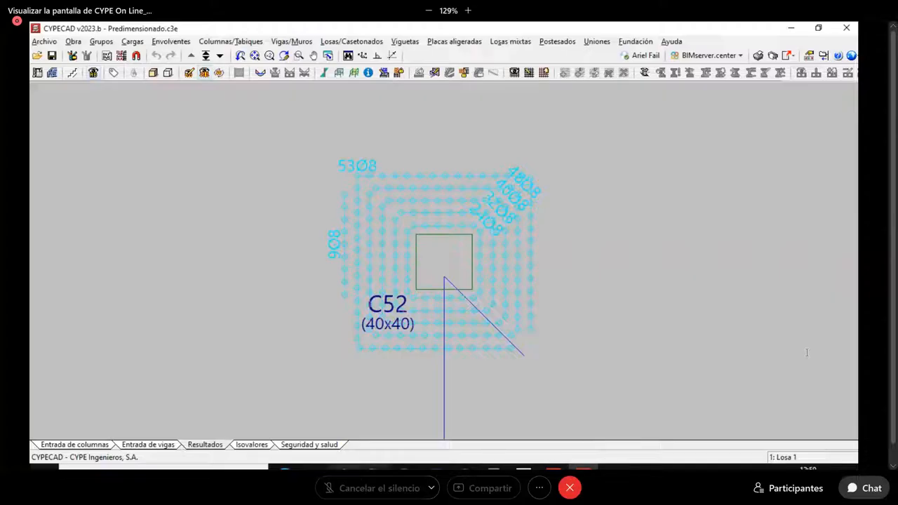
Step: Return to the manual and examine Fig. 1.30 on page 71 showing the transverse reinforcement shapes
{"action": "key", "text": "alt+Tab"}
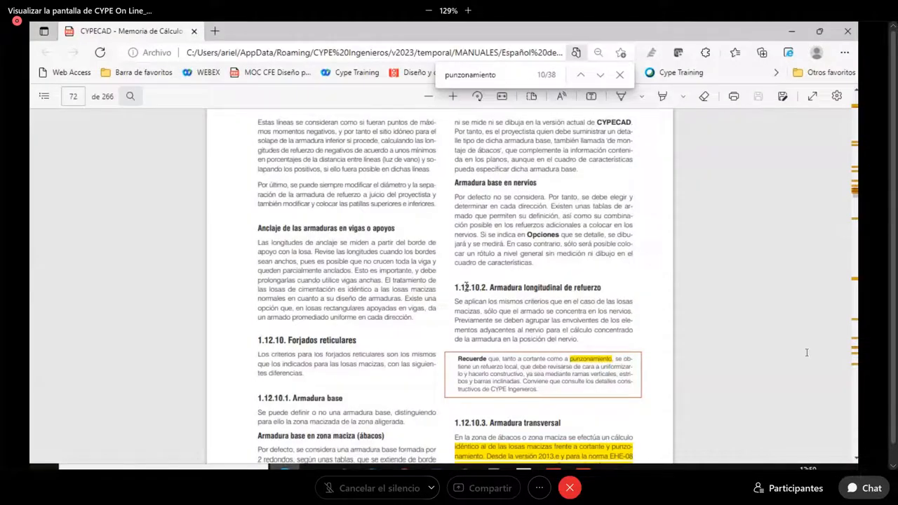
{"action": "scroll", "coordinate": [484, 263], "scroll_direction": "down", "scroll_amount": 12}
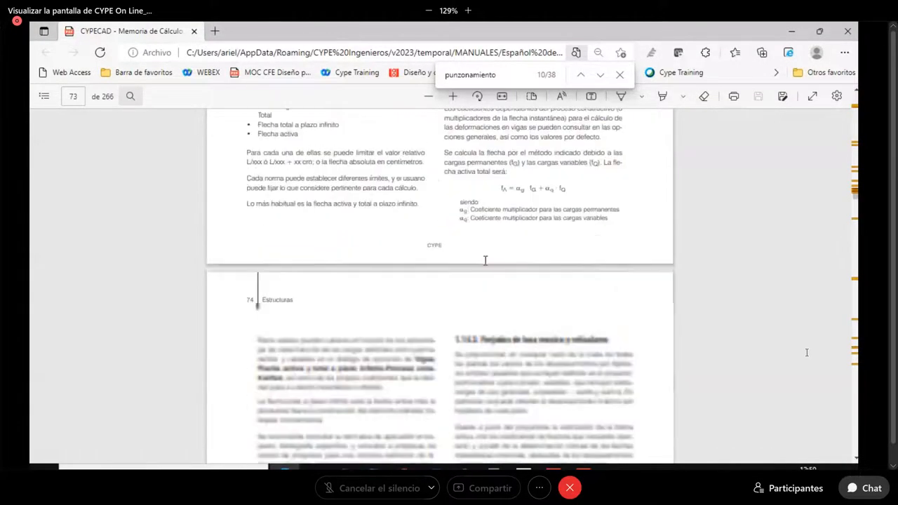
{"action": "scroll", "coordinate": [485, 260], "scroll_direction": "up", "scroll_amount": 15}
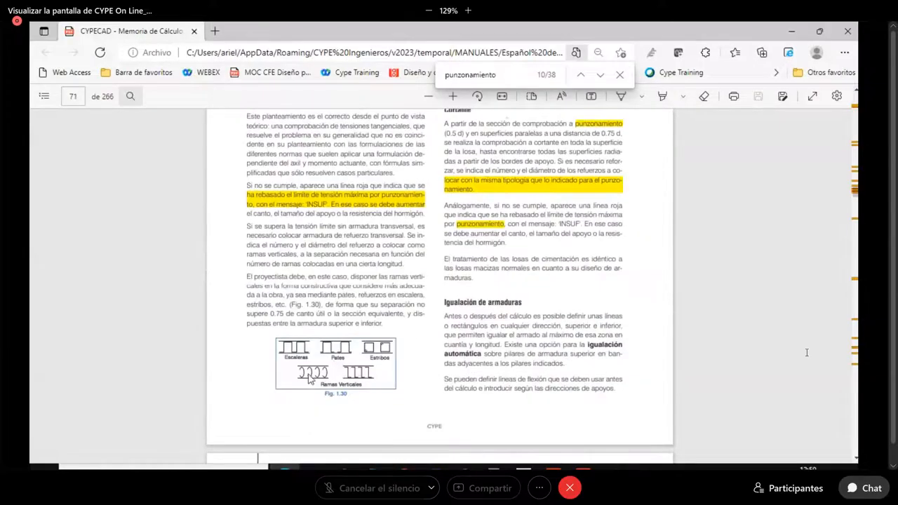
{"action": "scroll", "coordinate": [309, 379], "scroll_direction": "up", "scroll_amount": 5, "text": "ctrl"}
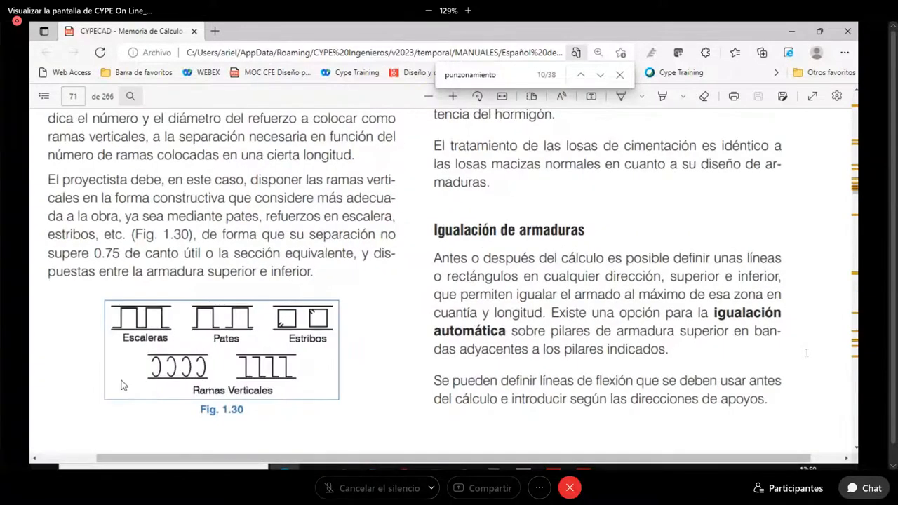
{"action": "scroll", "coordinate": [120, 384], "scroll_direction": "up", "scroll_amount": 2, "text": "ctrl"}
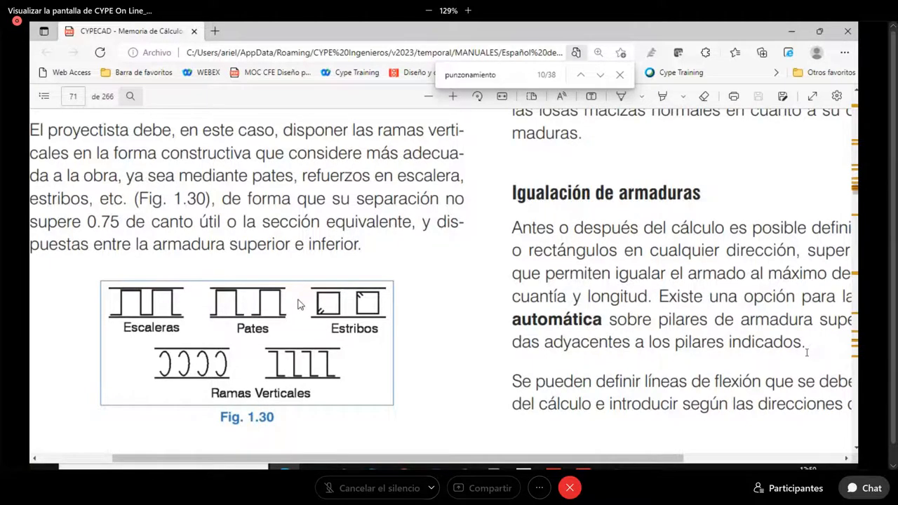
{"action": "scroll", "coordinate": [297, 303], "scroll_direction": "down", "scroll_amount": 2, "text": "ctrl"}
{"action": "scroll", "coordinate": [300, 303], "scroll_direction": "down", "scroll_amount": 2, "text": "ctrl"}
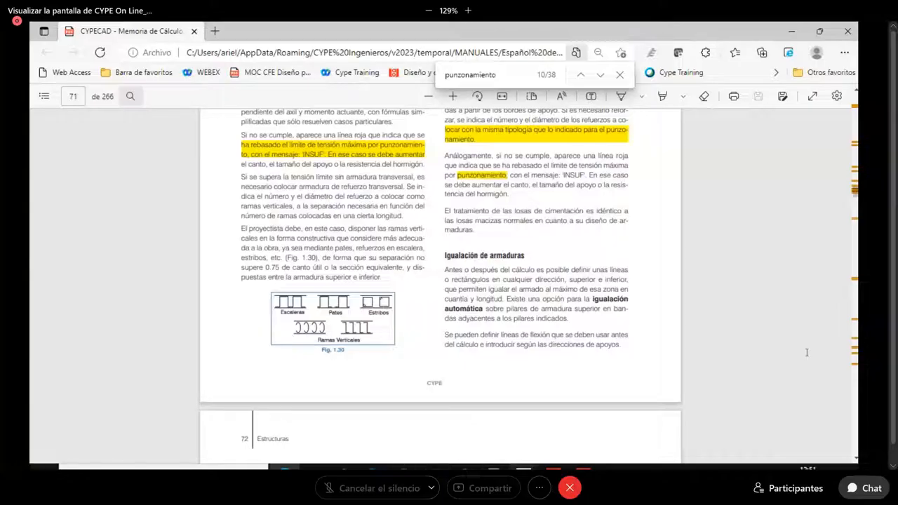
Step: Go back to CYPECAD and compare the results around columns C52 and C39, ending with a close look at C52
{"action": "left_click", "coordinate": [583, 468]}
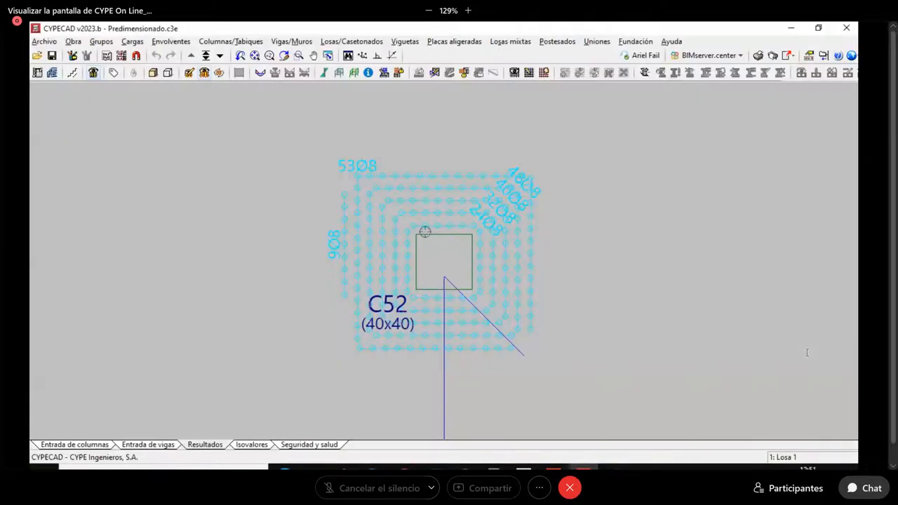
{"action": "scroll", "coordinate": [425, 231], "scroll_direction": "down", "scroll_amount": 5}
{"action": "scroll", "coordinate": [577, 235], "scroll_direction": "down", "scroll_amount": 1}
{"action": "middle_click_drag", "start_coordinate": [580, 240], "coordinate": [391, 180]}
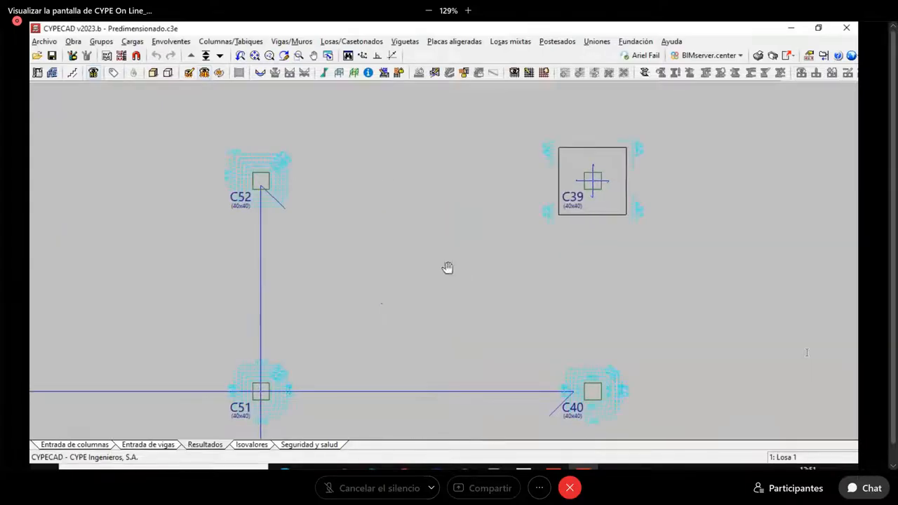
{"action": "middle_click_drag", "start_coordinate": [447, 269], "coordinate": [592, 308]}
{"action": "scroll", "coordinate": [426, 229], "scroll_direction": "up", "scroll_amount": 6}
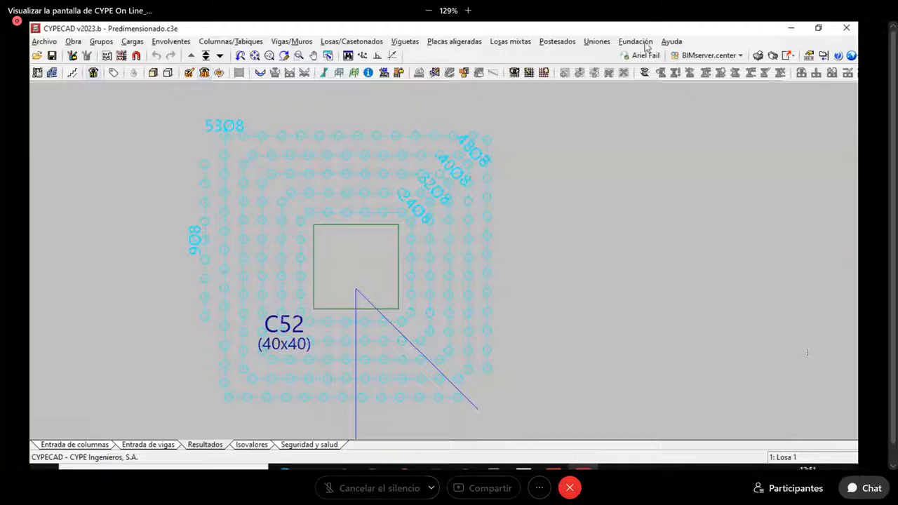
Step: Sketch a crossed-out rectangle beside column C52 as an on-screen annotation illustrating a slab opening
{"action": "mouse_move", "coordinate": [508, 239]}
{"action": "left_mouse_down"}
{"action": "mouse_move", "coordinate": [425, 241]}
{"action": "mouse_move", "coordinate": [421, 280]}
{"action": "left_mouse_up"}
{"action": "mouse_move", "coordinate": [434, 313]}
{"action": "left_mouse_down"}
{"action": "mouse_move", "coordinate": [554, 363]}
{"action": "mouse_move", "coordinate": [555, 256]}
{"action": "mouse_move", "coordinate": [499, 239]}
{"action": "mouse_move", "coordinate": [436, 375]}
{"action": "left_mouse_up"}
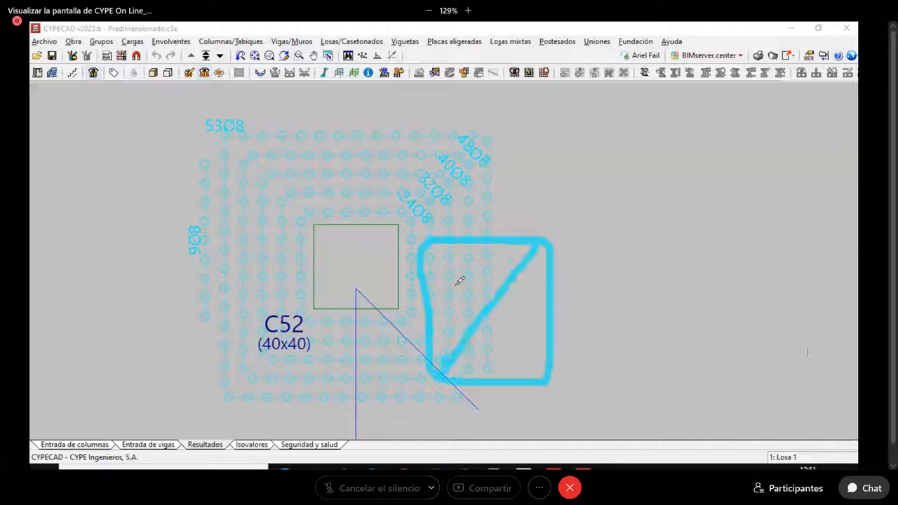
{"action": "mouse_move", "coordinate": [426, 242]}
{"action": "left_mouse_down"}
{"action": "mouse_move", "coordinate": [523, 372]}
{"action": "mouse_move", "coordinate": [538, 379]}
{"action": "left_mouse_up"}
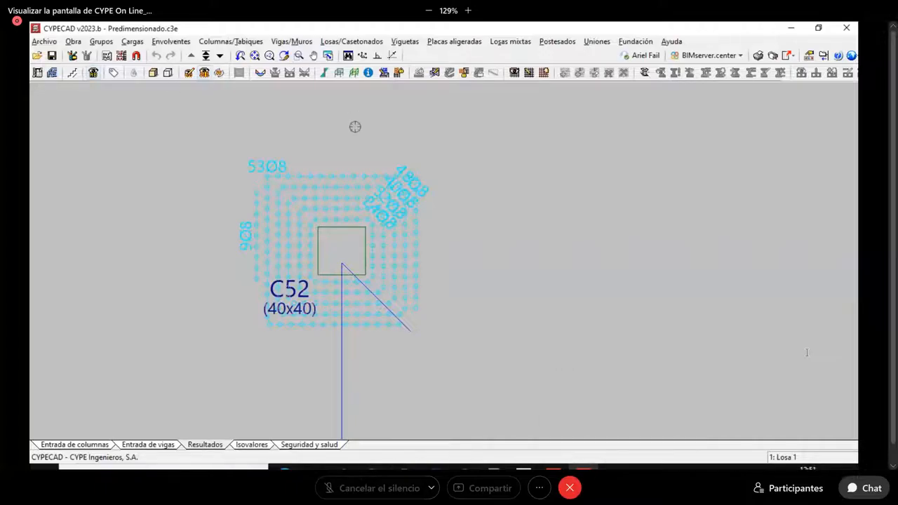
Step: In the beam entry view, draw four beams without displacement enclosing a rectangle beside column C52, accepting the loss of the calculation results
{"action": "left_click", "coordinate": [150, 446]}
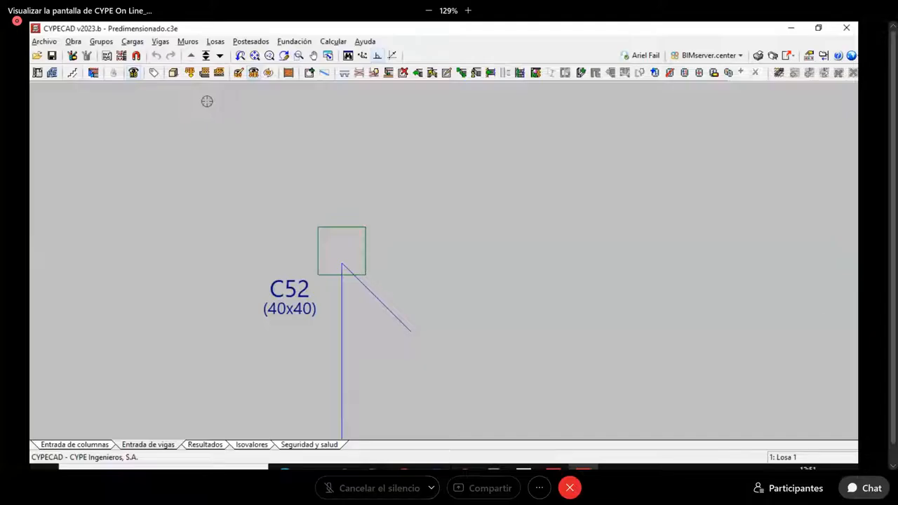
{"action": "left_click", "coordinate": [309, 72]}
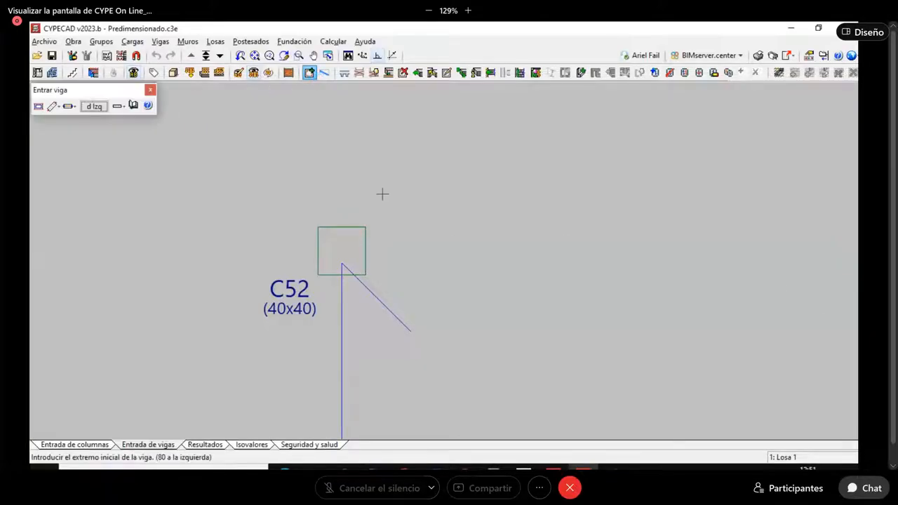
{"action": "left_click", "coordinate": [94, 107]}
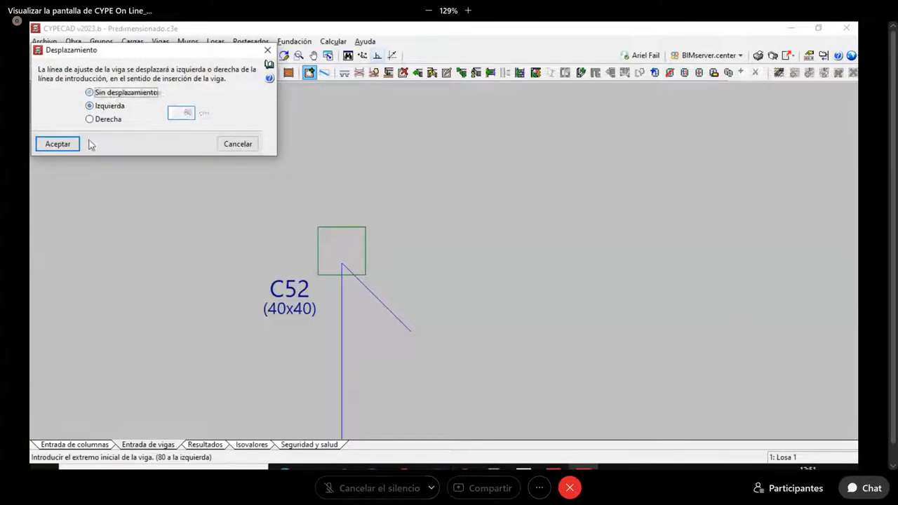
{"action": "left_click", "coordinate": [56, 144]}
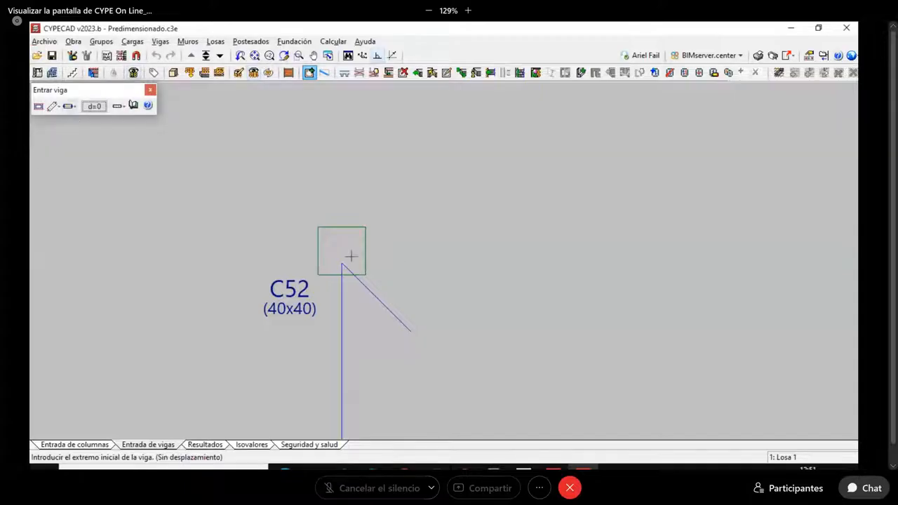
{"action": "left_click", "coordinate": [385, 250]}
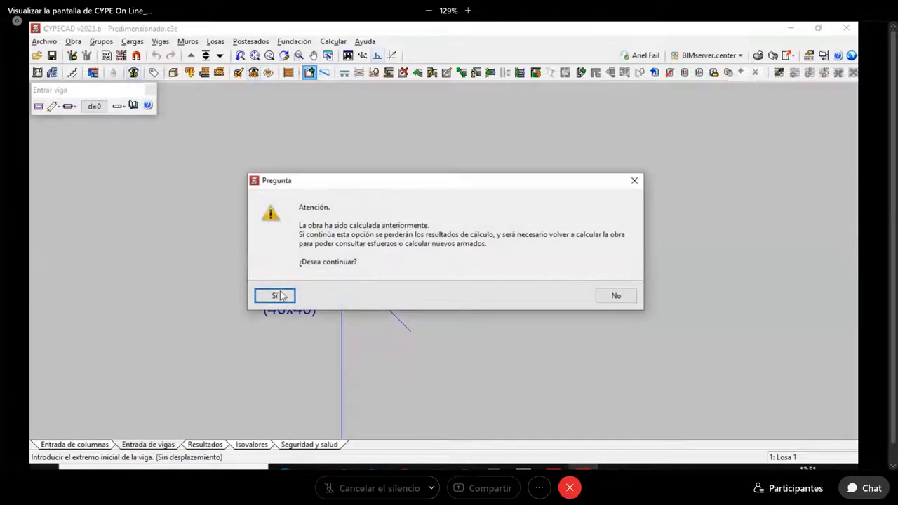
{"action": "key", "text": "Return"}
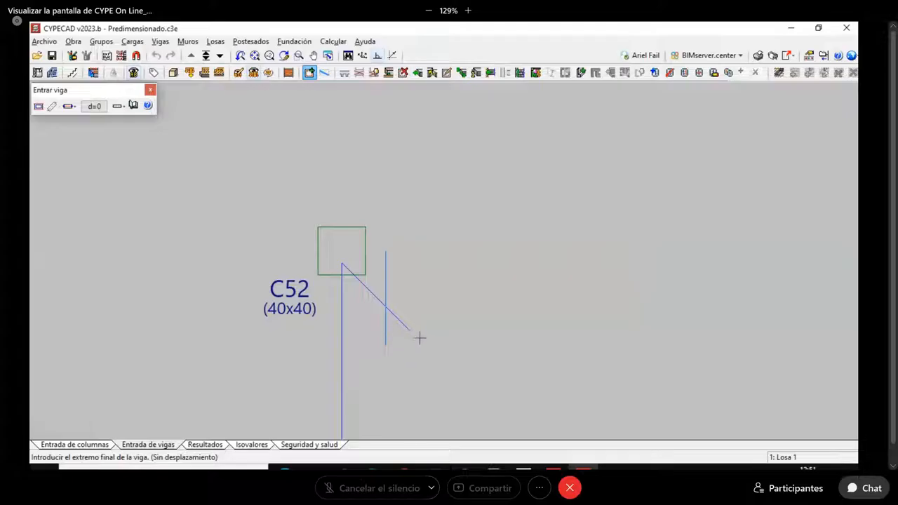
{"action": "left_click", "coordinate": [385, 353]}
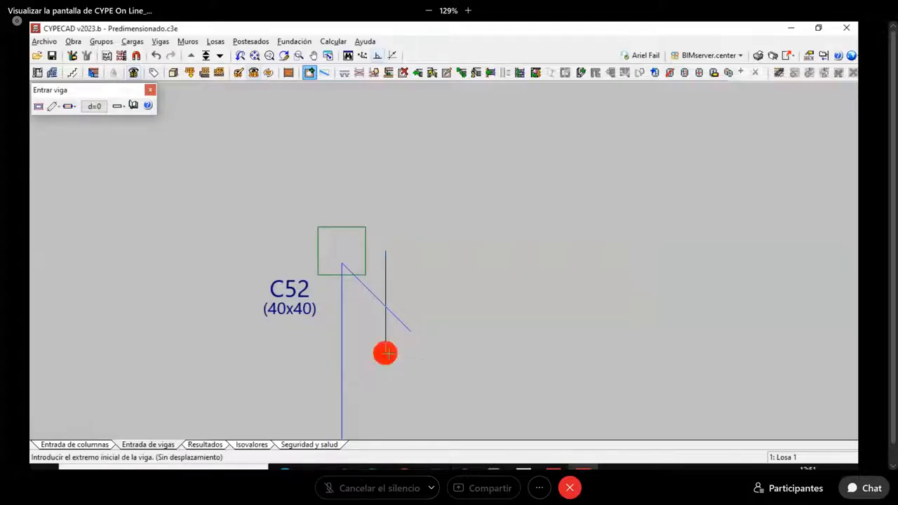
{"action": "left_click", "coordinate": [496, 363]}
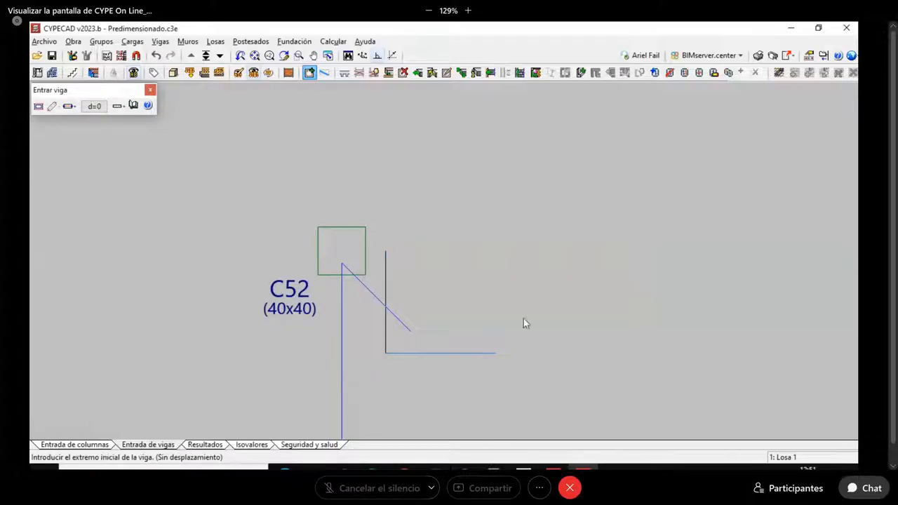
{"action": "left_click", "coordinate": [387, 250]}
{"action": "left_click", "coordinate": [521, 260]}
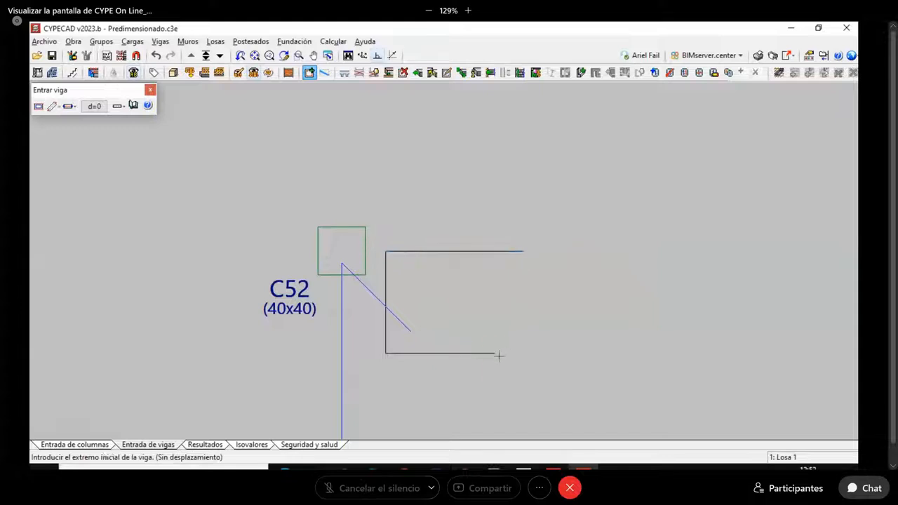
{"action": "left_click", "coordinate": [495, 352]}
{"action": "left_click", "coordinate": [494, 251]}
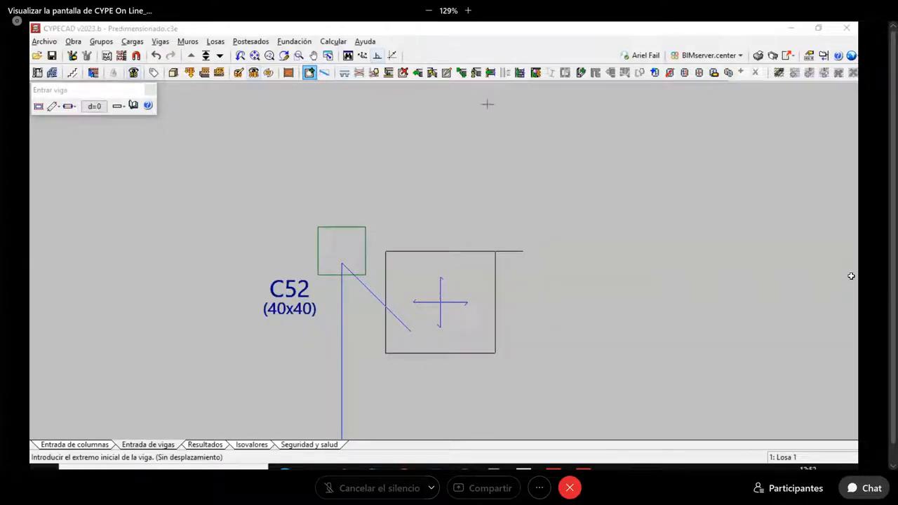
Step: Delete the beam stub projecting from the rectangle beside C52 and remove the slab inside it to form an opening
{"action": "left_click", "coordinate": [403, 72]}
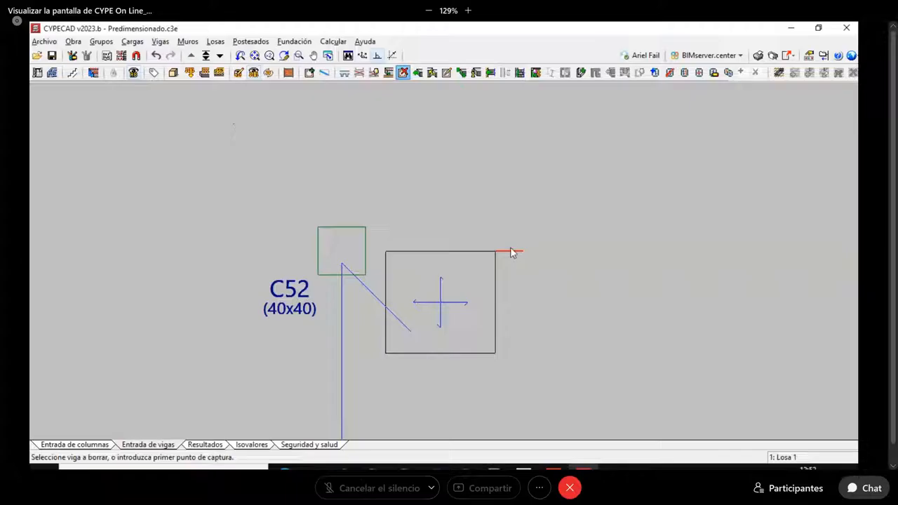
{"action": "left_click", "coordinate": [669, 73]}
{"action": "left_click", "coordinate": [458, 328]}
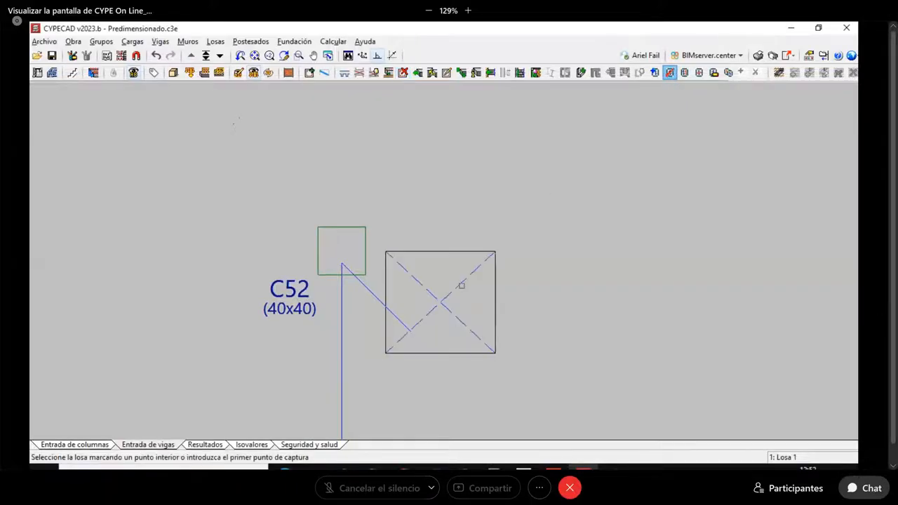
{"action": "scroll", "coordinate": [562, 312], "scroll_direction": "down", "scroll_amount": 2}
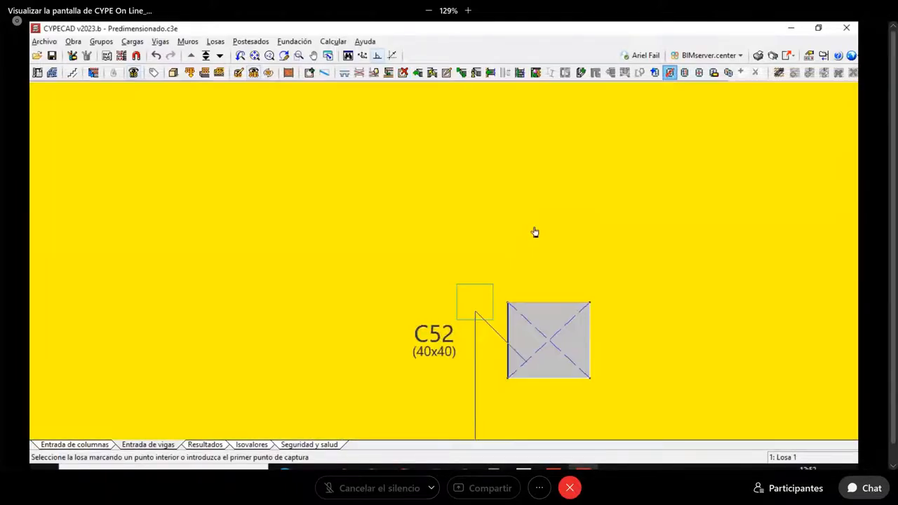
{"action": "scroll", "coordinate": [541, 226], "scroll_direction": "down", "scroll_amount": 2}
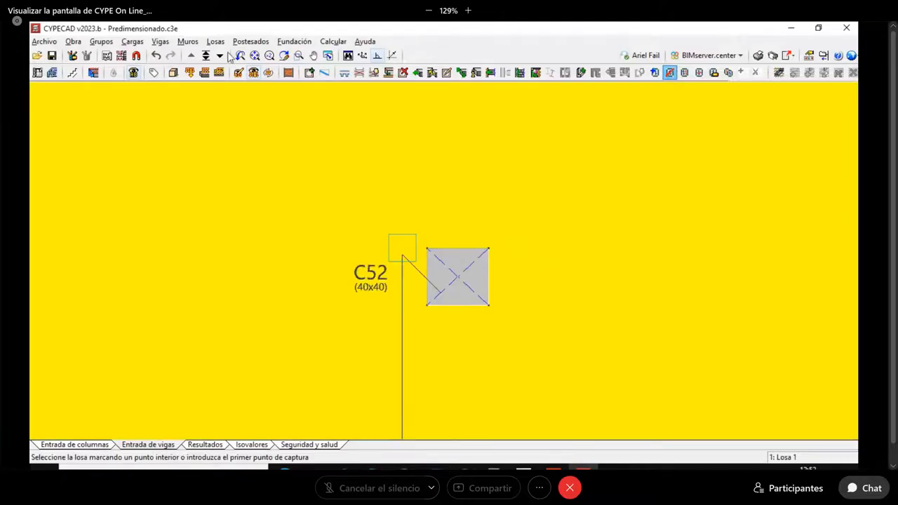
Step: Open the Punzonamiento tools for the slab in the results view
{"action": "left_click", "coordinate": [216, 42]}
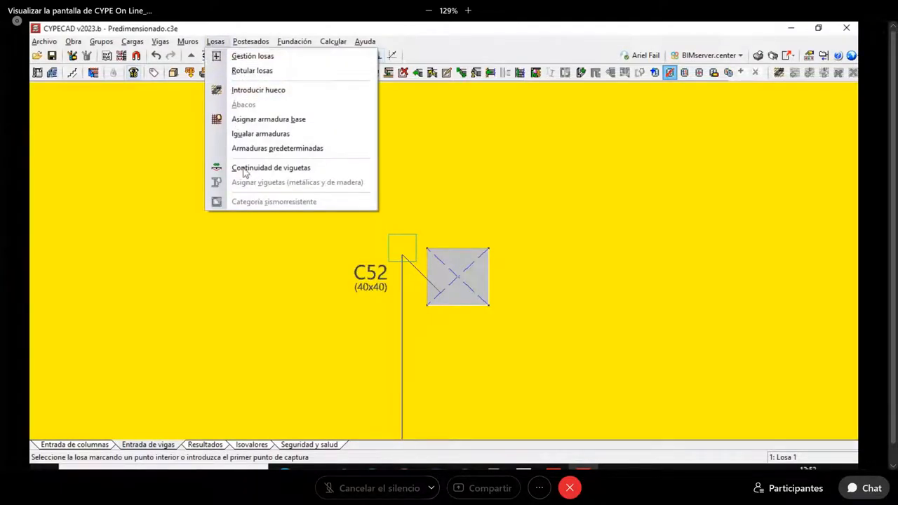
{"action": "left_click", "coordinate": [205, 445]}
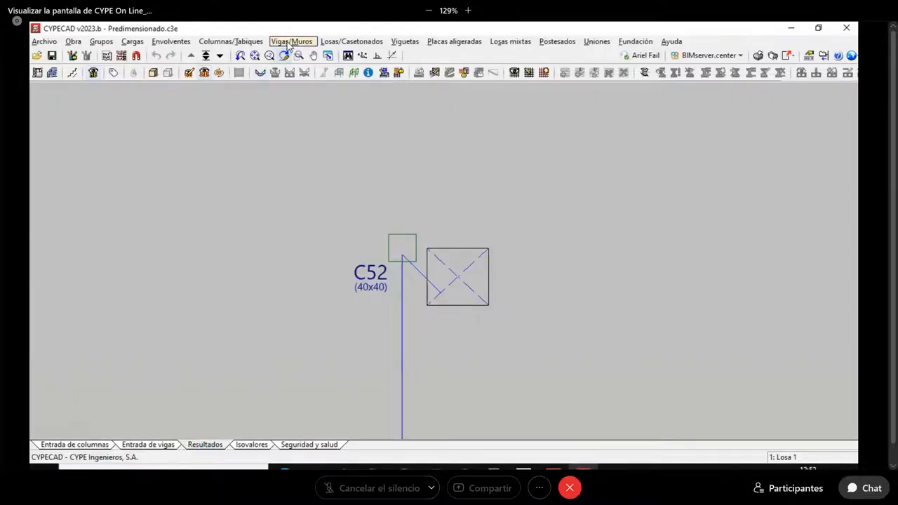
{"action": "left_click", "coordinate": [292, 41]}
{"action": "mouse_move", "coordinate": [352, 42]}
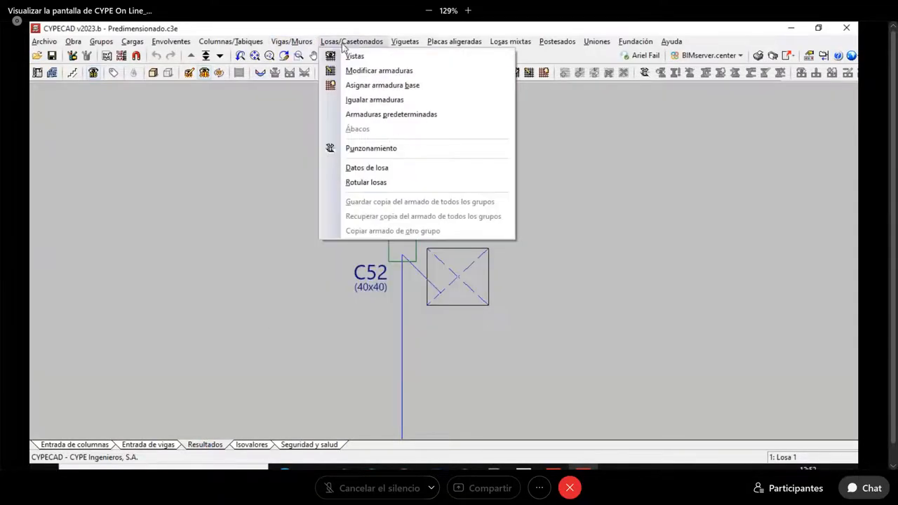
{"action": "left_click", "coordinate": [365, 150]}
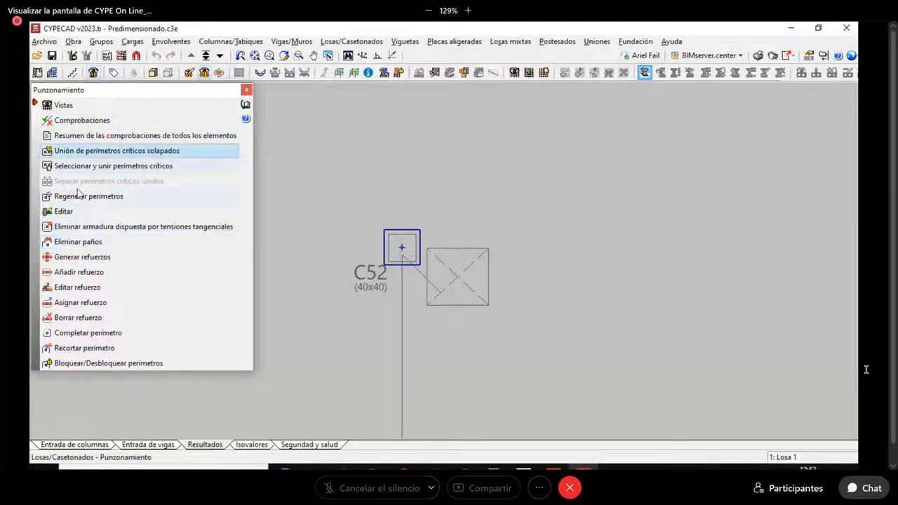
Step: Generate Armados tipo viga punching reinforcement, tipo 1, at column C52 with equal lengths of 150 cm from the support
{"action": "left_click", "coordinate": [73, 257]}
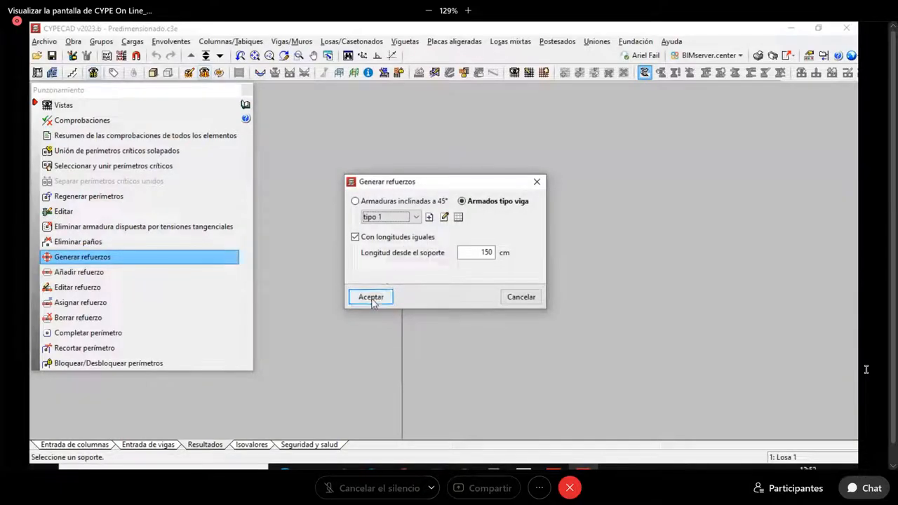
{"action": "left_click", "coordinate": [371, 296]}
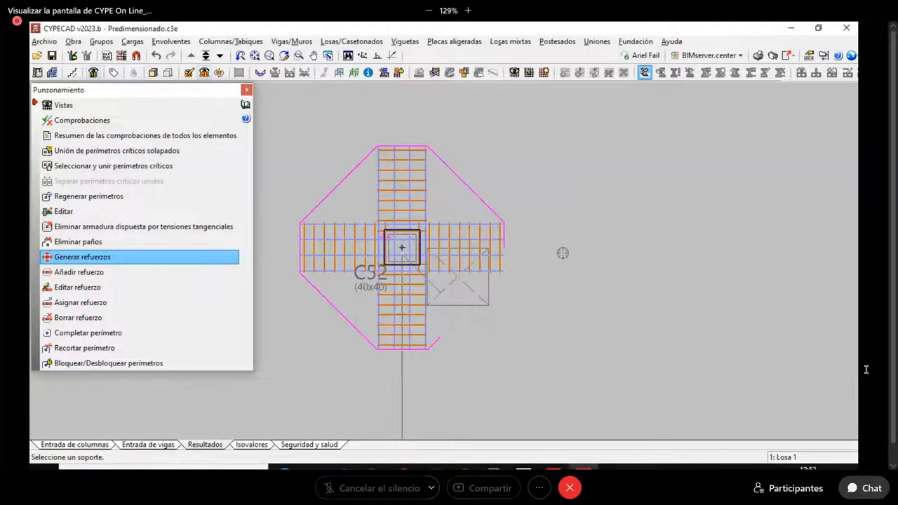
{"action": "scroll", "coordinate": [424, 282], "scroll_direction": "up", "scroll_amount": 2}
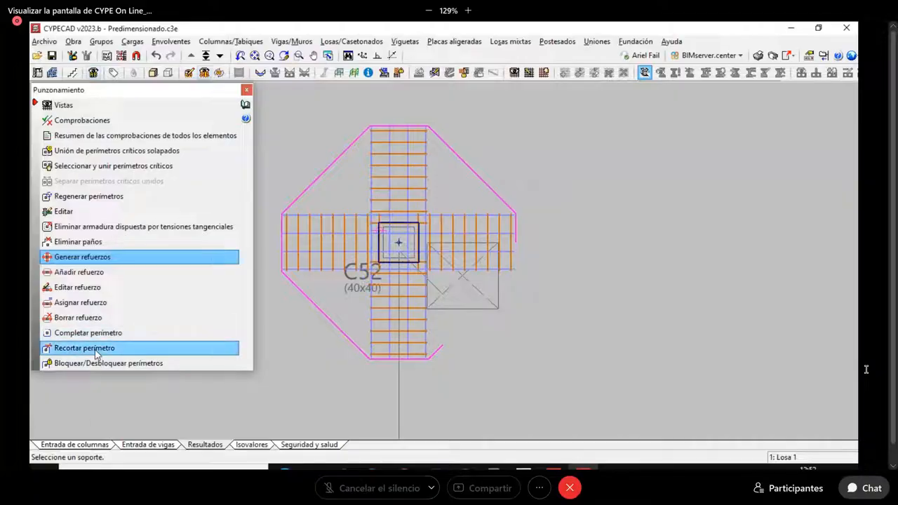
Step: Delete both the horizontal and vertical punching reinforcement strips at column C52
{"action": "left_click", "coordinate": [70, 319]}
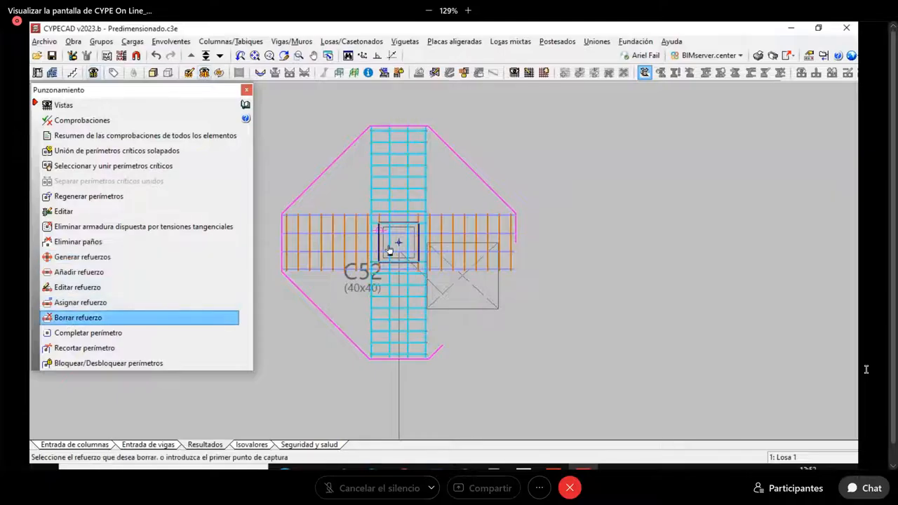
{"action": "left_click", "coordinate": [454, 245]}
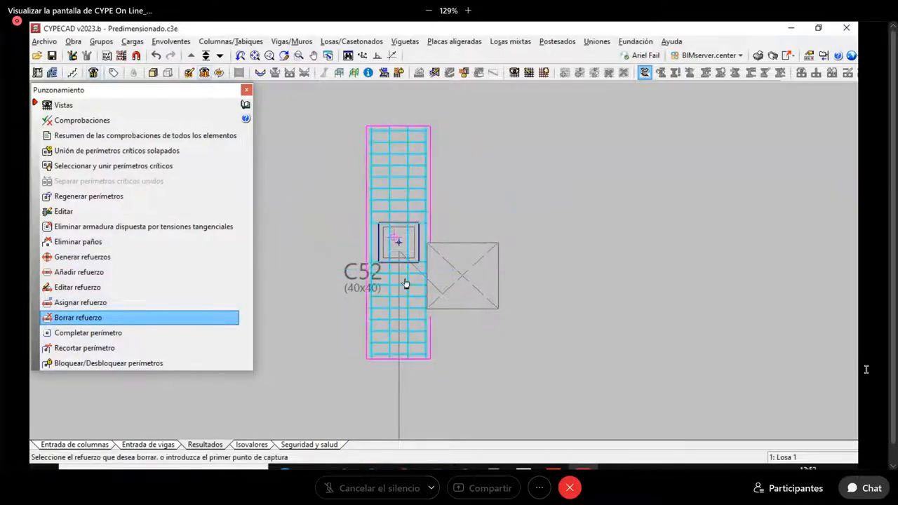
{"action": "left_click", "coordinate": [407, 283]}
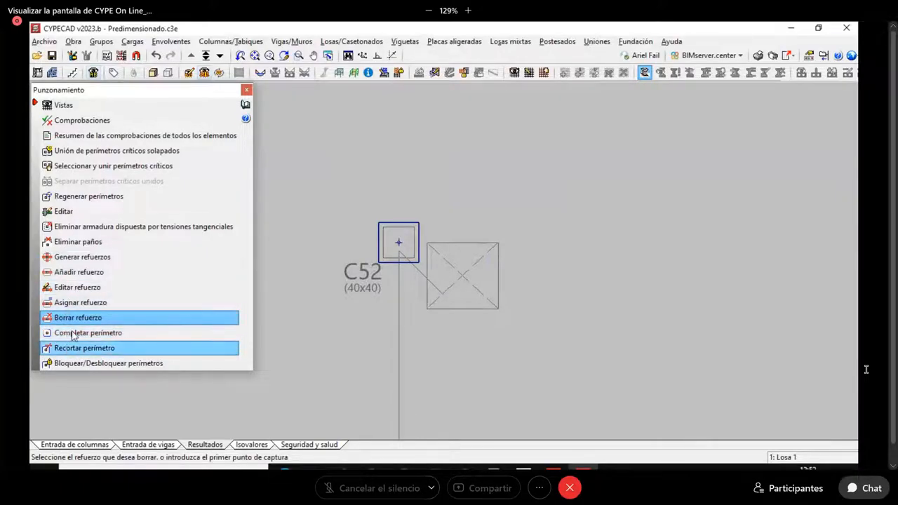
Step: Try to complete the punching perimeter near column C52 and start trimming it
{"action": "left_click", "coordinate": [70, 333]}
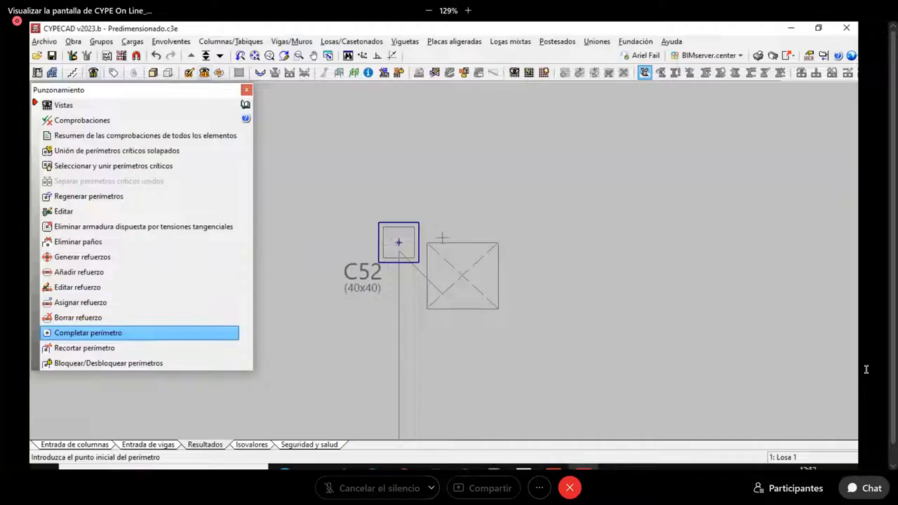
{"action": "left_click", "coordinate": [457, 242]}
{"action": "left_click", "coordinate": [66, 350]}
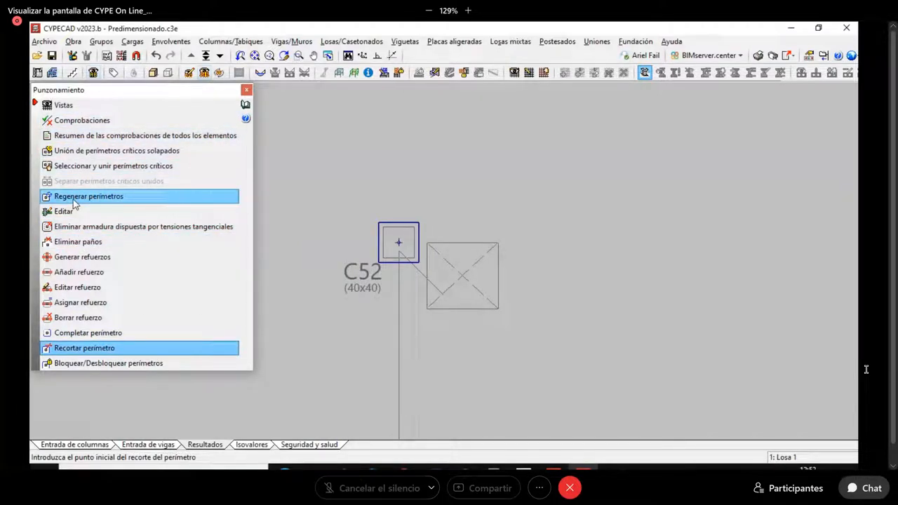
Step: Regenerate the critical punching perimeter around column C52 beside the slab opening and close the punching tools
{"action": "left_click", "coordinate": [384, 278]}
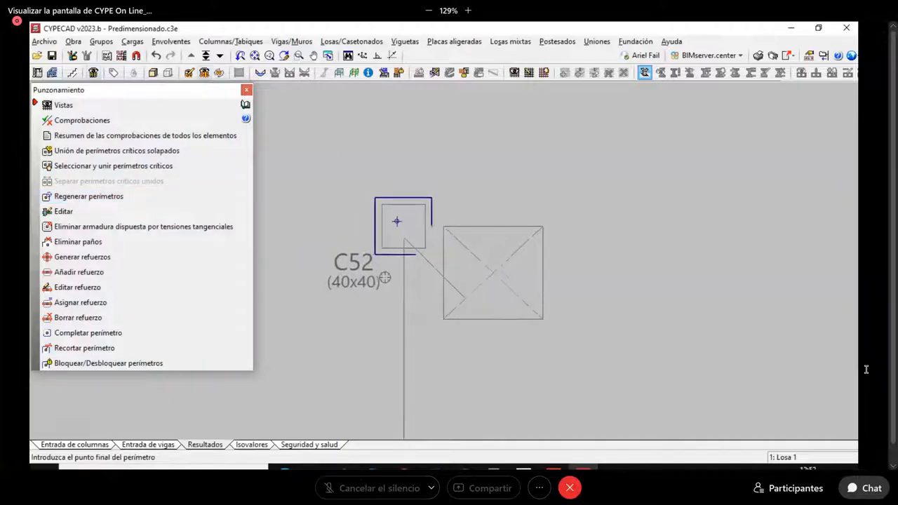
{"action": "scroll", "coordinate": [385, 278], "scroll_direction": "up", "scroll_amount": 2}
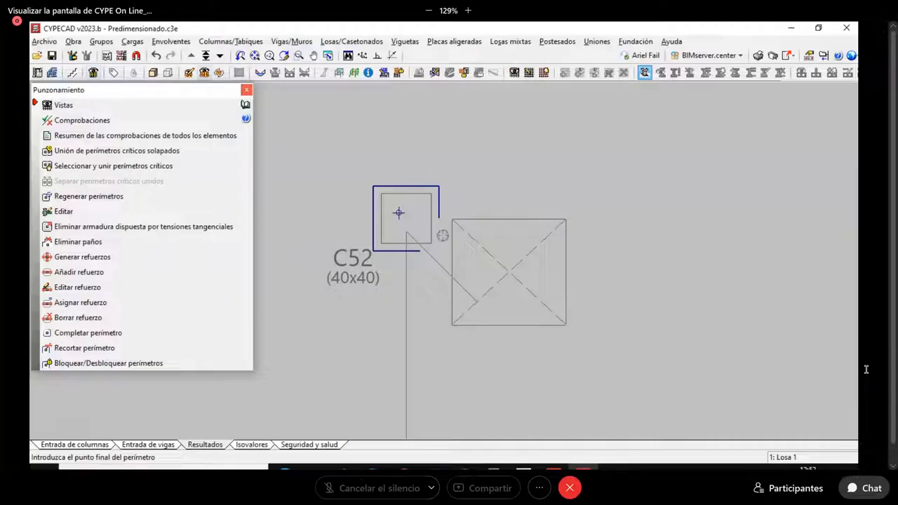
{"action": "scroll", "coordinate": [427, 201], "scroll_direction": "down", "scroll_amount": 2}
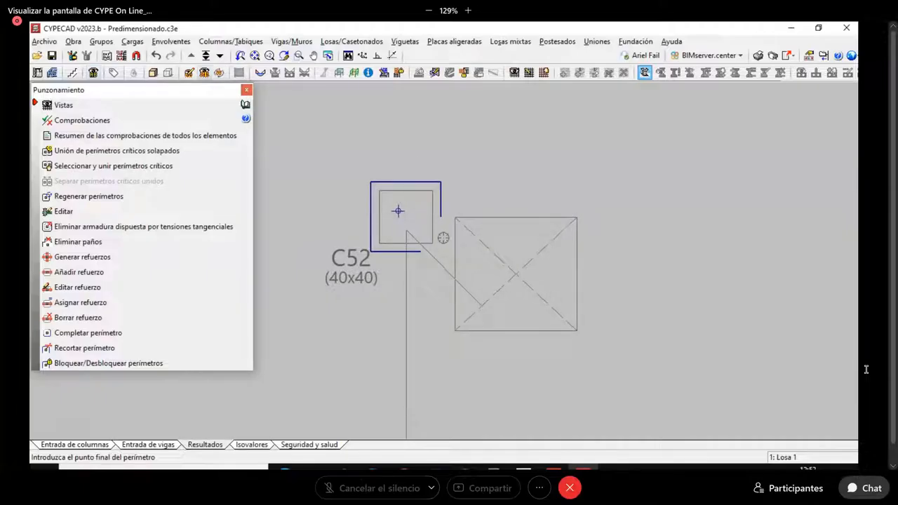
{"action": "left_click", "coordinate": [246, 92]}
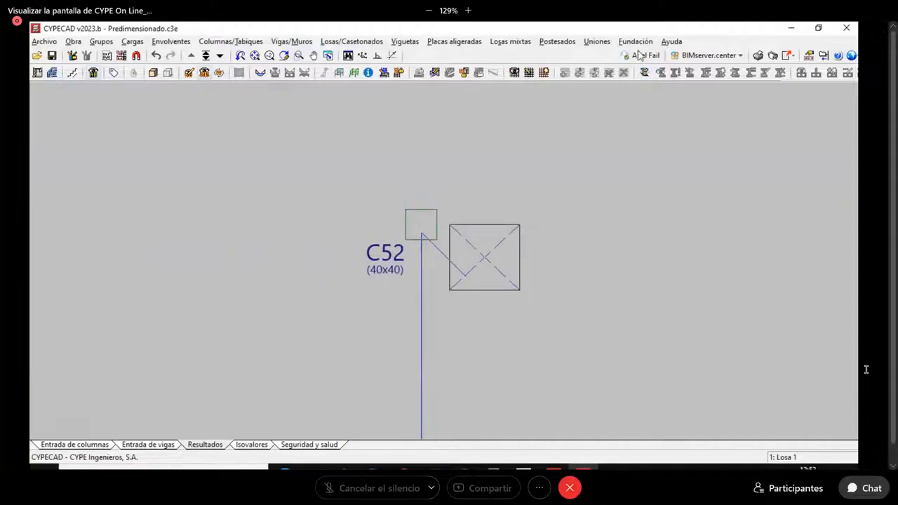
Step: Switch to beam entry and check the solid slab's data near column C52, leaving it without changes
{"action": "left_click", "coordinate": [167, 444]}
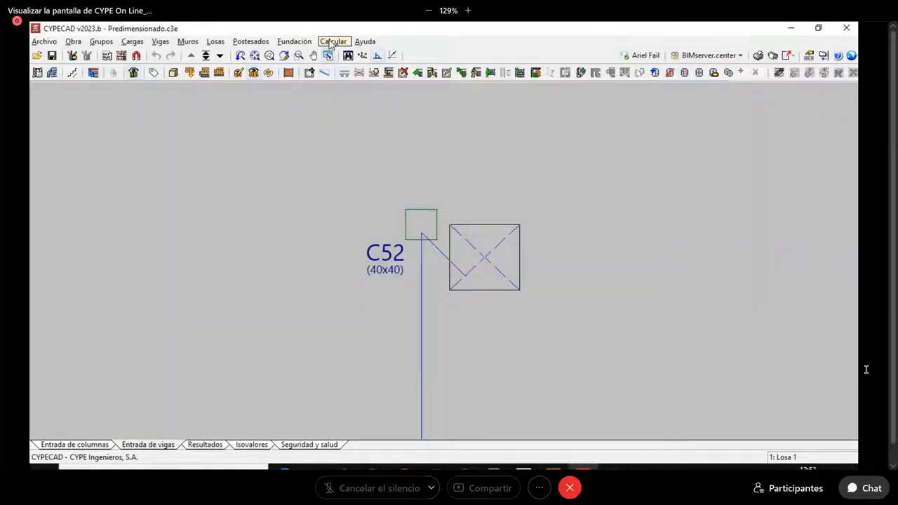
{"action": "left_click", "coordinate": [331, 43]}
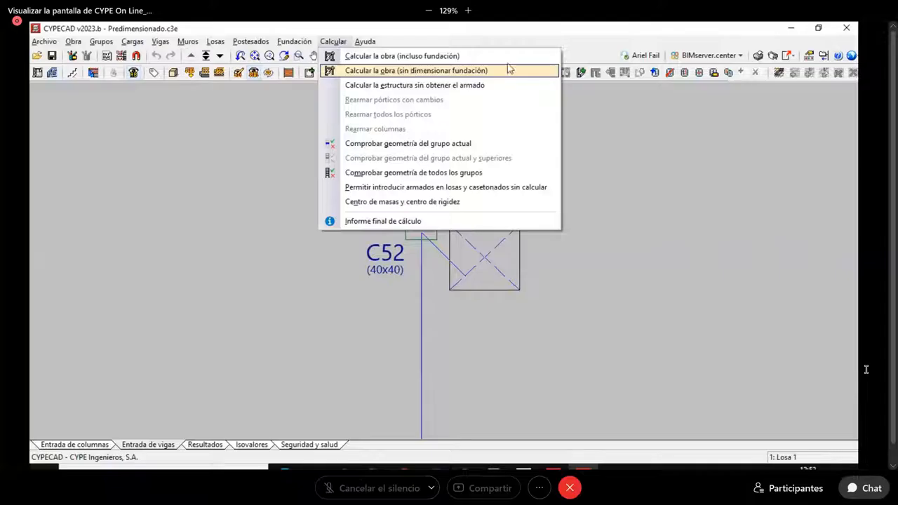
{"action": "left_click", "coordinate": [714, 80]}
{"action": "left_click", "coordinate": [712, 77]}
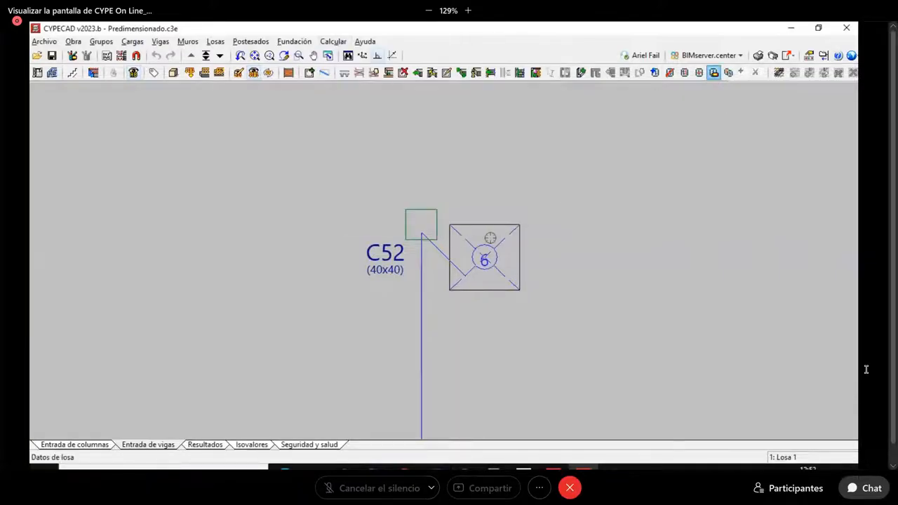
{"action": "left_click", "coordinate": [529, 207]}
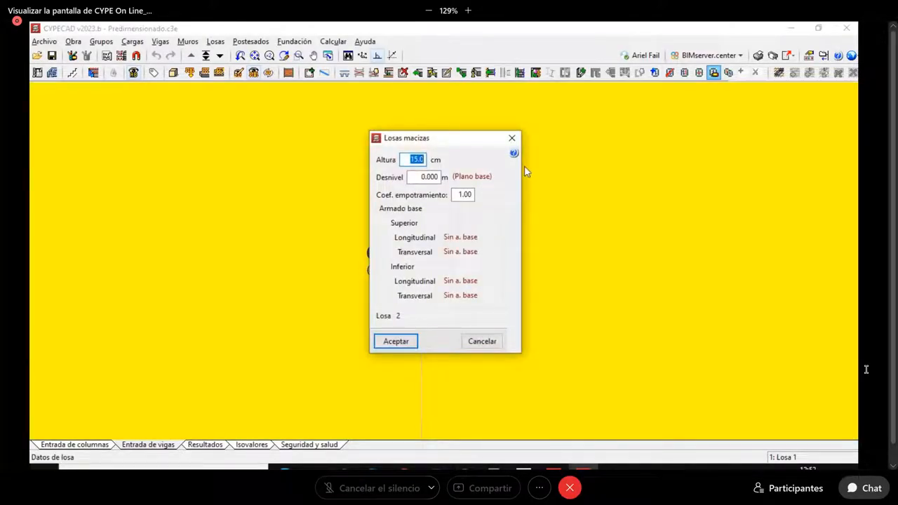
{"action": "left_click", "coordinate": [511, 137]}
Step: Calculate the whole project including the foundation and close the calculation error report
{"action": "left_click", "coordinate": [331, 42]}
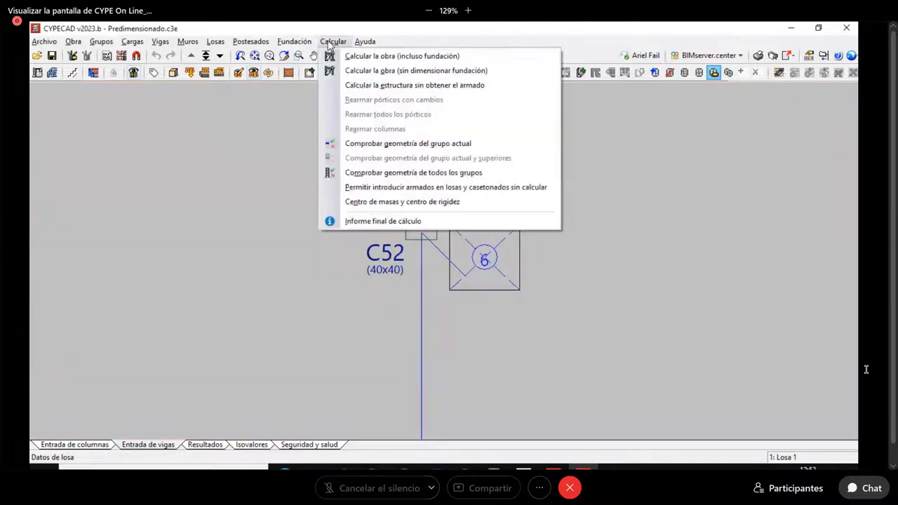
{"action": "left_click", "coordinate": [410, 57]}
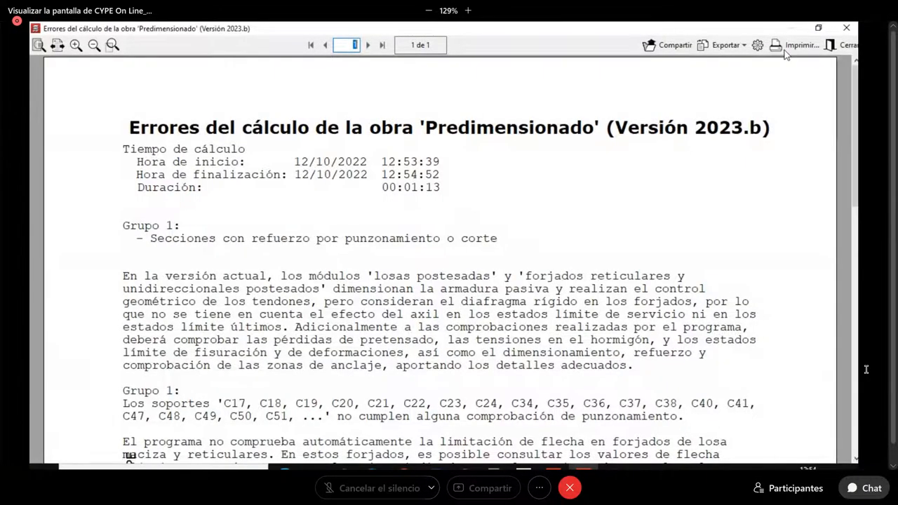
{"action": "left_click", "coordinate": [846, 28]}
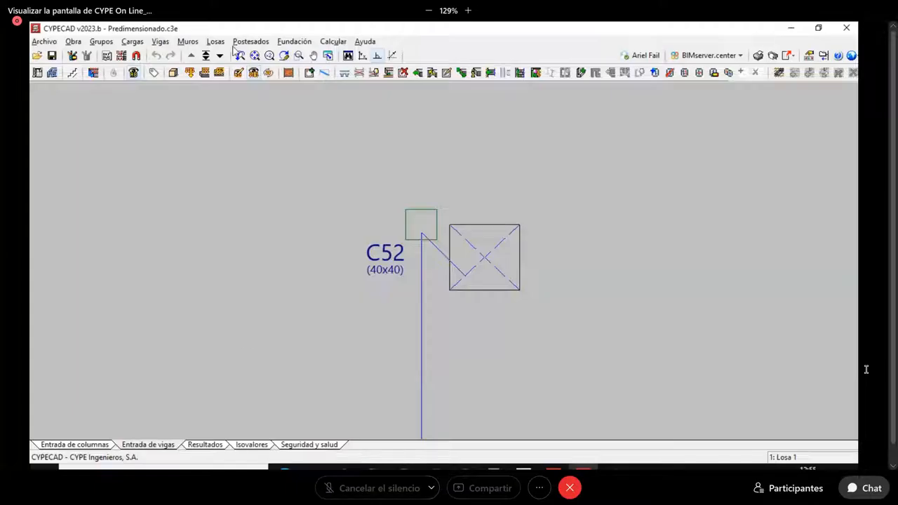
Step: Return to the results view and open the slab punching tools for the area around column C52
{"action": "left_click", "coordinate": [200, 444]}
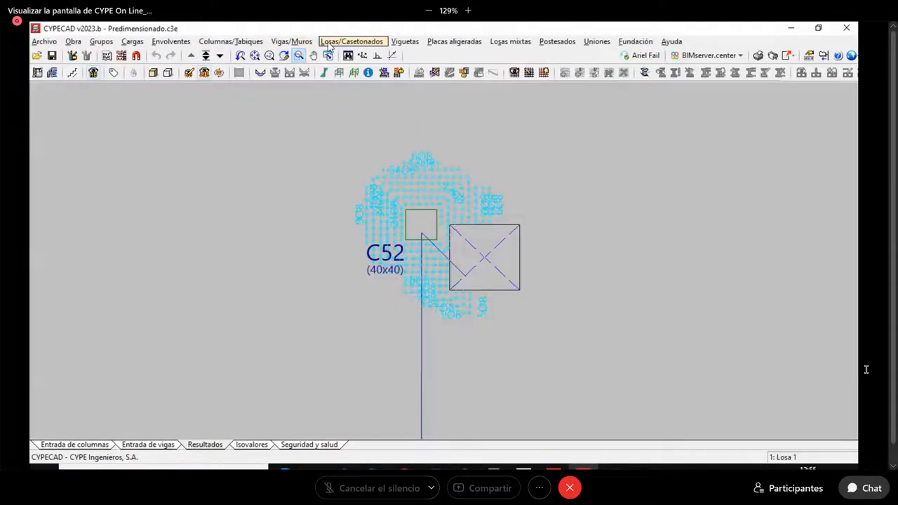
{"action": "left_click", "coordinate": [328, 43]}
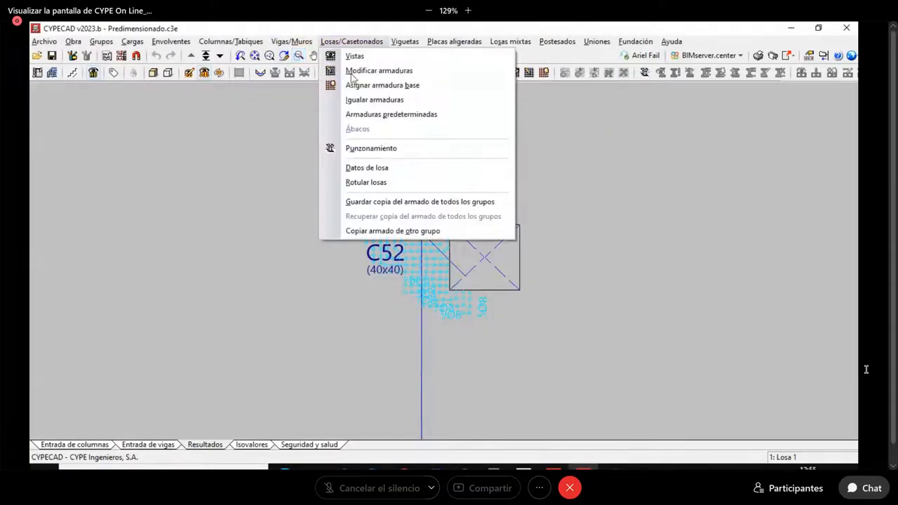
{"action": "left_click", "coordinate": [635, 183]}
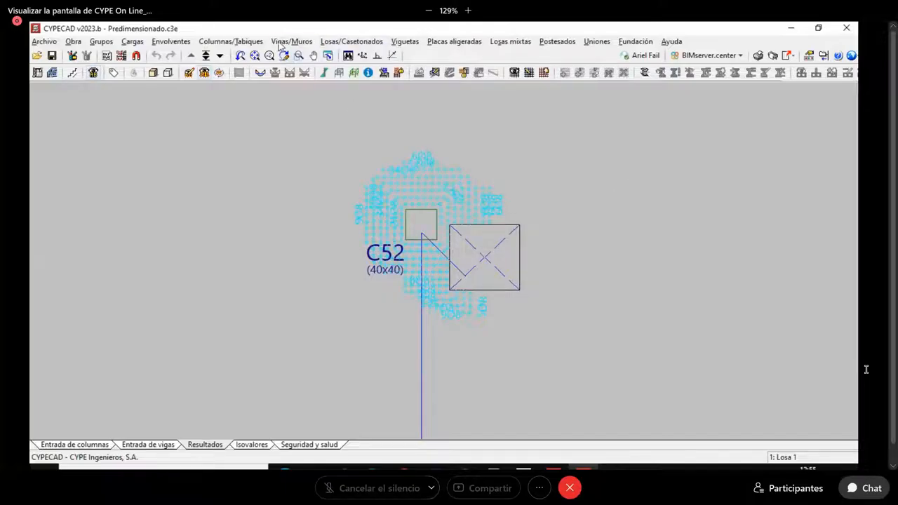
{"action": "left_click", "coordinate": [356, 44]}
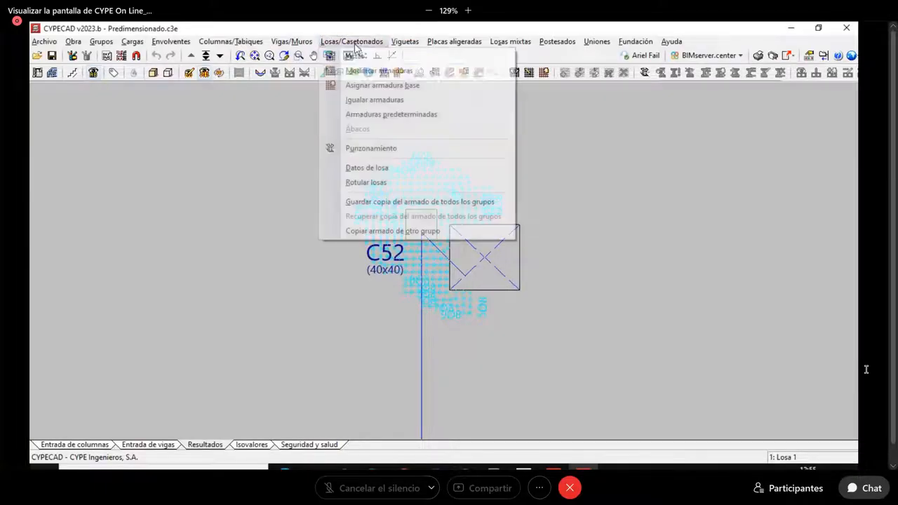
{"action": "left_click", "coordinate": [362, 149]}
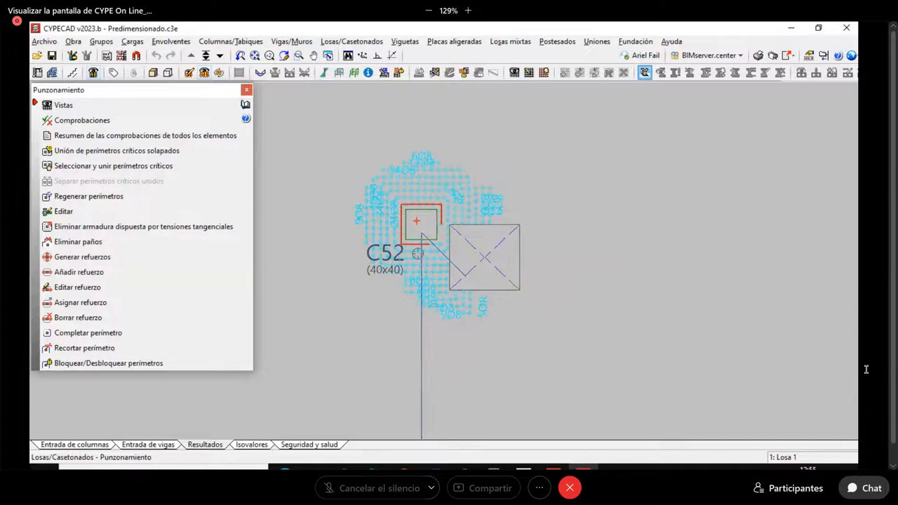
{"action": "scroll", "coordinate": [418, 224], "scroll_direction": "up", "scroll_amount": 1}
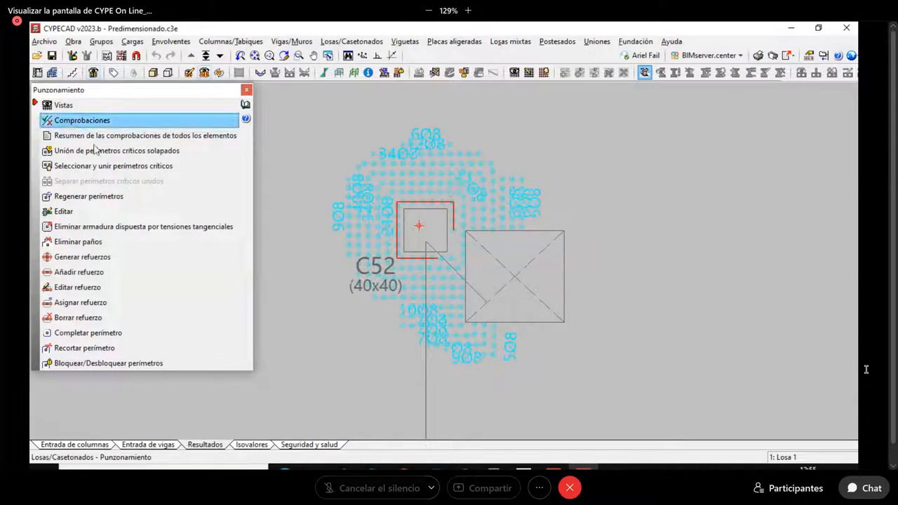
Step: Generate beam-type punching reinforcement (tipo 1) with equal lengths on column C52
{"action": "left_click", "coordinate": [59, 258]}
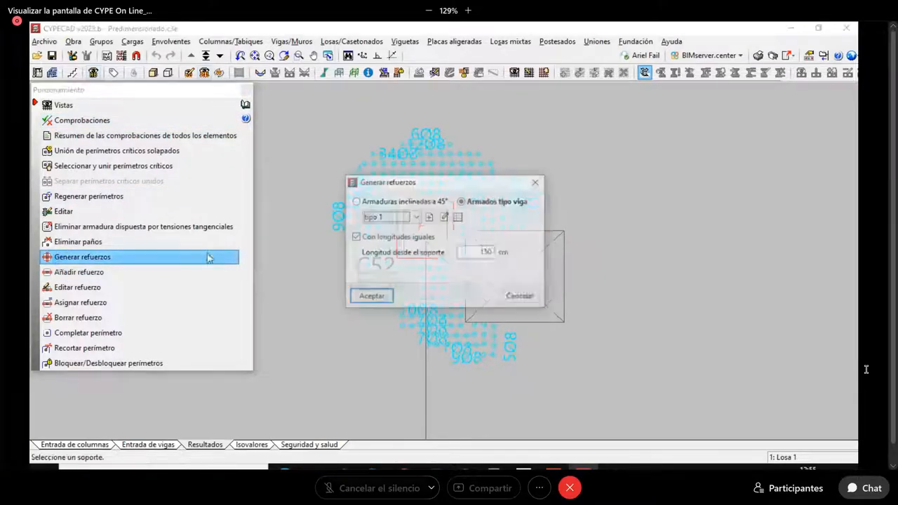
{"action": "left_click", "coordinate": [372, 297]}
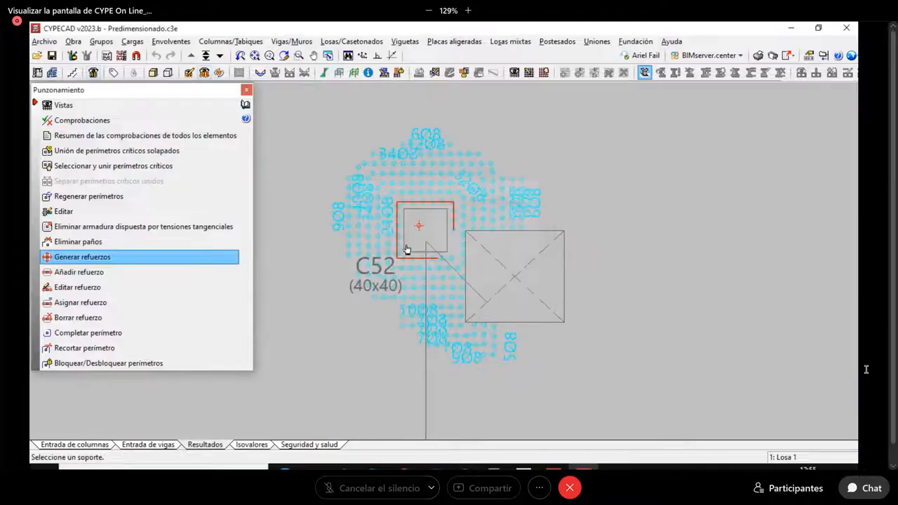
{"action": "left_click", "coordinate": [421, 229]}
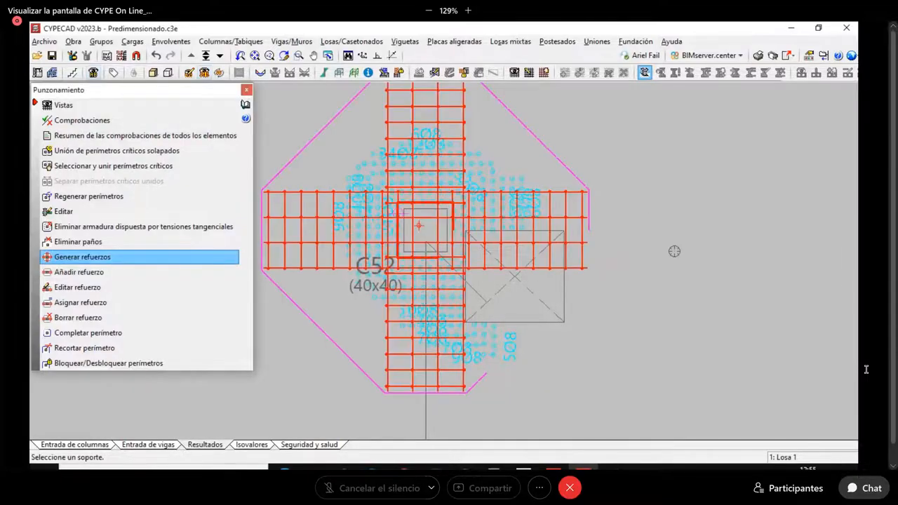
{"action": "scroll", "coordinate": [591, 235], "scroll_direction": "up", "scroll_amount": 3}
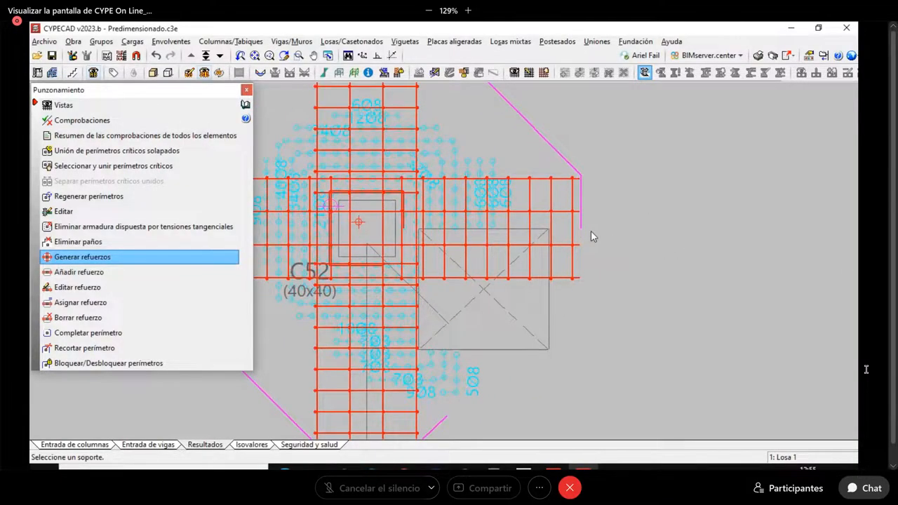
{"action": "scroll", "coordinate": [591, 235], "scroll_direction": "down", "scroll_amount": 2}
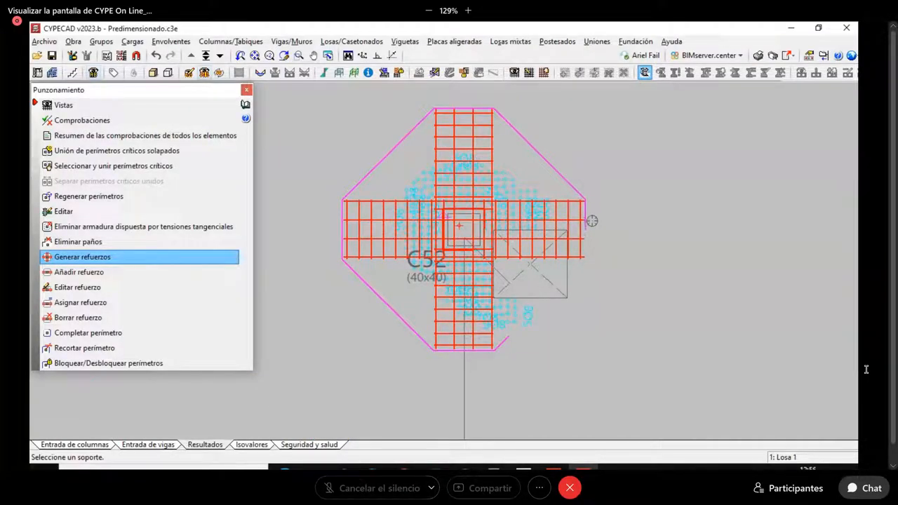
Step: Review the punching checks of column C52 in its detailed verification listing and close the listing
{"action": "left_click", "coordinate": [71, 120]}
{"action": "mouse_move", "coordinate": [473, 241]}
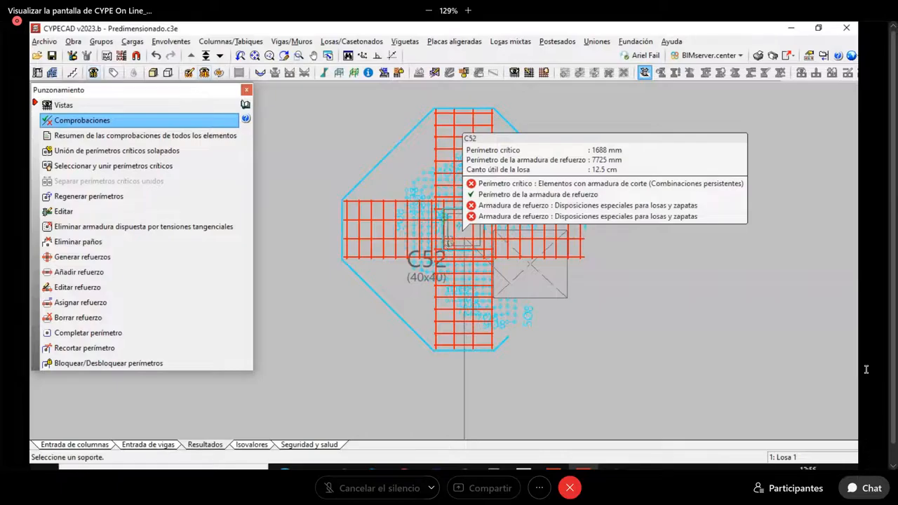
{"action": "left_click", "coordinate": [449, 245]}
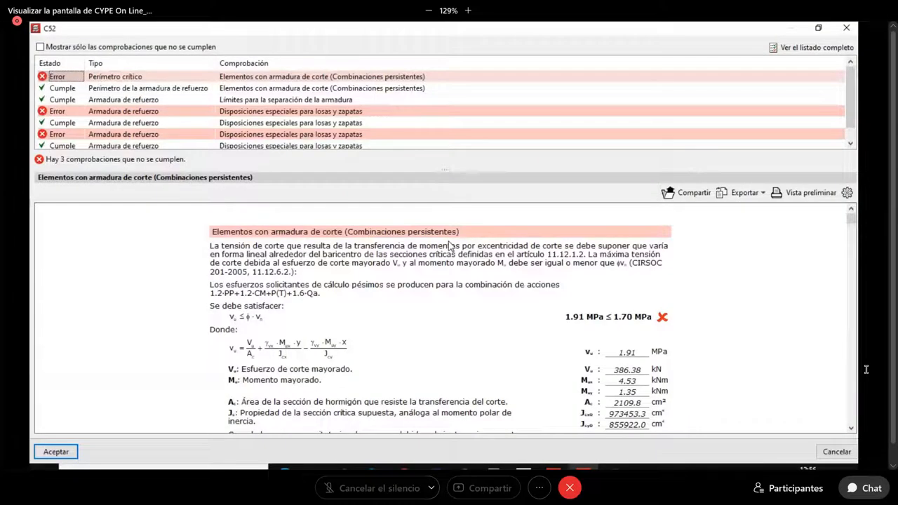
{"action": "left_click", "coordinate": [846, 28]}
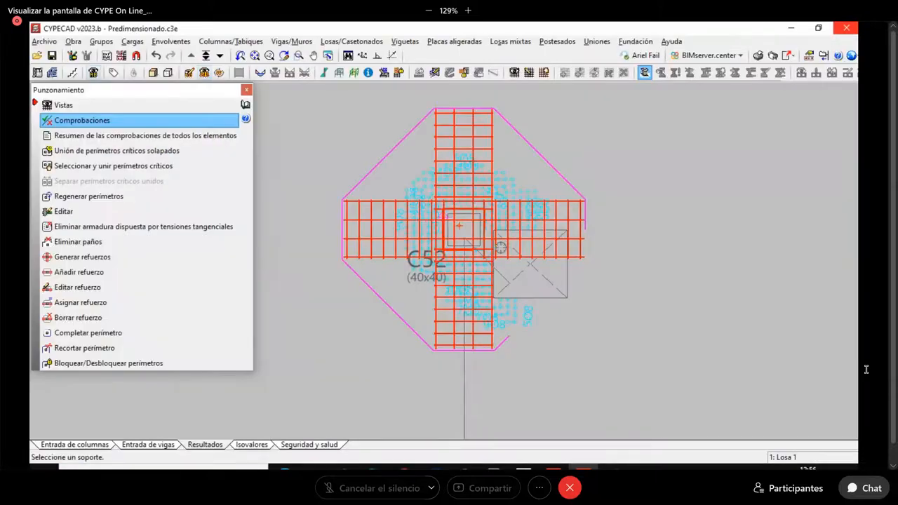
Step: Inspect the beam-type reinforcement around column C52 and the adjacent opening, and close the punching tools
{"action": "scroll", "coordinate": [500, 247], "scroll_direction": "up", "scroll_amount": 4}
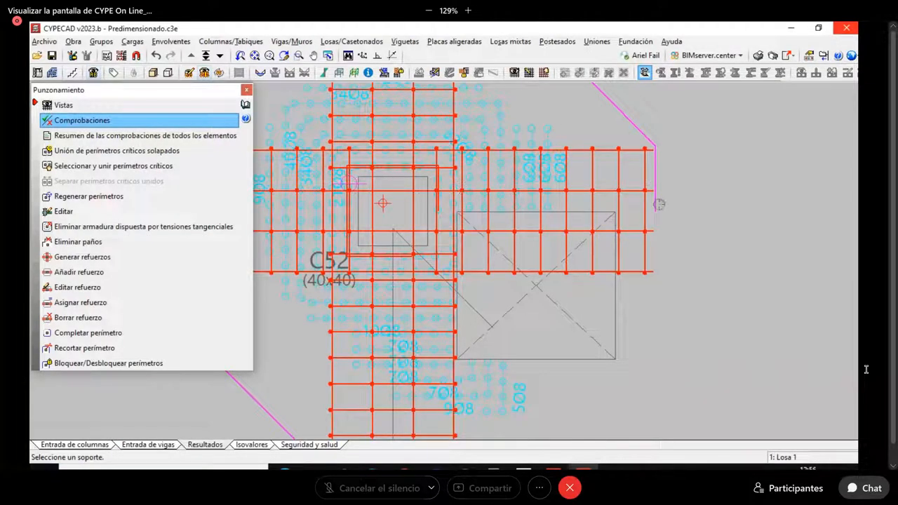
{"action": "left_click", "coordinate": [90, 289]}
{"action": "left_click", "coordinate": [93, 304]}
{"action": "left_click", "coordinate": [84, 317]}
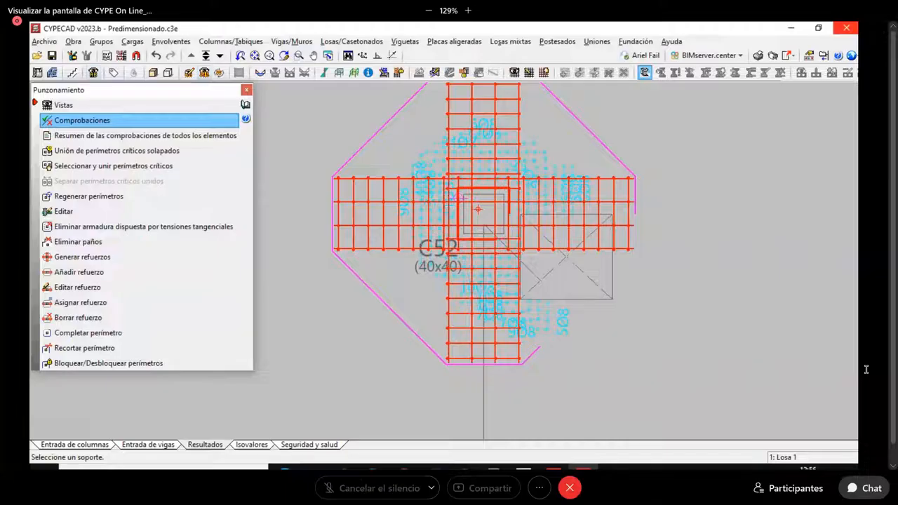
{"action": "middle_click_drag", "start_coordinate": [658, 246], "coordinate": [645, 266]}
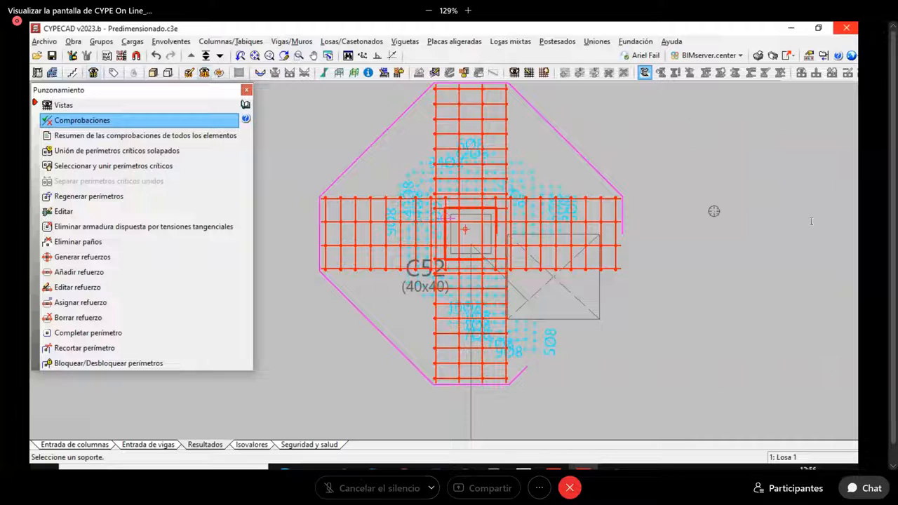
{"action": "left_click", "coordinate": [247, 91]}
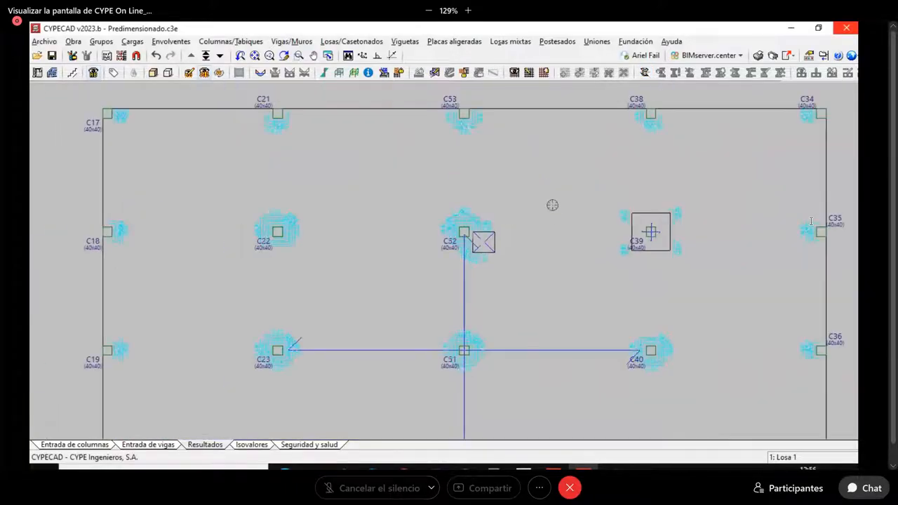
Step: Examine the punching reinforcement around the columns across the different slab plans of the group
{"action": "scroll", "coordinate": [552, 205], "scroll_direction": "down", "scroll_amount": 5}
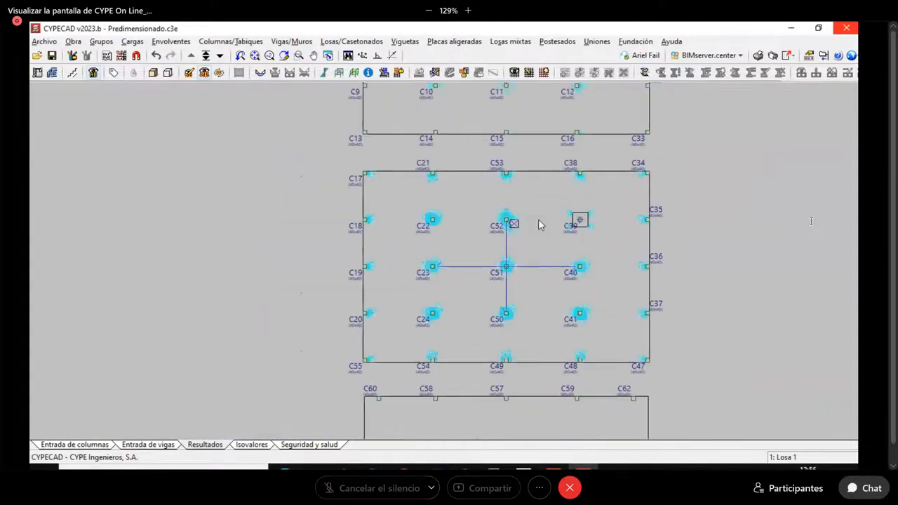
{"action": "scroll", "coordinate": [538, 224], "scroll_direction": "up", "scroll_amount": 3}
{"action": "middle_click_drag", "start_coordinate": [544, 258], "coordinate": [513, 232]}
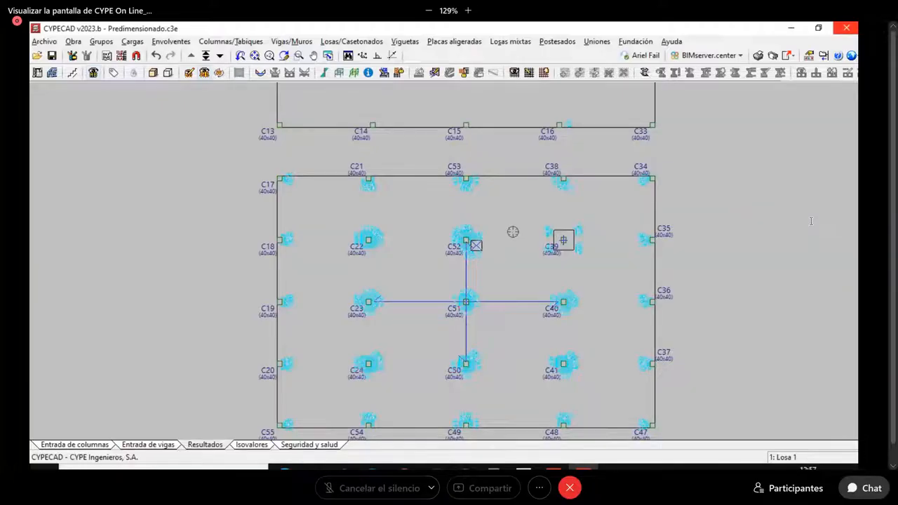
{"action": "scroll", "coordinate": [491, 262], "scroll_direction": "down", "scroll_amount": 5}
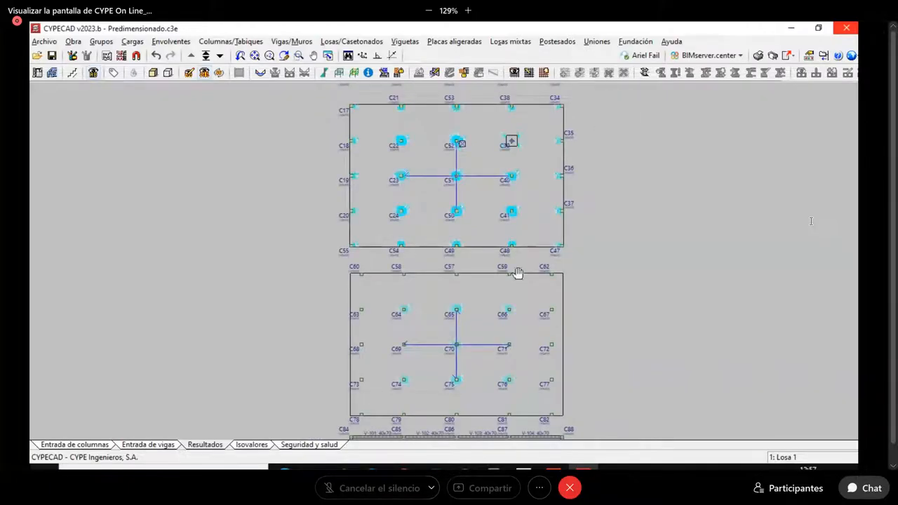
{"action": "middle_click_drag", "start_coordinate": [517, 274], "coordinate": [533, 341]}
{"action": "scroll", "coordinate": [531, 224], "scroll_direction": "up", "scroll_amount": 5}
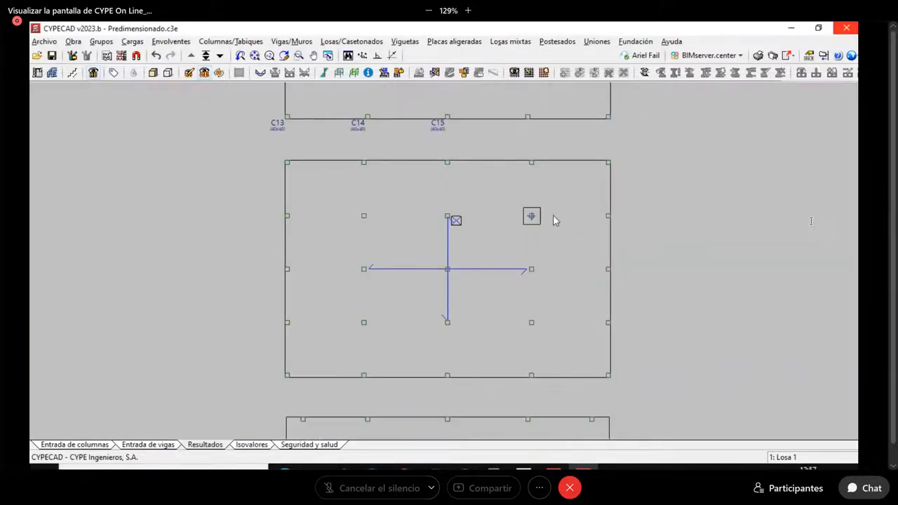
{"action": "scroll", "coordinate": [551, 222], "scroll_direction": "down", "scroll_amount": 4}
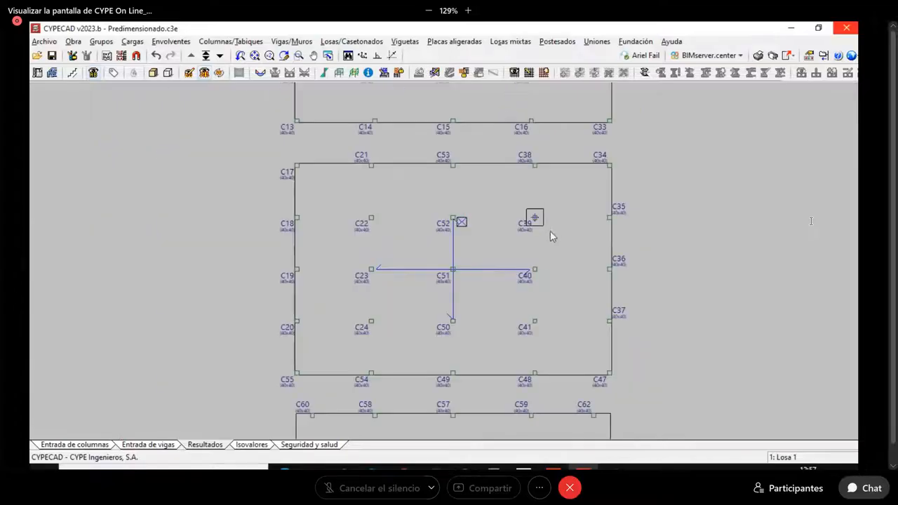
{"action": "scroll", "coordinate": [457, 383], "scroll_direction": "up", "scroll_amount": 3}
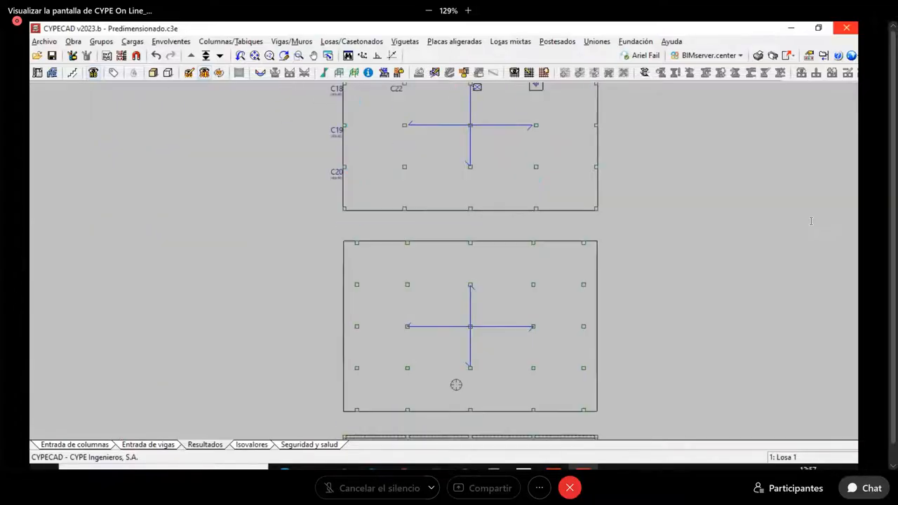
Step: In beam entry, define a new waffle slab (Losas casetonadas) using the lost polystyrene caseton FOREL 27(30)_n14, with ribs parallel to a beam
{"action": "scroll", "coordinate": [457, 382], "scroll_direction": "up", "scroll_amount": 1}
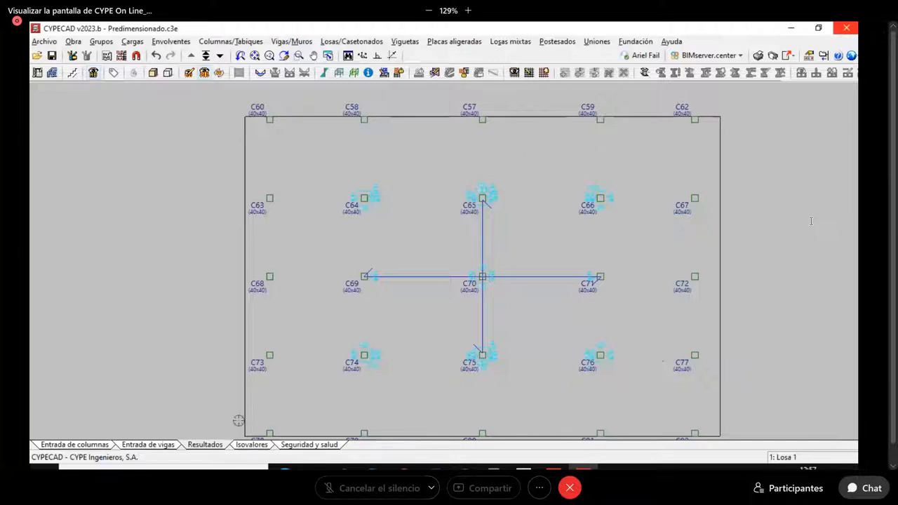
{"action": "left_click", "coordinate": [160, 446]}
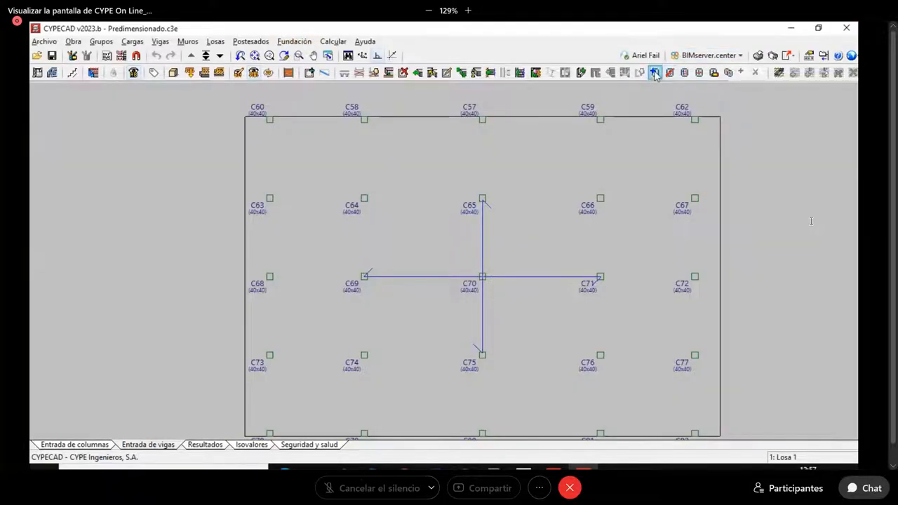
{"action": "left_click", "coordinate": [653, 72]}
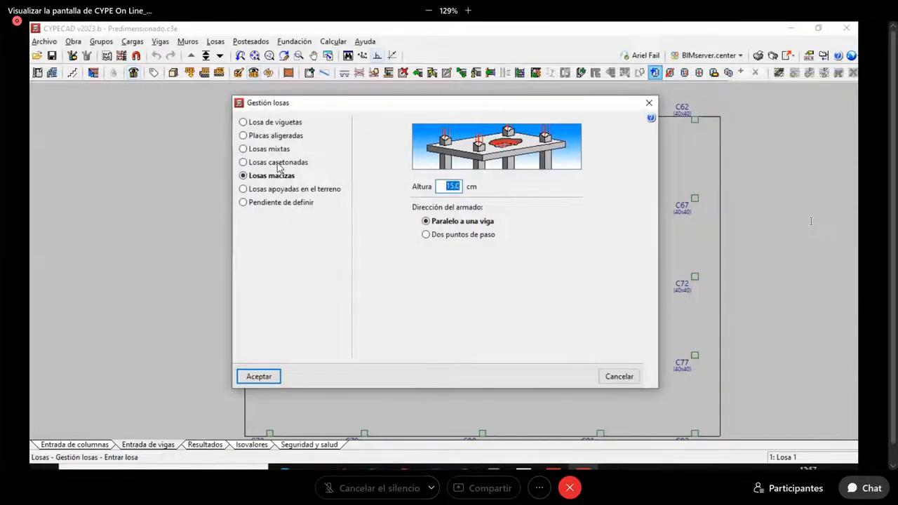
{"action": "left_click", "coordinate": [279, 166]}
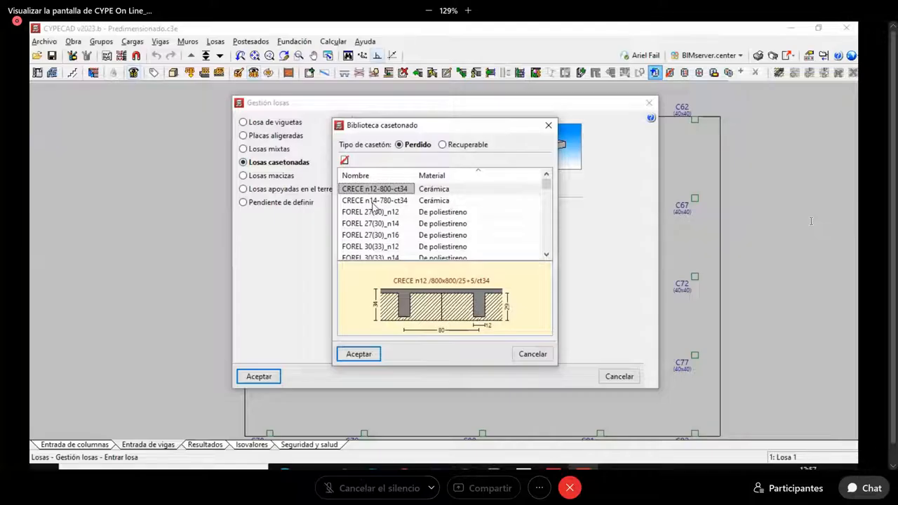
{"action": "left_click", "coordinate": [374, 201]}
{"action": "left_click", "coordinate": [386, 212]}
{"action": "left_click", "coordinate": [385, 223]}
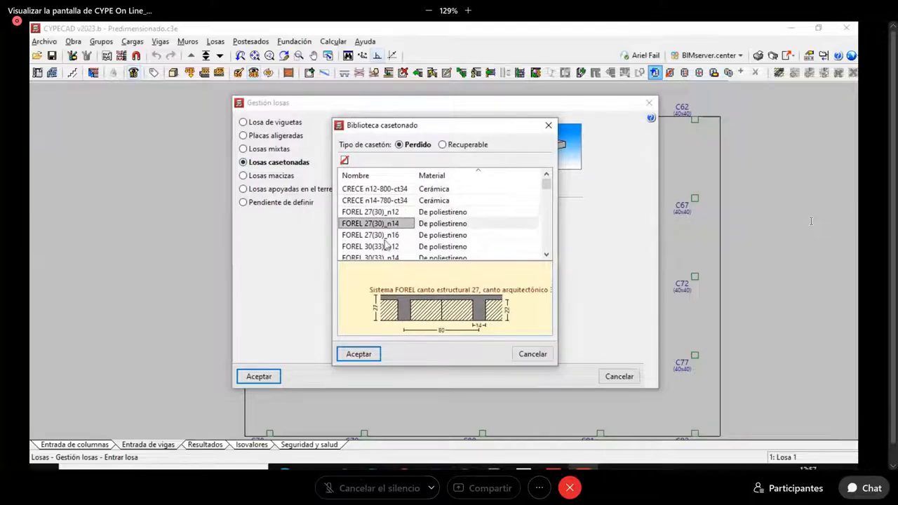
{"action": "left_click", "coordinate": [385, 235]}
{"action": "left_click", "coordinate": [387, 222]}
{"action": "left_click", "coordinate": [358, 355]}
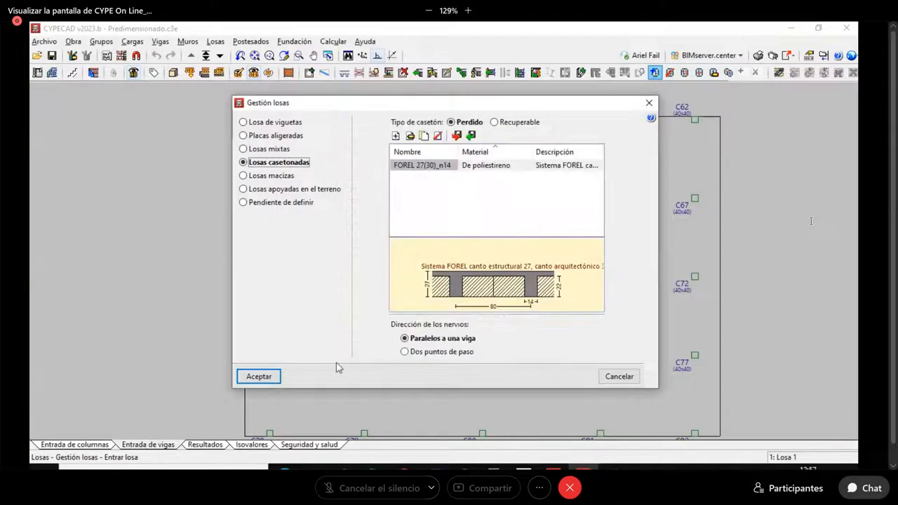
{"action": "left_click", "coordinate": [273, 377]}
Step: Assign the waffle slab to the panel spanning columns C57 to C82, align its ribs with the upper edge, and finish slab entry
{"action": "left_click", "coordinate": [284, 296]}
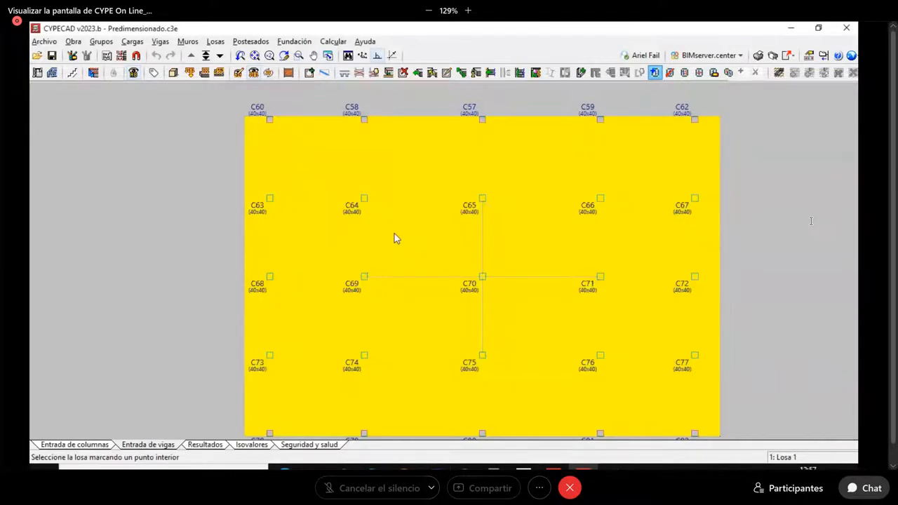
{"action": "left_click", "coordinate": [394, 238]}
{"action": "left_click", "coordinate": [381, 215]}
{"action": "left_click", "coordinate": [413, 228]}
{"action": "left_click", "coordinate": [427, 133]}
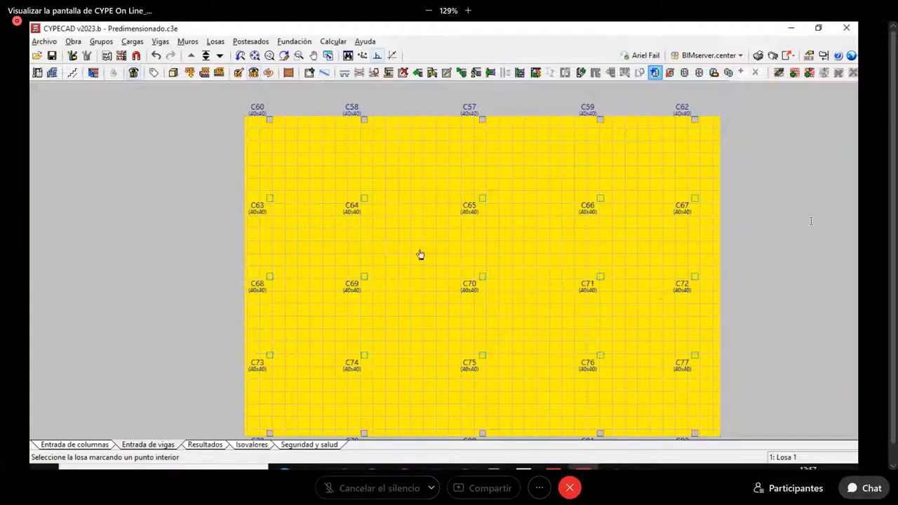
{"action": "scroll", "coordinate": [349, 187], "scroll_direction": "up", "scroll_amount": 3}
{"action": "scroll", "coordinate": [351, 187], "scroll_direction": "up", "scroll_amount": 4}
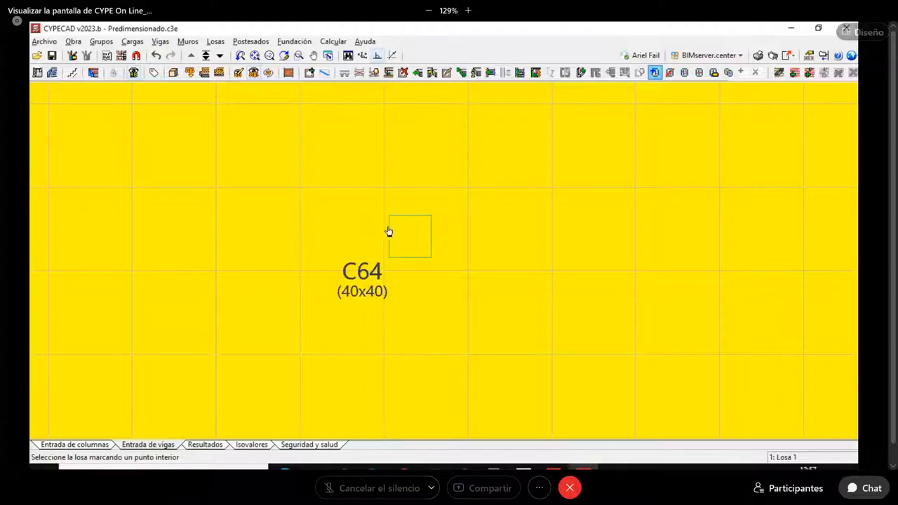
{"action": "scroll", "coordinate": [424, 234], "scroll_direction": "down", "scroll_amount": 3}
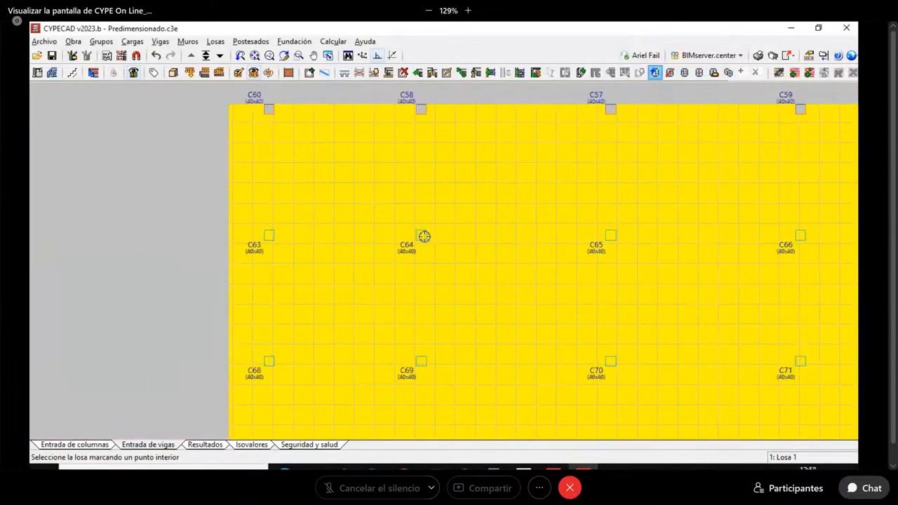
{"action": "scroll", "coordinate": [424, 236], "scroll_direction": "down", "scroll_amount": 3}
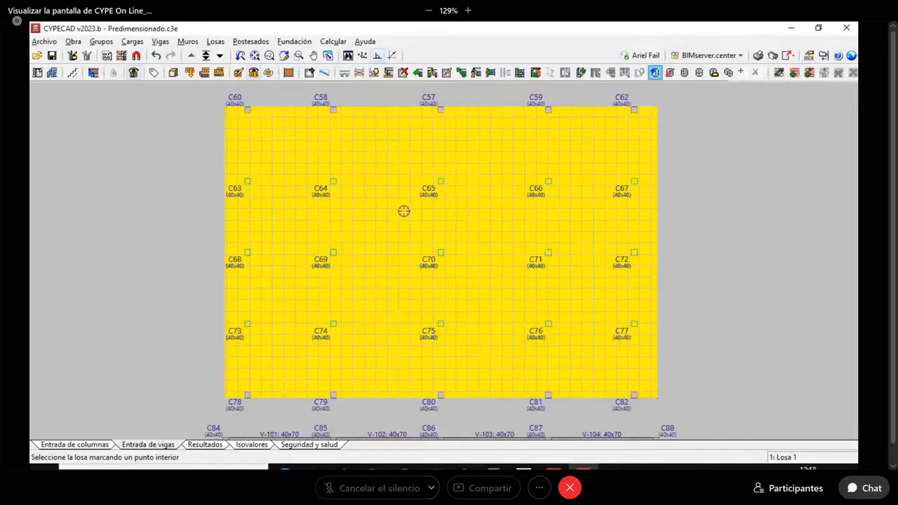
{"action": "middle_click_drag", "start_coordinate": [403, 211], "coordinate": [414, 227]}
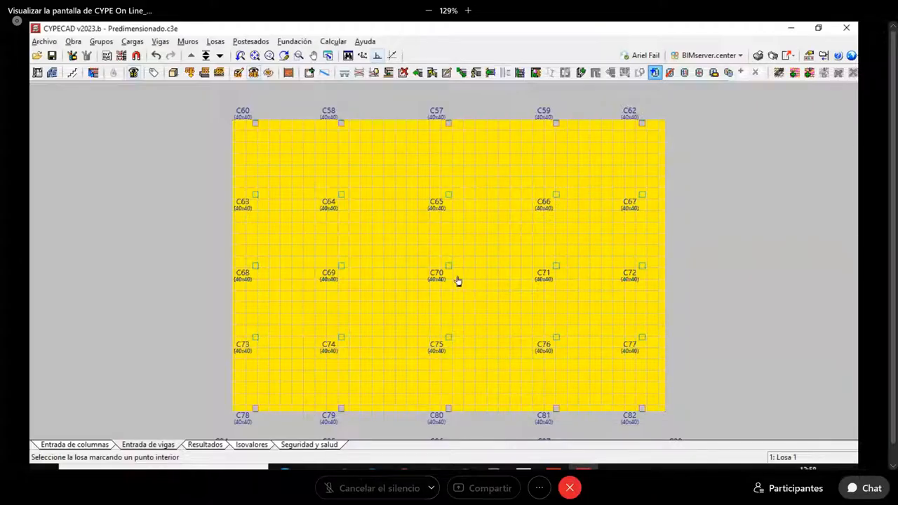
{"action": "right_click", "coordinate": [97, 94]}
Step: Review the ábaco generation settings for vision angle, solid length, and minimum and maximum lengths, and close them without changes
{"action": "left_click", "coordinate": [215, 41]}
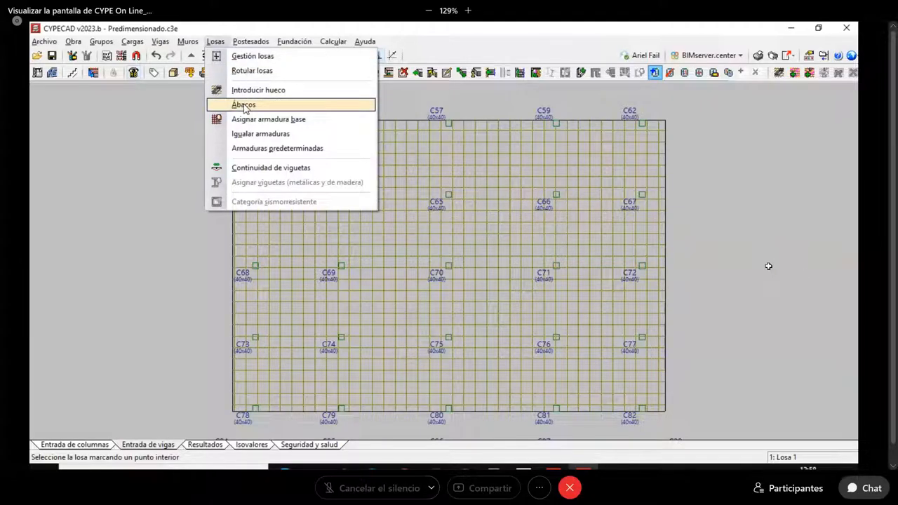
{"action": "left_click", "coordinate": [244, 105]}
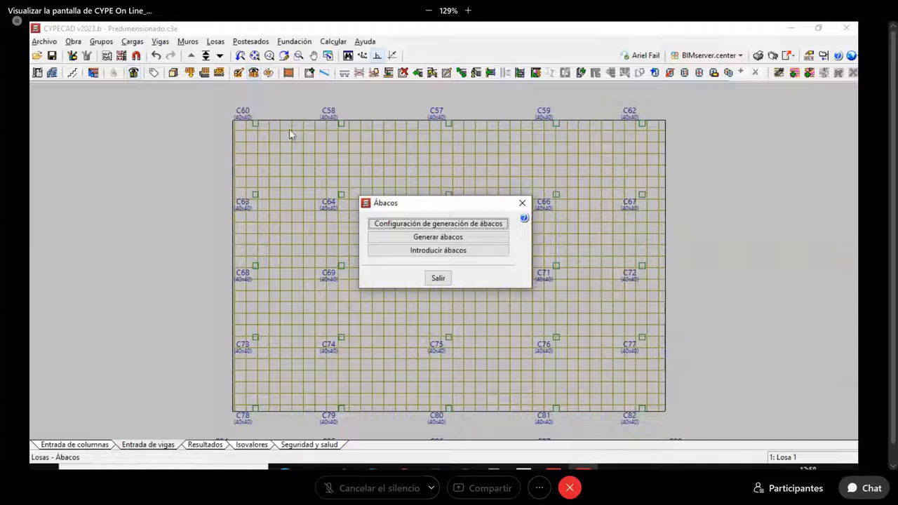
{"action": "left_click", "coordinate": [469, 226]}
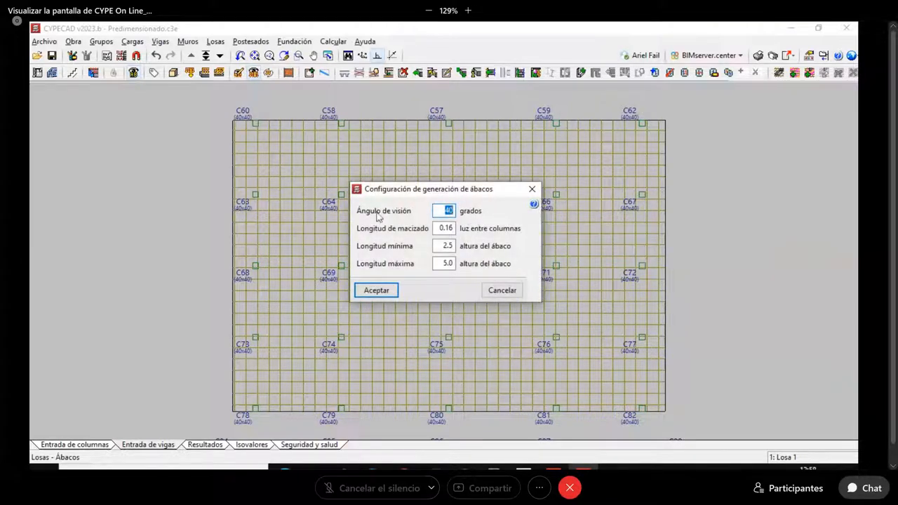
{"action": "left_click", "coordinate": [533, 203]}
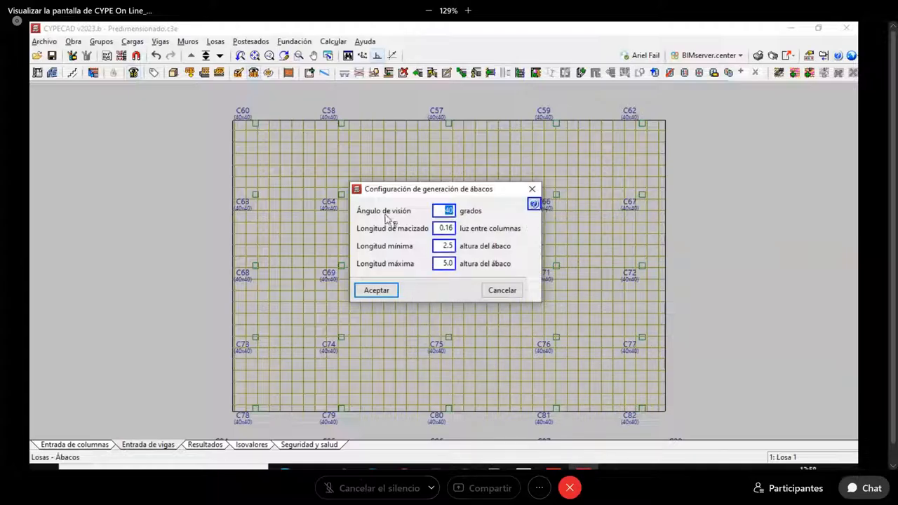
{"action": "right_click", "coordinate": [507, 215]}
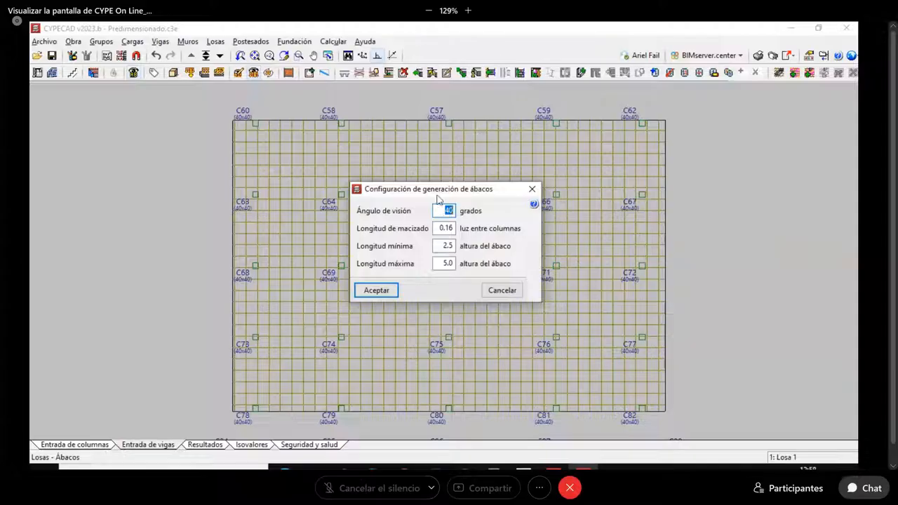
{"action": "left_click_drag", "start_coordinate": [437, 196], "coordinate": [272, 172]}
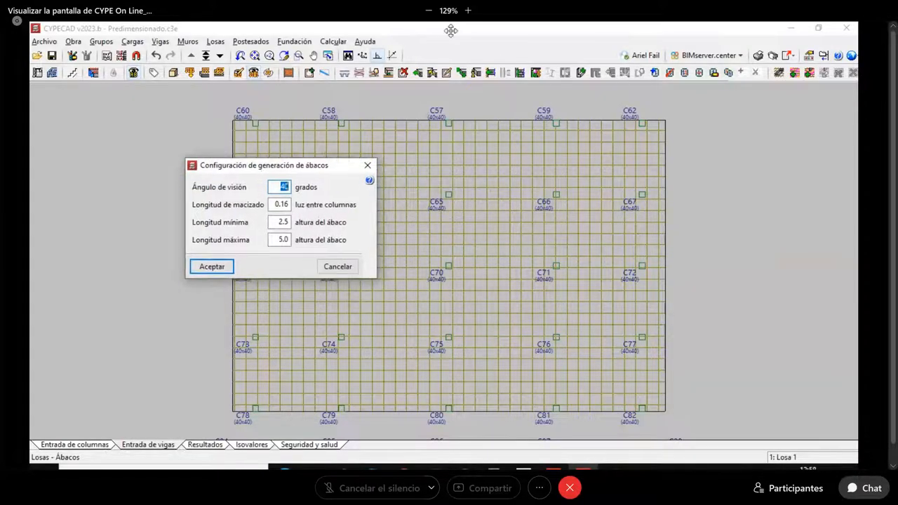
{"action": "left_click", "coordinate": [614, 35]}
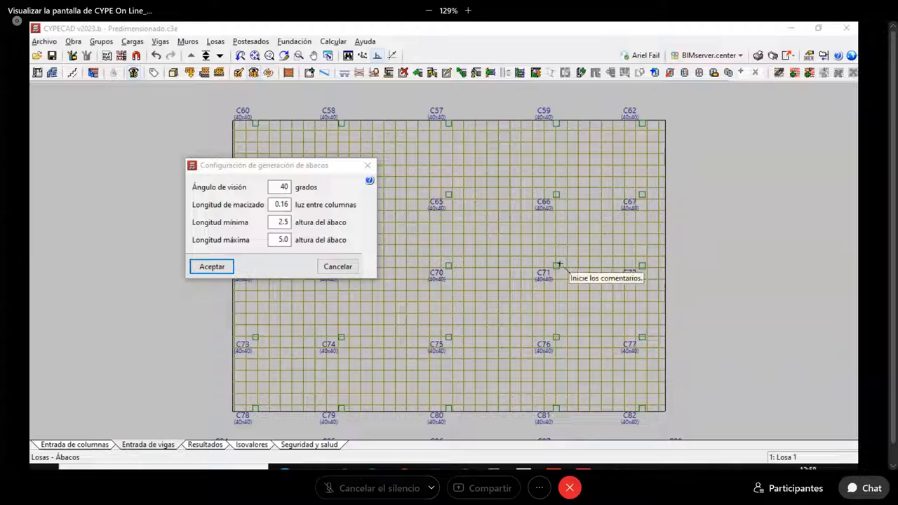
{"action": "left_click_drag", "start_coordinate": [571, 213], "coordinate": [575, 192]}
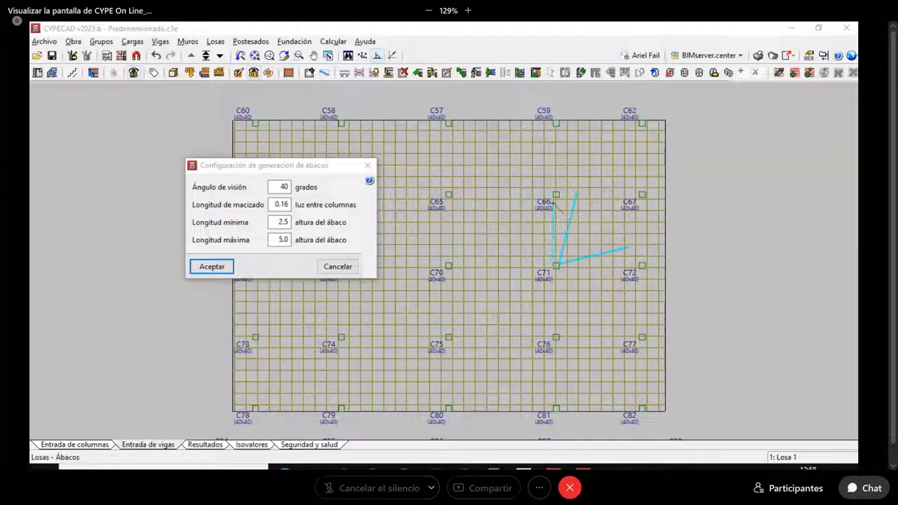
{"action": "left_click", "coordinate": [527, 202]}
{"action": "left_click", "coordinate": [496, 265]}
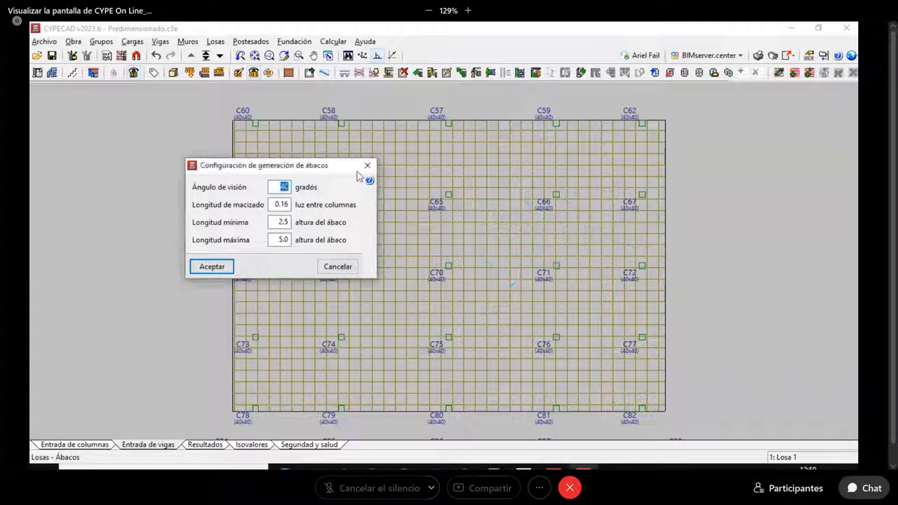
{"action": "left_click", "coordinate": [367, 166]}
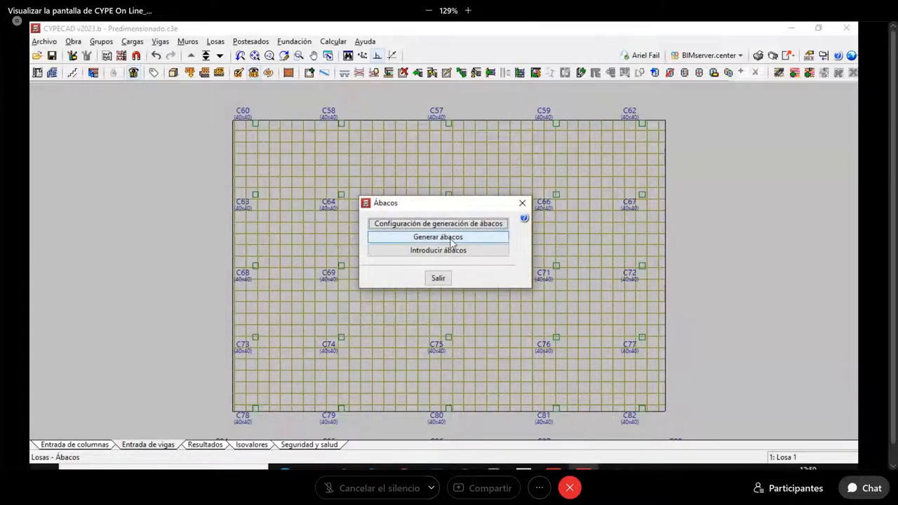
Step: Generate the ábacos automatically around the columns of the waffle slab and exit the Ábacos dialog
{"action": "left_click", "coordinate": [445, 240]}
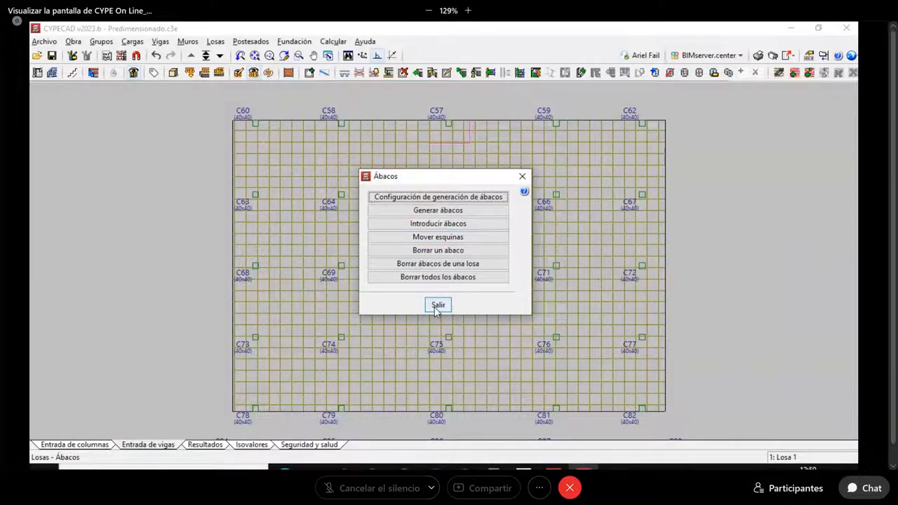
{"action": "left_click", "coordinate": [438, 306]}
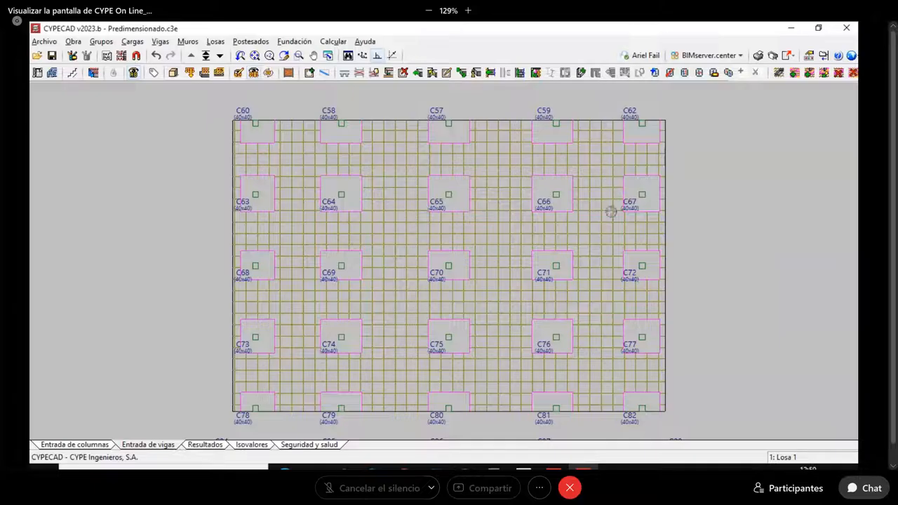
{"action": "scroll", "coordinate": [609, 217], "scroll_direction": "up", "scroll_amount": 1}
{"action": "scroll", "coordinate": [569, 278], "scroll_direction": "up", "scroll_amount": 3}
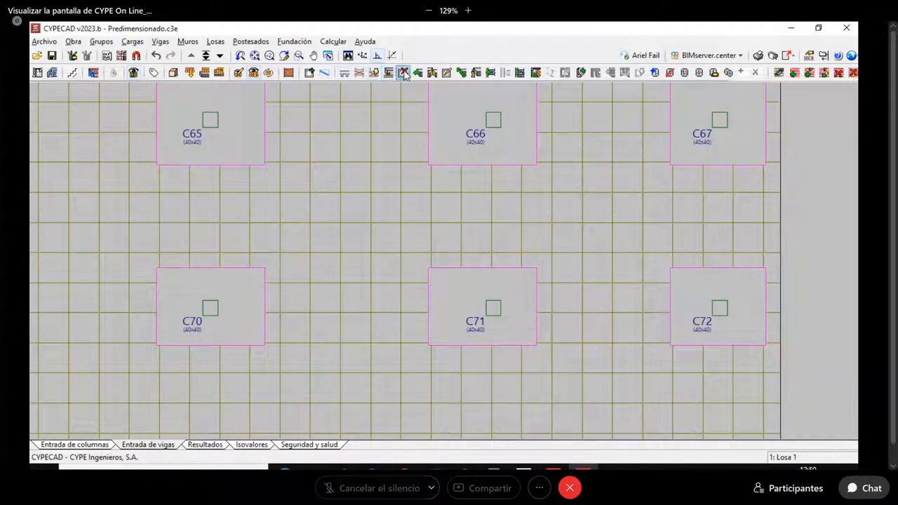
Step: Move the corners of column C71's ábaco, extending its upper right corner outward and its lower right corner downward
{"action": "left_click", "coordinate": [216, 42]}
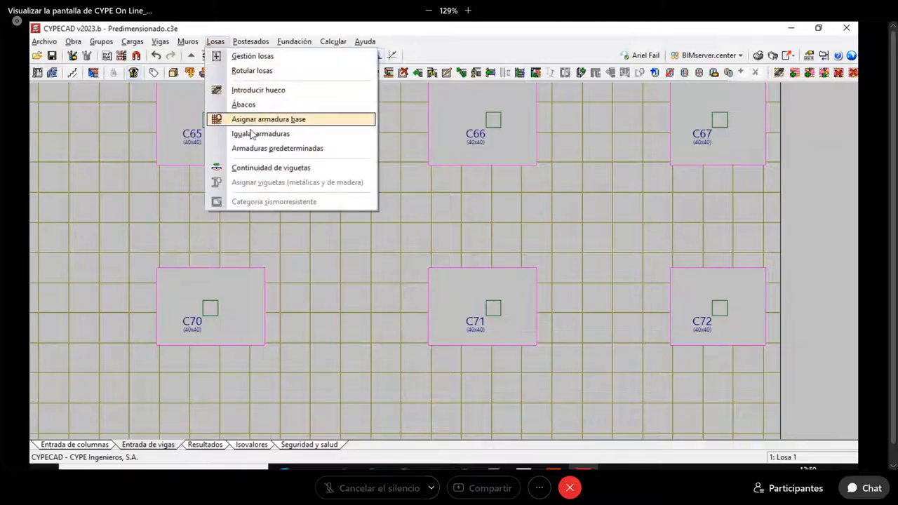
{"action": "left_click", "coordinate": [247, 104]}
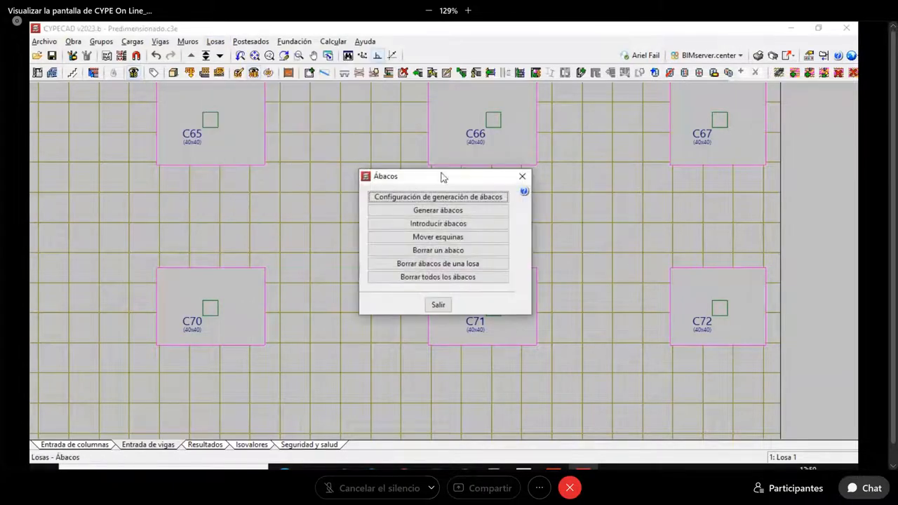
{"action": "left_click", "coordinate": [431, 238]}
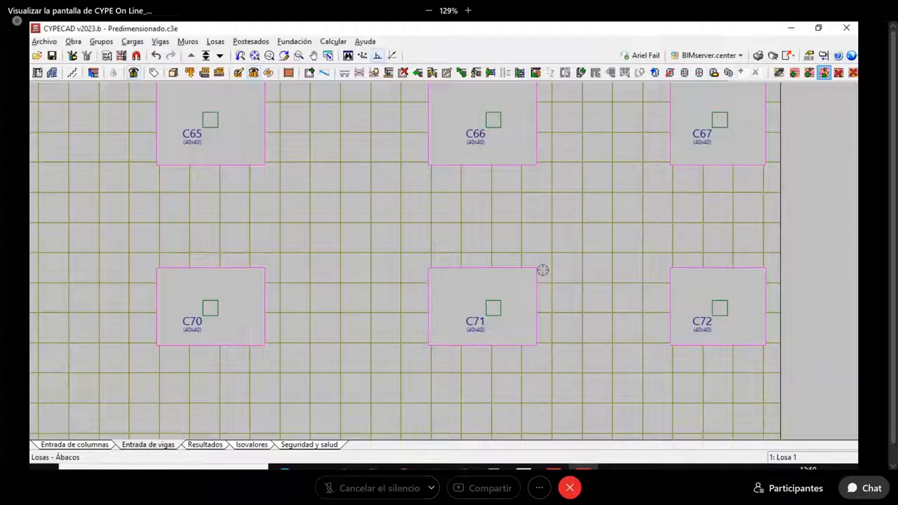
{"action": "left_click", "coordinate": [543, 270]}
{"action": "left_click", "coordinate": [567, 250]}
{"action": "left_click", "coordinate": [566, 345]}
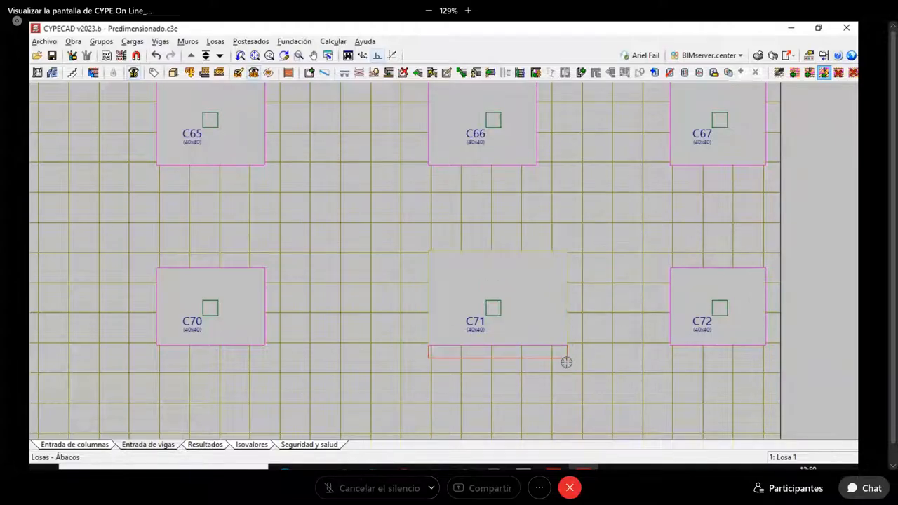
{"action": "left_click", "coordinate": [566, 361]}
Step: Pull the right side of C71's ábaco slightly inward and bring its top and bottom edges back in line with C70's ábaco
{"action": "left_click", "coordinate": [563, 356]}
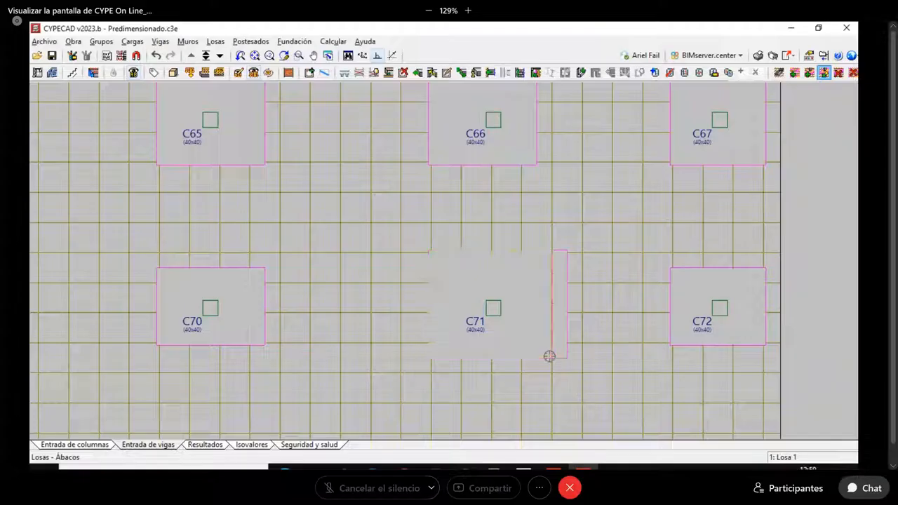
{"action": "left_click", "coordinate": [550, 356]}
{"action": "left_click", "coordinate": [549, 355]}
{"action": "left_click", "coordinate": [552, 344]}
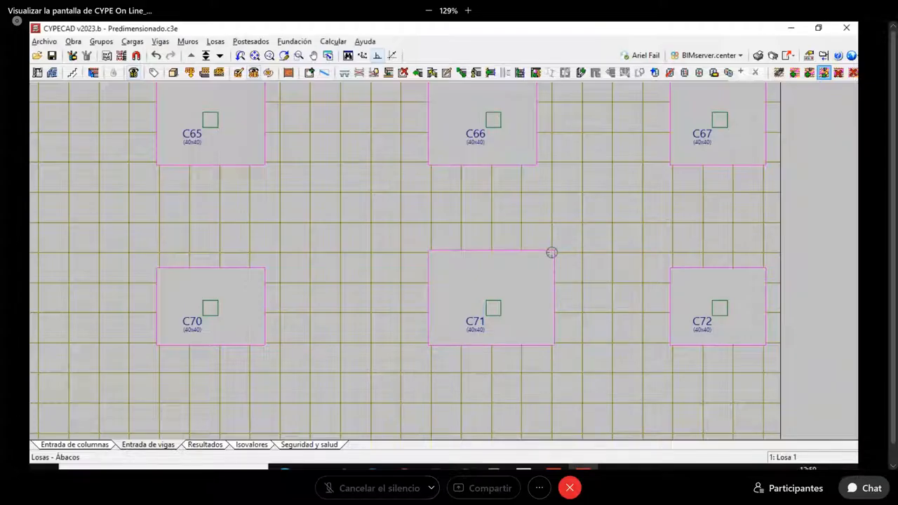
{"action": "left_click", "coordinate": [551, 252]}
{"action": "left_click", "coordinate": [554, 268]}
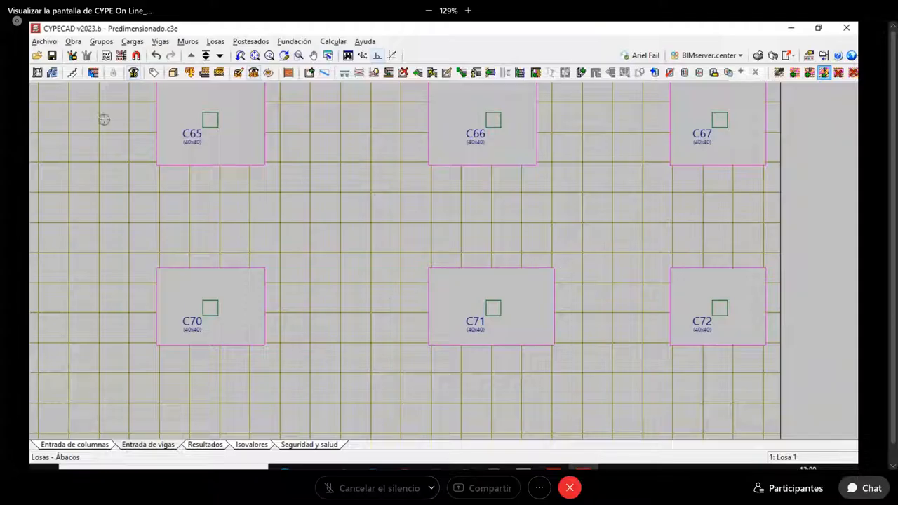
Step: Display the detailed casetones of the waffle slab, examine their layout around columns C70 and C71, and exit slab management
{"action": "scroll", "coordinate": [336, 273], "scroll_direction": "up", "scroll_amount": 6}
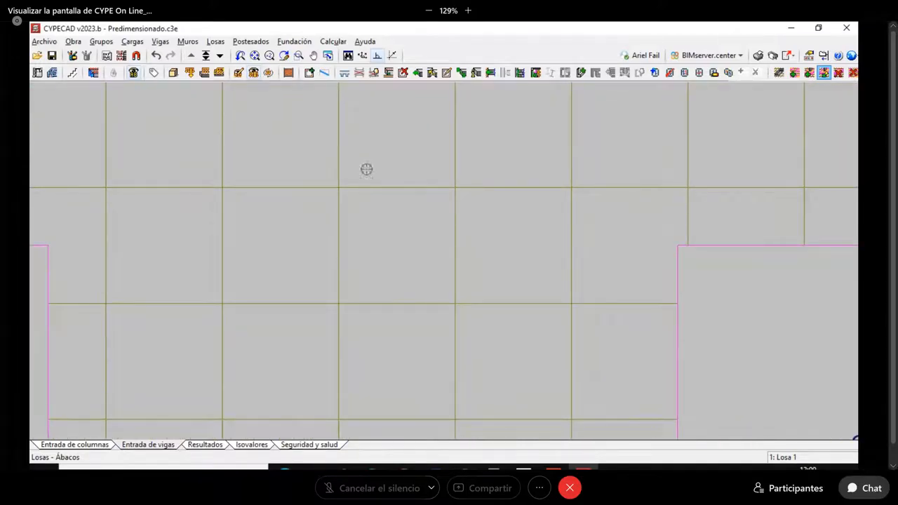
{"action": "left_click", "coordinate": [218, 42]}
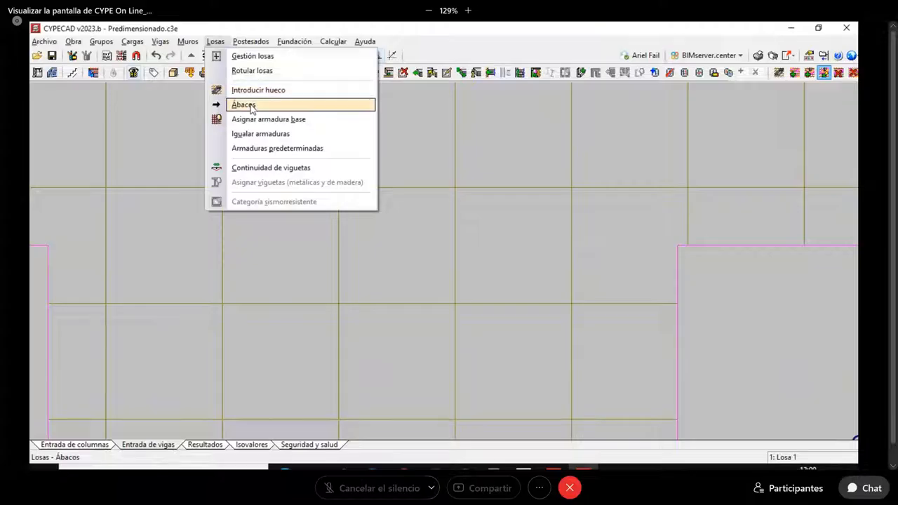
{"action": "left_click", "coordinate": [232, 56]}
{"action": "left_click", "coordinate": [70, 196]}
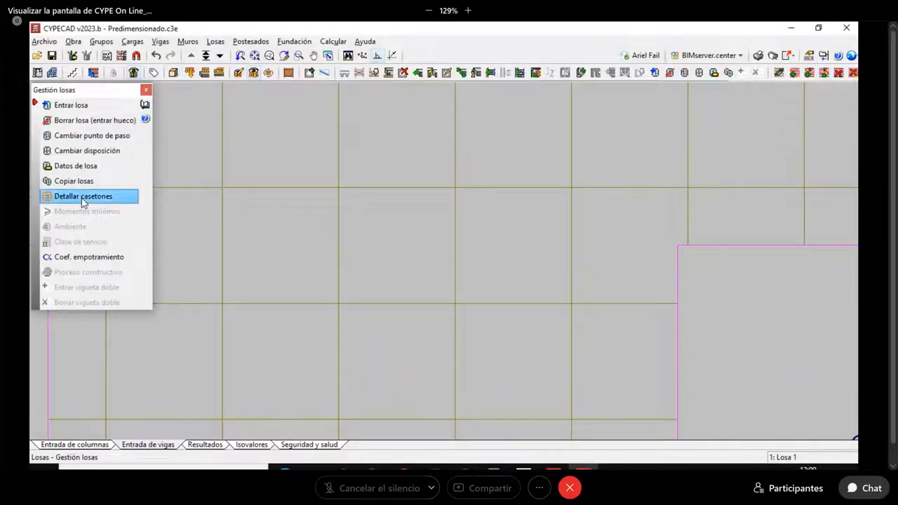
{"action": "scroll", "coordinate": [408, 201], "scroll_direction": "down", "scroll_amount": 2}
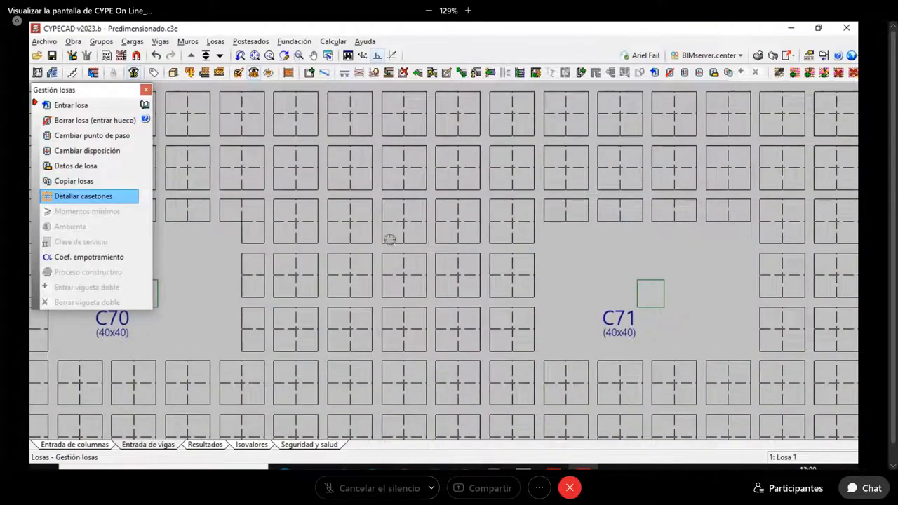
{"action": "scroll", "coordinate": [391, 214], "scroll_direction": "up", "scroll_amount": 3}
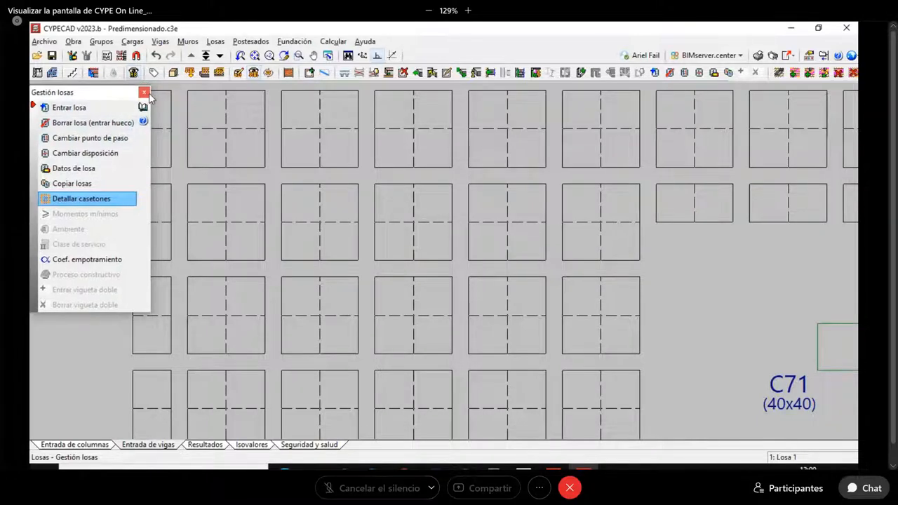
{"action": "left_click", "coordinate": [146, 90]}
Step: Examine the table of minimum slab thickness with and without ábacos in Herramienta Recortes, and return to the slab plan
{"action": "scroll", "coordinate": [571, 253], "scroll_direction": "down", "scroll_amount": 8}
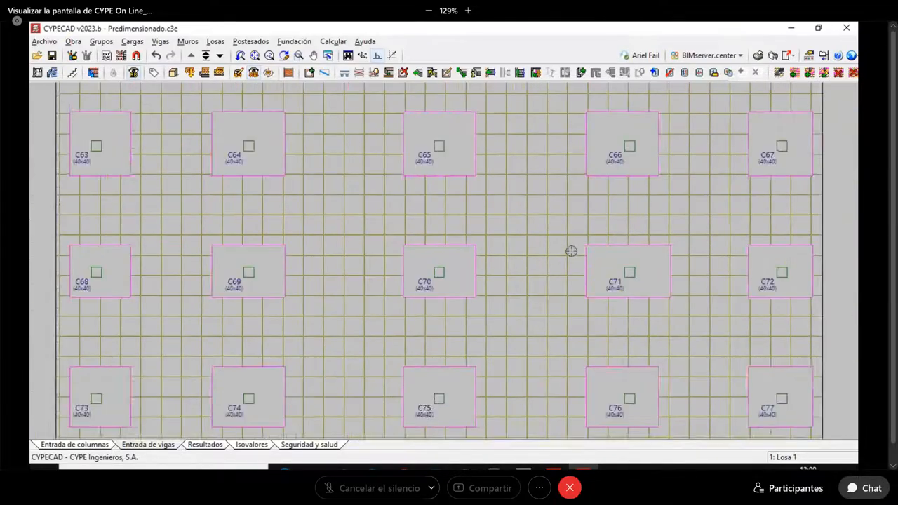
{"action": "scroll", "coordinate": [571, 251], "scroll_direction": "down", "scroll_amount": 1}
{"action": "scroll", "coordinate": [587, 259], "scroll_direction": "up", "scroll_amount": 1}
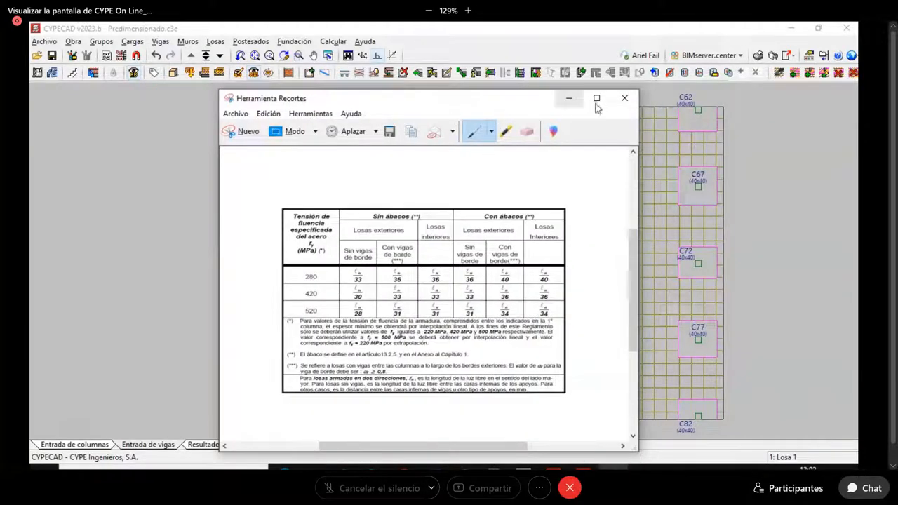
{"action": "left_click", "coordinate": [597, 100]}
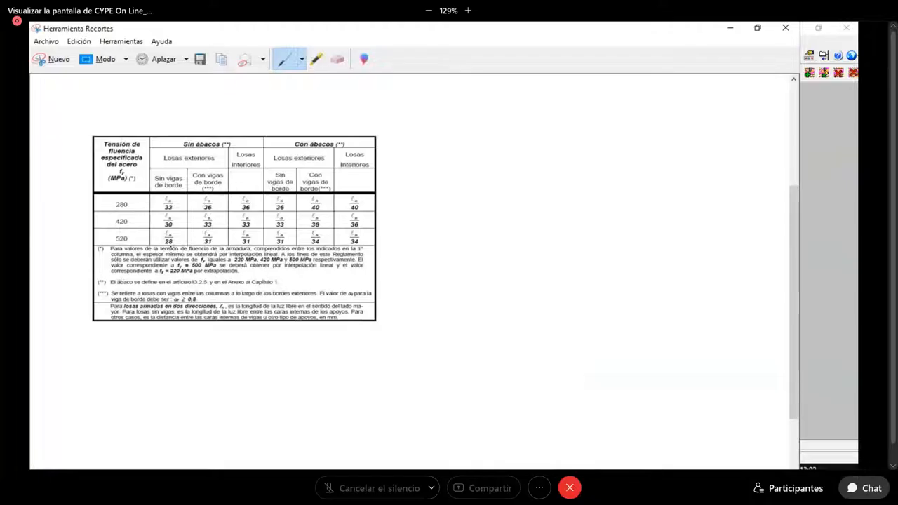
{"action": "left_click", "coordinate": [729, 30]}
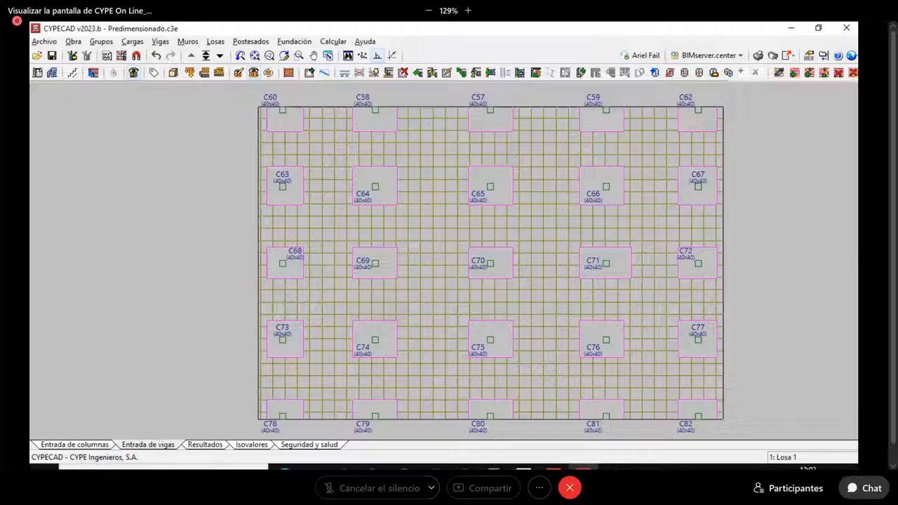
Step: Add a horizontal dimension line across the full width of the waffle slab, through the ábacos of columns C63 to C67
{"action": "middle_click_drag", "start_coordinate": [527, 251], "coordinate": [519, 248]}
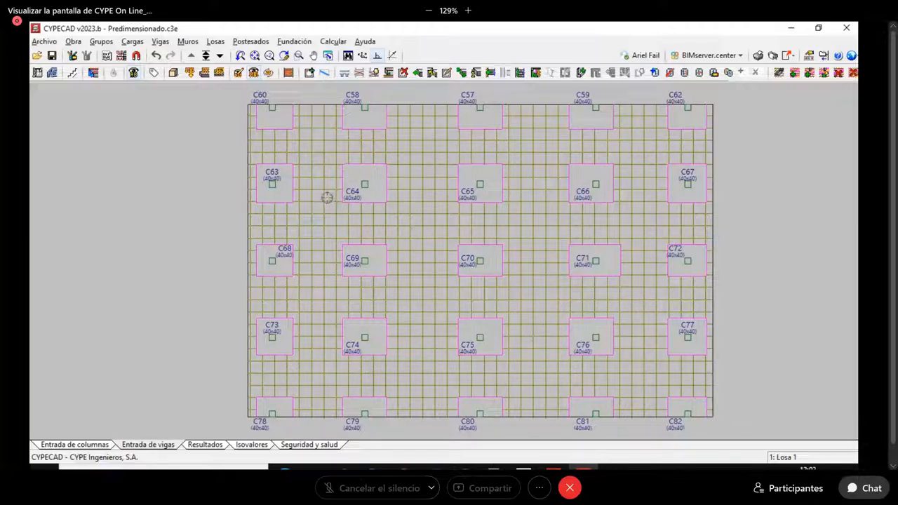
{"action": "scroll", "coordinate": [333, 224], "scroll_direction": "down", "scroll_amount": 2}
{"action": "scroll", "coordinate": [332, 225], "scroll_direction": "up", "scroll_amount": 1}
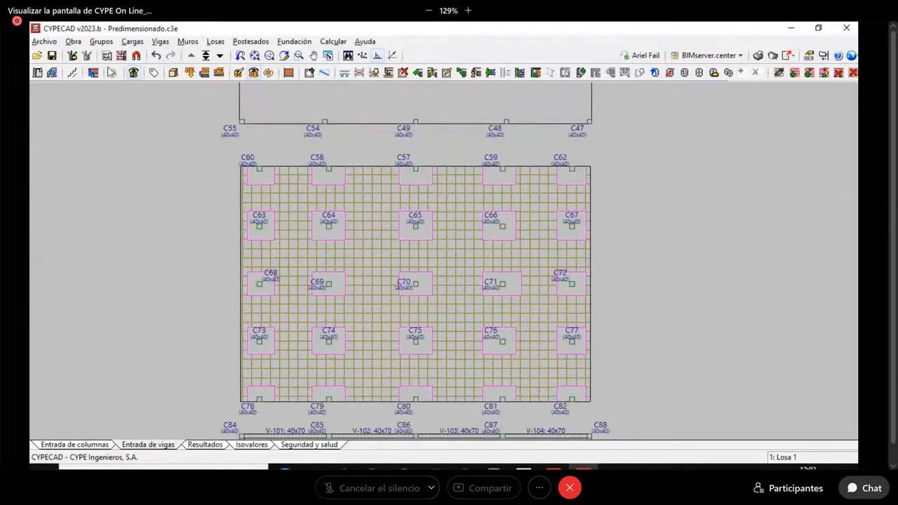
{"action": "left_click", "coordinate": [132, 41]}
{"action": "mouse_move", "coordinate": [101, 41]}
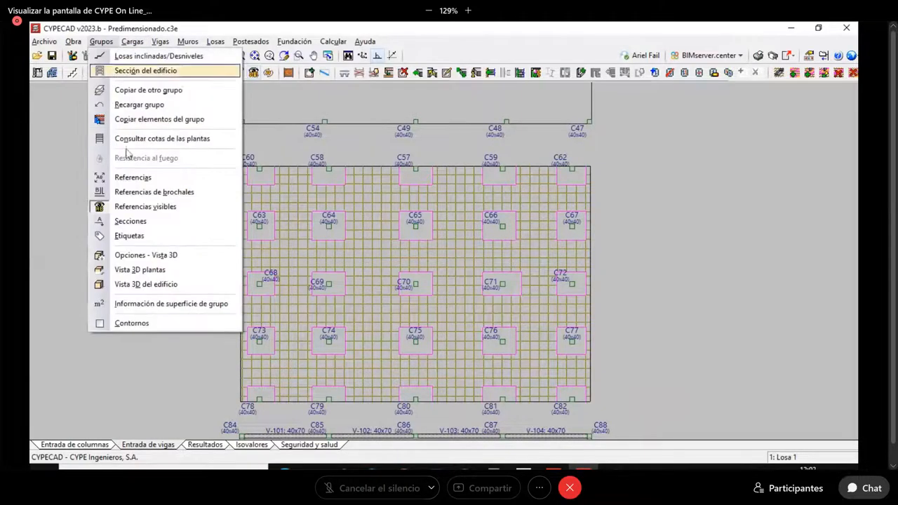
{"action": "left_click", "coordinate": [137, 222]}
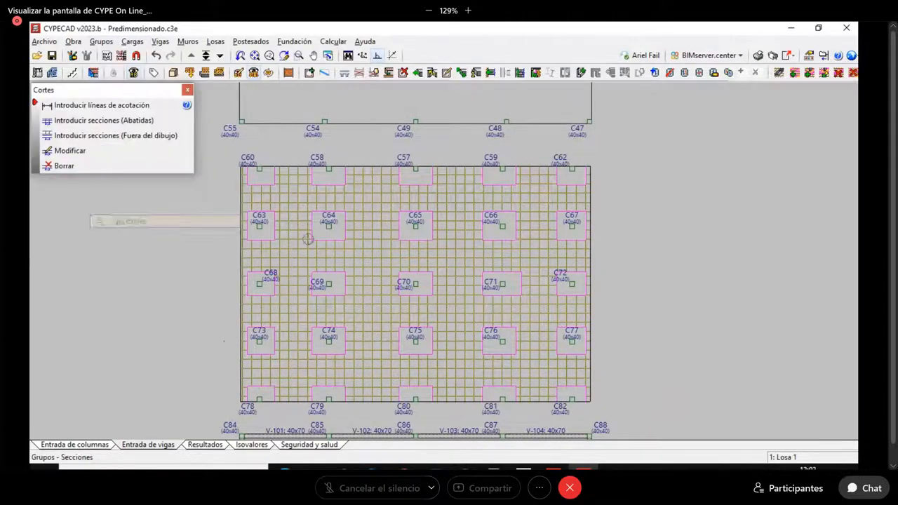
{"action": "left_click", "coordinate": [92, 106]}
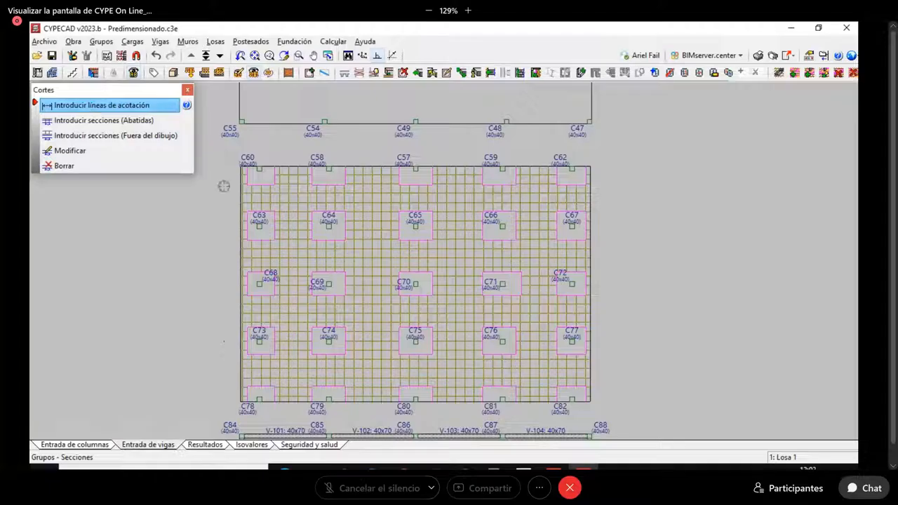
{"action": "left_click", "coordinate": [227, 235]}
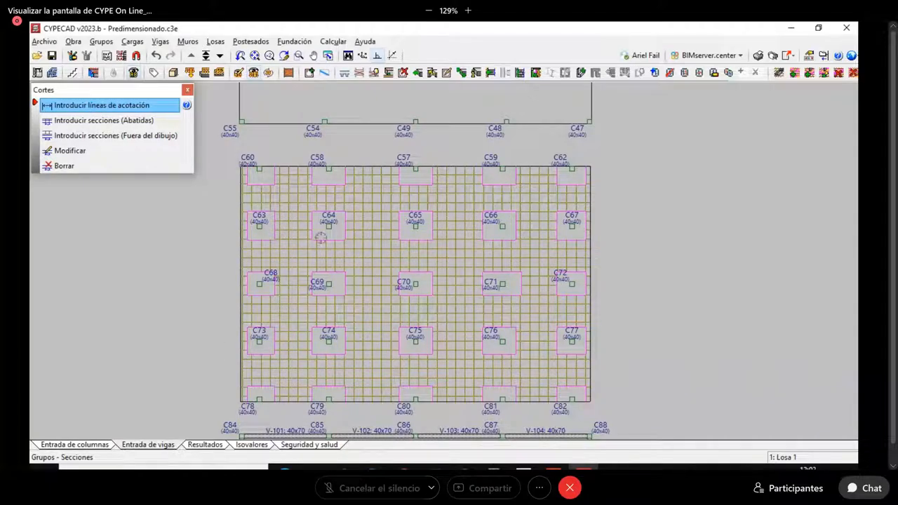
{"action": "left_click", "coordinate": [602, 259]}
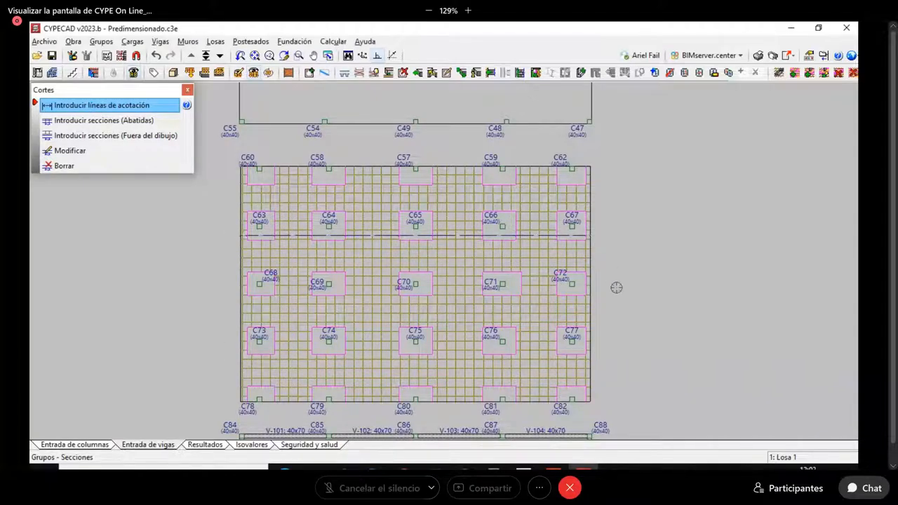
Step: Create an out-of-drawing section across the waffle slab through the C63 to C67 row and place it between columns C49 and C57
{"action": "left_click", "coordinate": [89, 135]}
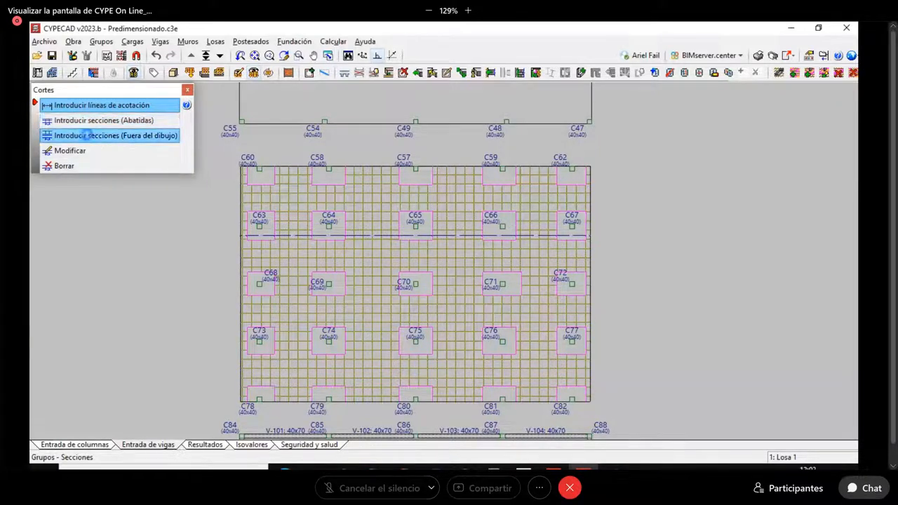
{"action": "left_click", "coordinate": [385, 301]}
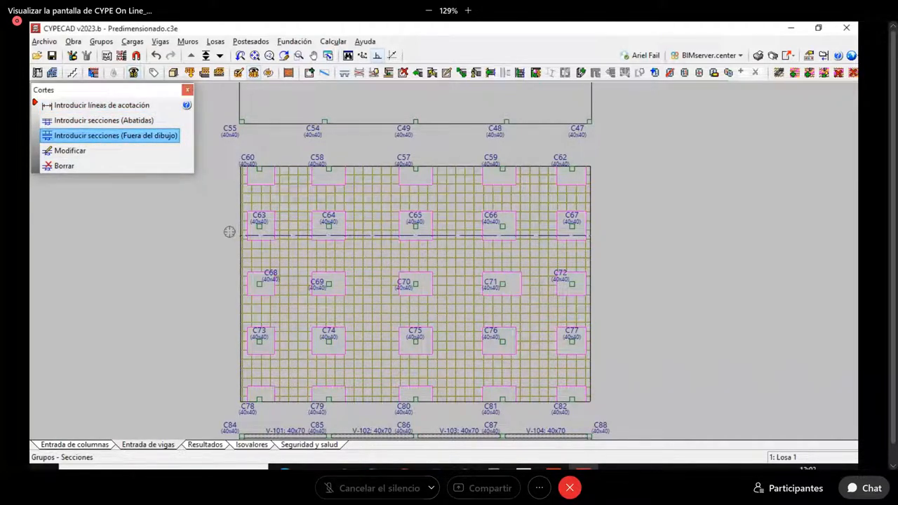
{"action": "left_click", "coordinate": [228, 231]}
{"action": "left_click", "coordinate": [617, 268]}
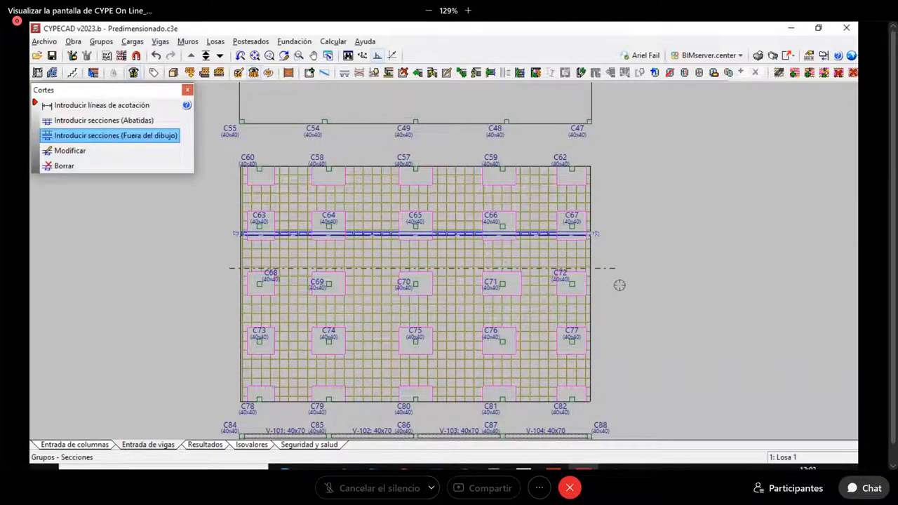
{"action": "left_click", "coordinate": [624, 307]}
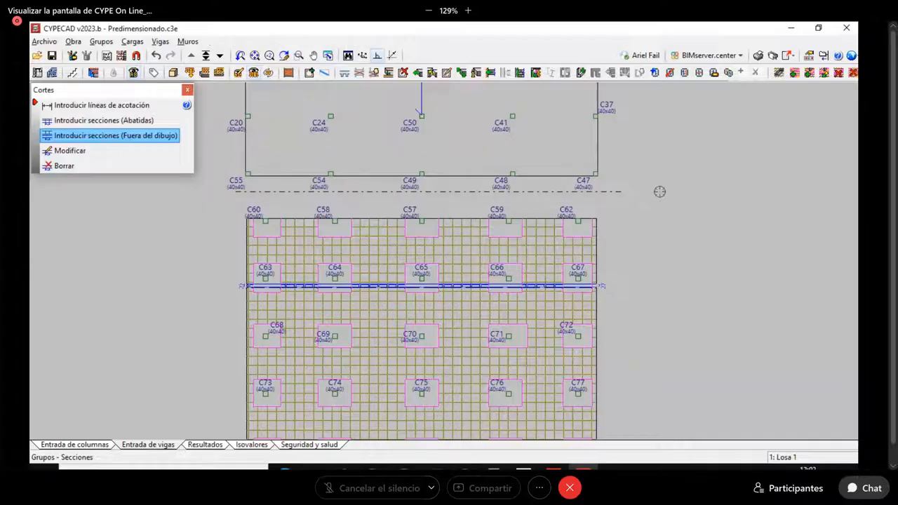
{"action": "scroll", "coordinate": [534, 172], "scroll_direction": "up", "scroll_amount": 1}
{"action": "scroll", "coordinate": [489, 240], "scroll_direction": "up", "scroll_amount": 5}
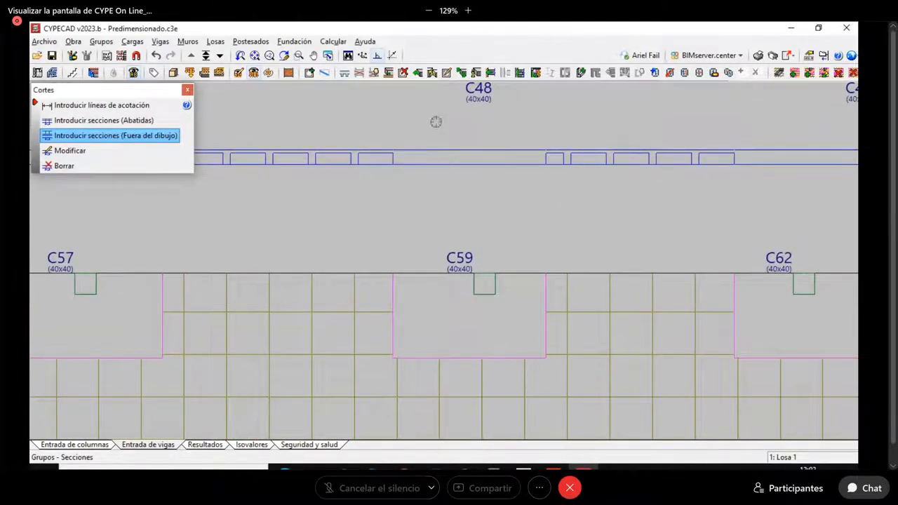
{"action": "scroll", "coordinate": [435, 128], "scroll_direction": "up", "scroll_amount": 1}
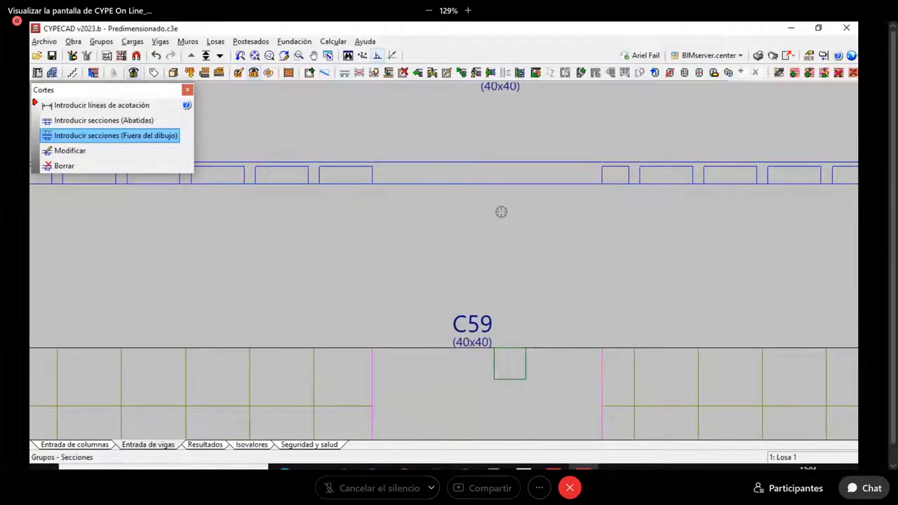
{"action": "scroll", "coordinate": [500, 210], "scroll_direction": "down", "scroll_amount": 1}
{"action": "scroll", "coordinate": [502, 212], "scroll_direction": "down", "scroll_amount": 3}
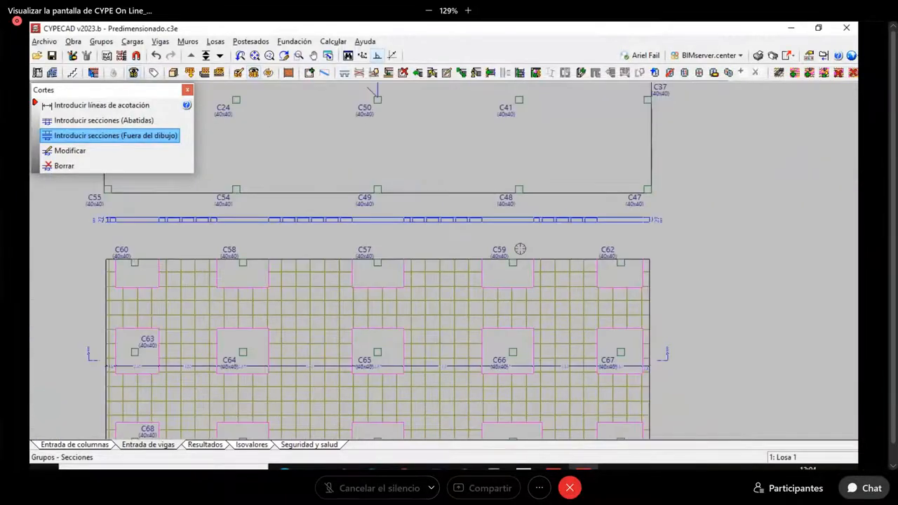
{"action": "scroll", "coordinate": [455, 359], "scroll_direction": "up", "scroll_amount": 1}
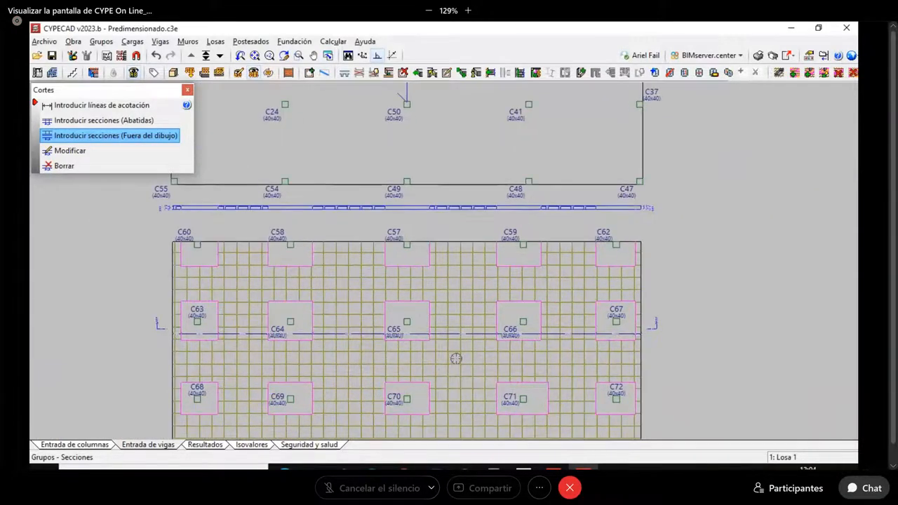
Step: Set the drop (Descuelgue) of column C66's ábaco to 15 cm in the slab data
{"action": "left_click", "coordinate": [714, 74]}
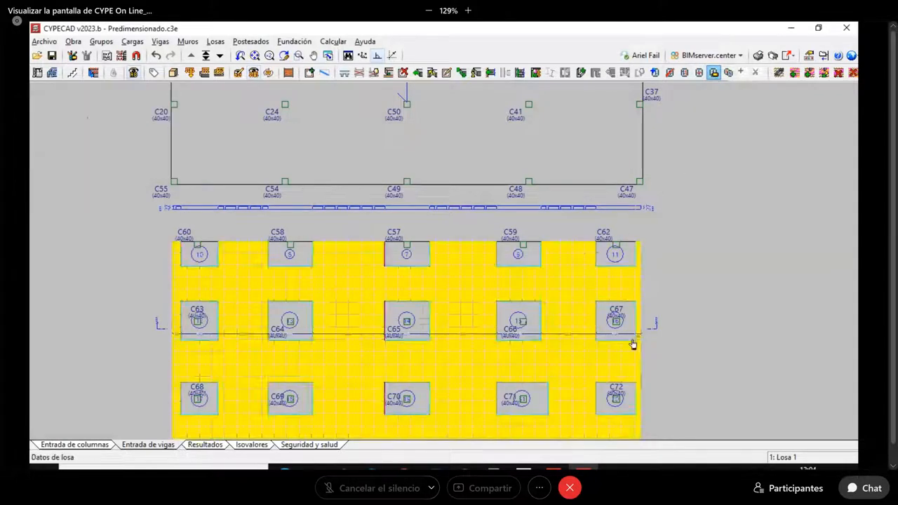
{"action": "left_click", "coordinate": [636, 363]}
{"action": "scroll", "coordinate": [597, 346], "scroll_direction": "up", "scroll_amount": 4}
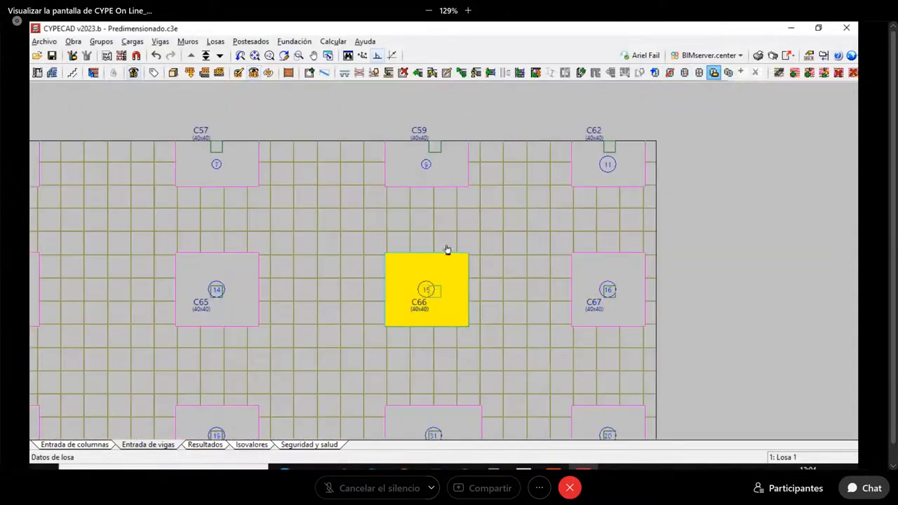
{"action": "left_click", "coordinate": [410, 288]}
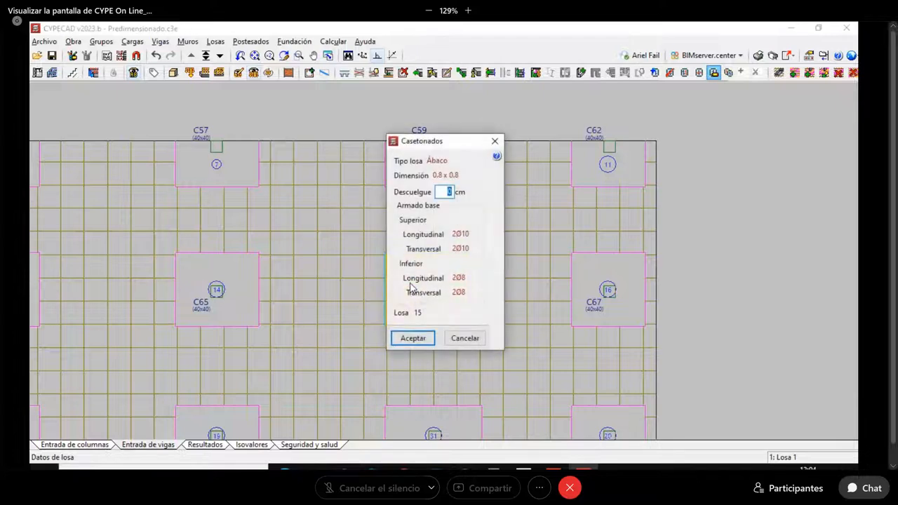
{"action": "type", "text": "10"}
{"action": "left_click", "coordinate": [411, 339]}
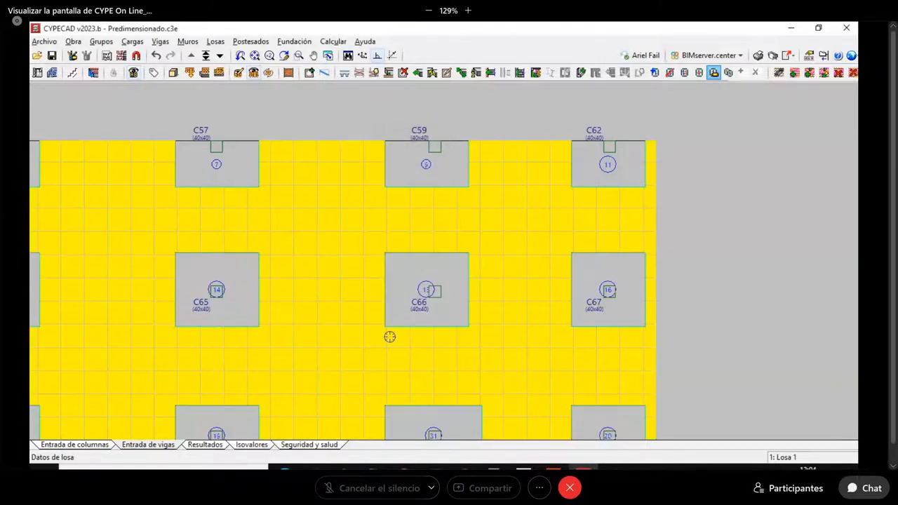
Step: Bring back the slab sections and examine the dropped ábaco of column C66 in the section between C48 and C59
{"action": "scroll", "coordinate": [389, 334], "scroll_direction": "up", "scroll_amount": 5}
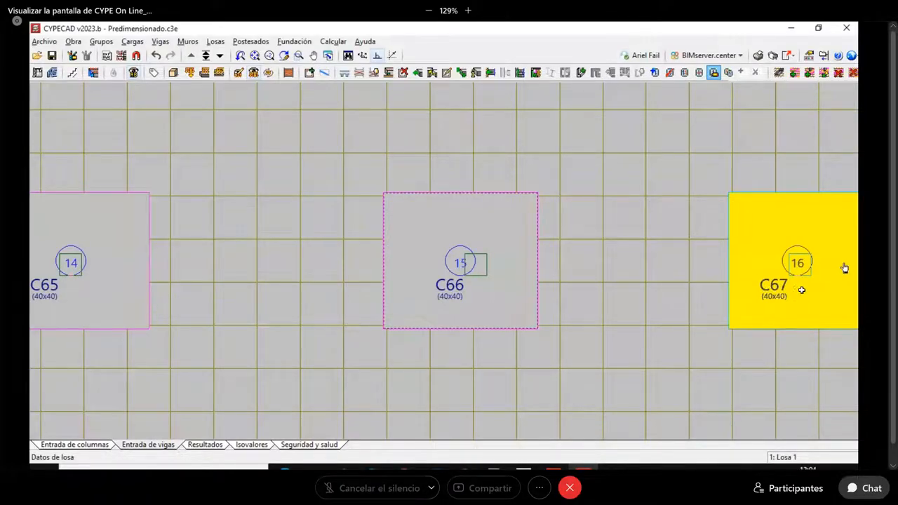
{"action": "scroll", "coordinate": [663, 253], "scroll_direction": "down", "scroll_amount": 3}
{"action": "scroll", "coordinate": [613, 240], "scroll_direction": "up", "scroll_amount": 1}
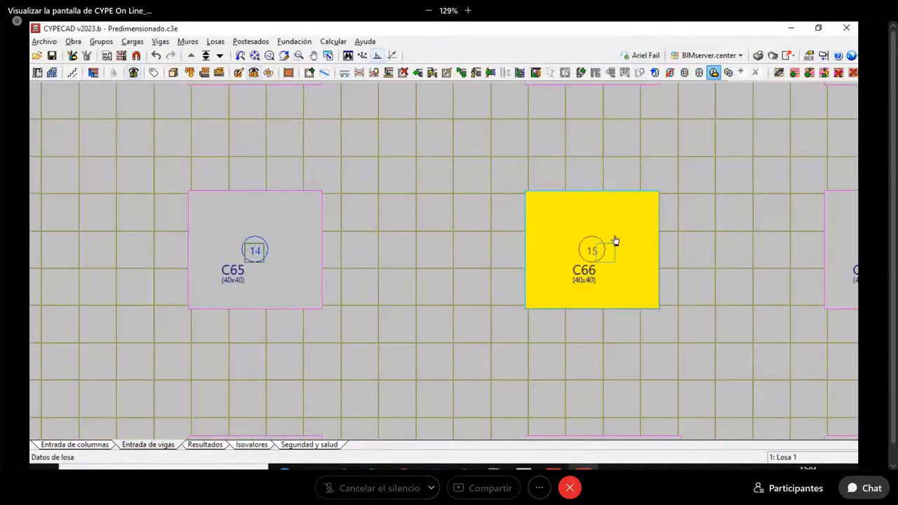
{"action": "scroll", "coordinate": [612, 225], "scroll_direction": "down", "scroll_amount": 2}
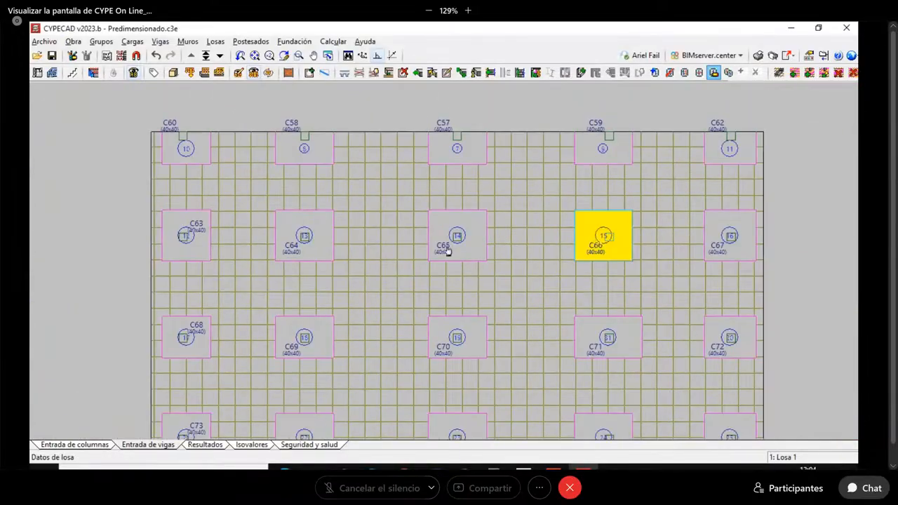
{"action": "scroll", "coordinate": [585, 250], "scroll_direction": "down", "scroll_amount": 1}
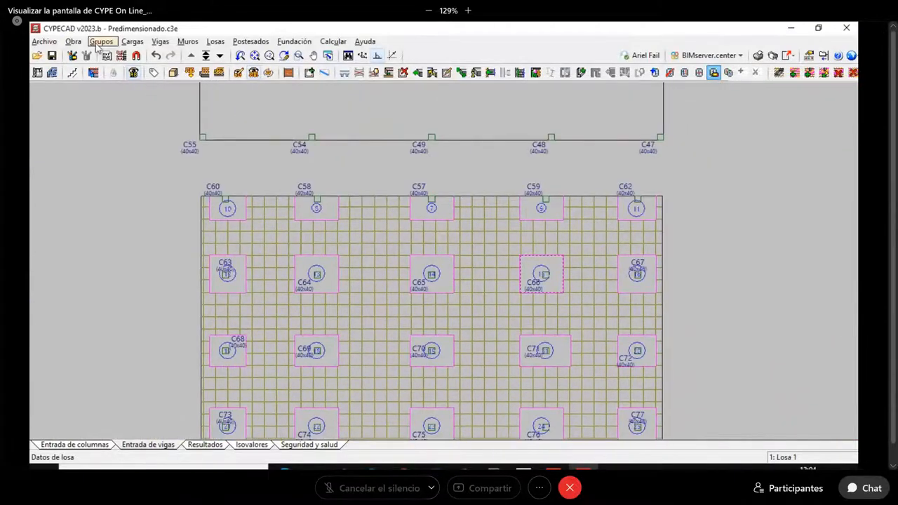
{"action": "left_click", "coordinate": [101, 41]}
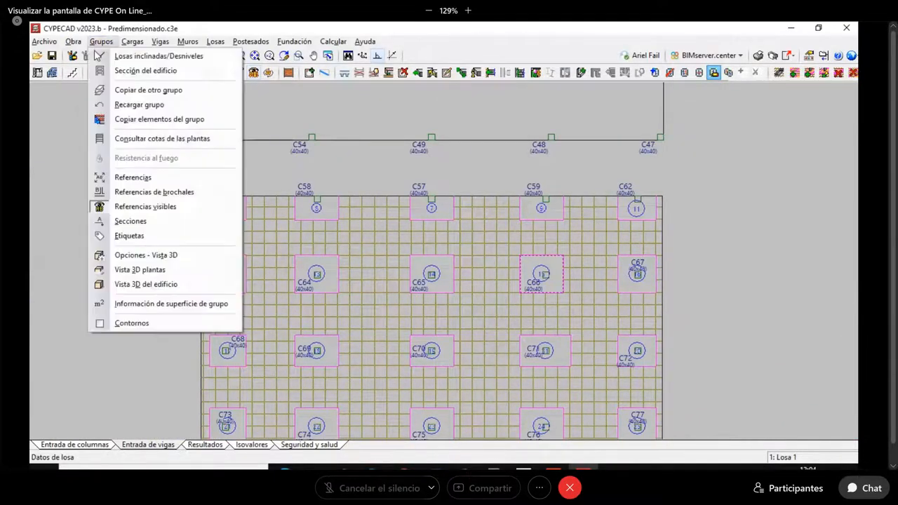
{"action": "left_click", "coordinate": [131, 221]}
{"action": "scroll", "coordinate": [552, 144], "scroll_direction": "up", "scroll_amount": 3}
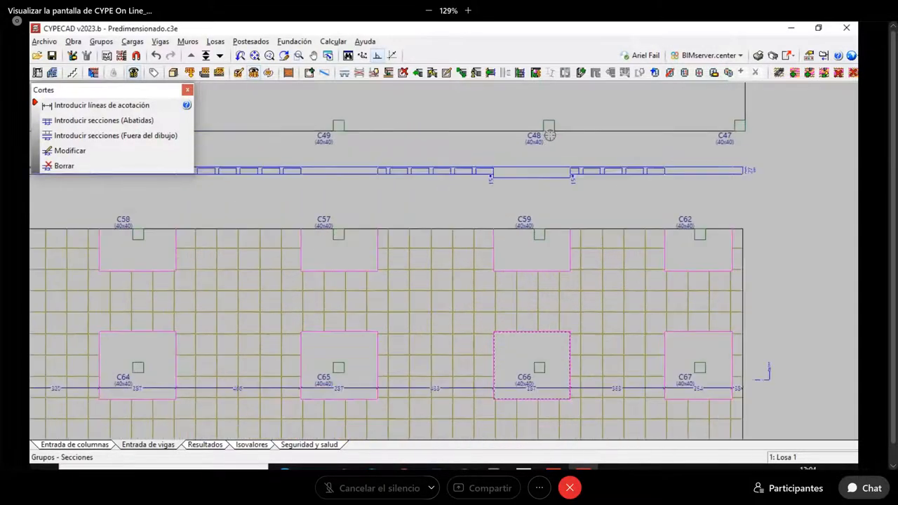
{"action": "scroll", "coordinate": [557, 166], "scroll_direction": "up", "scroll_amount": 1}
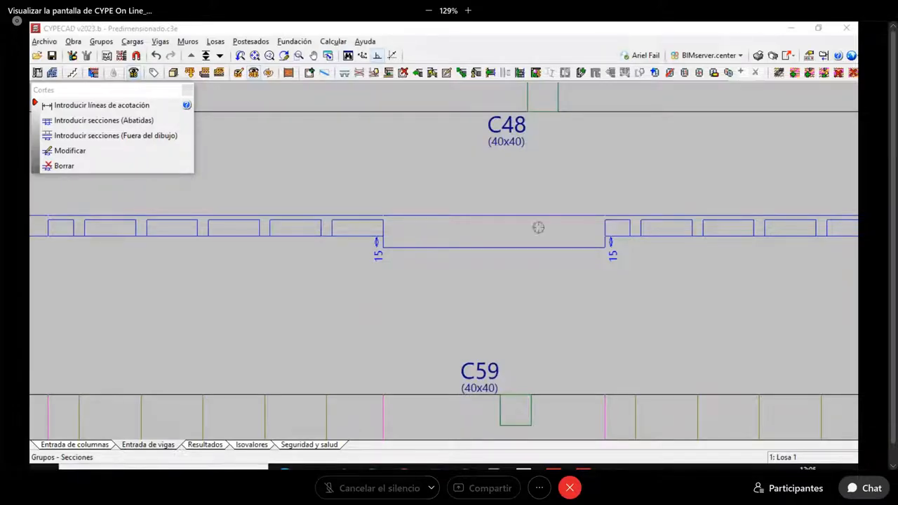
Step: Leave the section tools, calculate the whole project including the foundation, and close the calculation error report
{"action": "scroll", "coordinate": [447, 255], "scroll_direction": "down", "scroll_amount": 5}
{"action": "scroll", "coordinate": [559, 184], "scroll_direction": "down", "scroll_amount": 4}
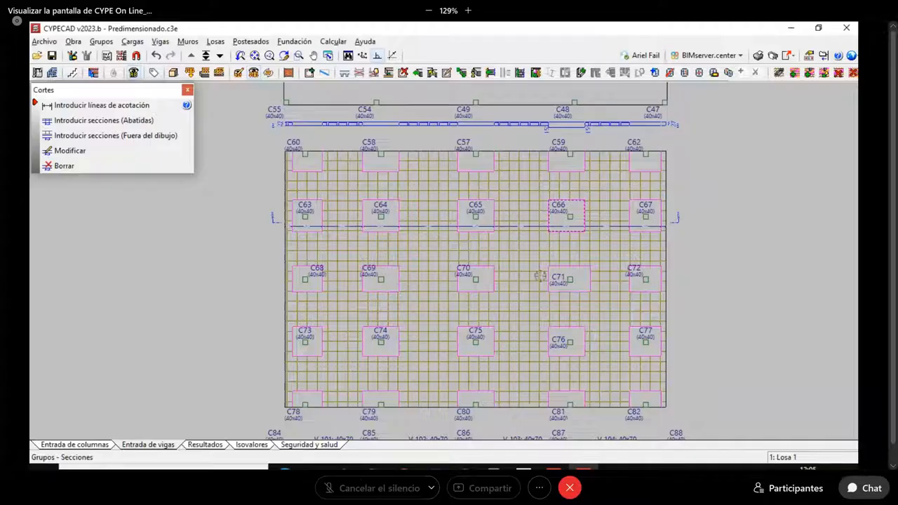
{"action": "left_click", "coordinate": [188, 90]}
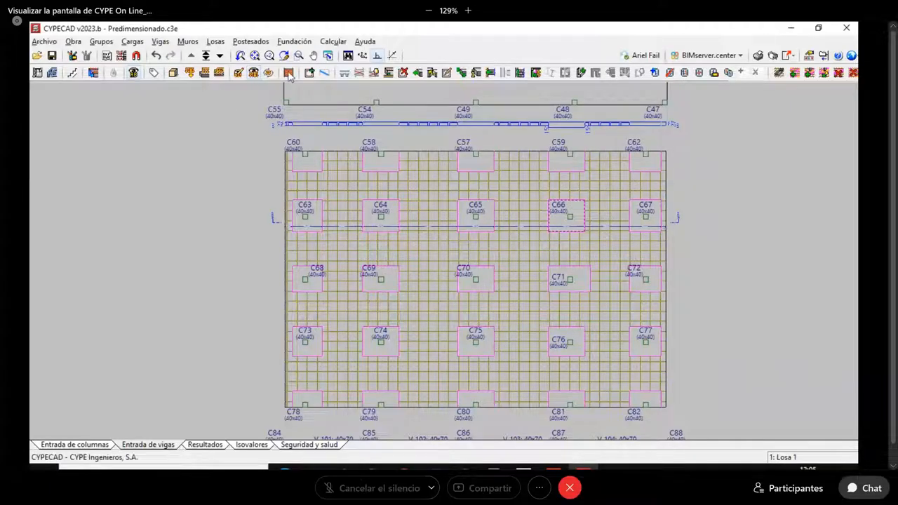
{"action": "left_click", "coordinate": [334, 41]}
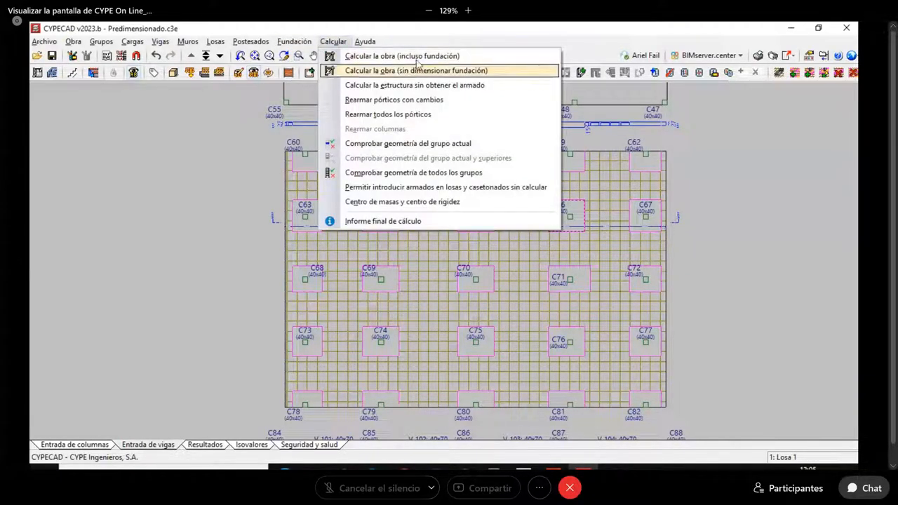
{"action": "left_click", "coordinate": [396, 56]}
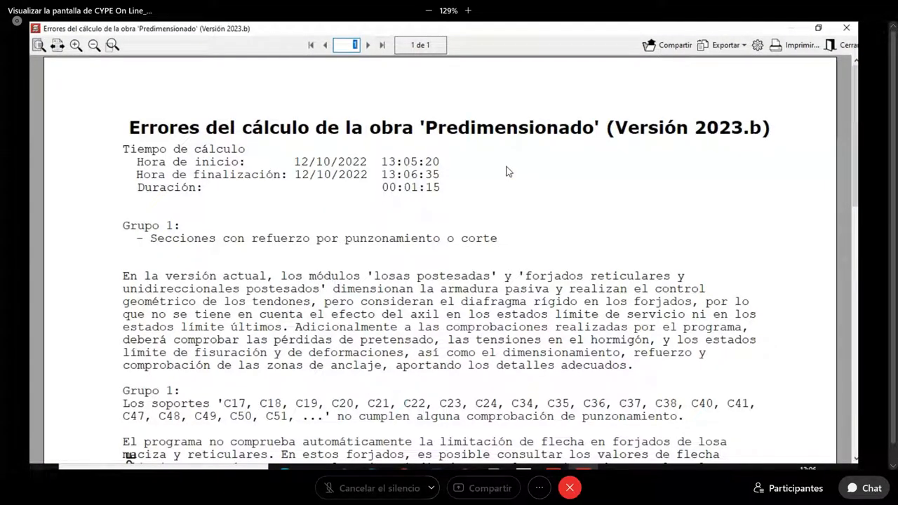
{"action": "left_click", "coordinate": [837, 49]}
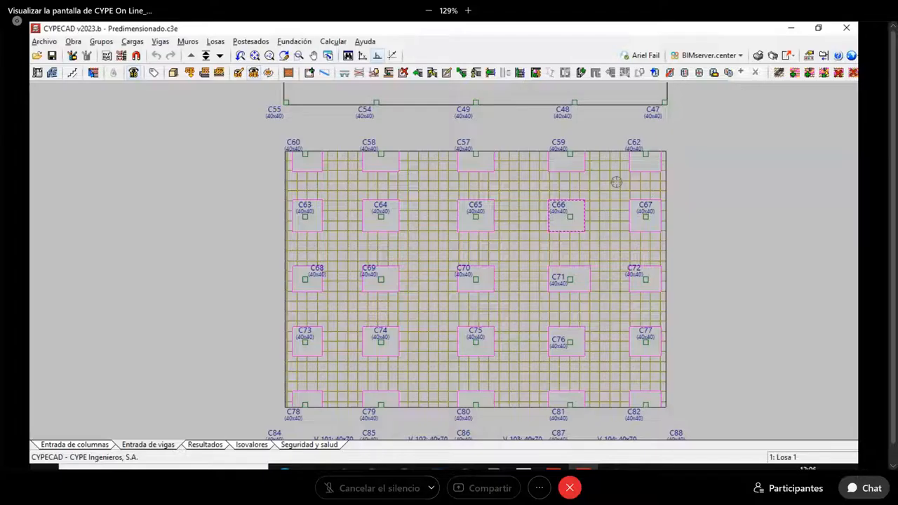
Step: Open the 3D view of the building and examine the slabs, columns and the opening around a solid-slab column
{"action": "scroll", "coordinate": [616, 182], "scroll_direction": "down", "scroll_amount": 4}
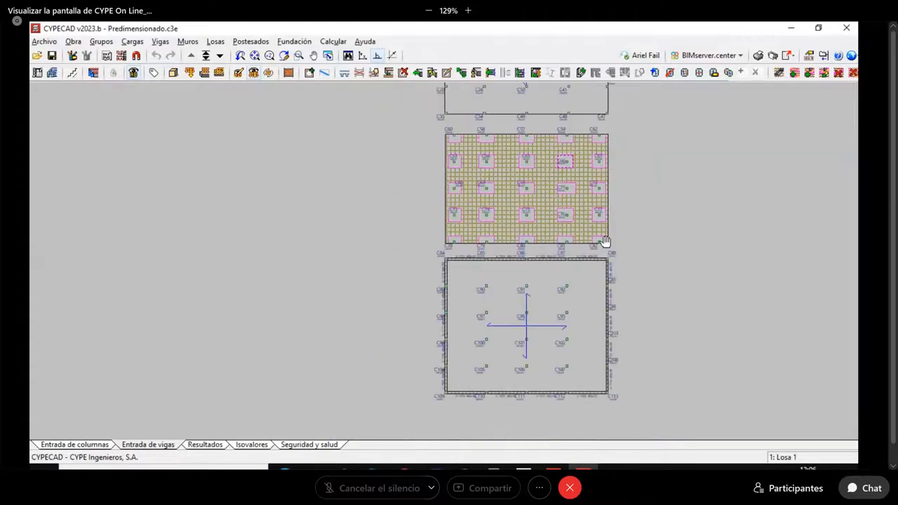
{"action": "scroll", "coordinate": [605, 241], "scroll_direction": "down", "scroll_amount": 2}
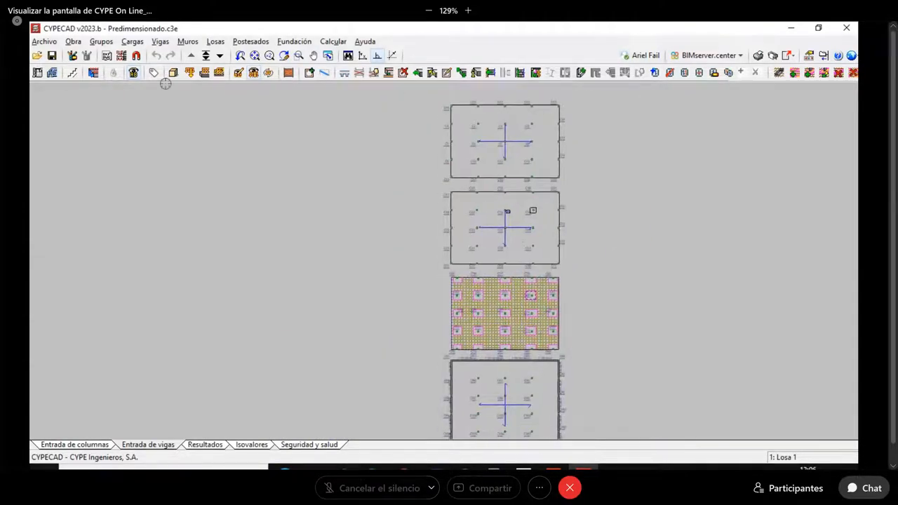
{"action": "left_click", "coordinate": [173, 72]}
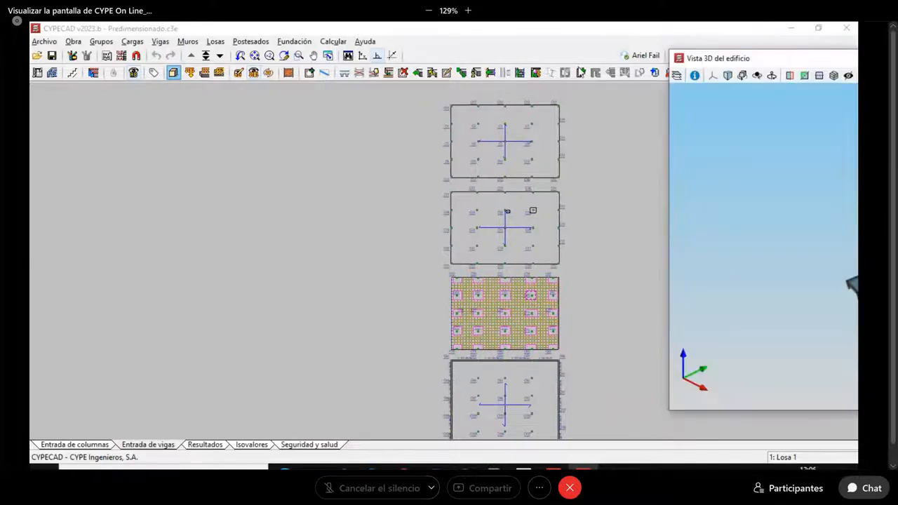
{"action": "left_click", "coordinate": [768, 73]}
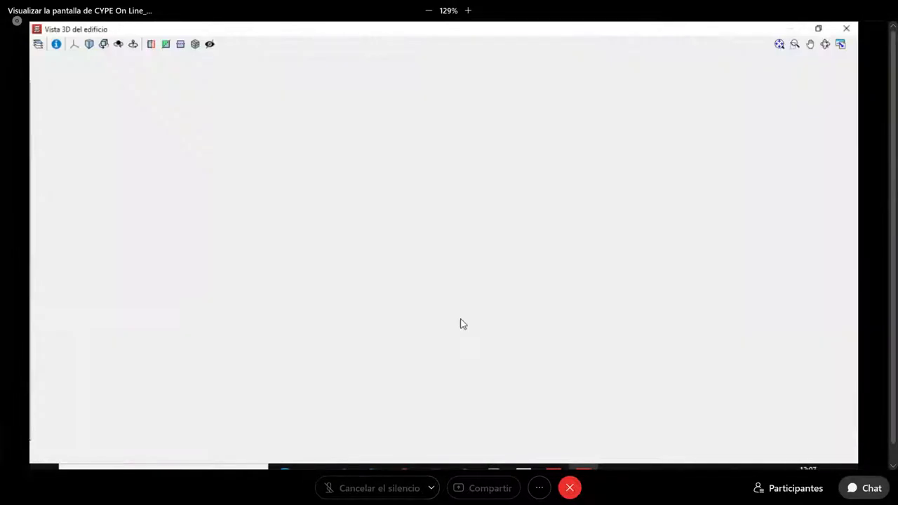
{"action": "scroll", "coordinate": [430, 311], "scroll_direction": "up", "scroll_amount": 3}
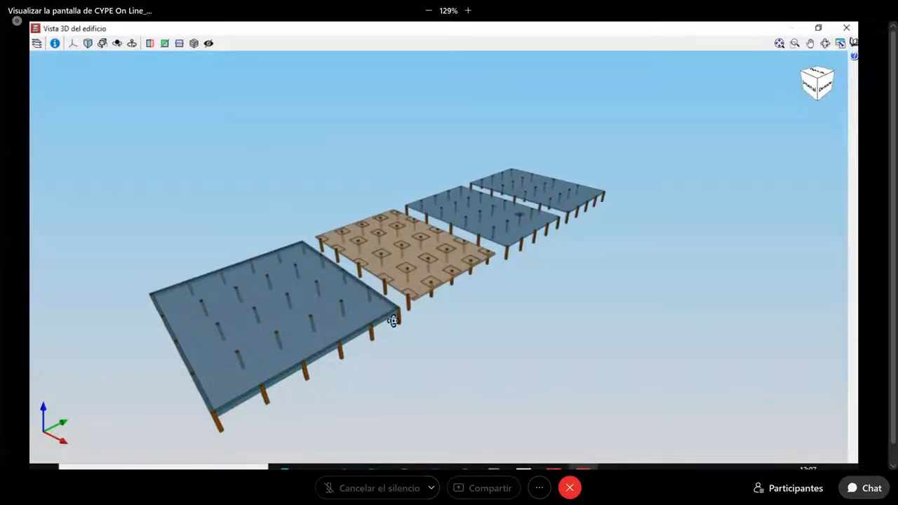
{"action": "middle_click_drag", "start_coordinate": [405, 306], "coordinate": [408, 280]}
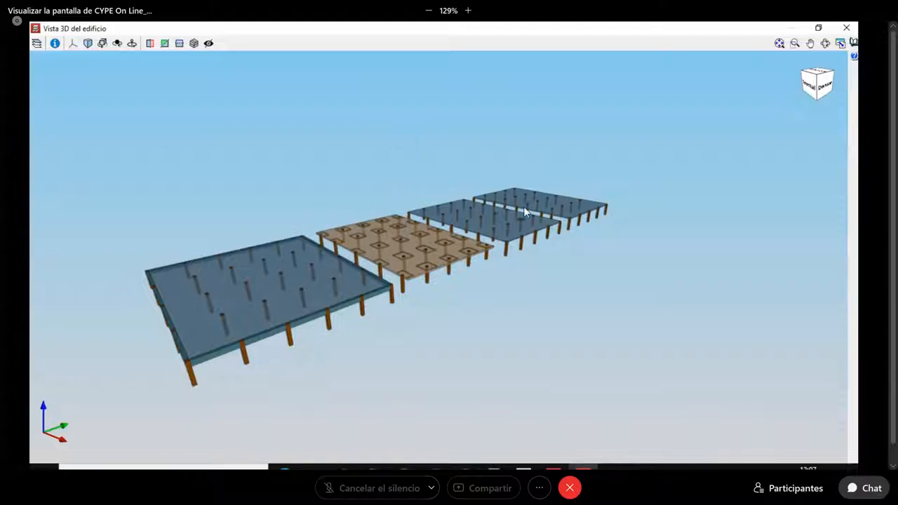
{"action": "scroll", "coordinate": [522, 221], "scroll_direction": "up", "scroll_amount": 10}
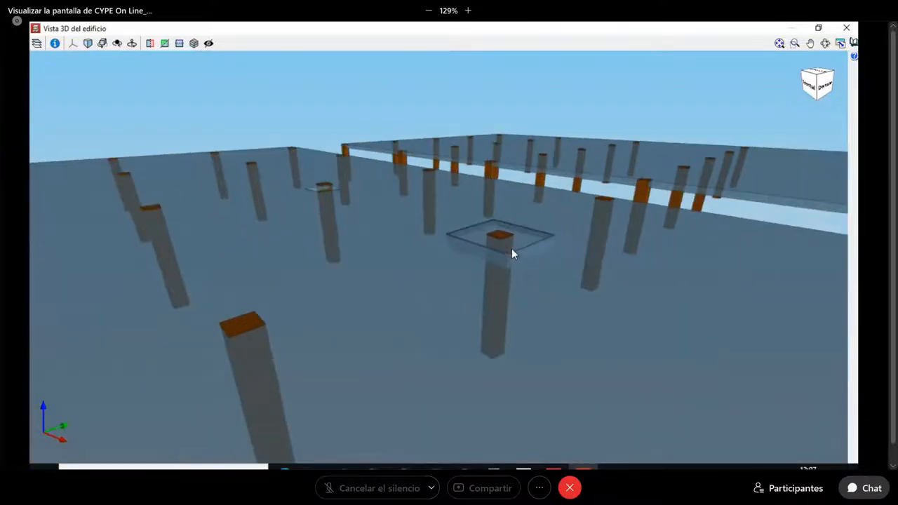
{"action": "middle_click_drag", "start_coordinate": [532, 226], "coordinate": [353, 186]}
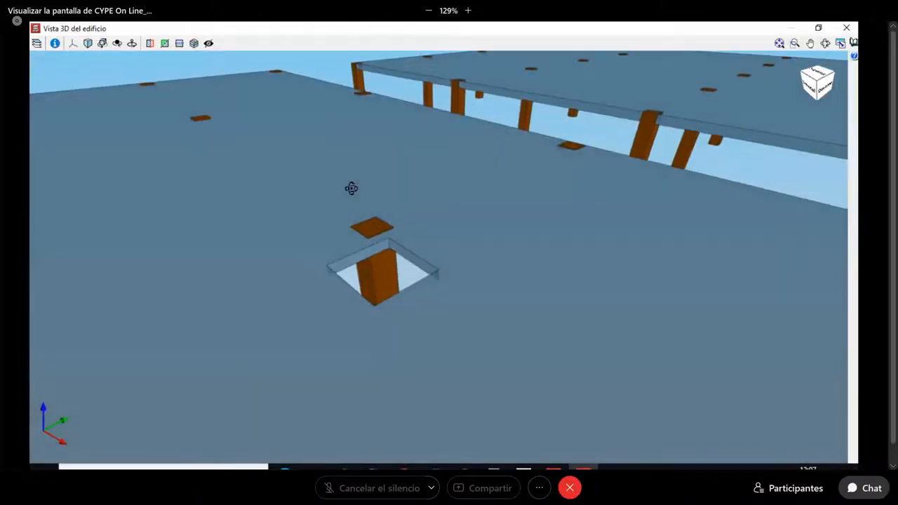
{"action": "scroll", "coordinate": [424, 223], "scroll_direction": "down", "scroll_amount": 8}
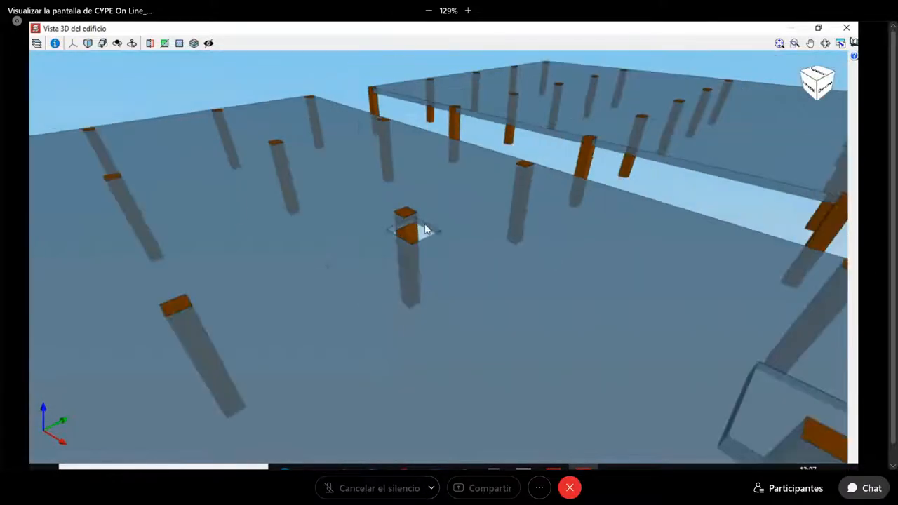
Step: Examine the dropped ábaco of the waffle slab from below and from above in 3D, and close the 3D view
{"action": "middle_click_drag", "start_coordinate": [611, 99], "coordinate": [498, 270]}
{"action": "scroll", "coordinate": [511, 212], "scroll_direction": "up", "scroll_amount": 3}
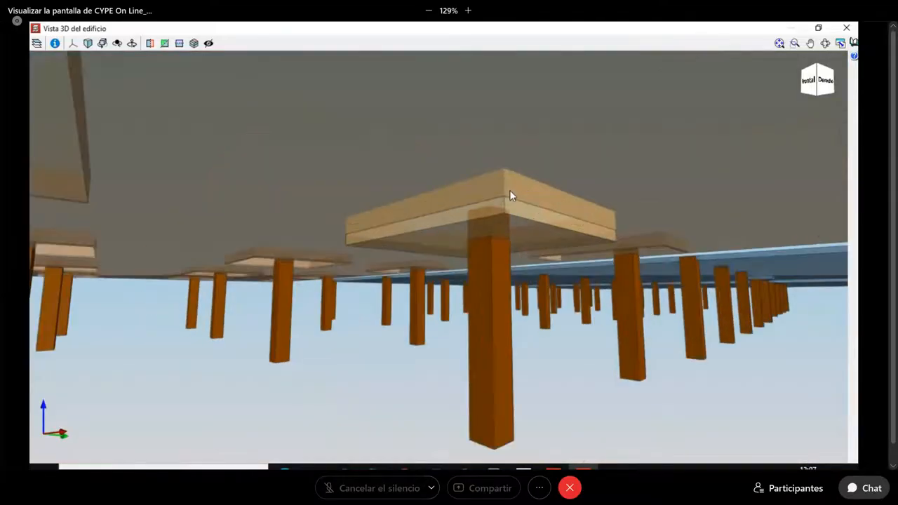
{"action": "middle_click_drag", "start_coordinate": [513, 225], "coordinate": [519, 308]}
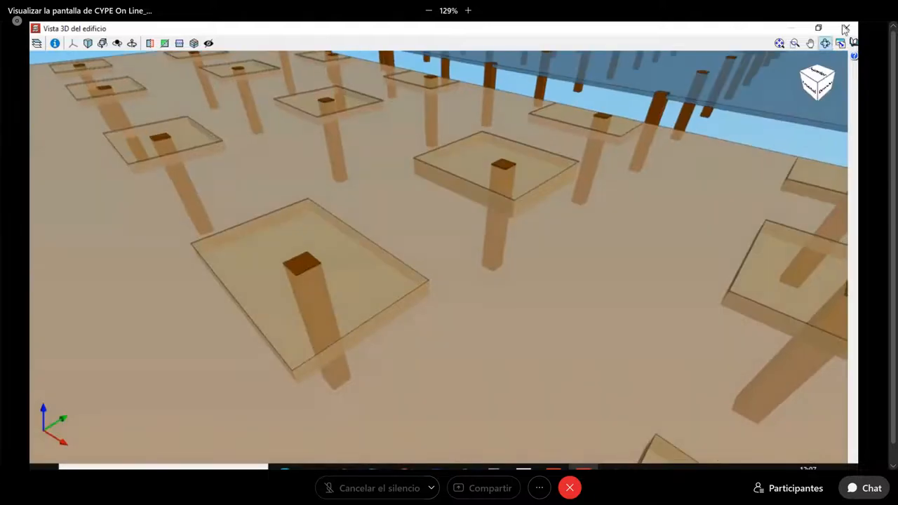
{"action": "left_click", "coordinate": [846, 28]}
Step: Switch to the calculation results and examine the shear reinforcement marks around the waffle slab's ábacos
{"action": "scroll", "coordinate": [533, 322], "scroll_direction": "up", "scroll_amount": 2}
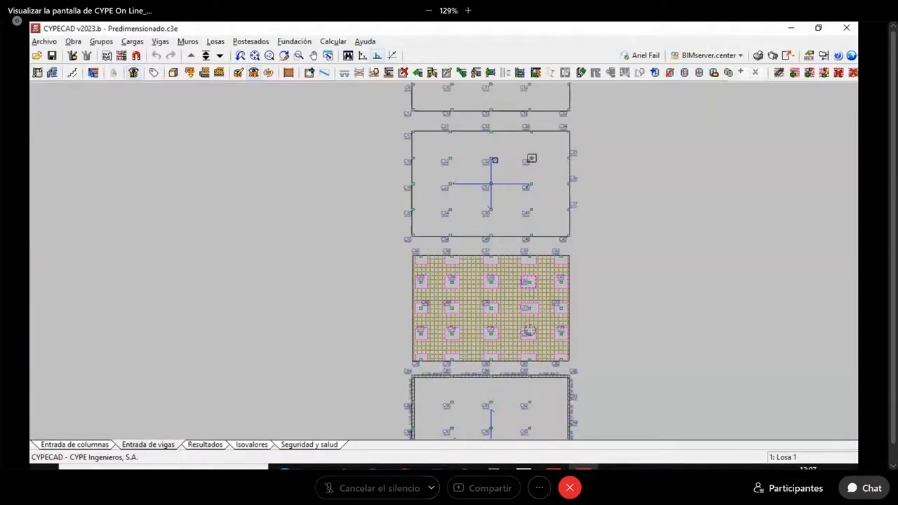
{"action": "scroll", "coordinate": [534, 320], "scroll_direction": "up", "scroll_amount": 3}
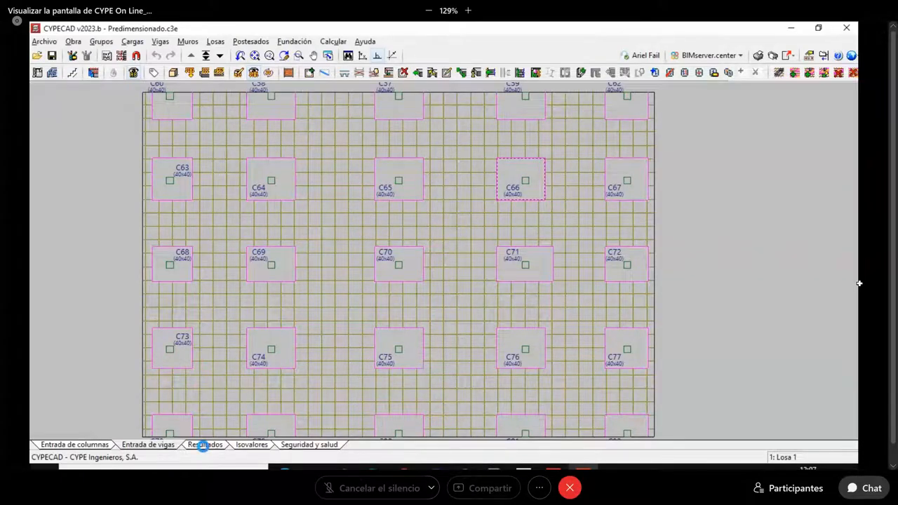
{"action": "left_click", "coordinate": [202, 444]}
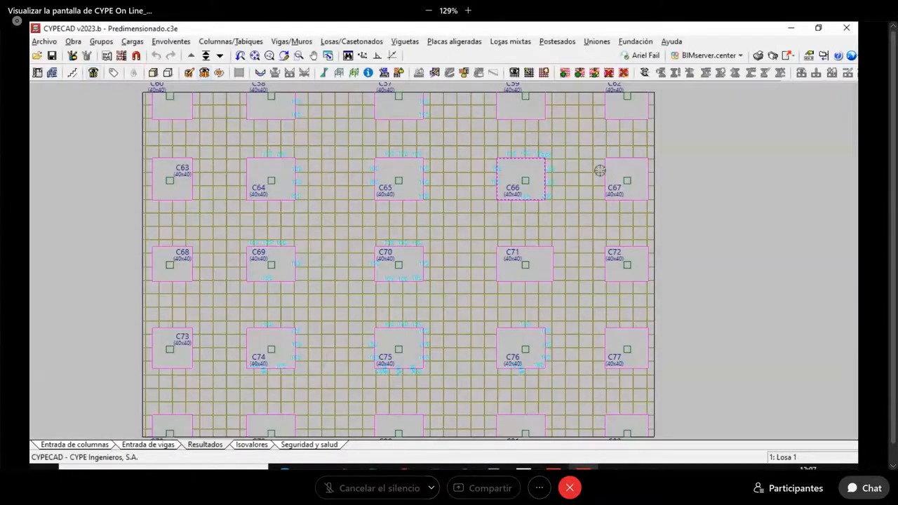
{"action": "scroll", "coordinate": [580, 322], "scroll_direction": "up", "scroll_amount": 2}
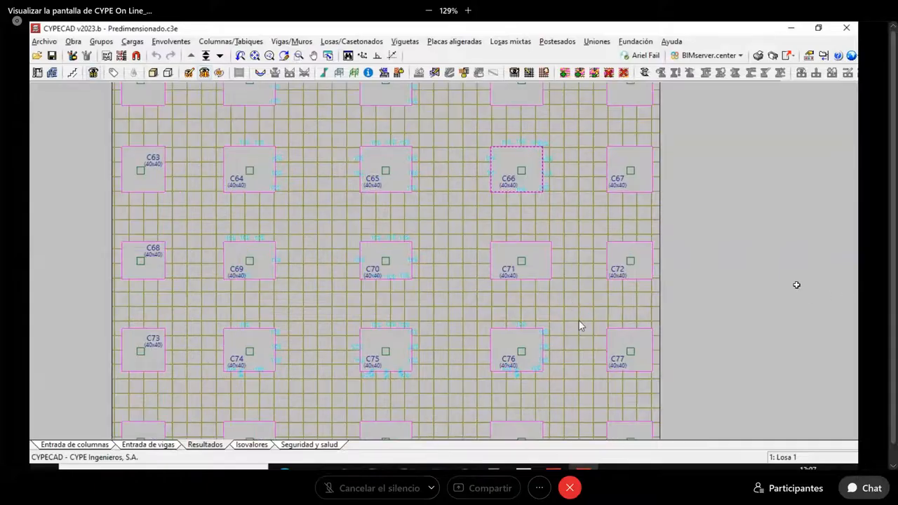
{"action": "scroll", "coordinate": [579, 323], "scroll_direction": "up", "scroll_amount": 1}
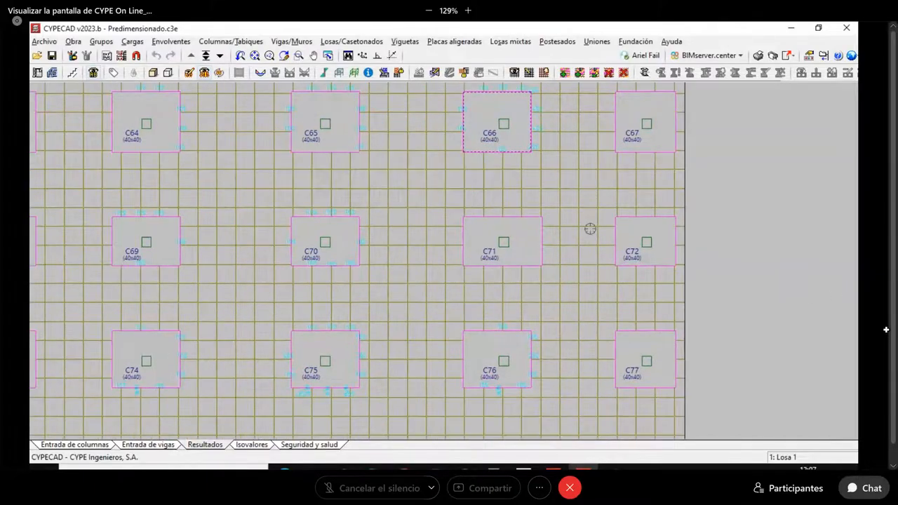
{"action": "middle_click_drag", "start_coordinate": [592, 230], "coordinate": [597, 242]}
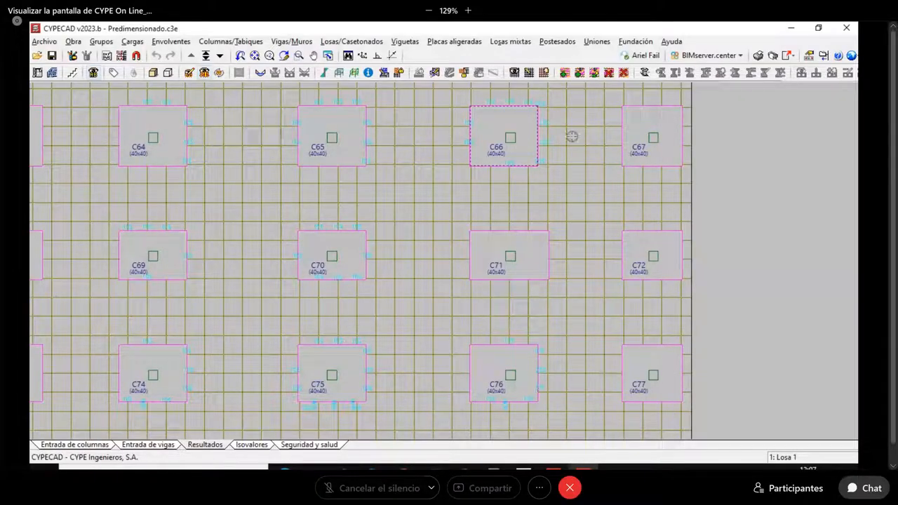
{"action": "scroll", "coordinate": [550, 102], "scroll_direction": "up", "scroll_amount": 2}
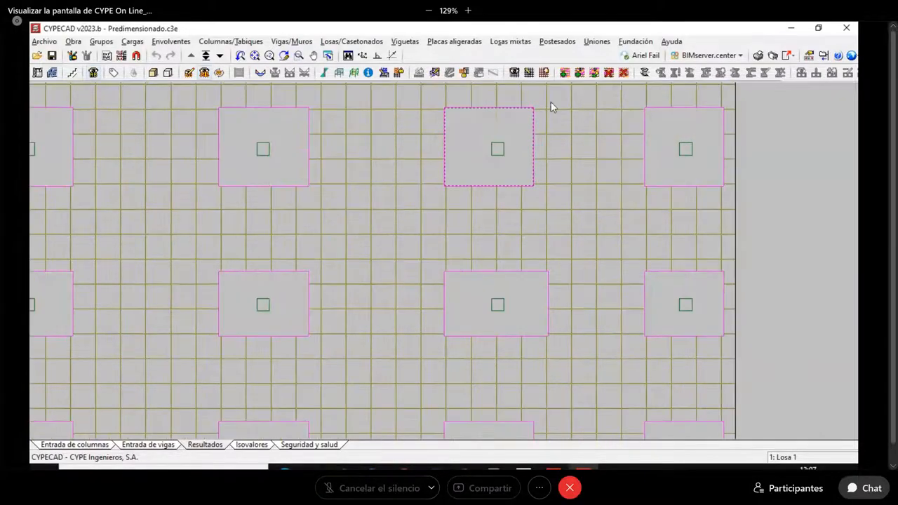
{"action": "scroll", "coordinate": [550, 112], "scroll_direction": "down", "scroll_amount": 4}
{"action": "scroll", "coordinate": [551, 124], "scroll_direction": "down", "scroll_amount": 5}
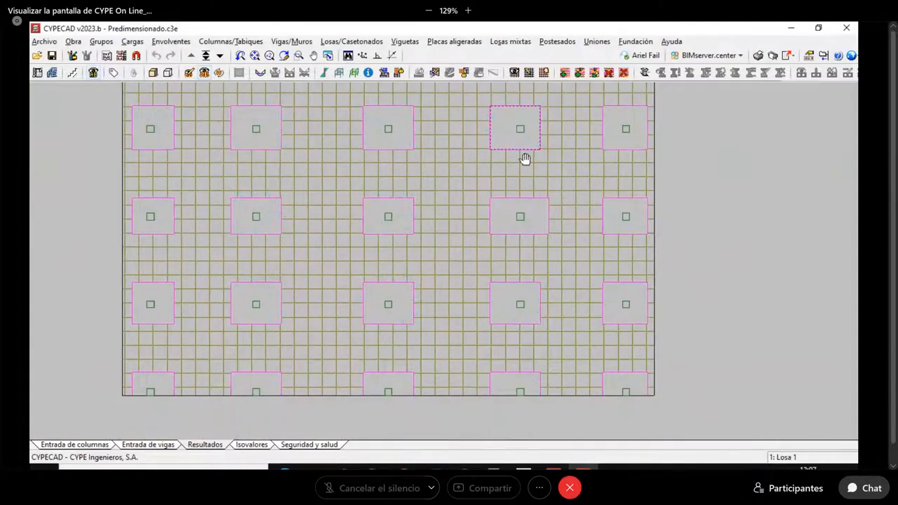
Step: Display the slab's Armado base, Armadura refuerzo and Longitudinales reinforcement on screen
{"action": "left_click", "coordinate": [529, 73]}
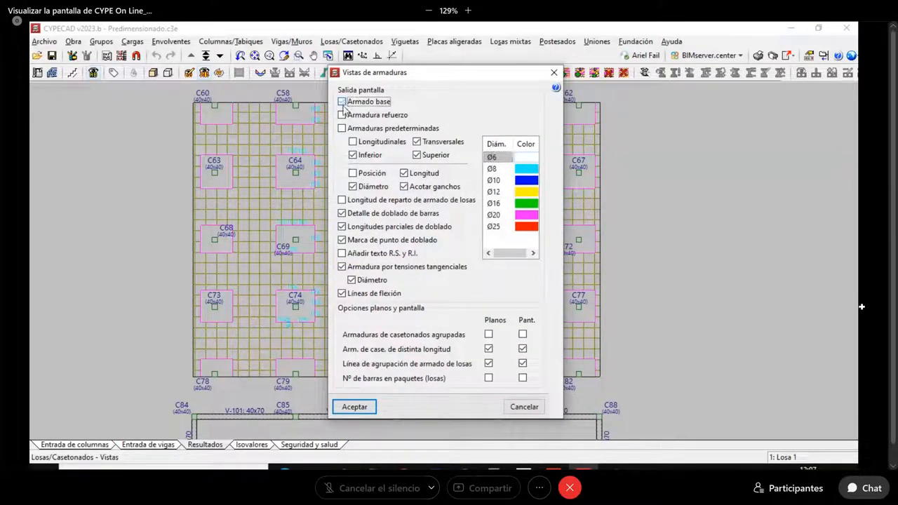
{"action": "left_click", "coordinate": [343, 115]}
{"action": "left_click", "coordinate": [342, 102]}
{"action": "left_click", "coordinate": [353, 141]}
{"action": "left_click", "coordinate": [353, 408]}
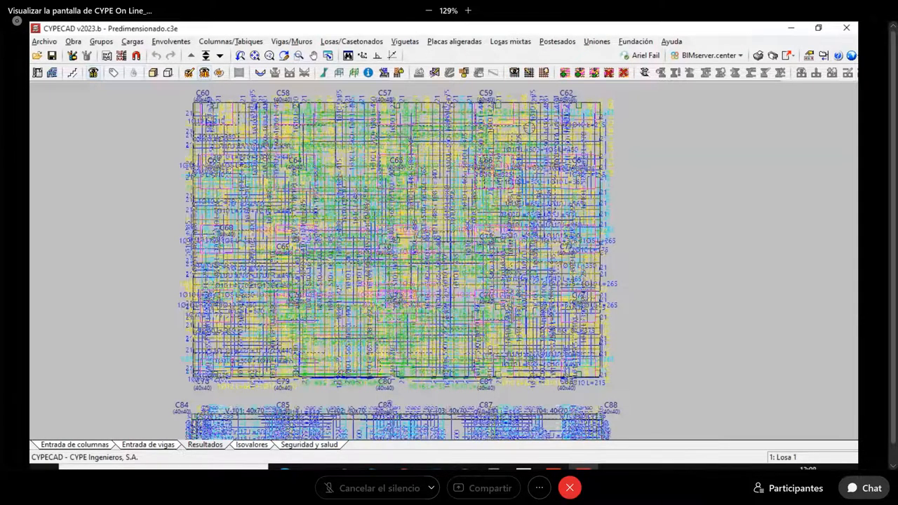
Step: Hide the Inferior reinforcement of the slabs in the reinforcement view settings
{"action": "left_click", "coordinate": [515, 72]}
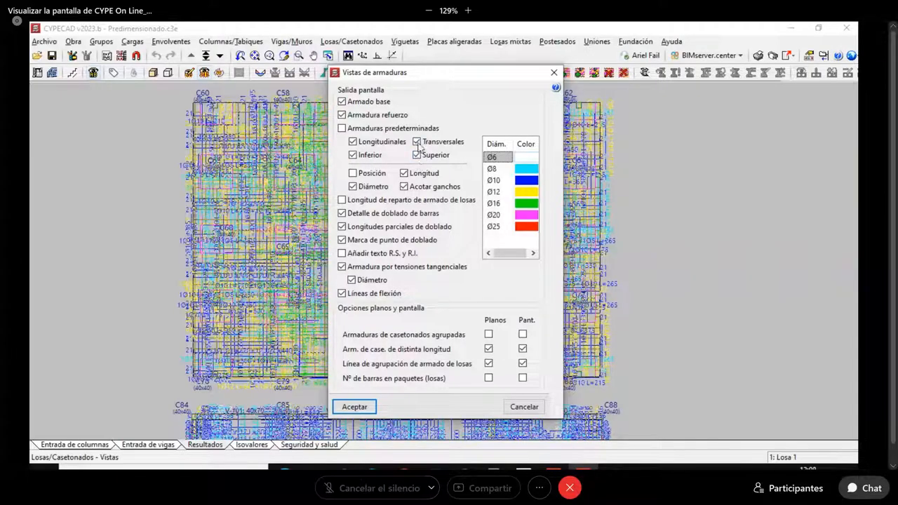
{"action": "left_click", "coordinate": [354, 155]}
{"action": "left_click", "coordinate": [353, 407]}
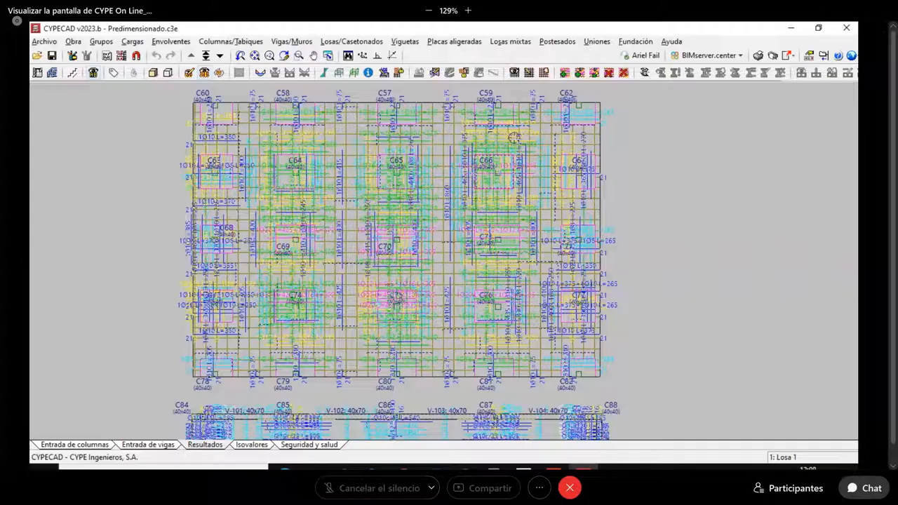
Step: Hide the Longitudinales reinforcement, keeping Transversales and Superior displayed
{"action": "left_click", "coordinate": [514, 74]}
{"action": "left_click", "coordinate": [416, 154]}
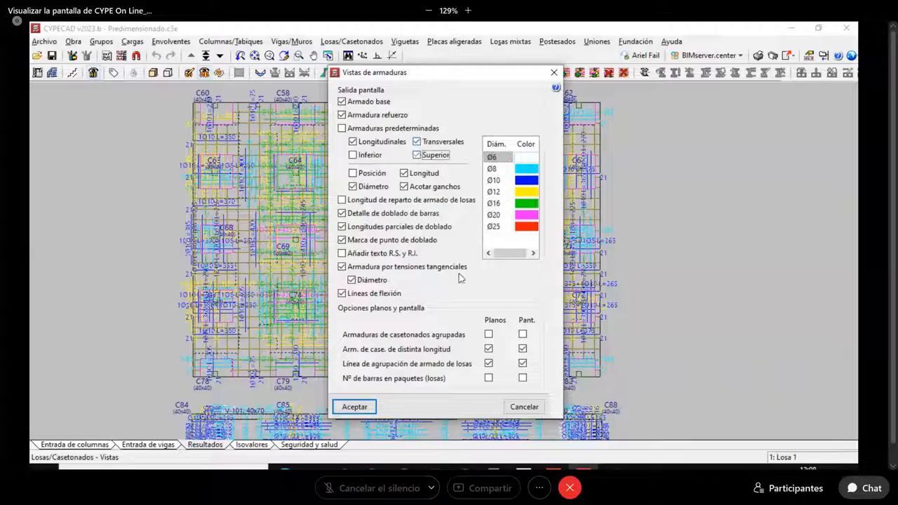
{"action": "left_click", "coordinate": [421, 156]}
{"action": "left_click", "coordinate": [352, 142]}
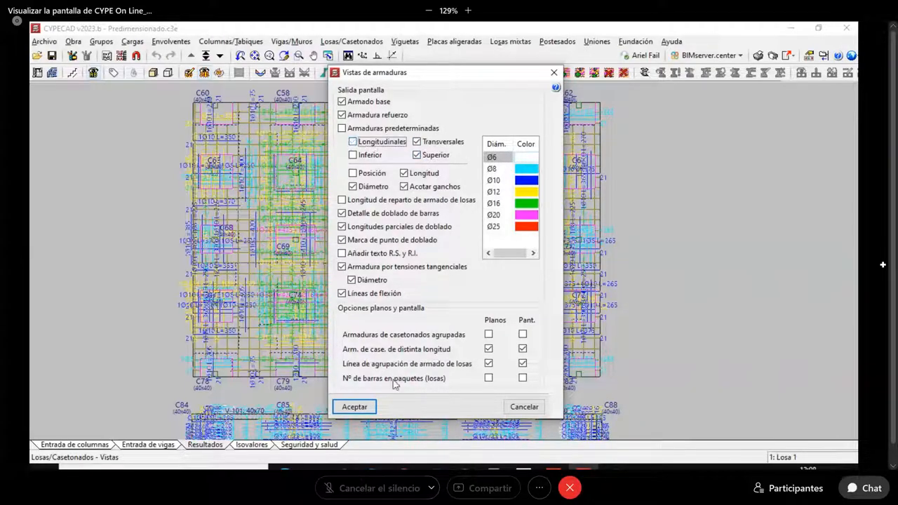
{"action": "left_click", "coordinate": [363, 403]}
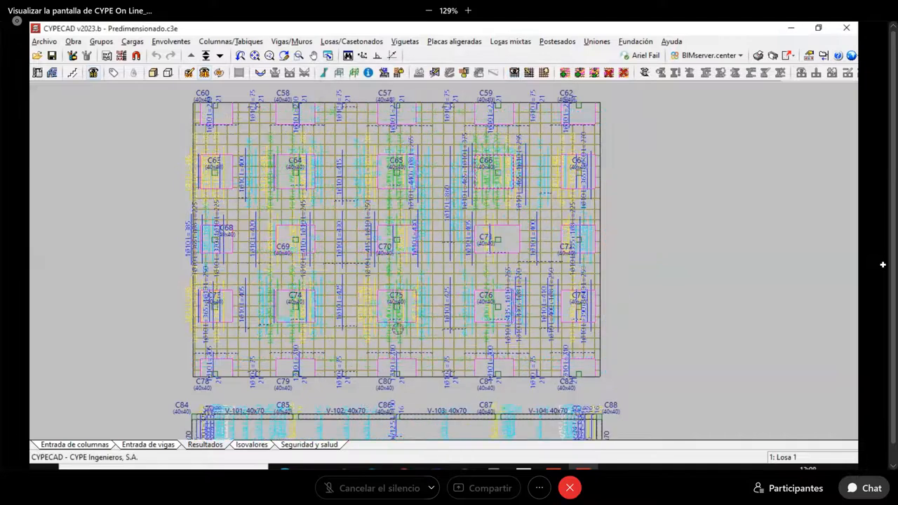
Step: Review the Armadura por tensiones tangenciales view option and examine the upper transverse reinforcement around the ábacos
{"action": "scroll", "coordinate": [481, 169], "scroll_direction": "up", "scroll_amount": 2}
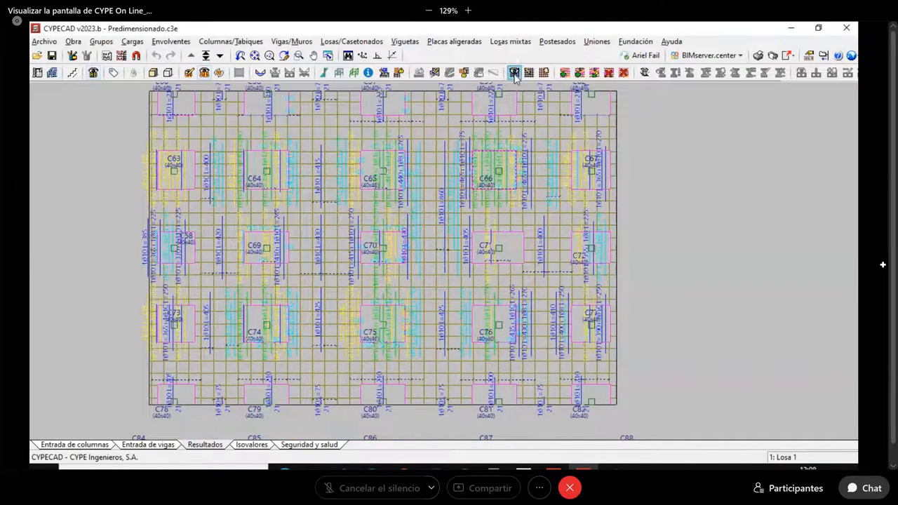
{"action": "left_click", "coordinate": [514, 75]}
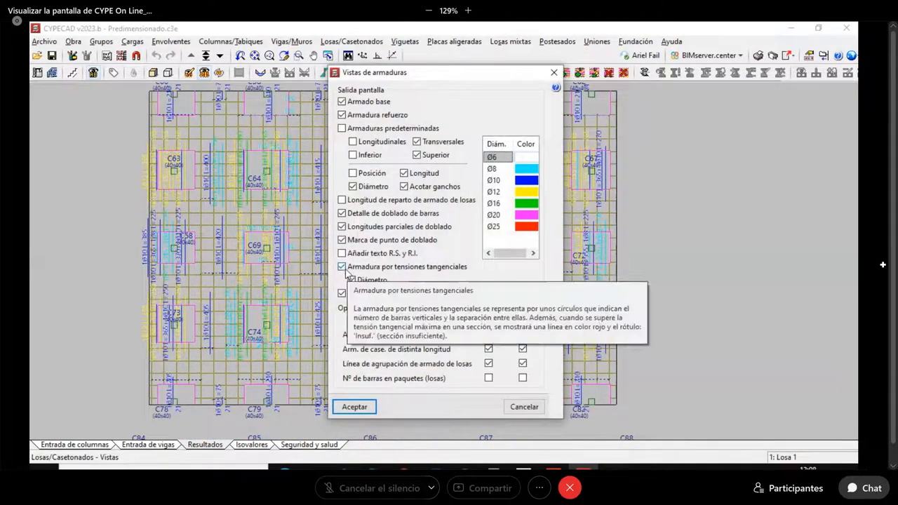
{"action": "left_click", "coordinate": [355, 409]}
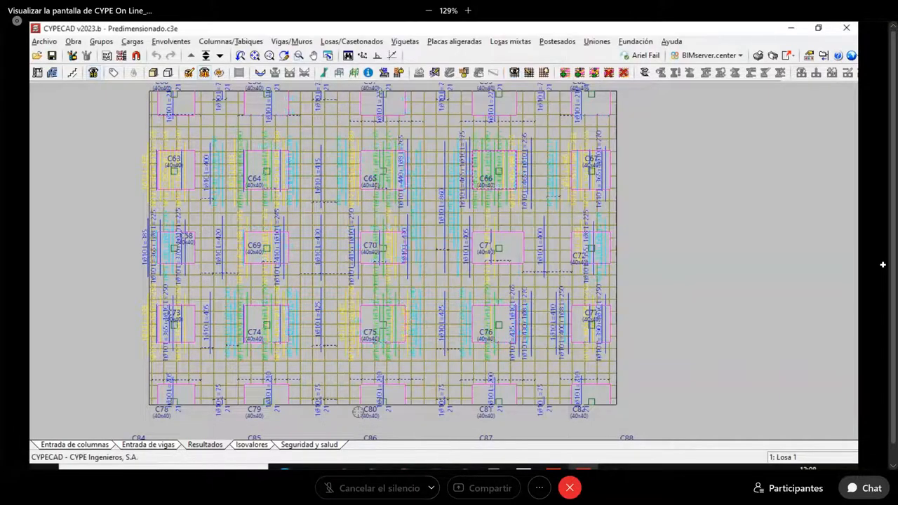
{"action": "scroll", "coordinate": [536, 270], "scroll_direction": "up", "scroll_amount": 1}
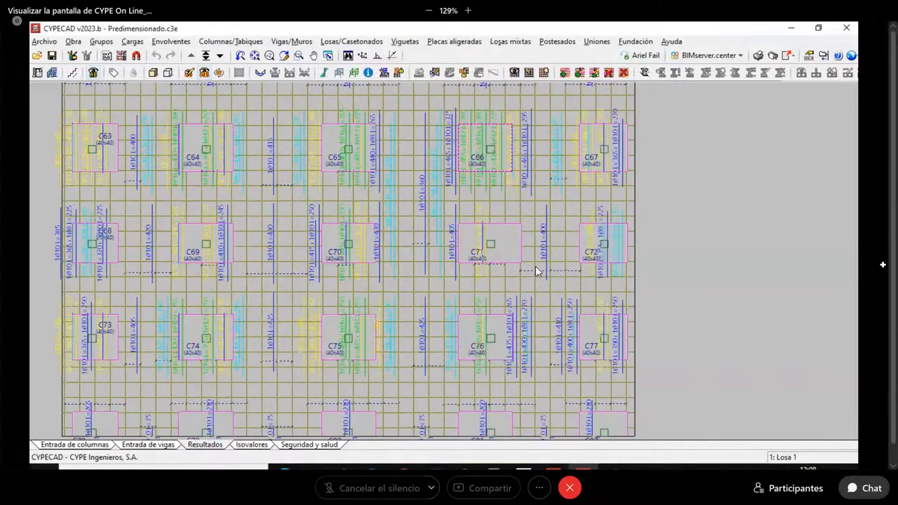
Step: Examine the upper transverse reinforcement bars at the ábacos of columns C66 and C76
{"action": "scroll", "coordinate": [535, 265], "scroll_direction": "up", "scroll_amount": 1}
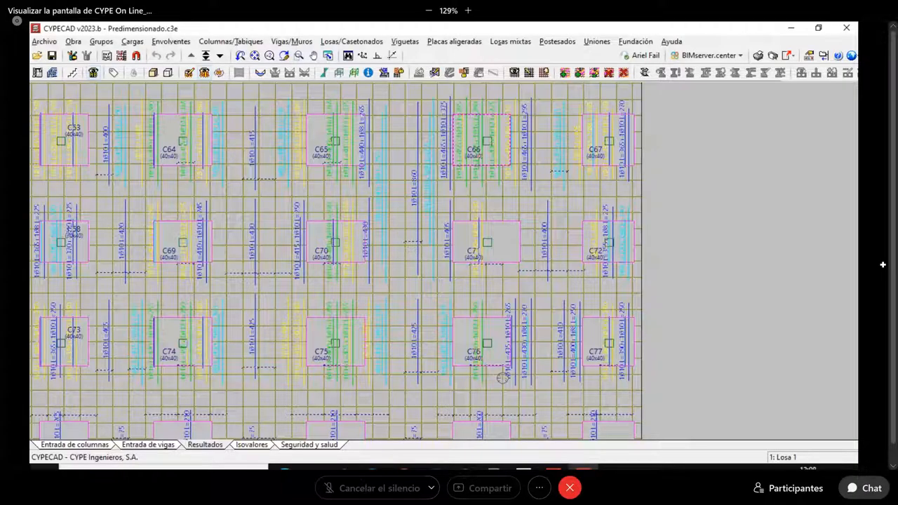
{"action": "scroll", "coordinate": [479, 113], "scroll_direction": "up", "scroll_amount": 2}
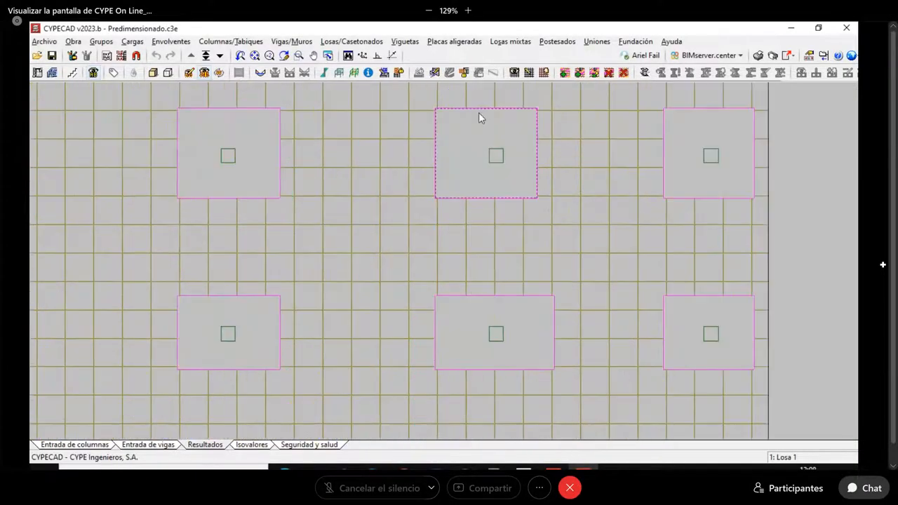
{"action": "scroll", "coordinate": [487, 116], "scroll_direction": "up", "scroll_amount": 1}
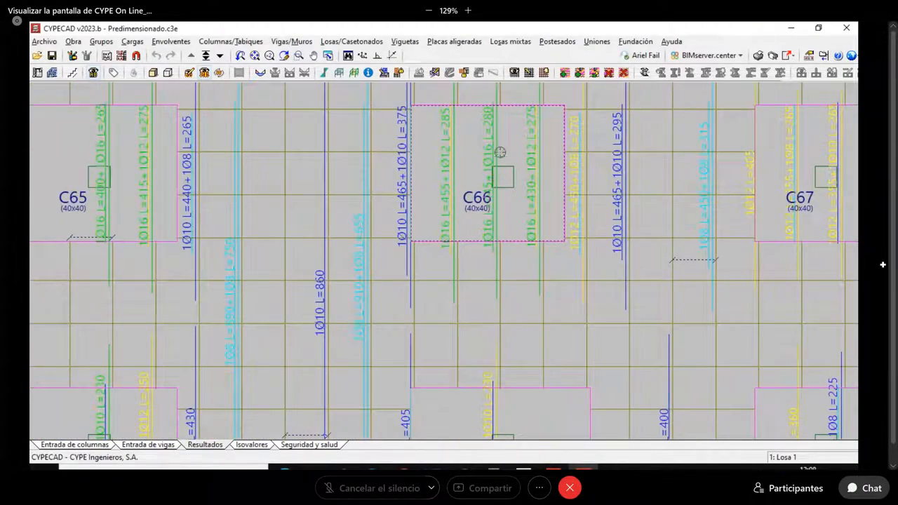
{"action": "scroll", "coordinate": [497, 145], "scroll_direction": "down", "scroll_amount": 3}
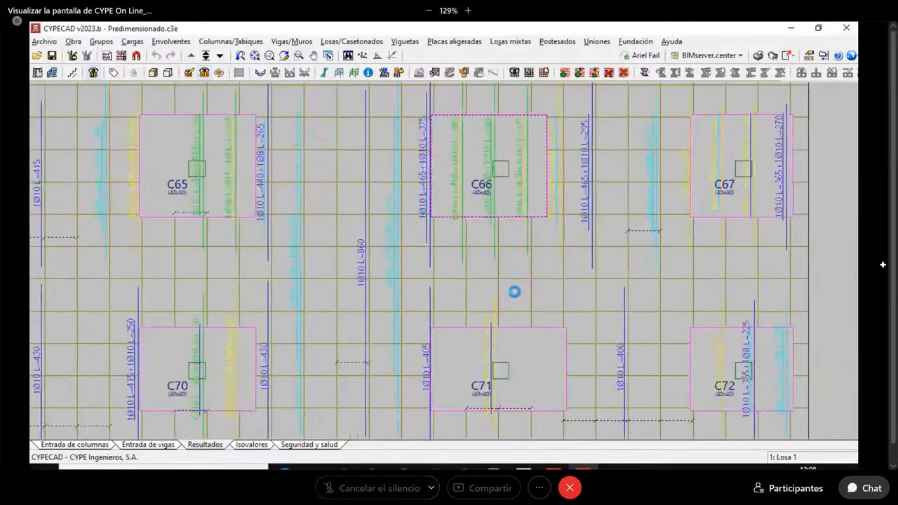
{"action": "scroll", "coordinate": [515, 242], "scroll_direction": "down", "scroll_amount": 2}
{"action": "middle_click_drag", "start_coordinate": [518, 305], "coordinate": [512, 182]}
{"action": "scroll", "coordinate": [490, 339], "scroll_direction": "up", "scroll_amount": 5}
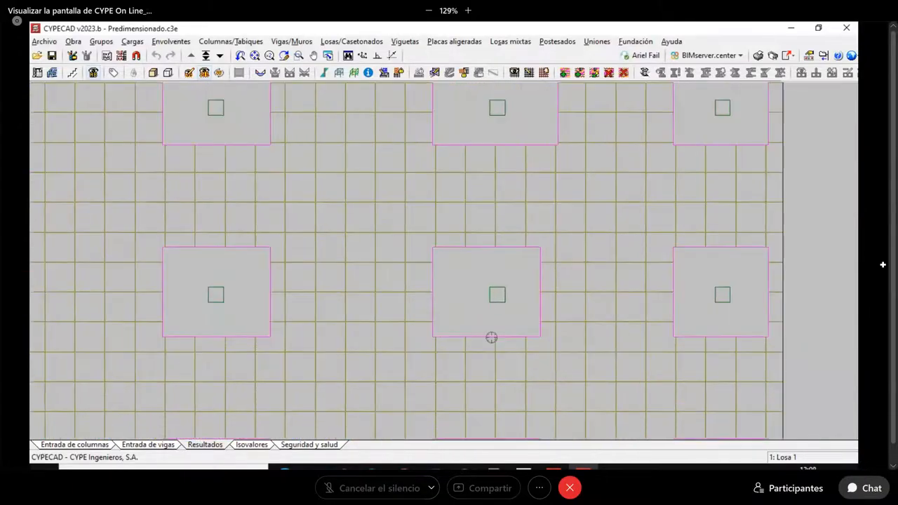
{"action": "scroll", "coordinate": [509, 311], "scroll_direction": "up", "scroll_amount": 3}
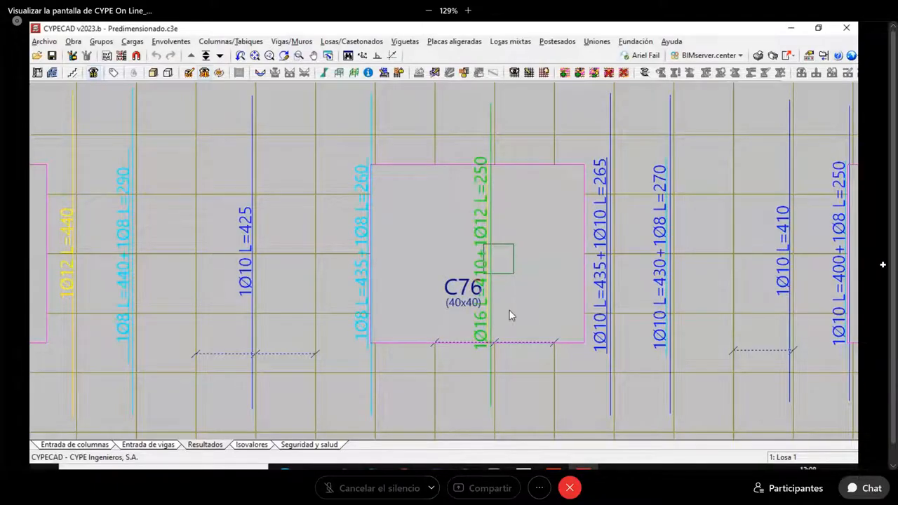
Step: Compare the upper transverse reinforcement of the ábacos across the whole slab, returning to C66 for detail
{"action": "scroll", "coordinate": [509, 310], "scroll_direction": "down", "scroll_amount": 2}
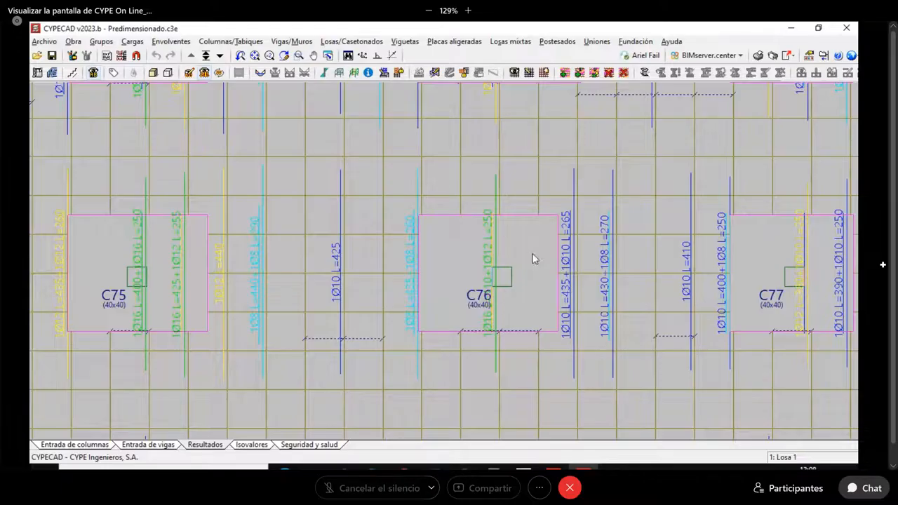
{"action": "scroll", "coordinate": [532, 252], "scroll_direction": "down", "scroll_amount": 2}
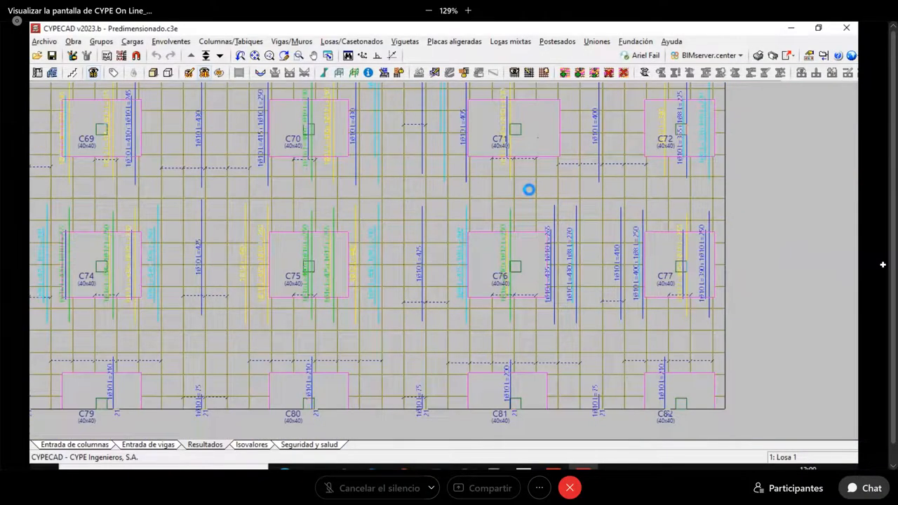
{"action": "scroll", "coordinate": [513, 306], "scroll_direction": "down", "scroll_amount": 1}
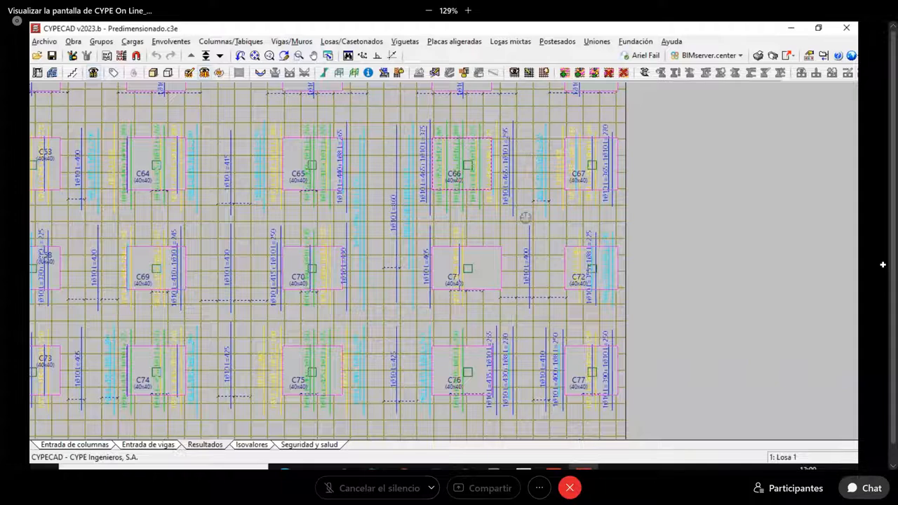
{"action": "scroll", "coordinate": [496, 223], "scroll_direction": "down", "scroll_amount": 2}
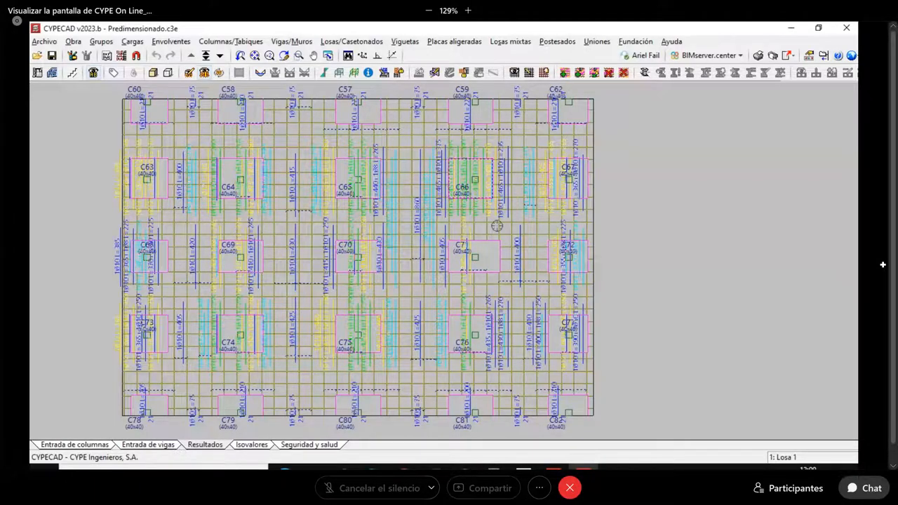
{"action": "scroll", "coordinate": [497, 225], "scroll_direction": "up", "scroll_amount": 2}
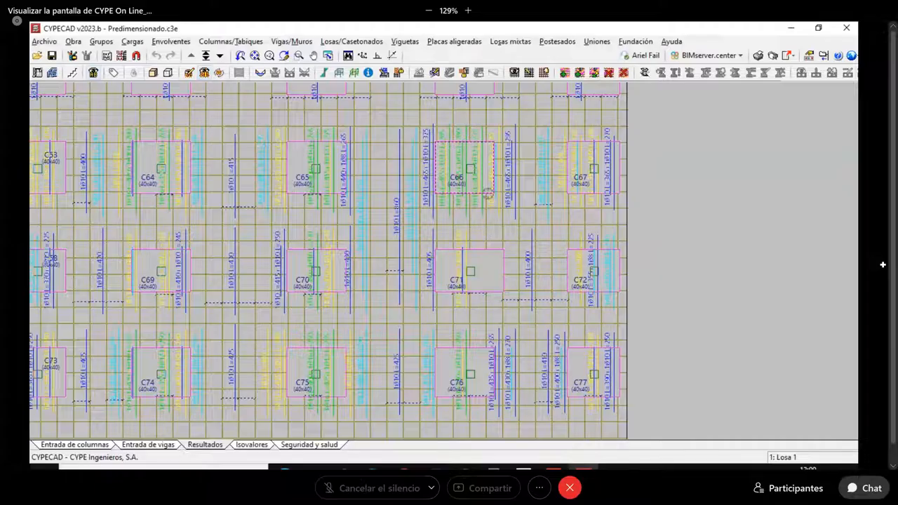
{"action": "scroll", "coordinate": [463, 144], "scroll_direction": "up", "scroll_amount": 3}
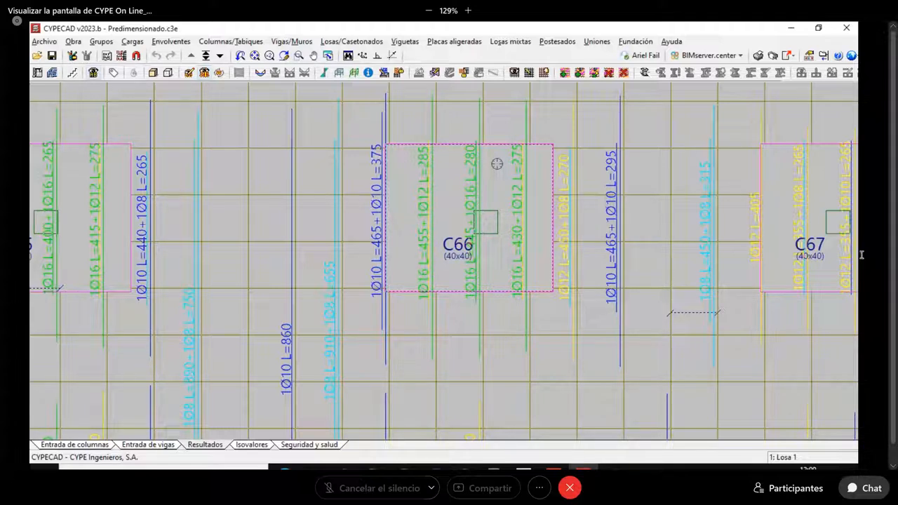
{"action": "scroll", "coordinate": [497, 164], "scroll_direction": "down", "scroll_amount": 3}
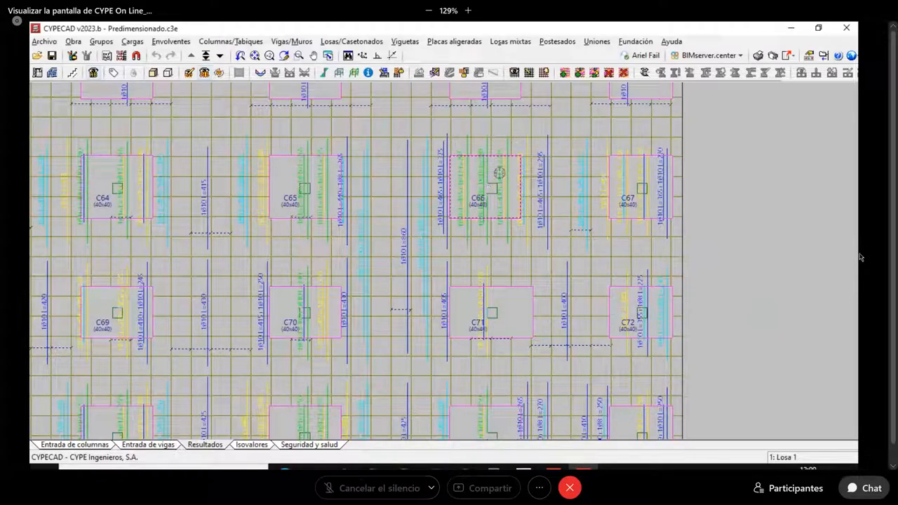
{"action": "scroll", "coordinate": [499, 179], "scroll_direction": "down", "scroll_amount": 3}
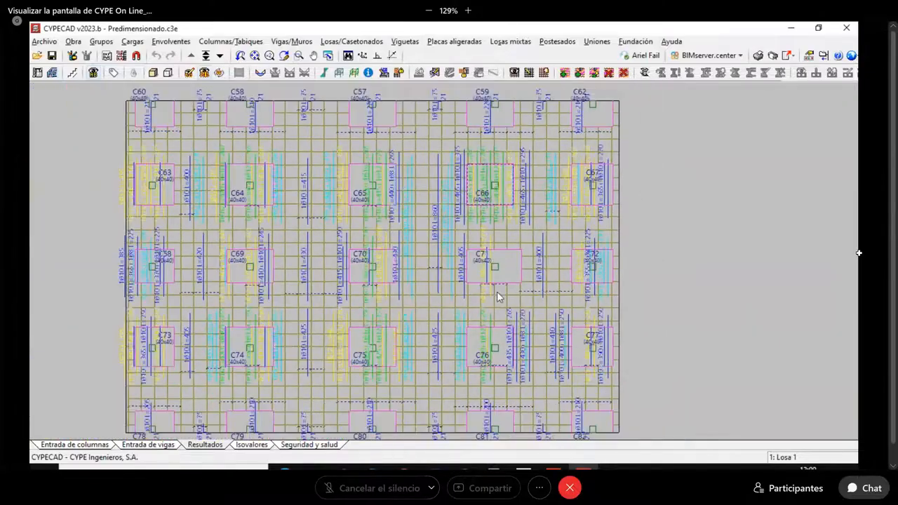
{"action": "scroll", "coordinate": [498, 297], "scroll_direction": "up", "scroll_amount": 4}
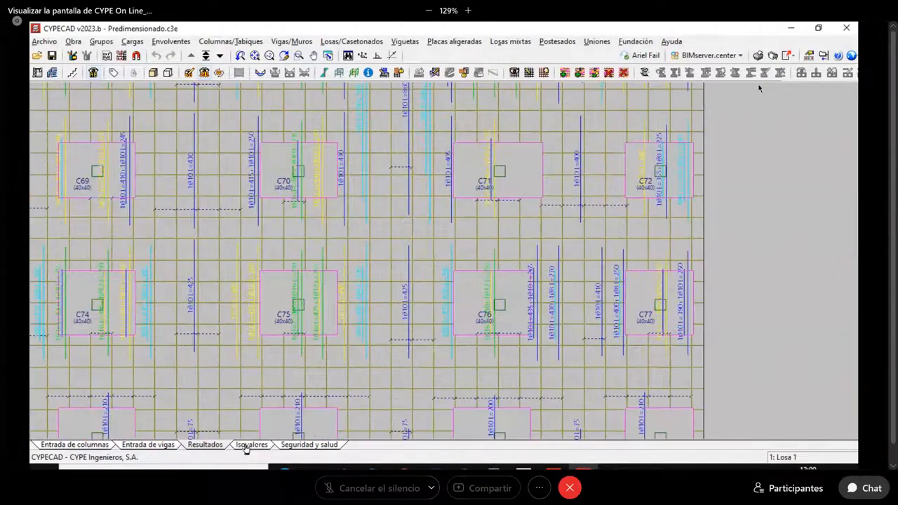
Step: Open the slab isovalues and set the reinforcement view to Transversales and Superior only, hiding Armadura por tensiones tangenciales
{"action": "left_click", "coordinate": [247, 445]}
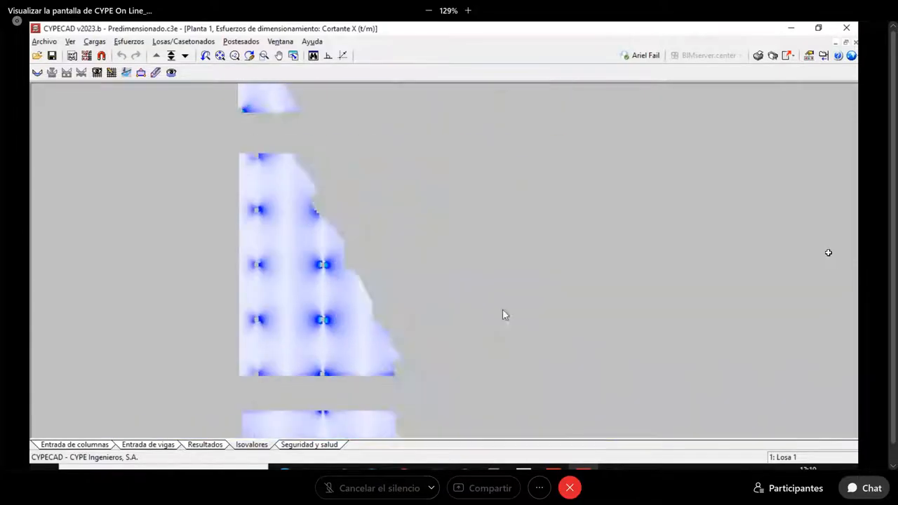
{"action": "scroll", "coordinate": [516, 238], "scroll_direction": "up", "scroll_amount": 4}
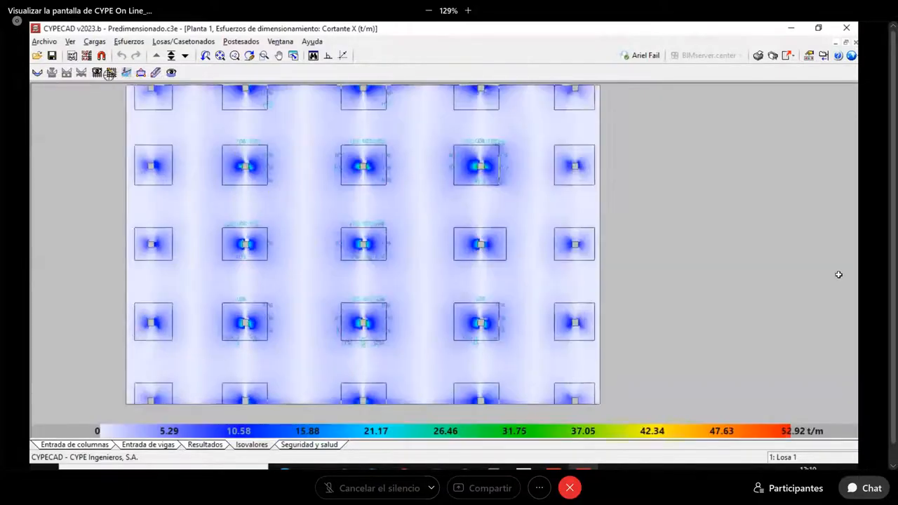
{"action": "left_click", "coordinate": [97, 72]}
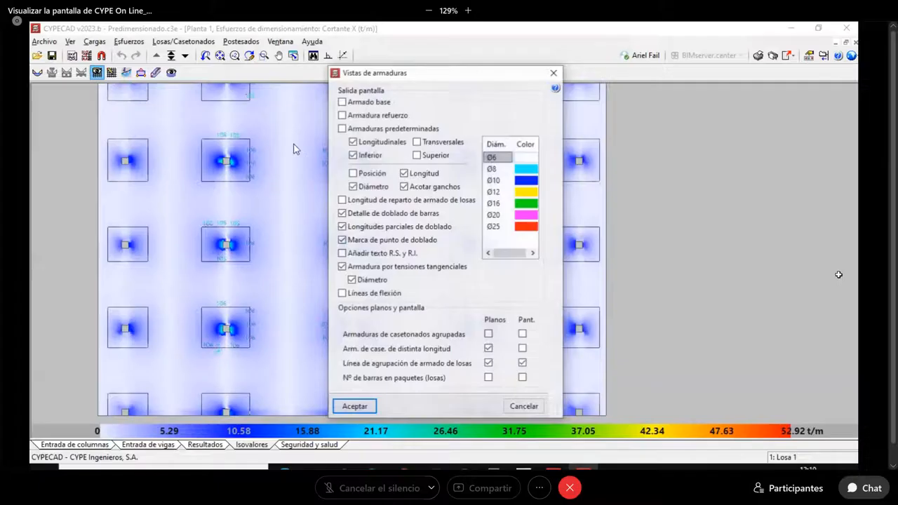
{"action": "left_click", "coordinate": [341, 267]}
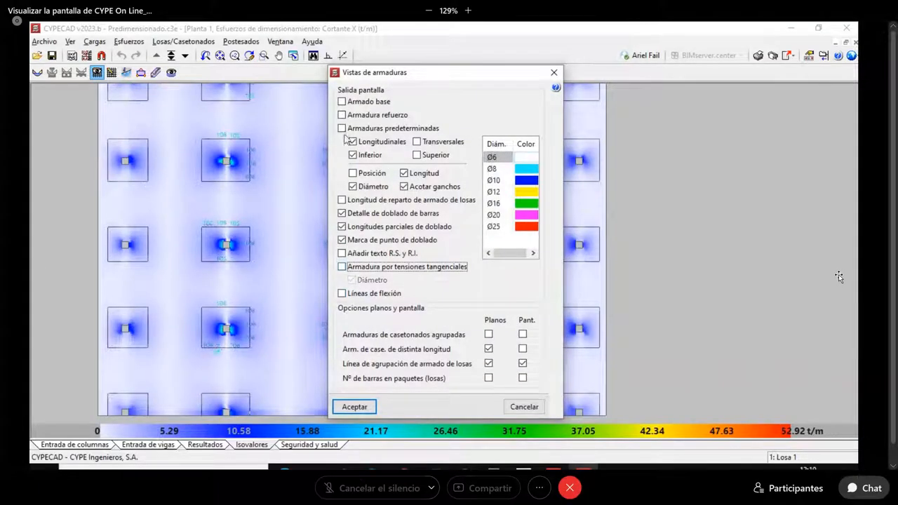
{"action": "left_click", "coordinate": [417, 155]}
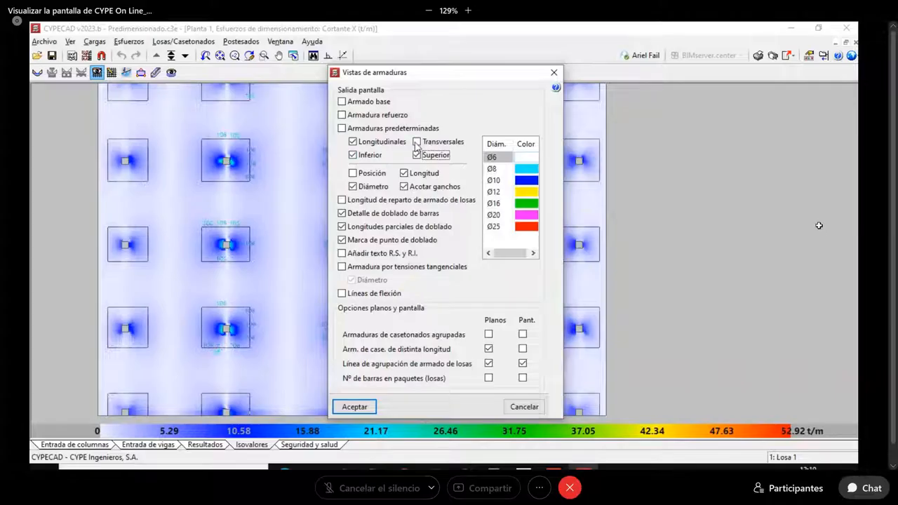
{"action": "left_click", "coordinate": [416, 143]}
{"action": "left_click", "coordinate": [353, 155]}
{"action": "left_click", "coordinate": [352, 142]}
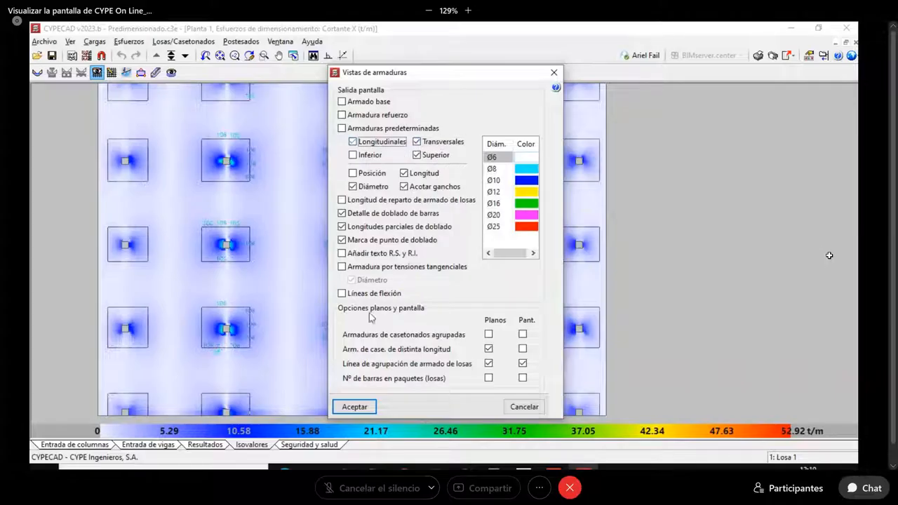
{"action": "left_click", "coordinate": [363, 410]}
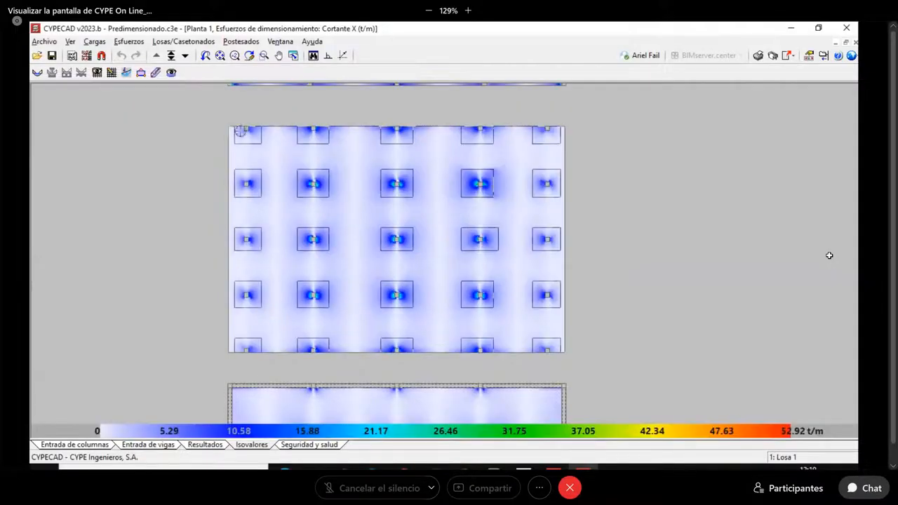
Step: Display Armado base and Armadura refuerzo over the slab isovalues
{"action": "left_click", "coordinate": [95, 72]}
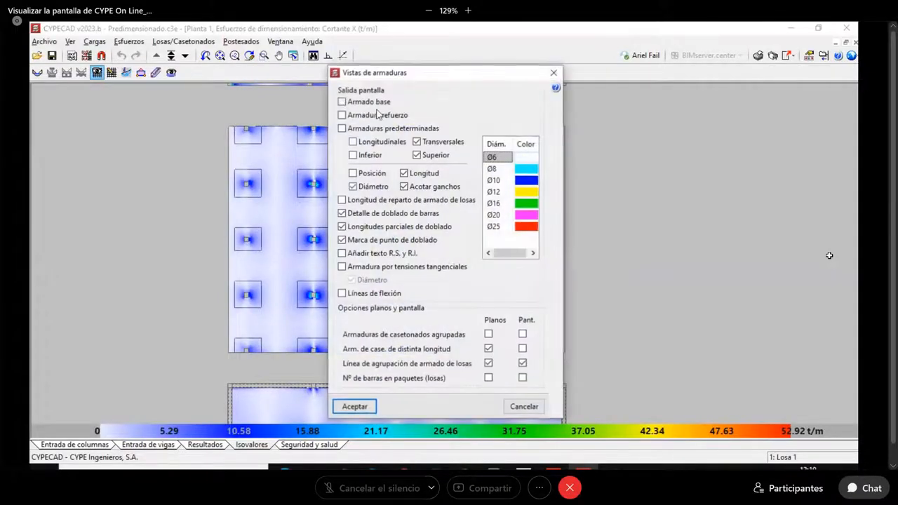
{"action": "left_click", "coordinate": [341, 102]}
{"action": "left_click", "coordinate": [342, 115]}
{"action": "left_click", "coordinate": [354, 407]}
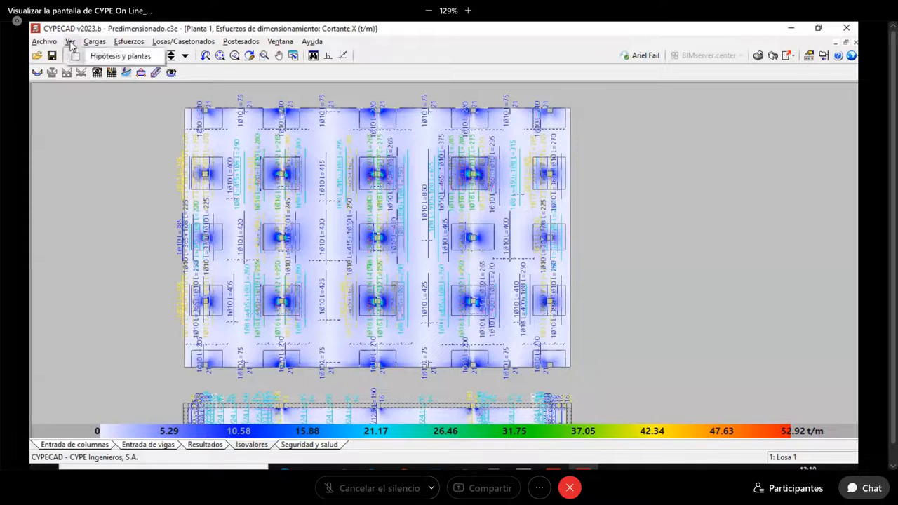
Step: Set the isovalues to Esfuerzos de dimensionamiento with Momento Y, cuantía superior
{"action": "left_click", "coordinate": [72, 56]}
{"action": "left_click", "coordinate": [84, 134]}
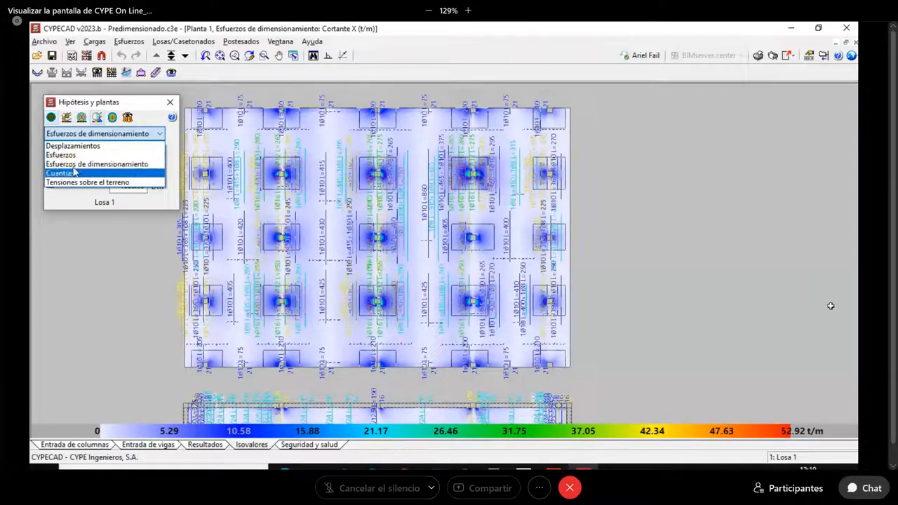
{"action": "left_click", "coordinate": [70, 164]}
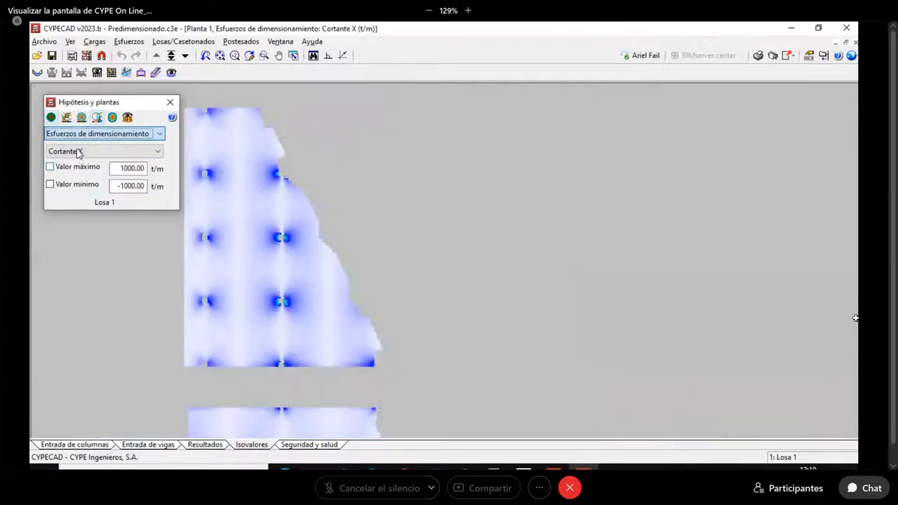
{"action": "left_click", "coordinate": [82, 151]}
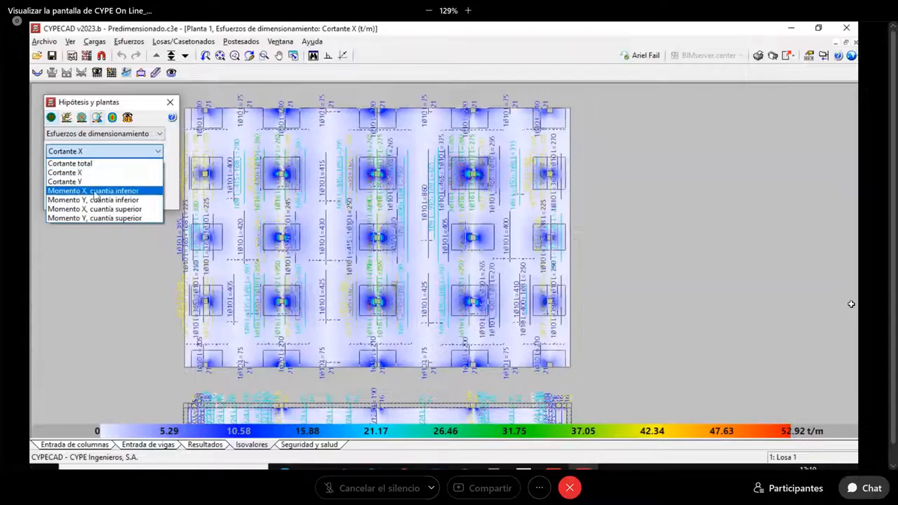
{"action": "left_click", "coordinate": [116, 220]}
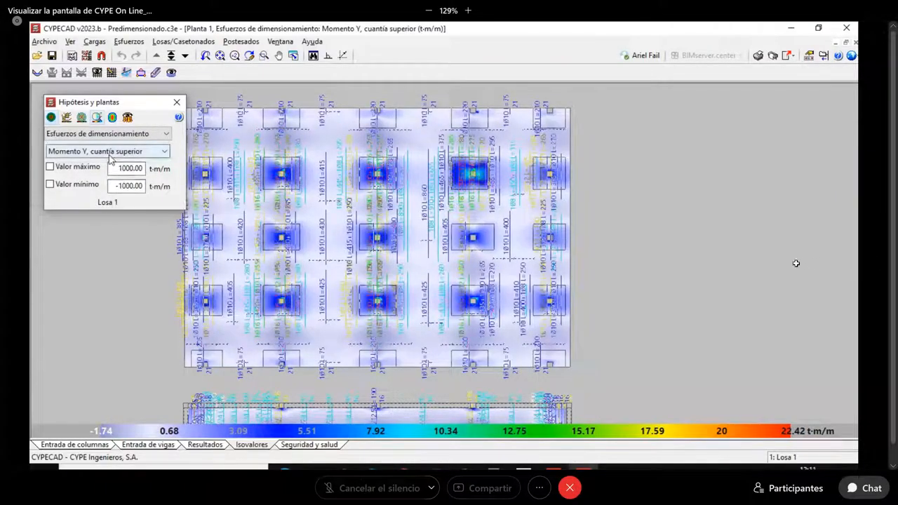
Step: Plot the averaged moment values in a band starting at C59 along the column line through C66, C71 and C76
{"action": "left_click", "coordinate": [155, 73]}
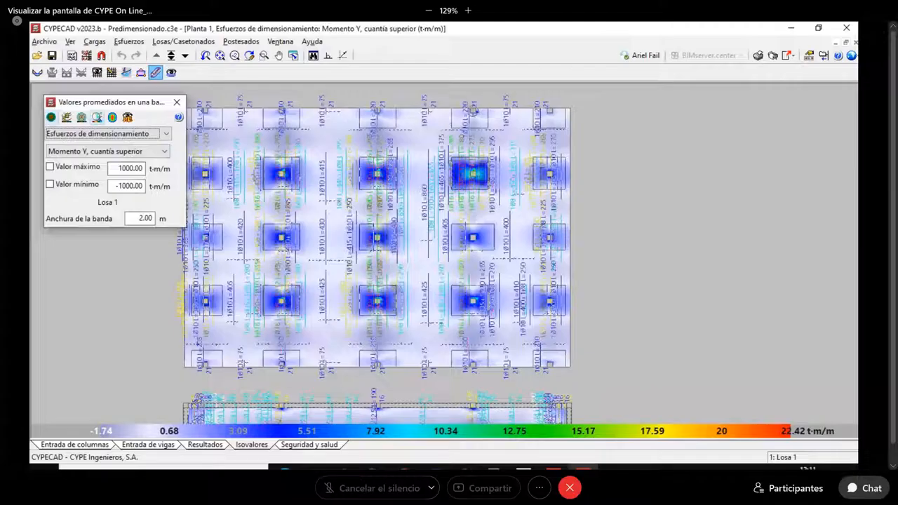
{"action": "left_click", "coordinate": [475, 112]}
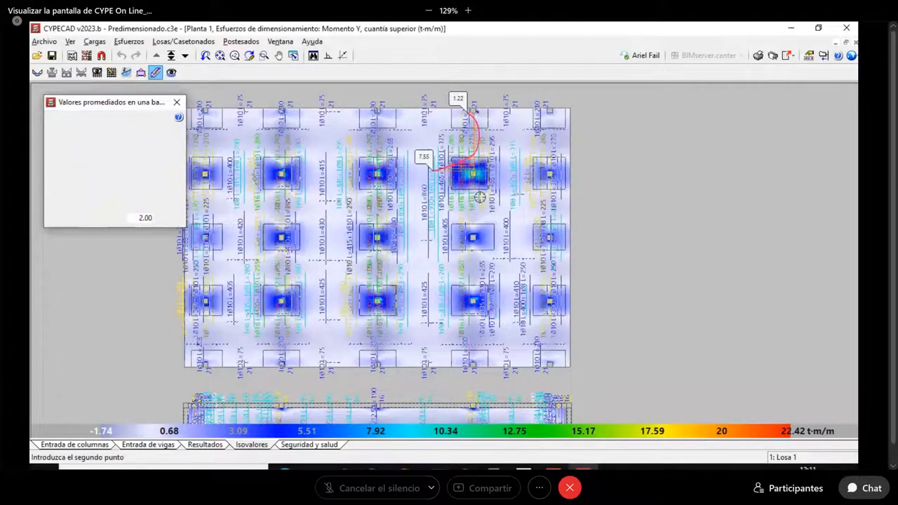
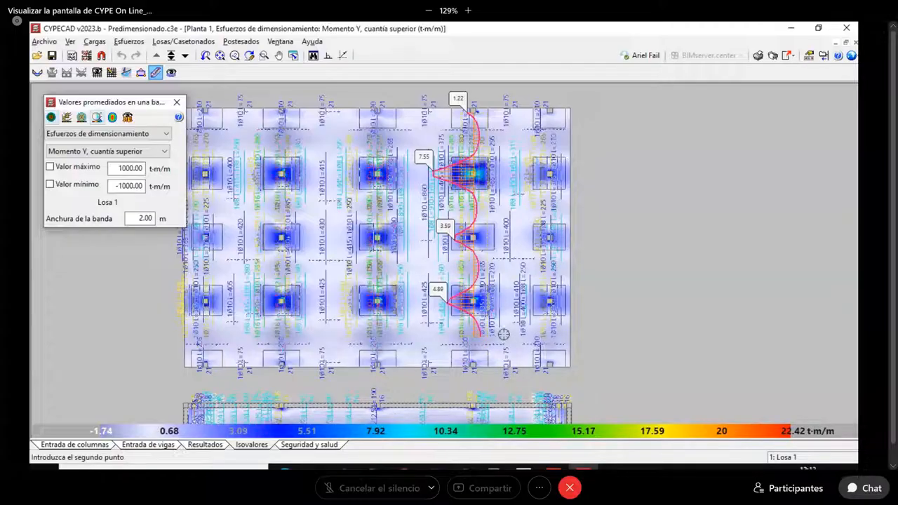
{"action": "scroll", "coordinate": [477, 344], "scroll_direction": "up", "scroll_amount": 3}
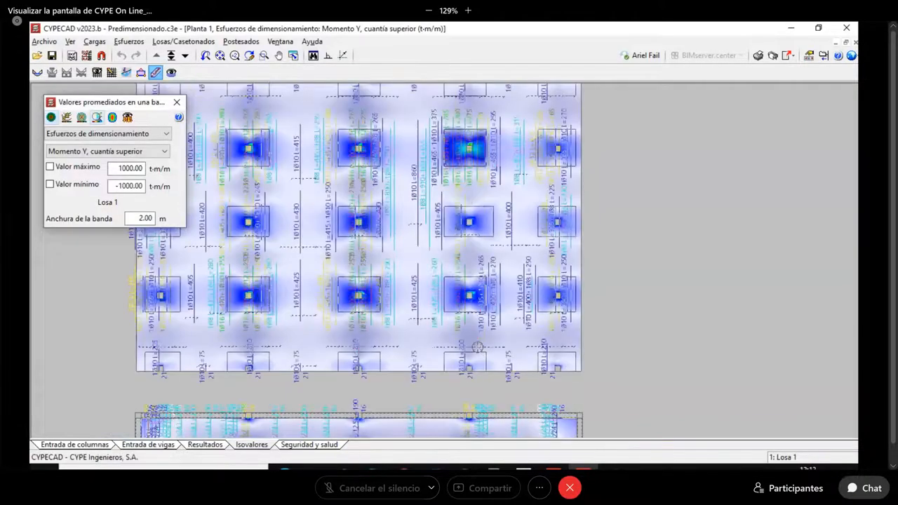
{"action": "scroll", "coordinate": [477, 347], "scroll_direction": "up", "scroll_amount": 1}
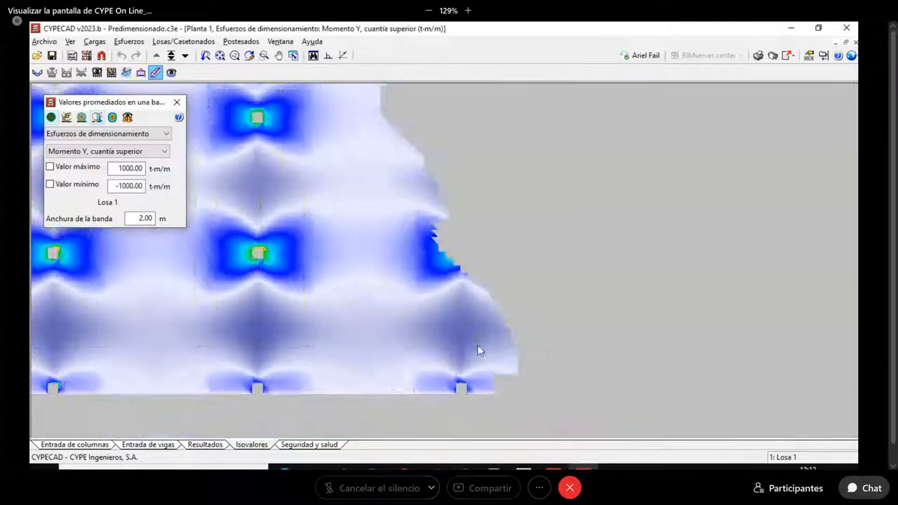
Step: Turn on the contour lines and set the isovalues to Momento Y, cuantía inferior
{"action": "left_click", "coordinate": [66, 118]}
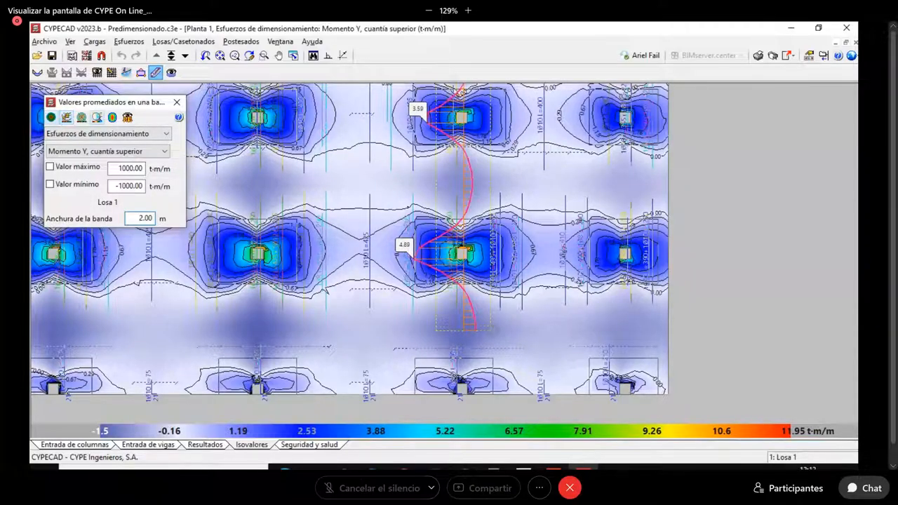
{"action": "left_click", "coordinate": [110, 151]}
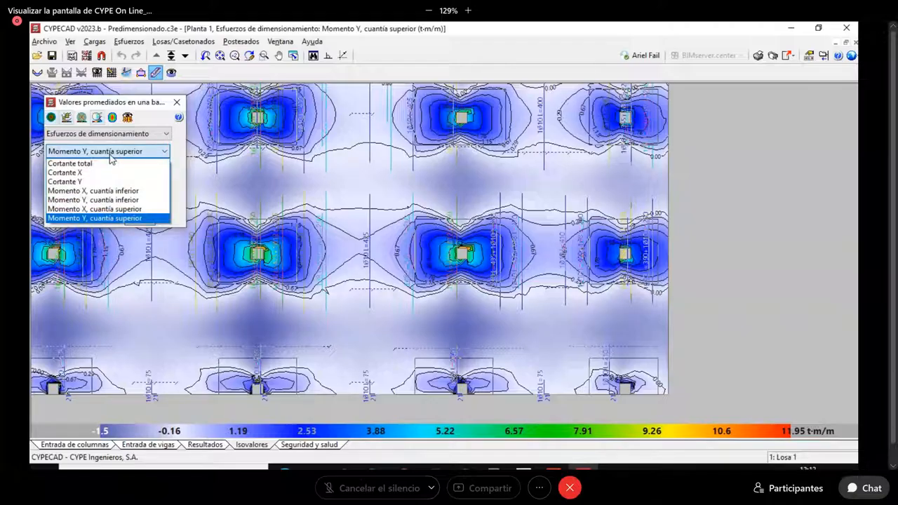
{"action": "left_click", "coordinate": [117, 201]}
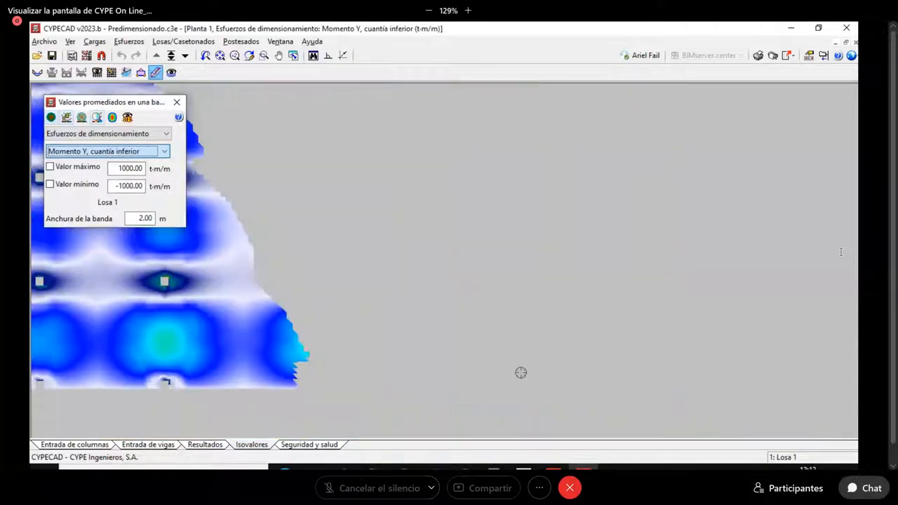
Step: Plot the averaged Momento Y, cuantía inferior values in a 2.00 m wide band along the column line from C59 to C81
{"action": "scroll", "coordinate": [521, 373], "scroll_direction": "down", "scroll_amount": 1}
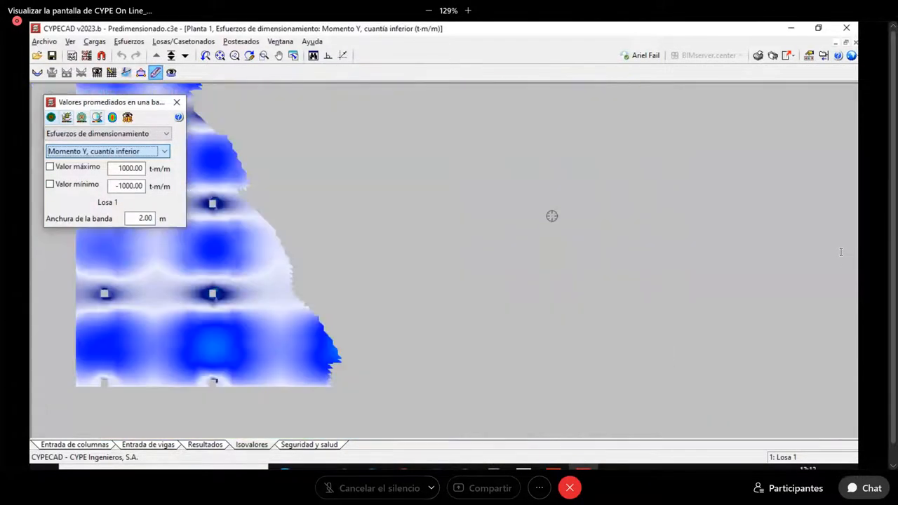
{"action": "scroll", "coordinate": [509, 243], "scroll_direction": "down", "scroll_amount": 1}
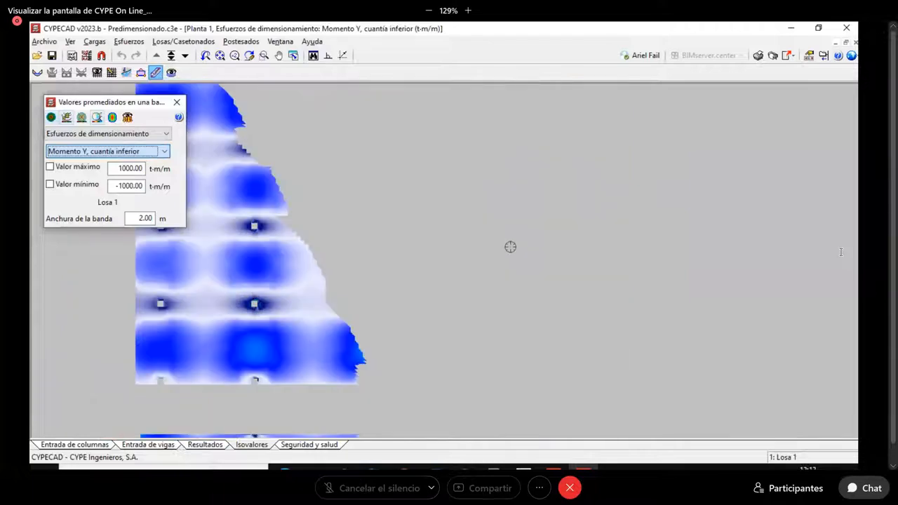
{"action": "scroll", "coordinate": [519, 240], "scroll_direction": "down", "scroll_amount": 1}
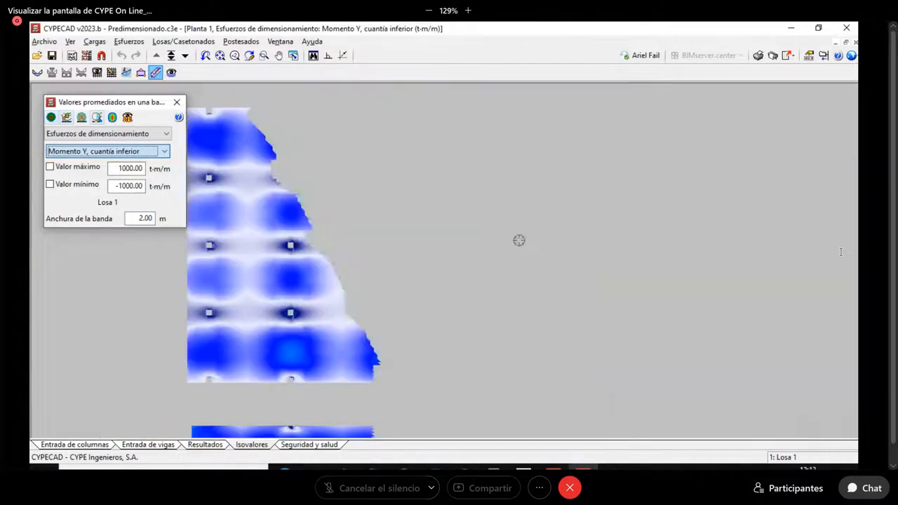
{"action": "scroll", "coordinate": [519, 242], "scroll_direction": "down", "scroll_amount": 1}
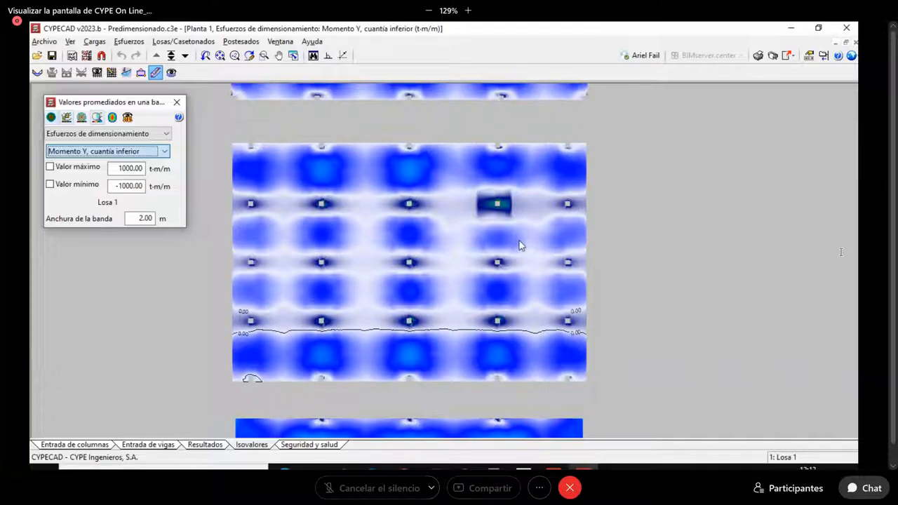
{"action": "scroll", "coordinate": [519, 242], "scroll_direction": "down", "scroll_amount": 1}
{"action": "scroll", "coordinate": [519, 241], "scroll_direction": "down", "scroll_amount": 1}
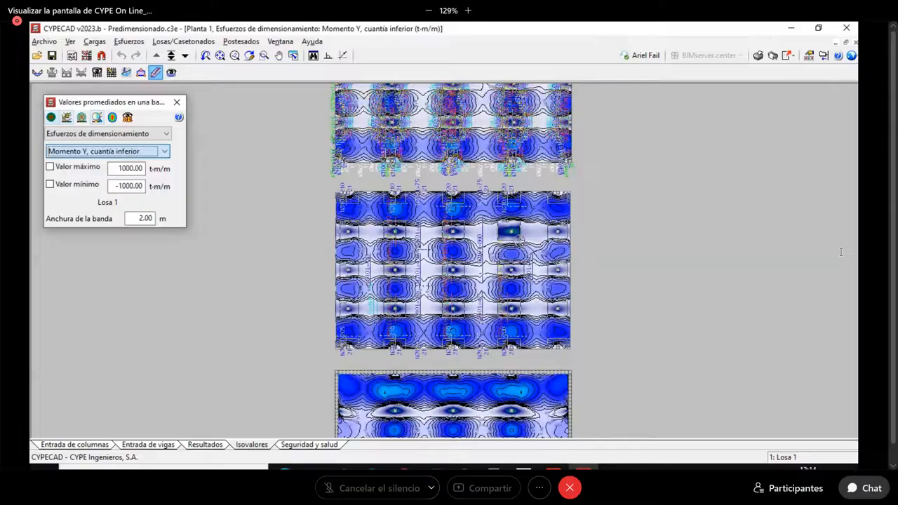
{"action": "scroll", "coordinate": [517, 239], "scroll_direction": "down", "scroll_amount": 1}
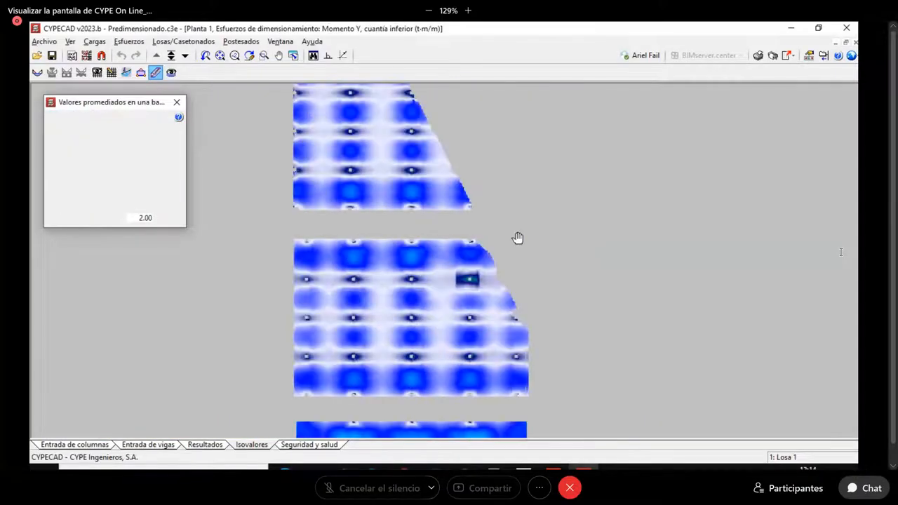
{"action": "scroll", "coordinate": [517, 238], "scroll_direction": "down", "scroll_amount": 1}
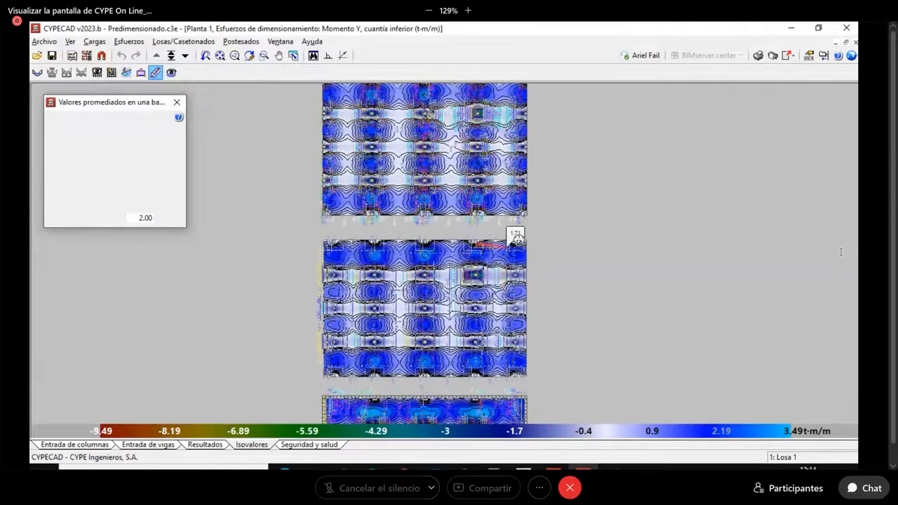
{"action": "scroll", "coordinate": [518, 241], "scroll_direction": "down", "scroll_amount": 1}
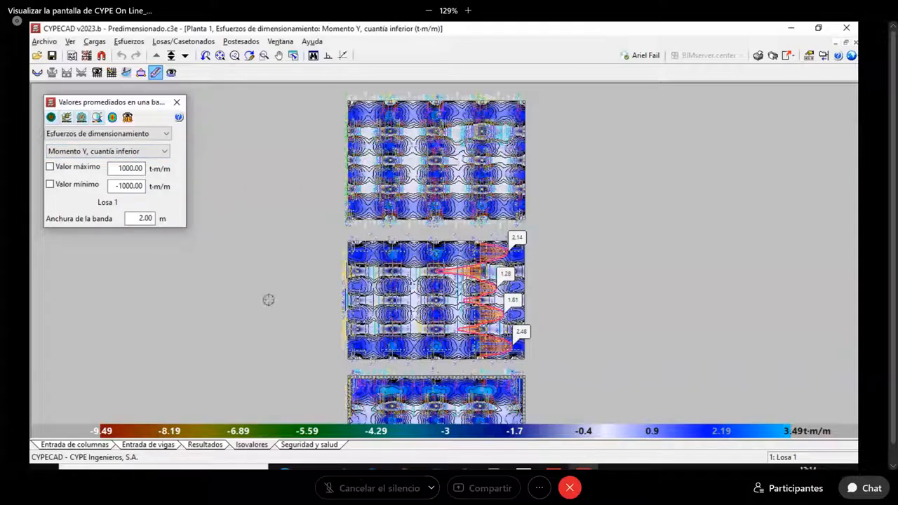
Step: Hide the contour lines over the Momento Y, cuantía inferior isovalues, keeping the current colour range
{"action": "left_click", "coordinate": [111, 118]}
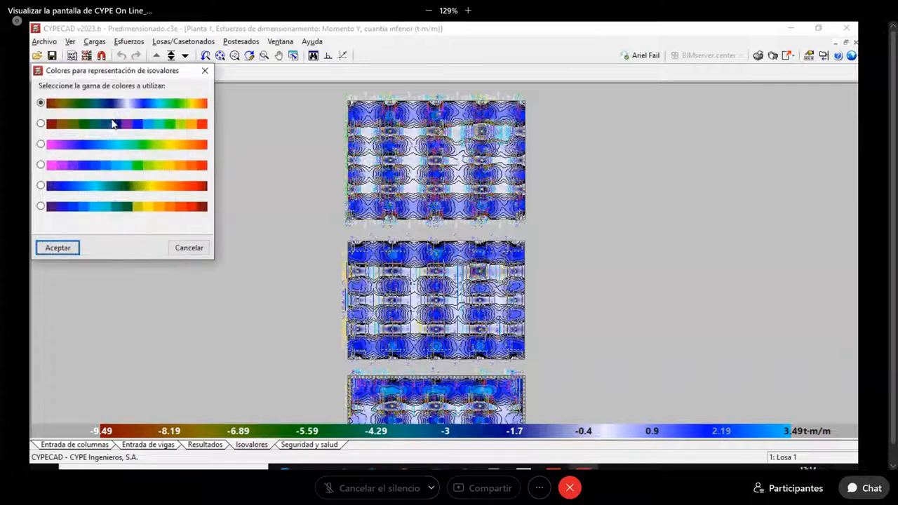
{"action": "left_click", "coordinate": [204, 70]}
{"action": "left_click", "coordinate": [67, 118]}
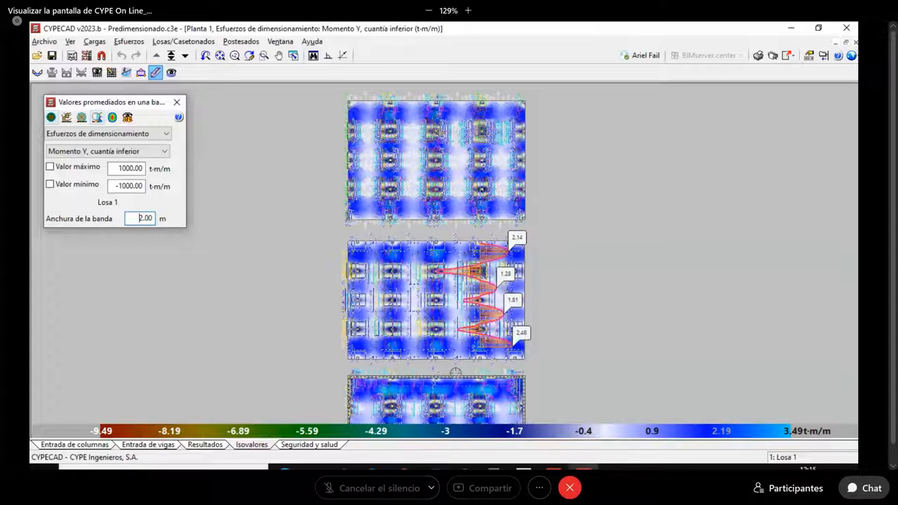
{"action": "scroll", "coordinate": [456, 373], "scroll_direction": "up", "scroll_amount": 1}
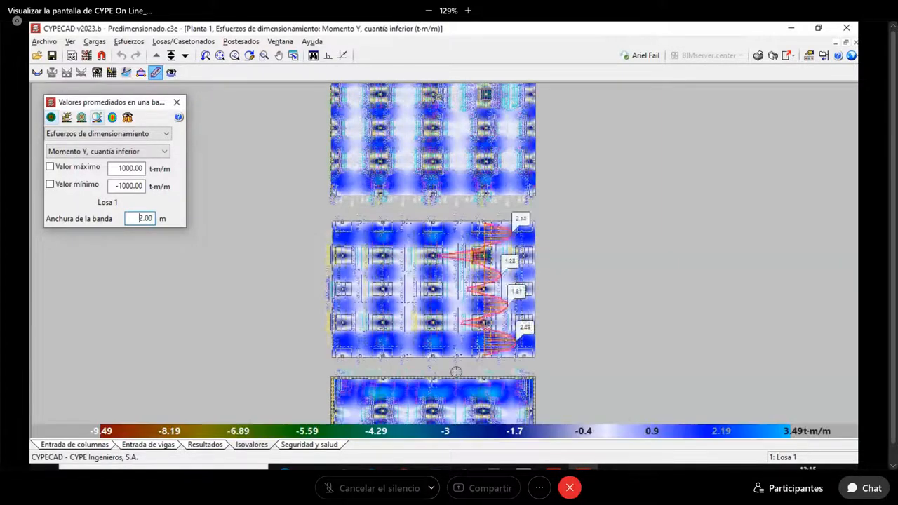
{"action": "scroll", "coordinate": [456, 372], "scroll_direction": "up", "scroll_amount": 3}
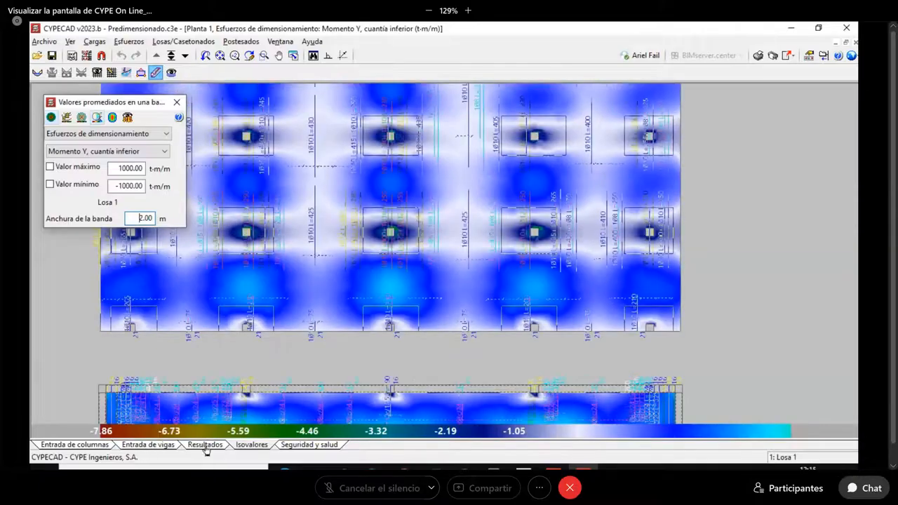
Step: Examine the calculated slab reinforcement in Resultados around the ábacos of columns C75 and C76
{"action": "left_click", "coordinate": [205, 446]}
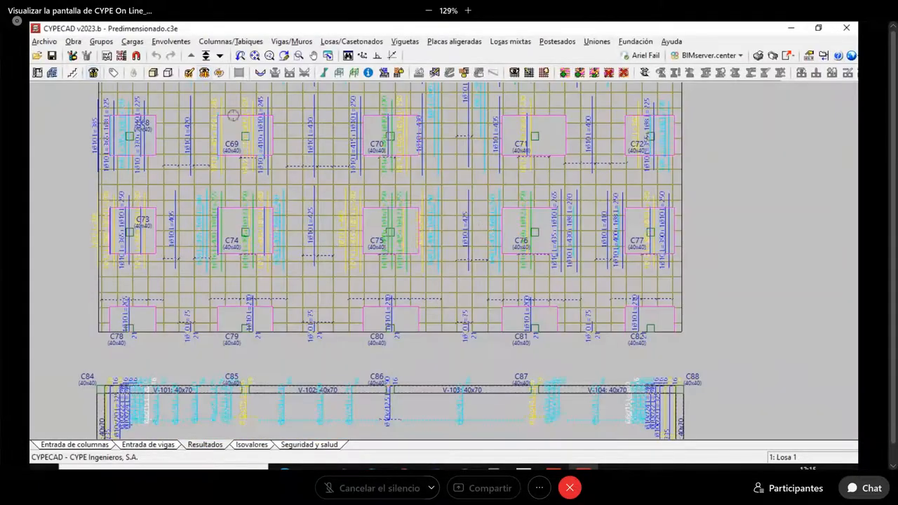
{"action": "scroll", "coordinate": [456, 180], "scroll_direction": "up", "scroll_amount": 3}
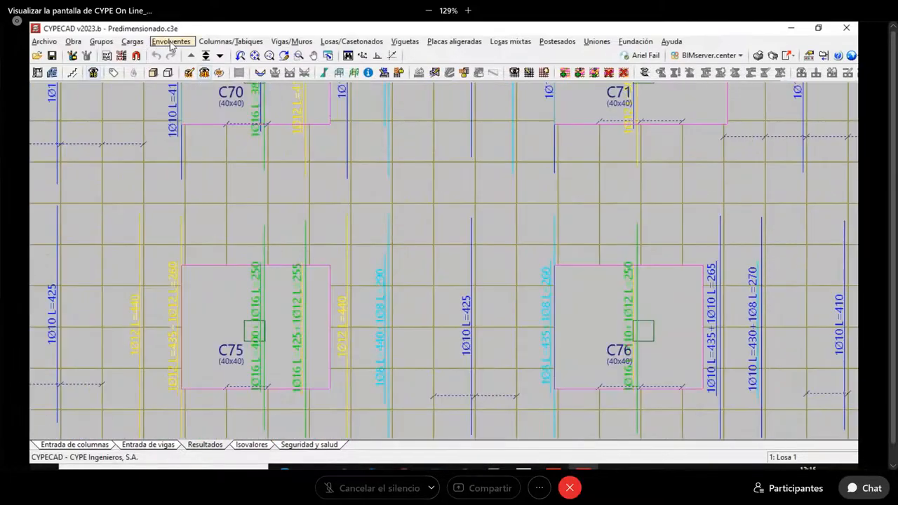
{"action": "left_click", "coordinate": [170, 42]}
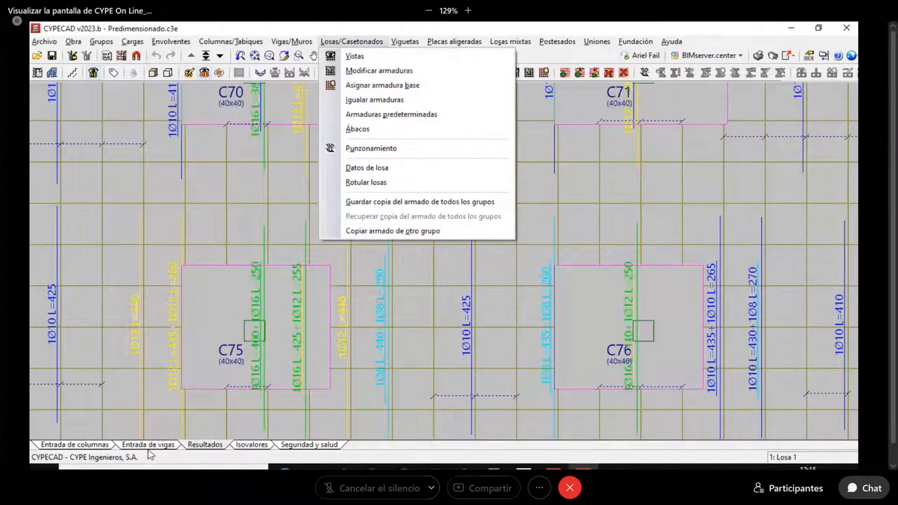
Step: Display the slab's individual casetones in Entrada de vigas using Detallar casetones
{"action": "left_click", "coordinate": [148, 446]}
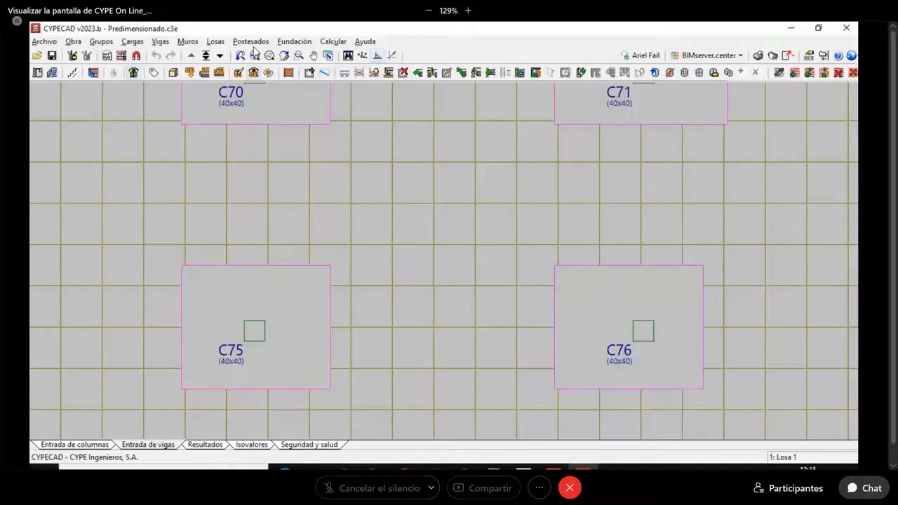
{"action": "left_click", "coordinate": [216, 41]}
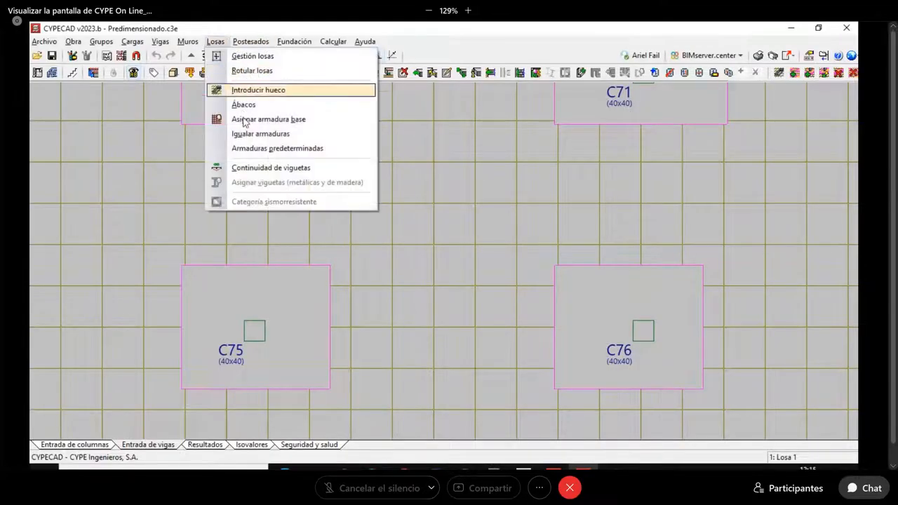
{"action": "left_click", "coordinate": [249, 56]}
{"action": "left_click", "coordinate": [73, 198]}
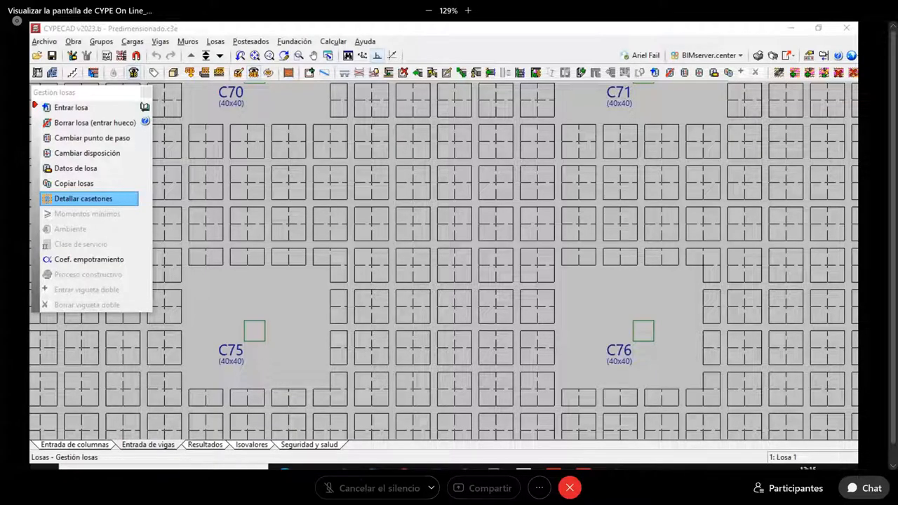
{"action": "mouse_move", "coordinate": [437, 241]}
{"action": "left_mouse_down"}
{"action": "mouse_move", "coordinate": [437, 206]}
{"action": "mouse_move", "coordinate": [470, 209]}
{"action": "mouse_move", "coordinate": [474, 226]}
{"action": "mouse_move", "coordinate": [463, 240]}
{"action": "mouse_move", "coordinate": [439, 239]}
{"action": "mouse_move", "coordinate": [458, 215]}
{"action": "mouse_move", "coordinate": [466, 226]}
{"action": "mouse_move", "coordinate": [451, 212]}
{"action": "left_mouse_up"}
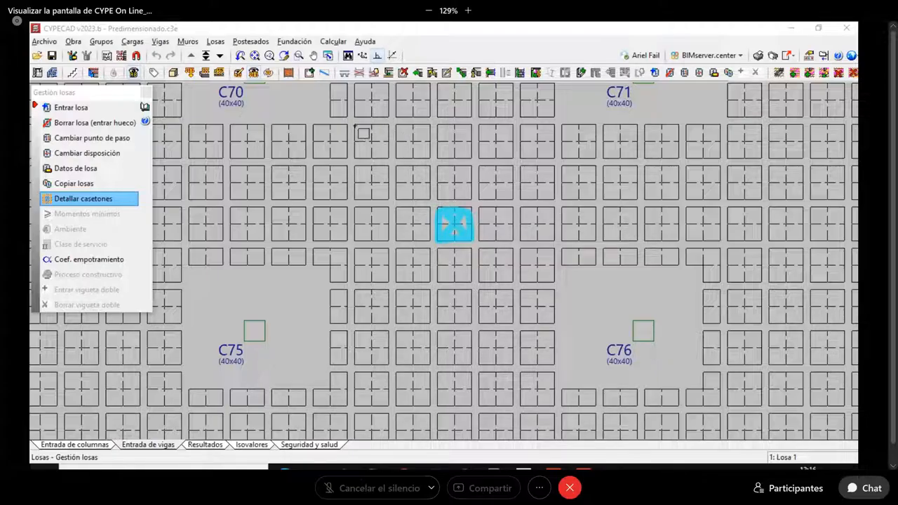
{"action": "left_click", "coordinate": [355, 126]}
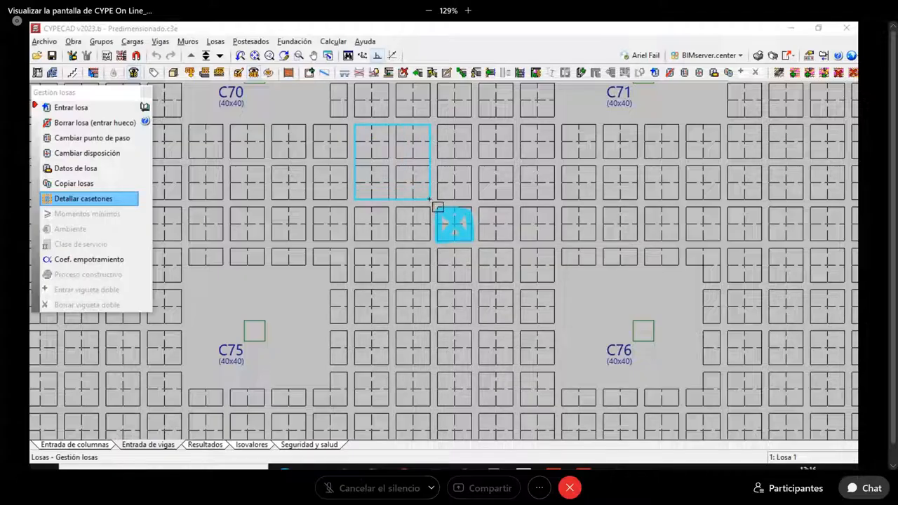
{"action": "left_click", "coordinate": [430, 199]}
{"action": "left_click", "coordinate": [468, 335]}
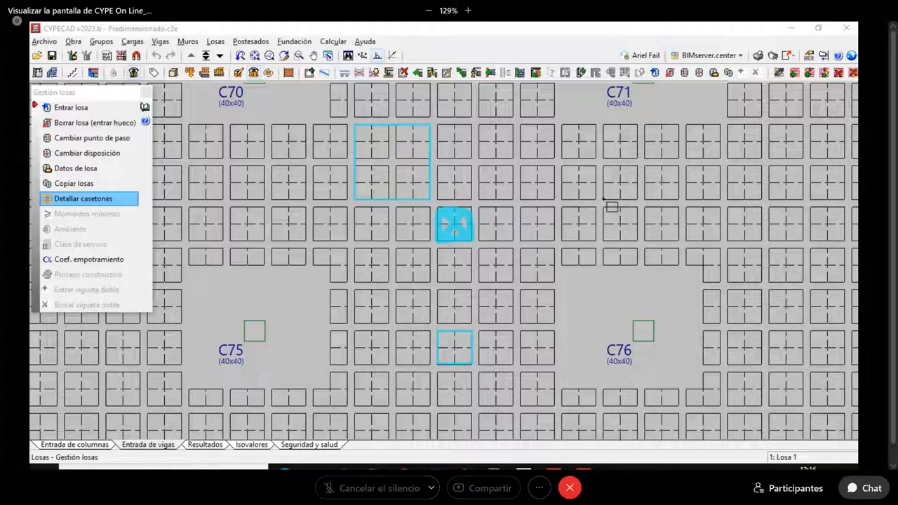
{"action": "left_click", "coordinate": [638, 167]}
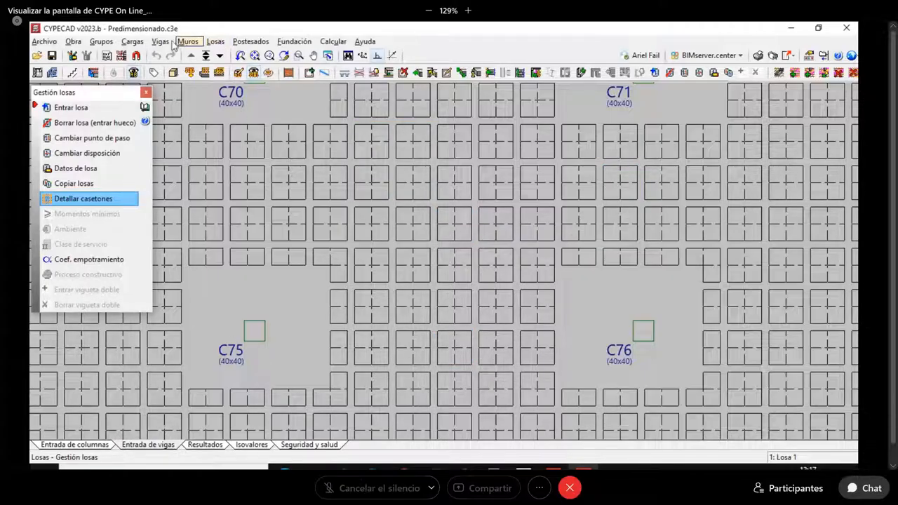
Step: Check which kinds of rectangular opening Introducir hueco offers for the slab, without adding one
{"action": "left_click", "coordinate": [162, 42]}
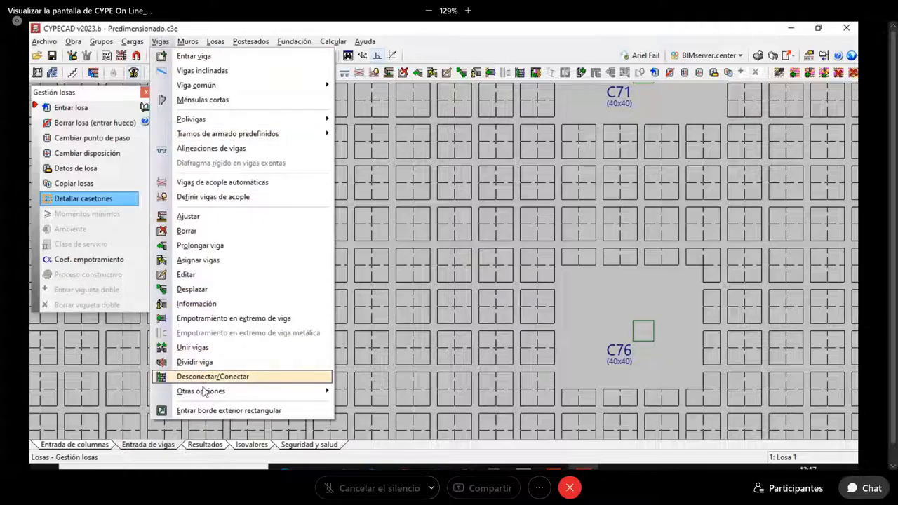
{"action": "mouse_move", "coordinate": [205, 399]}
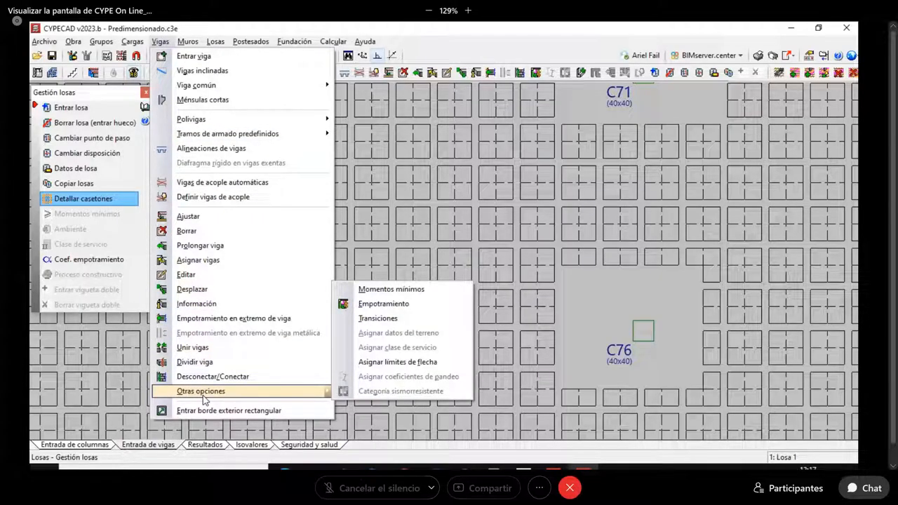
{"action": "mouse_move", "coordinate": [215, 41]}
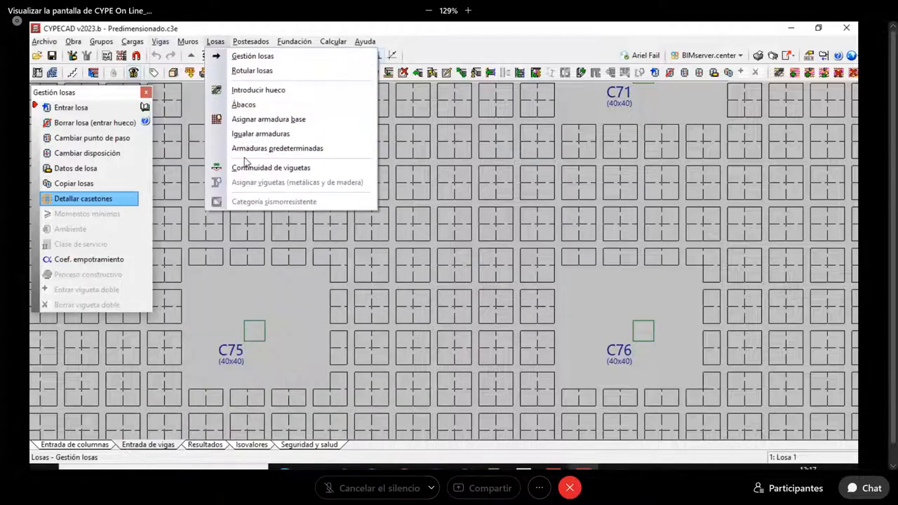
{"action": "left_click", "coordinate": [258, 92]}
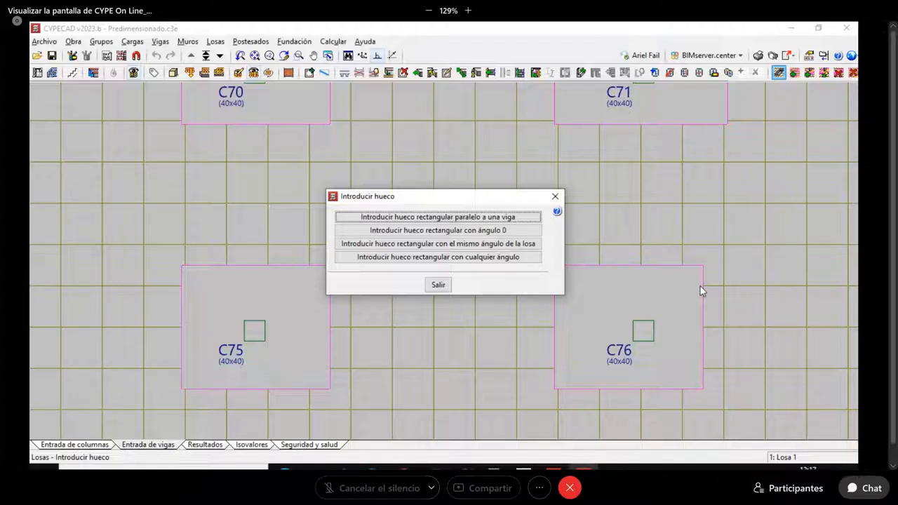
{"action": "left_click", "coordinate": [555, 196]}
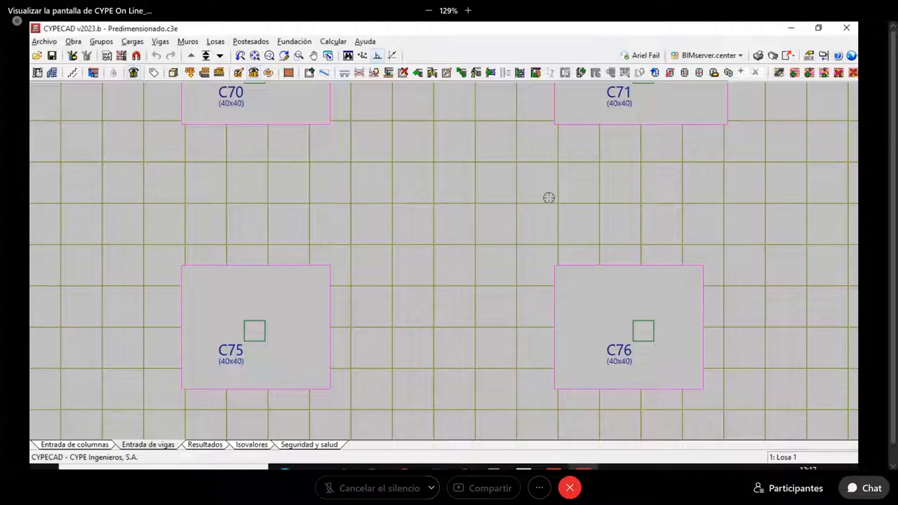
{"action": "scroll", "coordinate": [540, 232], "scroll_direction": "down", "scroll_amount": 3}
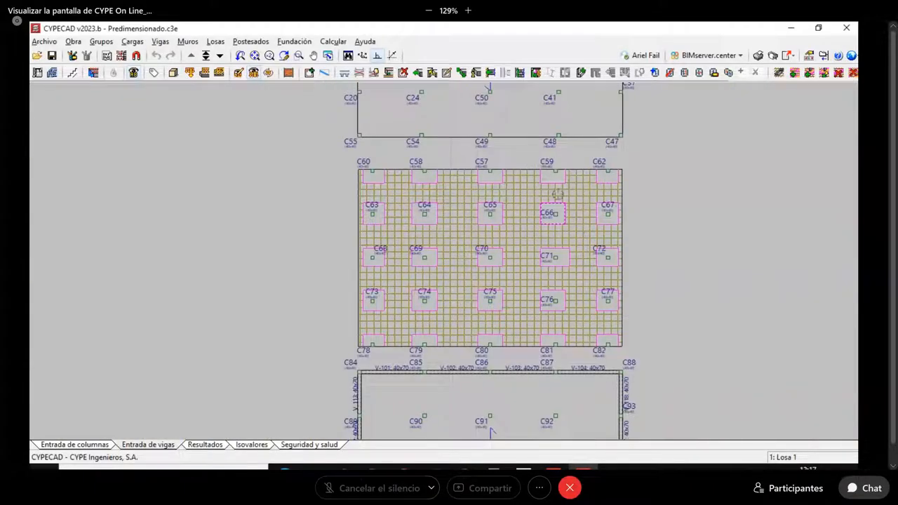
{"action": "scroll", "coordinate": [557, 190], "scroll_direction": "up", "scroll_amount": 3}
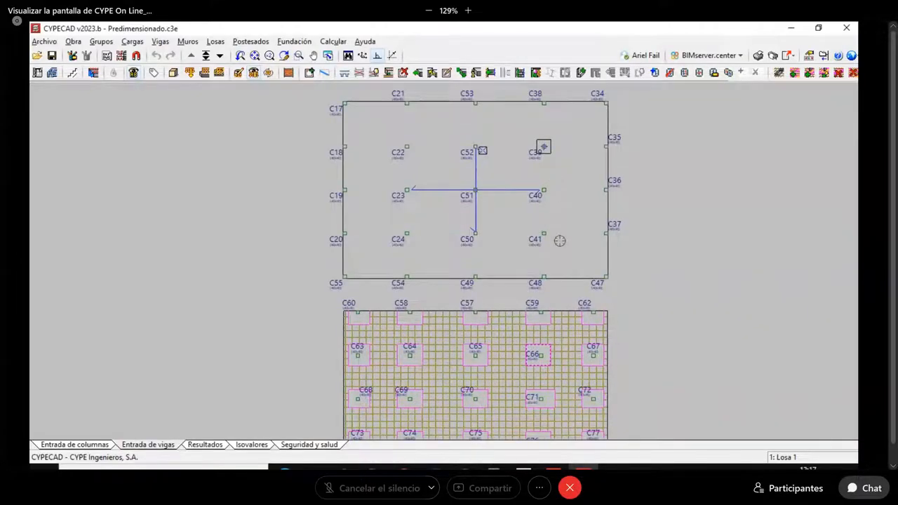
{"action": "middle_click_drag", "start_coordinate": [558, 241], "coordinate": [559, 140]}
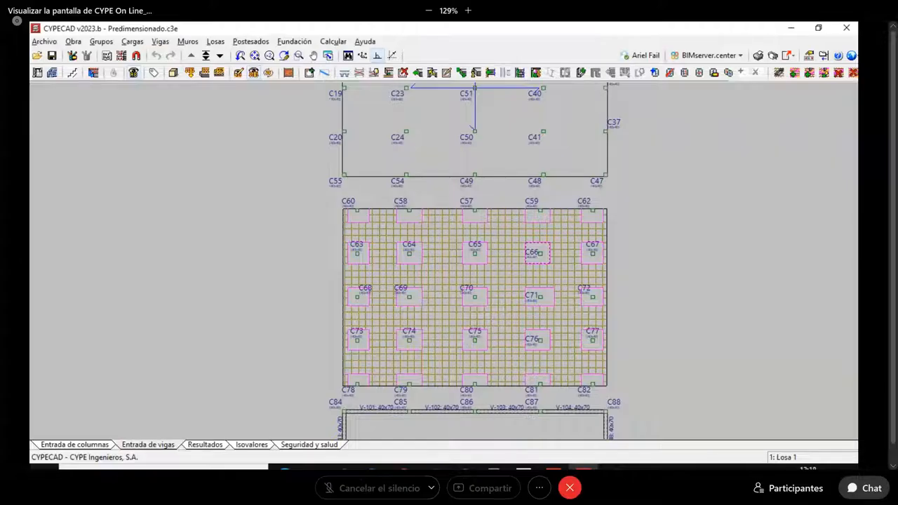
{"action": "scroll", "coordinate": [392, 322], "scroll_direction": "up", "scroll_amount": 2}
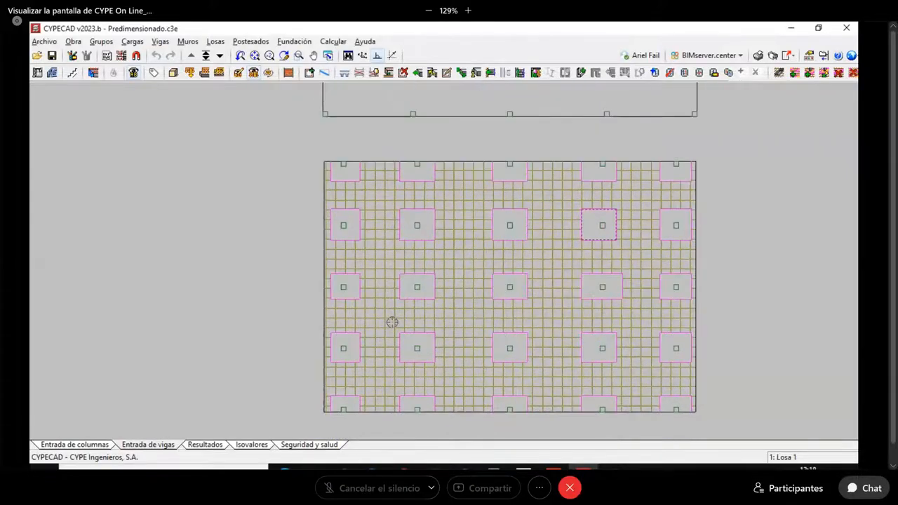
{"action": "scroll", "coordinate": [393, 322], "scroll_direction": "up", "scroll_amount": 3}
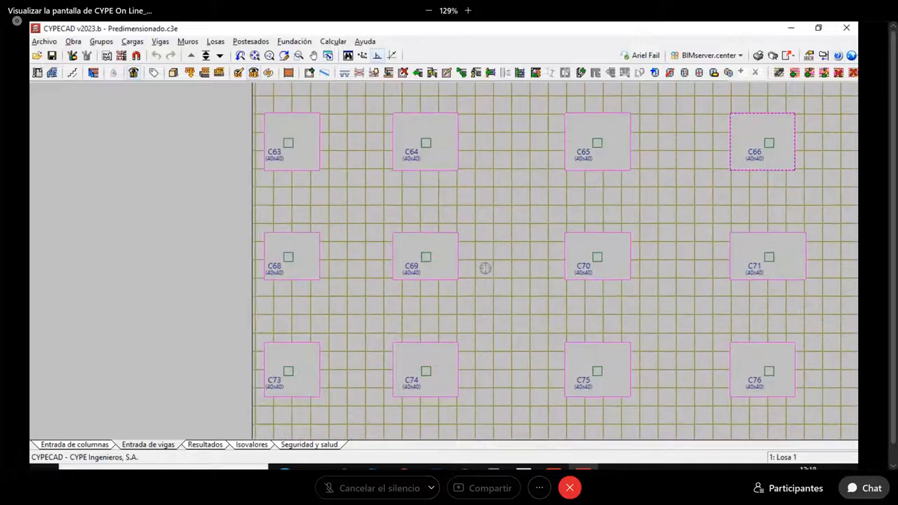
Step: Hide the Armado base and Armadura refuerzo reinforcement over the Momento Y, cuantía inferior isovalues
{"action": "middle_click_drag", "start_coordinate": [523, 250], "coordinate": [467, 253]}
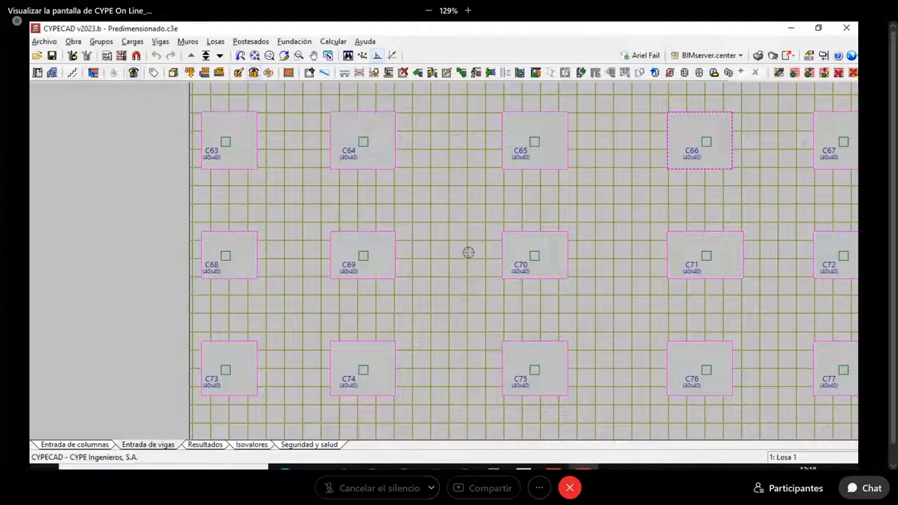
{"action": "left_click", "coordinate": [362, 56]}
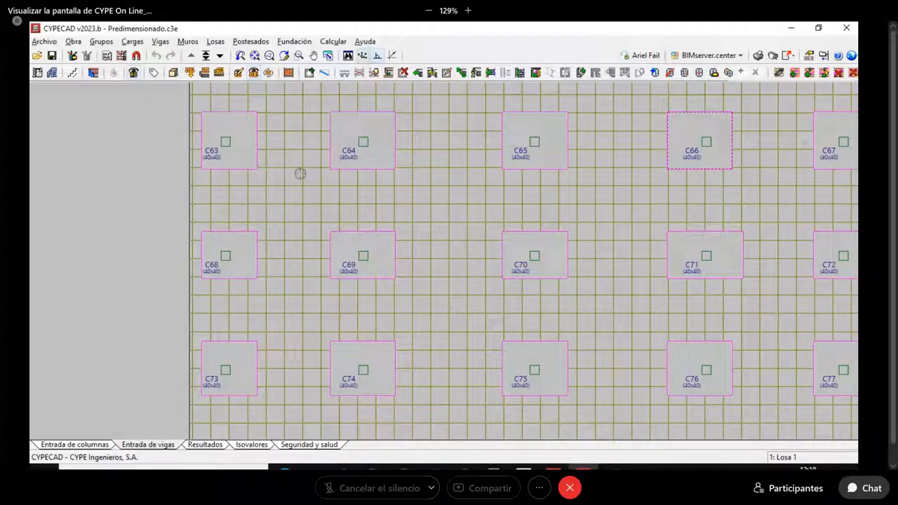
{"action": "left_click", "coordinate": [247, 447]}
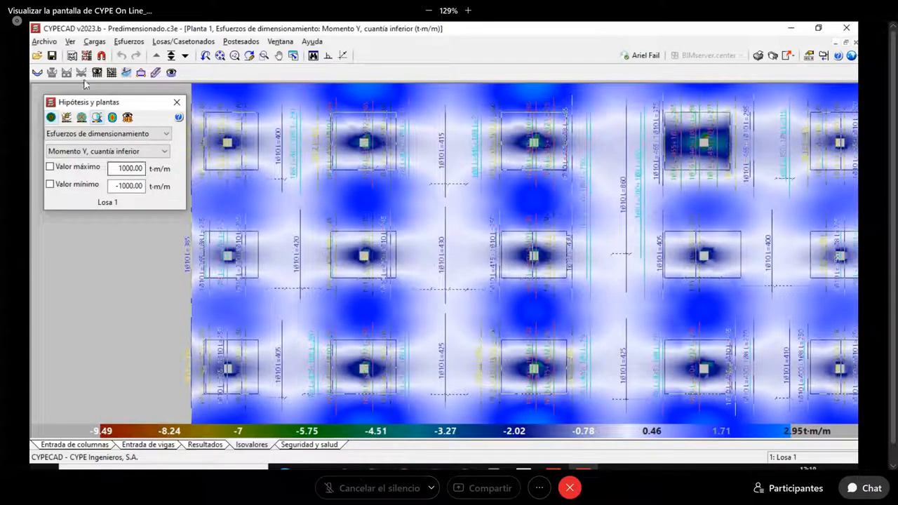
{"action": "left_click", "coordinate": [97, 72]}
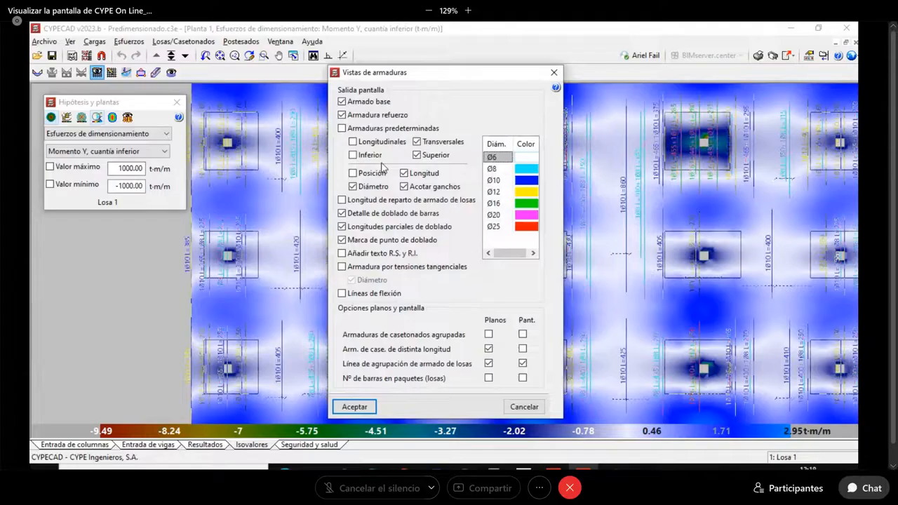
{"action": "left_click", "coordinate": [341, 114]}
{"action": "left_click", "coordinate": [341, 102]}
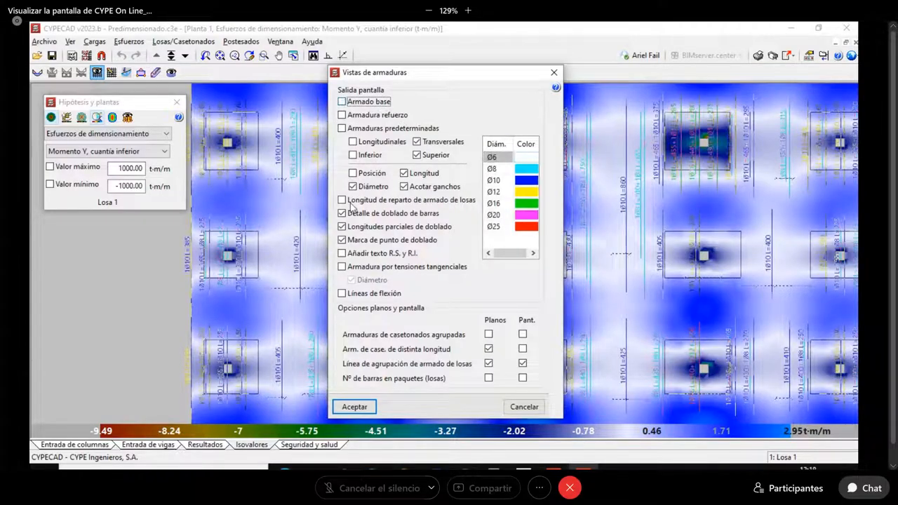
{"action": "left_click", "coordinate": [354, 407]}
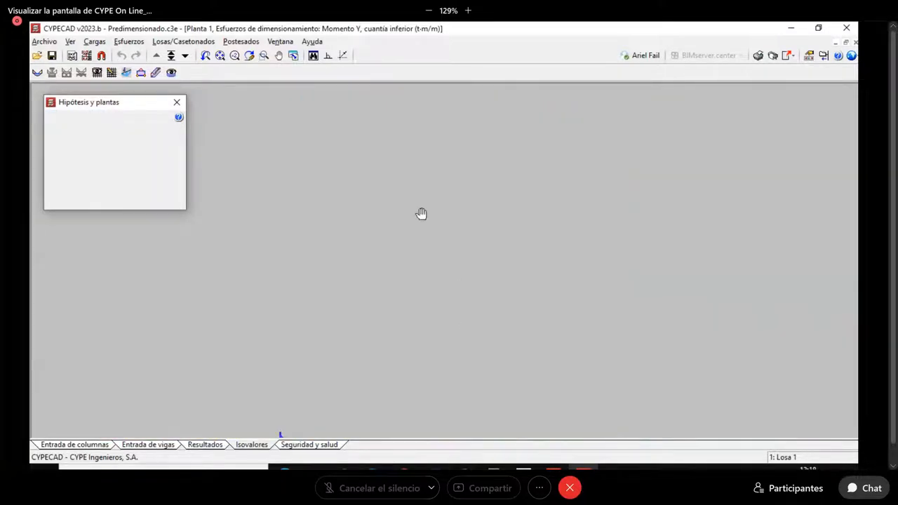
{"action": "scroll", "coordinate": [302, 296], "scroll_direction": "up", "scroll_amount": 3}
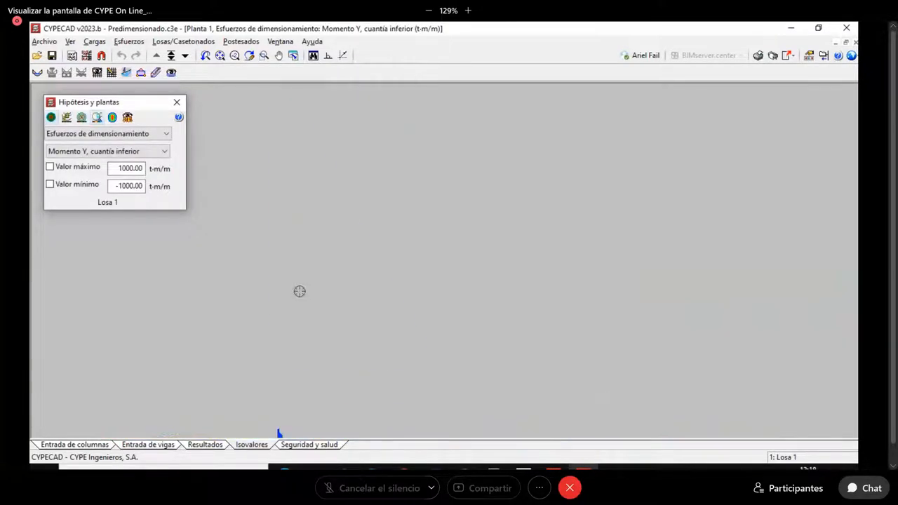
{"action": "scroll", "coordinate": [300, 291], "scroll_direction": "up", "scroll_amount": 2}
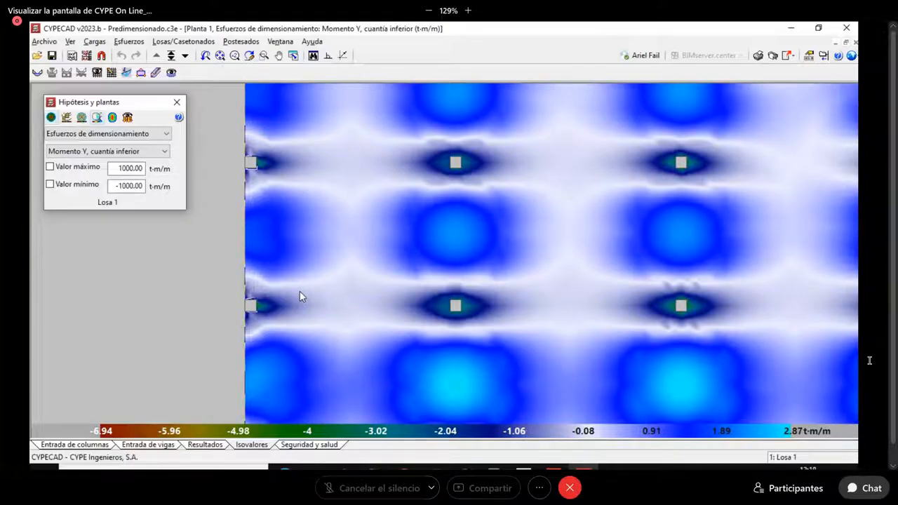
Step: Check the secant deflection from column C23 diagonally to column C50 using Flecha entre dos puntos, with orthogonal mode off
{"action": "left_click", "coordinate": [127, 73]}
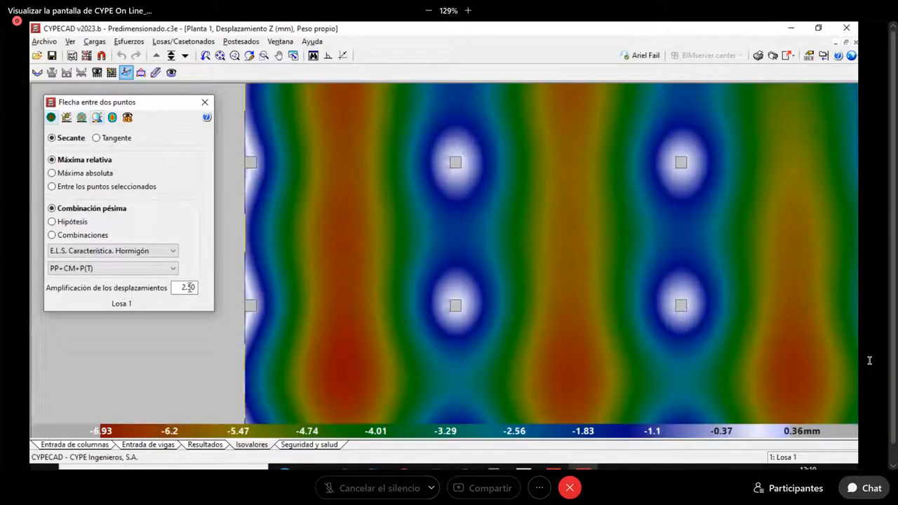
{"action": "double_click", "coordinate": [184, 288]}
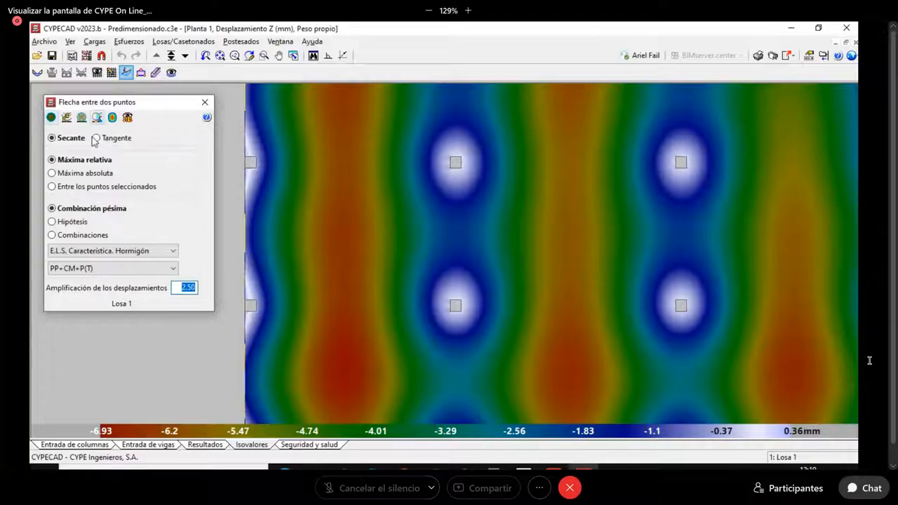
{"action": "mouse_move", "coordinate": [79, 144]}
{"action": "left_click", "coordinate": [455, 164]}
{"action": "left_click", "coordinate": [455, 305]}
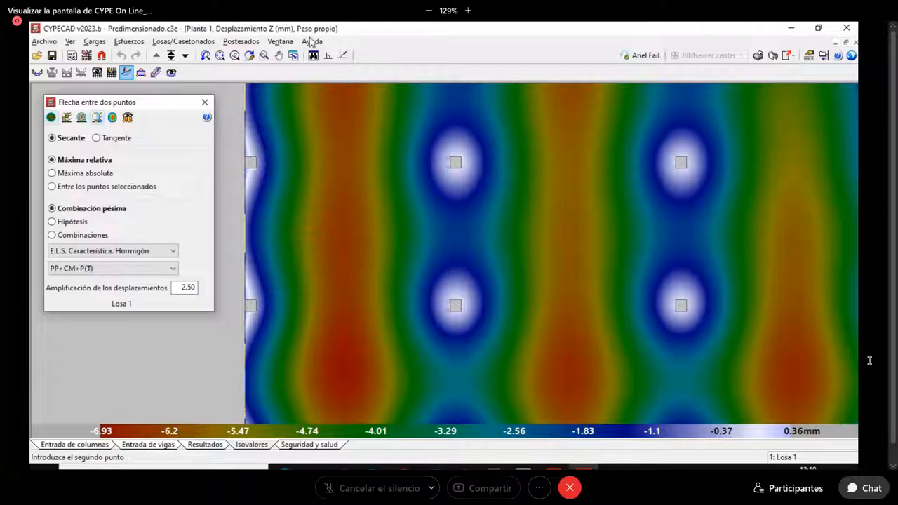
{"action": "left_click", "coordinate": [327, 56]}
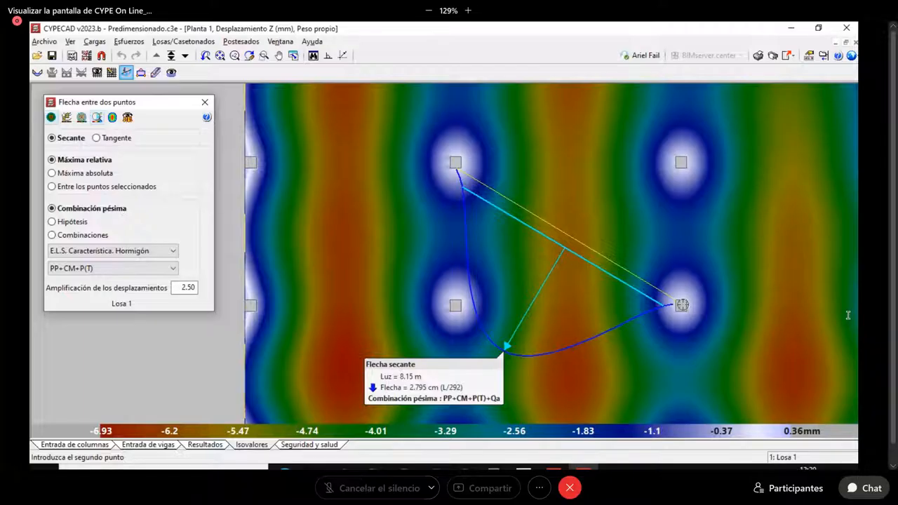
{"action": "key", "text": "Escape"}
Step: Read the Informe final de cálculo, focusing on its paragraph about deflection limits in solid and waffle slabs
{"action": "left_click", "coordinate": [196, 444]}
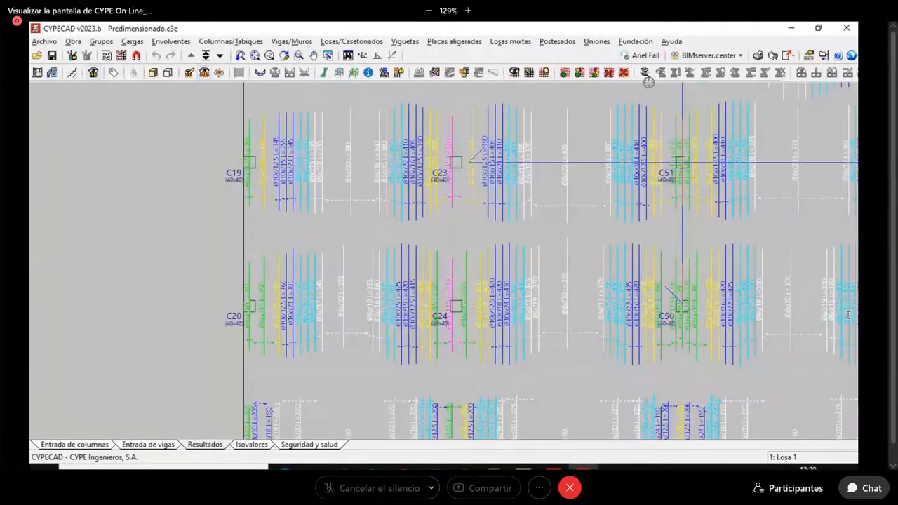
{"action": "left_click", "coordinate": [134, 445]}
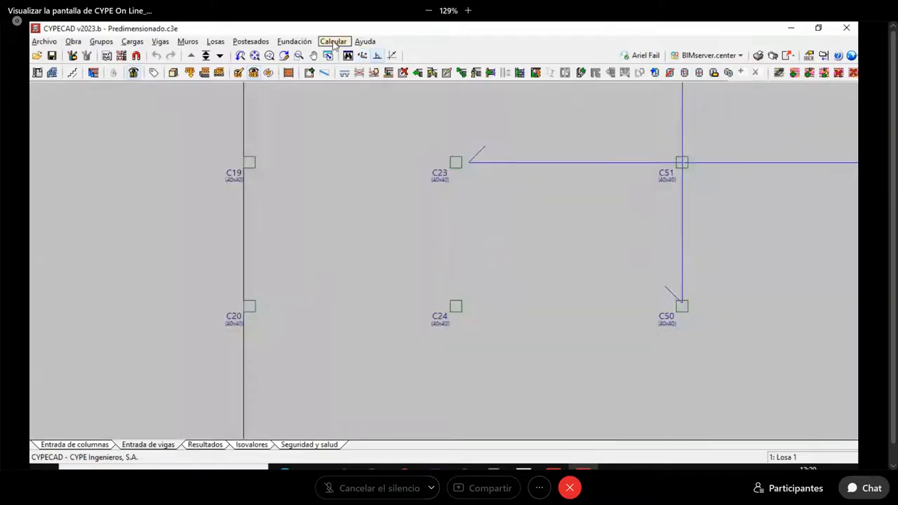
{"action": "left_click", "coordinate": [334, 42]}
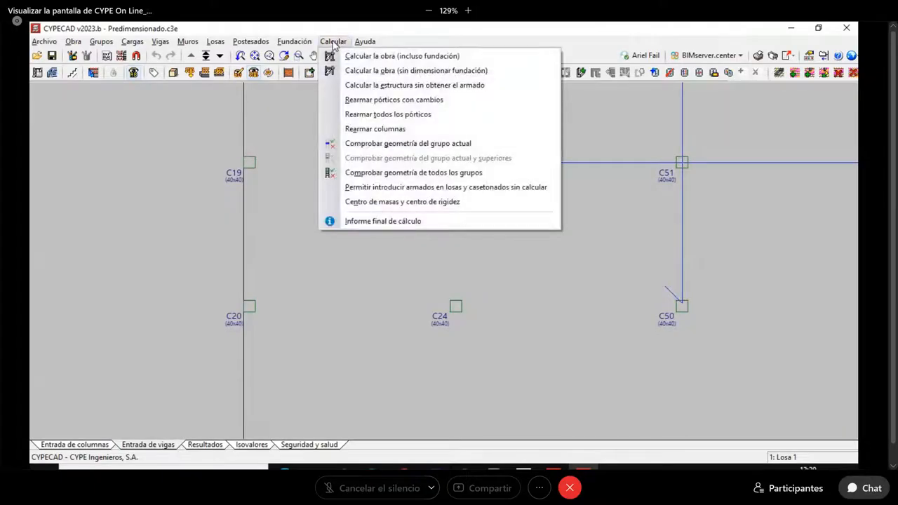
{"action": "left_click", "coordinate": [394, 222]}
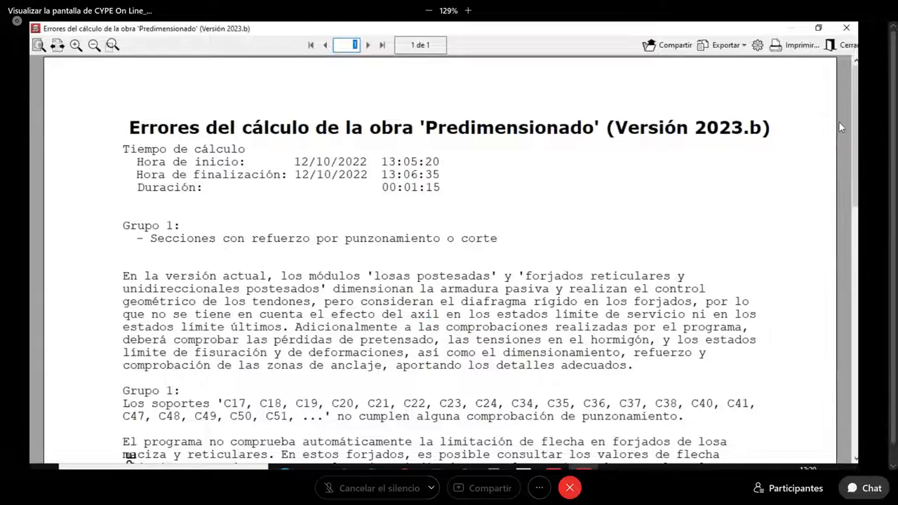
{"action": "left_click_drag", "start_coordinate": [855, 122], "coordinate": [855, 218]}
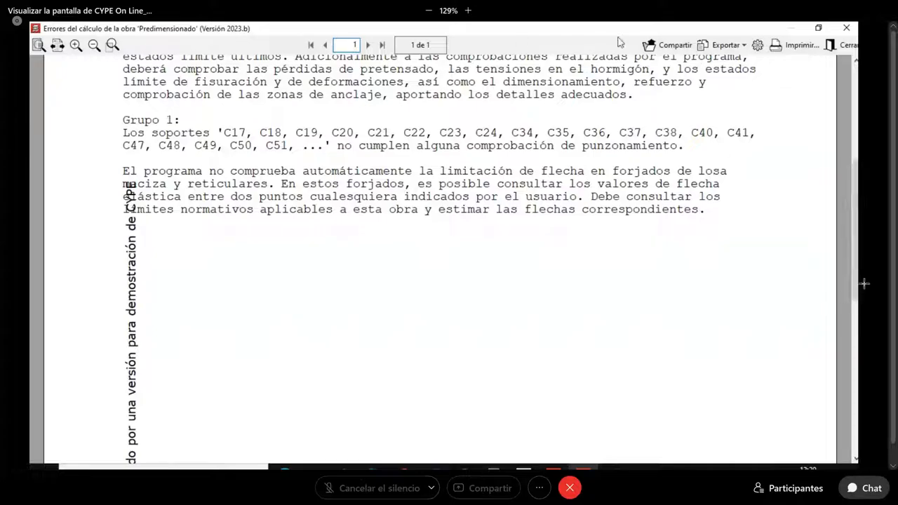
{"action": "left_click", "coordinate": [619, 38]}
{"action": "mouse_move", "coordinate": [145, 160]}
{"action": "left_mouse_down"}
{"action": "mouse_move", "coordinate": [167, 234]}
{"action": "mouse_move", "coordinate": [607, 239]}
{"action": "mouse_move", "coordinate": [748, 183]}
{"action": "mouse_move", "coordinate": [611, 151]}
{"action": "mouse_move", "coordinate": [150, 157]}
{"action": "left_mouse_up"}
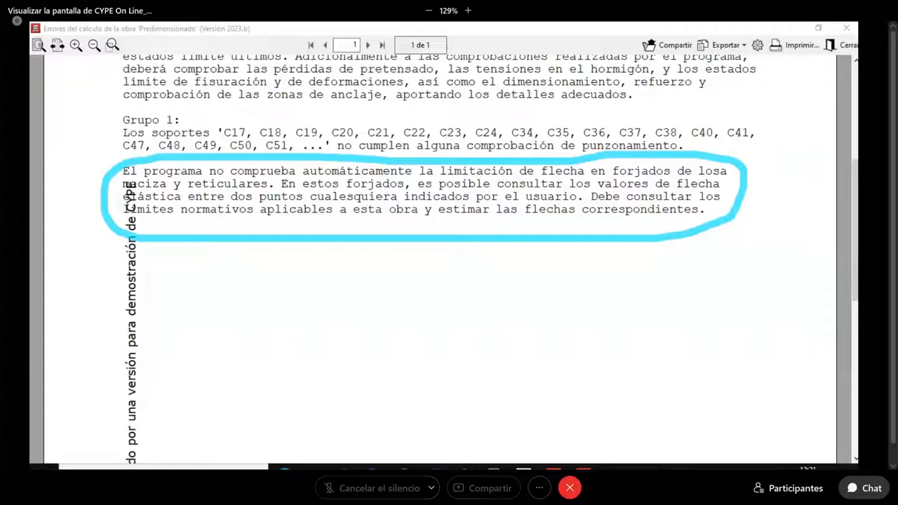
{"action": "left_click", "coordinate": [850, 45]}
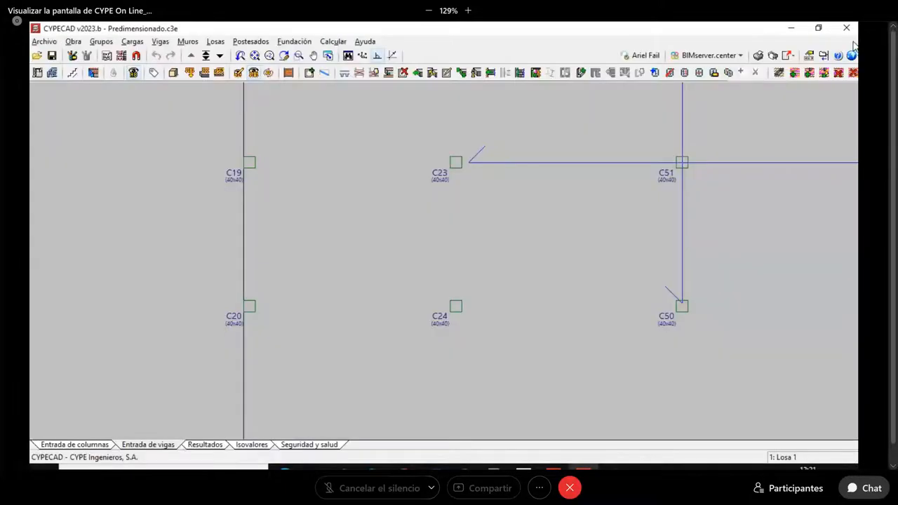
Step: Set Amplificación de los desplazamientos to 0.01 in Flecha entre dos puntos and check the deflection measured from column C23
{"action": "left_click", "coordinate": [240, 446]}
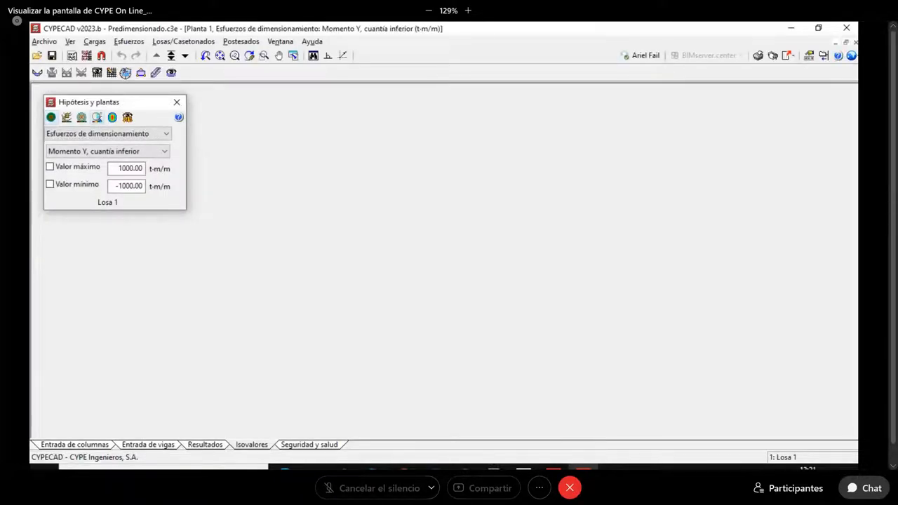
{"action": "left_click", "coordinate": [125, 72]}
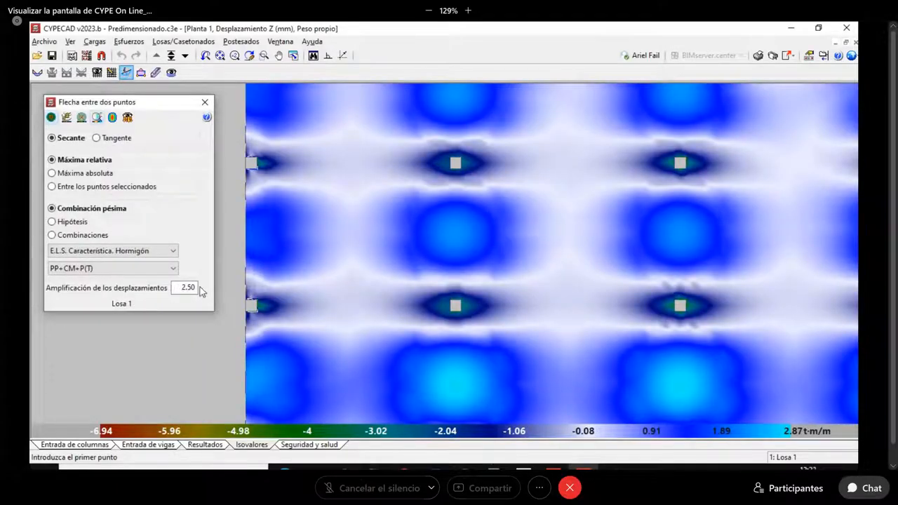
{"action": "double_click", "coordinate": [181, 288]}
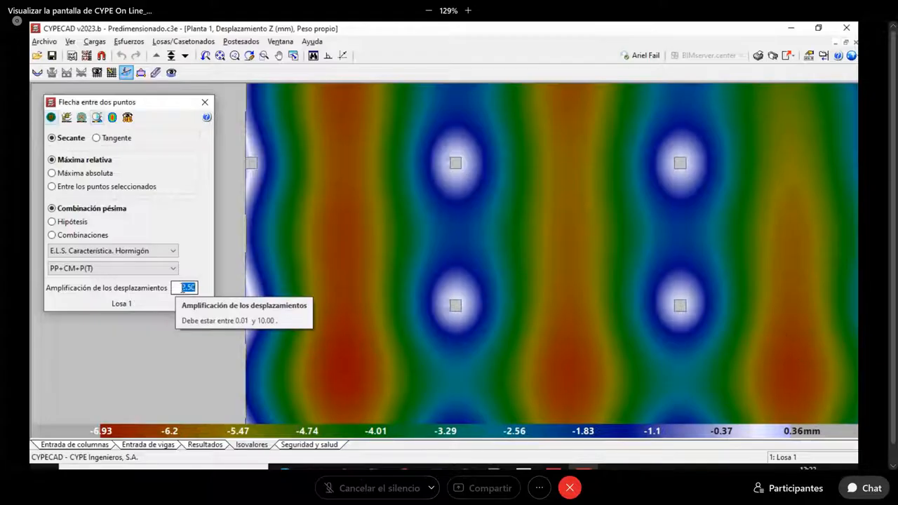
{"action": "type", "text": "0"}
{"action": "key", "text": "Return"}
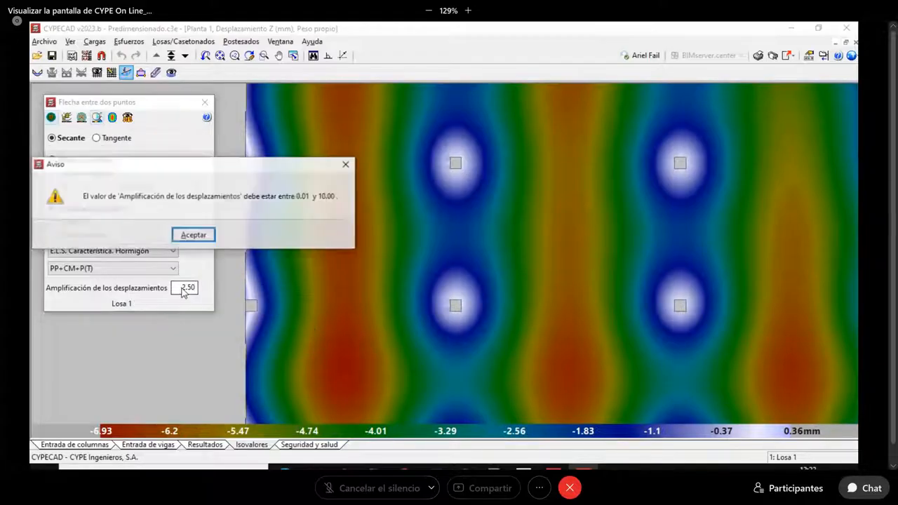
{"action": "left_click", "coordinate": [193, 235]}
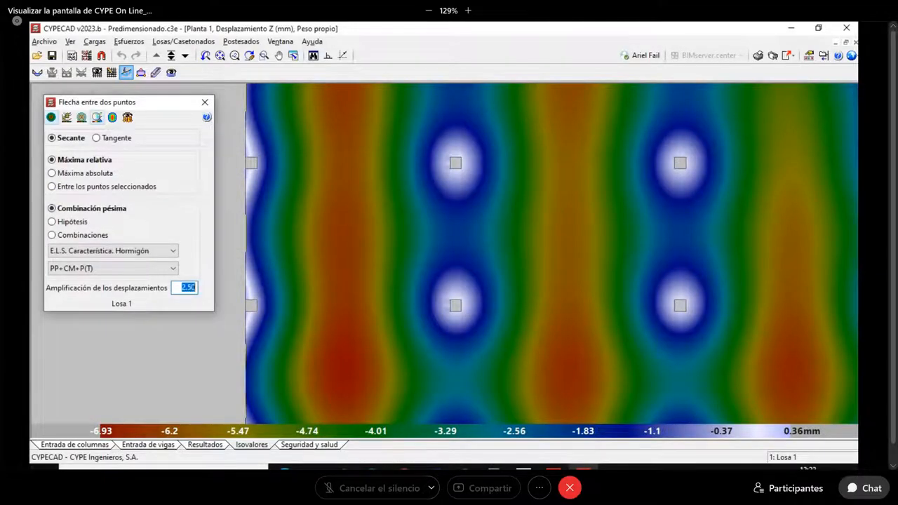
{"action": "type", "text": ".01"}
{"action": "key", "text": "Return"}
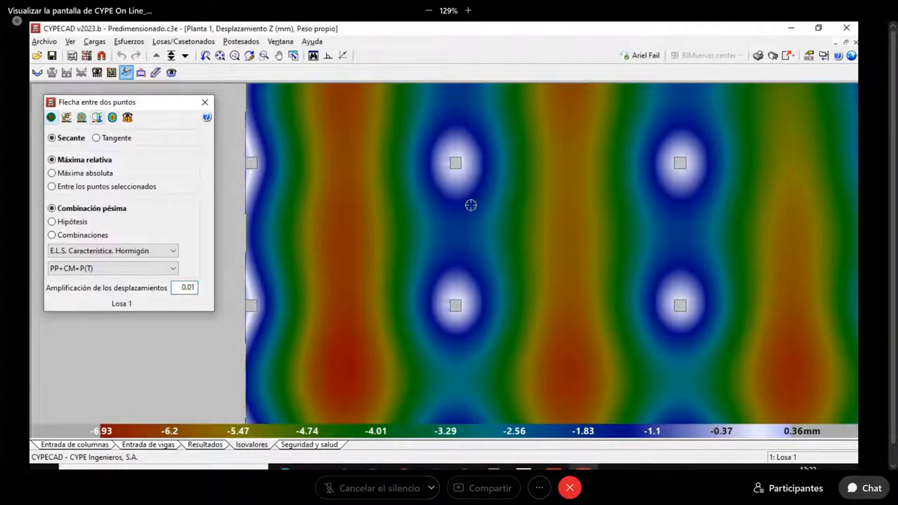
{"action": "left_click", "coordinate": [455, 163]}
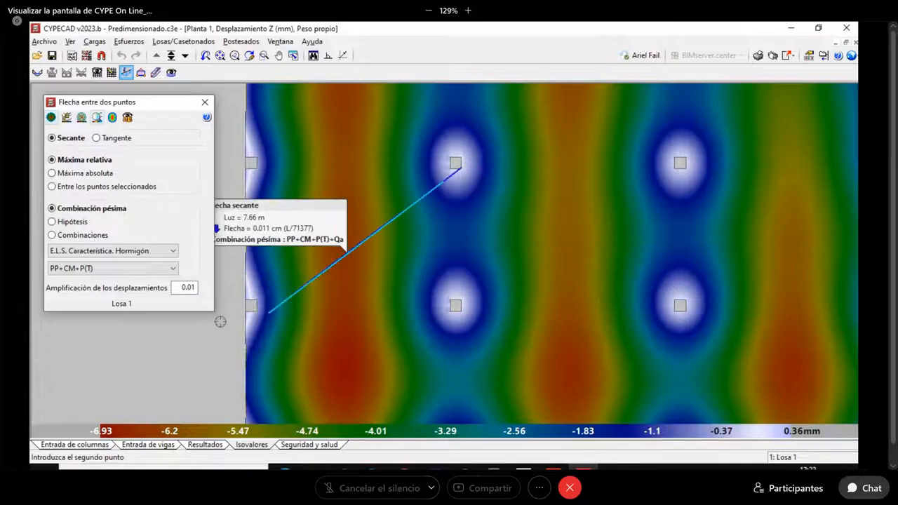
Step: Set Amplificación de los desplazamientos to 3.00 for the deflection between two points
{"action": "double_click", "coordinate": [182, 287]}
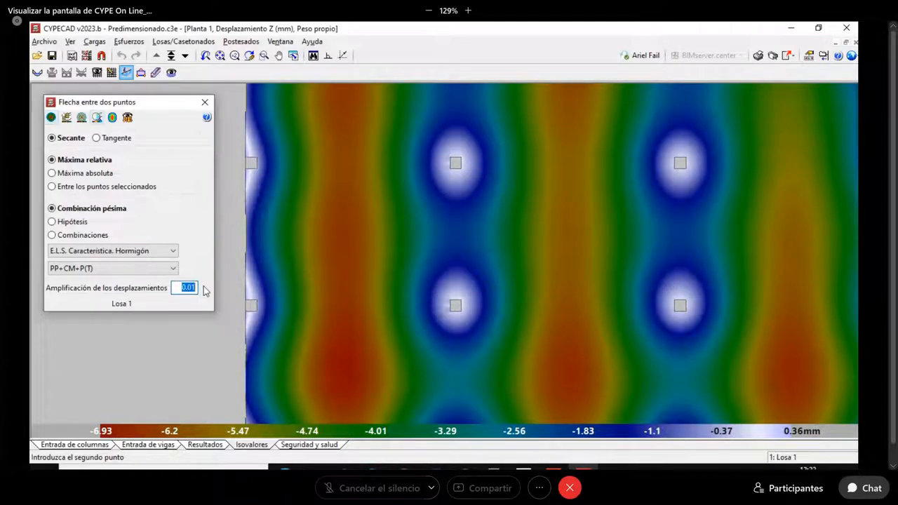
{"action": "type", "text": "3"}
{"action": "key", "text": "Tab"}
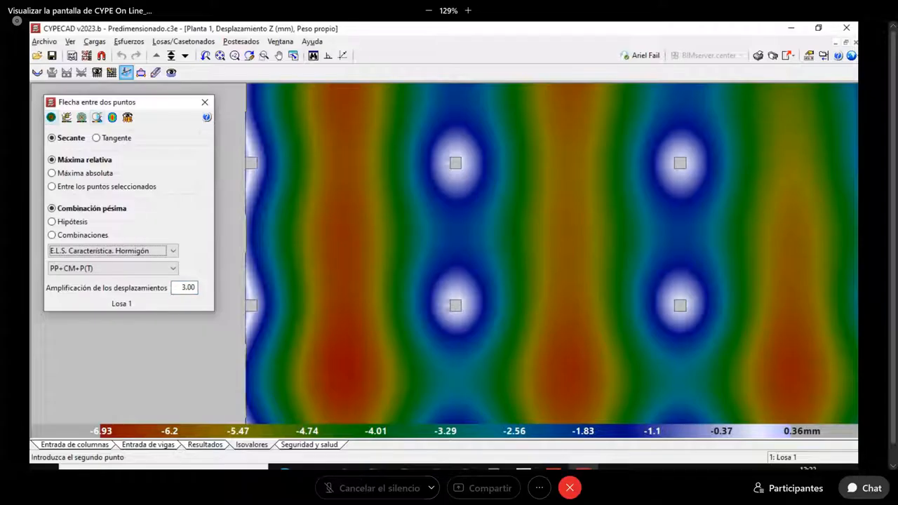
Step: Switch to the CYPECAD Memoria de Cálculo PDF in the browser and search it for "flecha"
{"action": "left_click", "coordinate": [285, 467]}
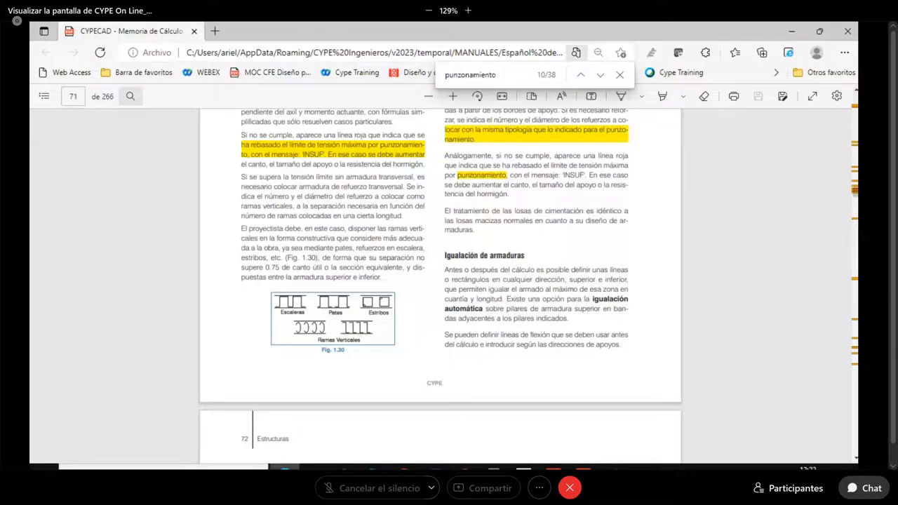
{"action": "left_click_drag", "start_coordinate": [509, 75], "coordinate": [421, 75]}
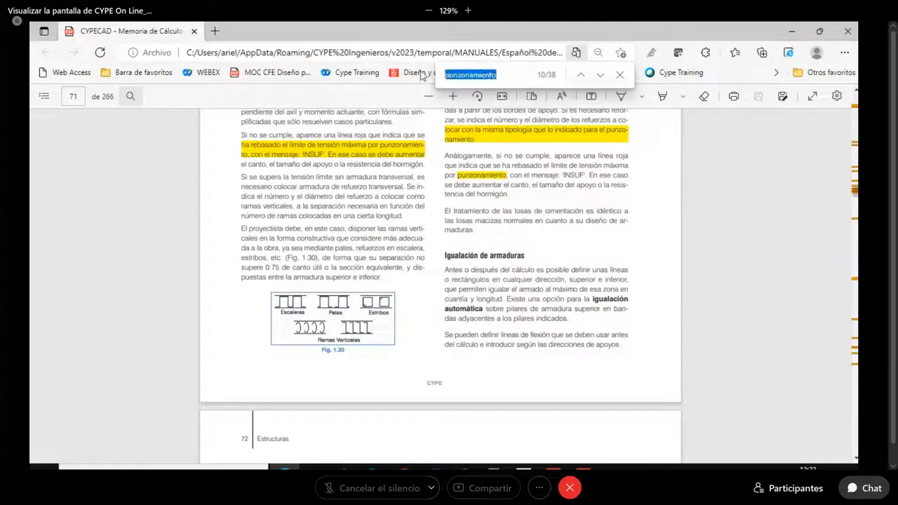
{"action": "type", "text": "ch"}
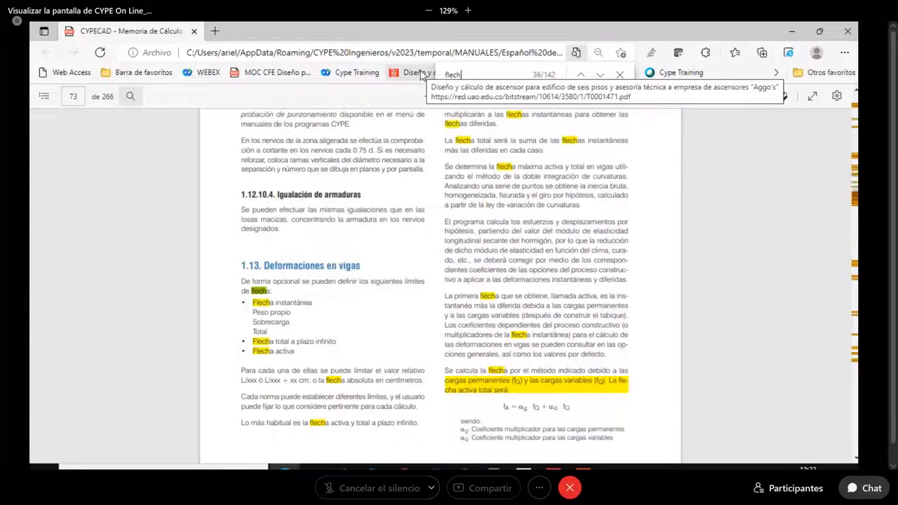
{"action": "type", "text": "a"}
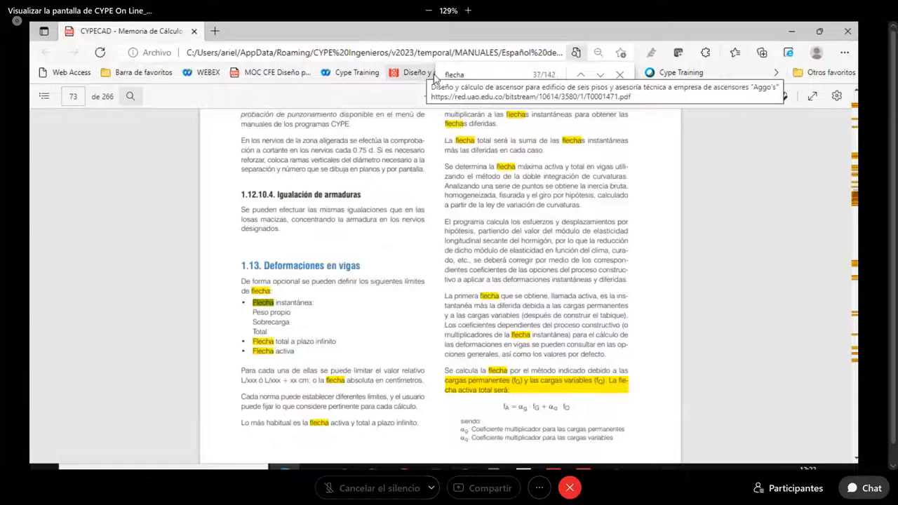
Step: Read the manual from section 1.13 Deformaciones en vigas through the solid-slab deflection example ending on page 79
{"action": "scroll", "coordinate": [525, 260], "scroll_direction": "down", "scroll_amount": 10}
{"action": "scroll", "coordinate": [526, 258], "scroll_direction": "down", "scroll_amount": 8}
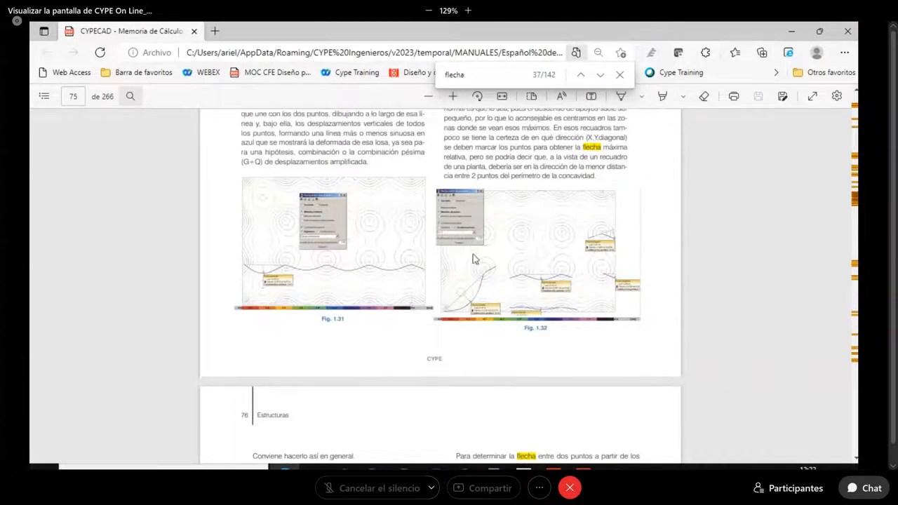
{"action": "scroll", "coordinate": [406, 261], "scroll_direction": "down", "scroll_amount": 5}
{"action": "scroll", "coordinate": [397, 258], "scroll_direction": "down", "scroll_amount": 3}
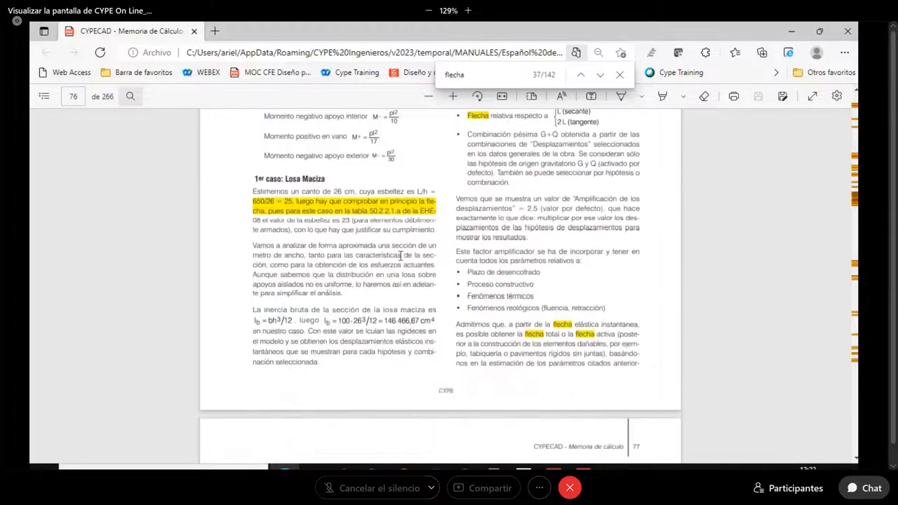
{"action": "scroll", "coordinate": [401, 256], "scroll_direction": "up", "scroll_amount": 3}
{"action": "scroll", "coordinate": [491, 253], "scroll_direction": "down", "scroll_amount": 10}
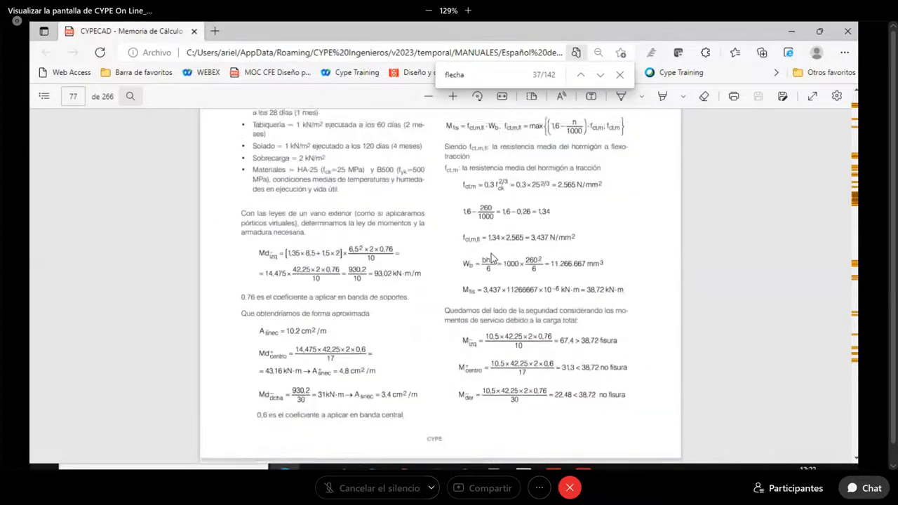
{"action": "scroll", "coordinate": [493, 258], "scroll_direction": "up", "scroll_amount": 3}
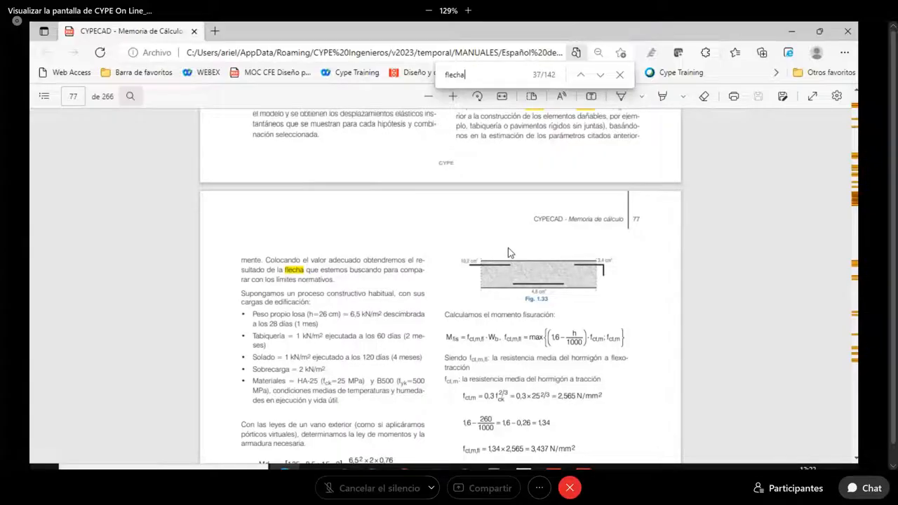
{"action": "scroll", "coordinate": [510, 253], "scroll_direction": "down", "scroll_amount": 10}
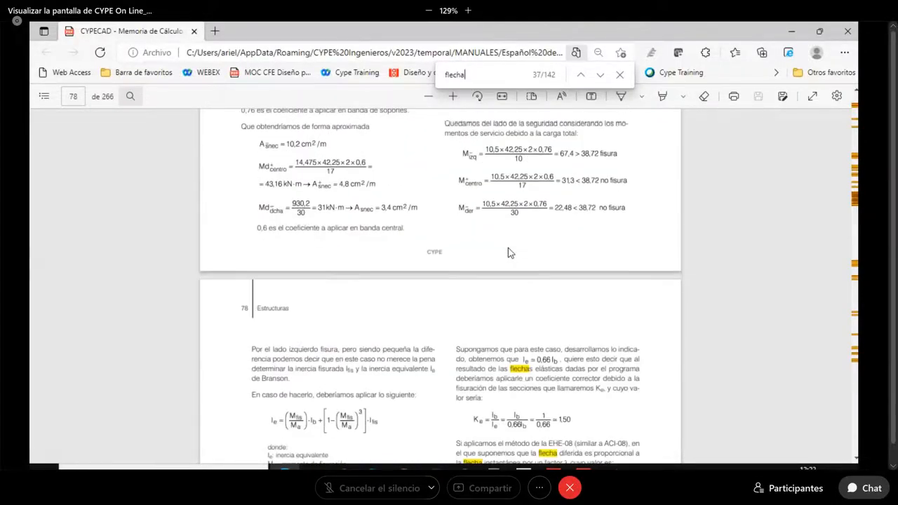
{"action": "scroll", "coordinate": [508, 247], "scroll_direction": "down", "scroll_amount": 8}
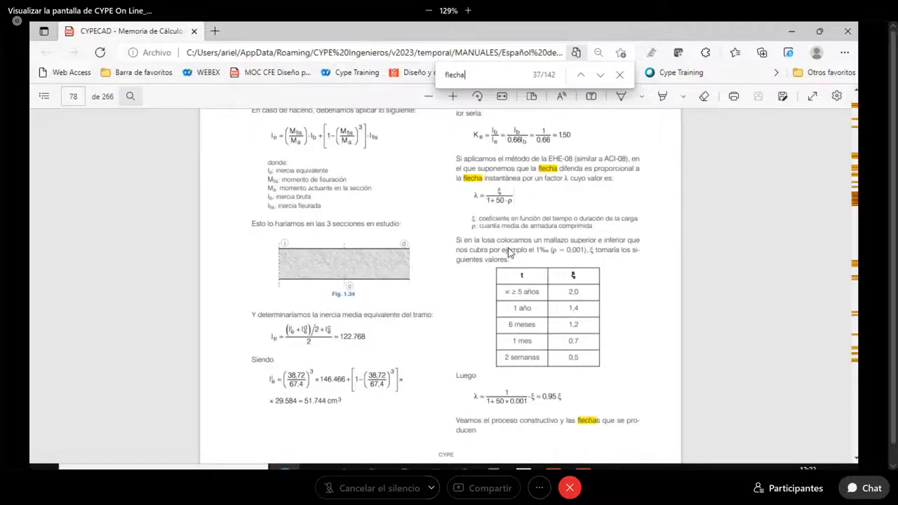
{"action": "scroll", "coordinate": [508, 253], "scroll_direction": "down", "scroll_amount": 10}
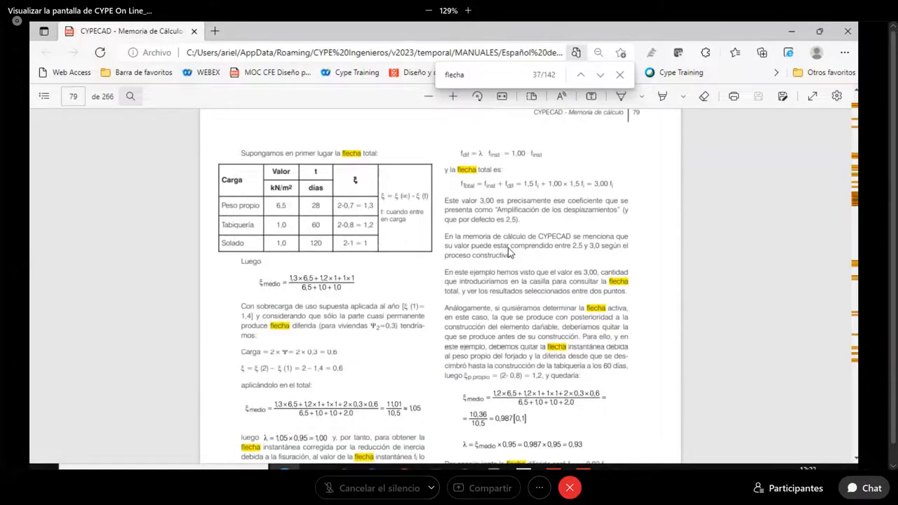
Step: Examine the page 80 paragraph that estimates a solid slab's active and total deflection from the instantaneous elastic deflection
{"action": "scroll", "coordinate": [510, 252], "scroll_direction": "down", "scroll_amount": 10}
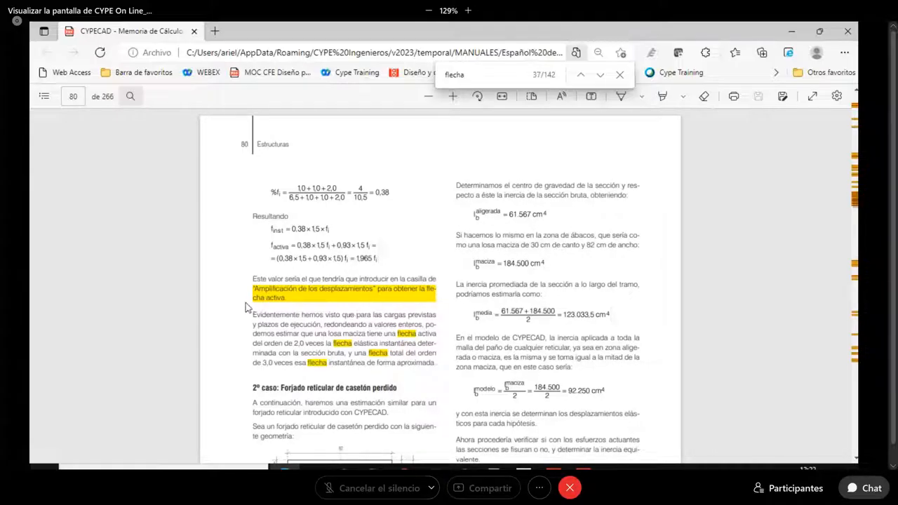
{"action": "scroll", "coordinate": [250, 303], "scroll_direction": "up", "scroll_amount": 1, "text": "ctrl"}
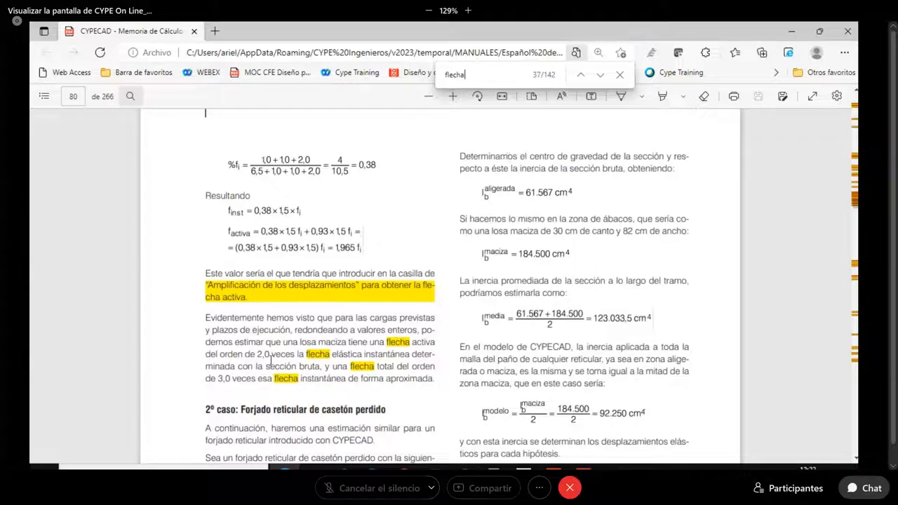
{"action": "left_click_drag", "start_coordinate": [207, 320], "coordinate": [317, 341]}
{"action": "left_click_drag", "start_coordinate": [441, 342], "coordinate": [444, 385]}
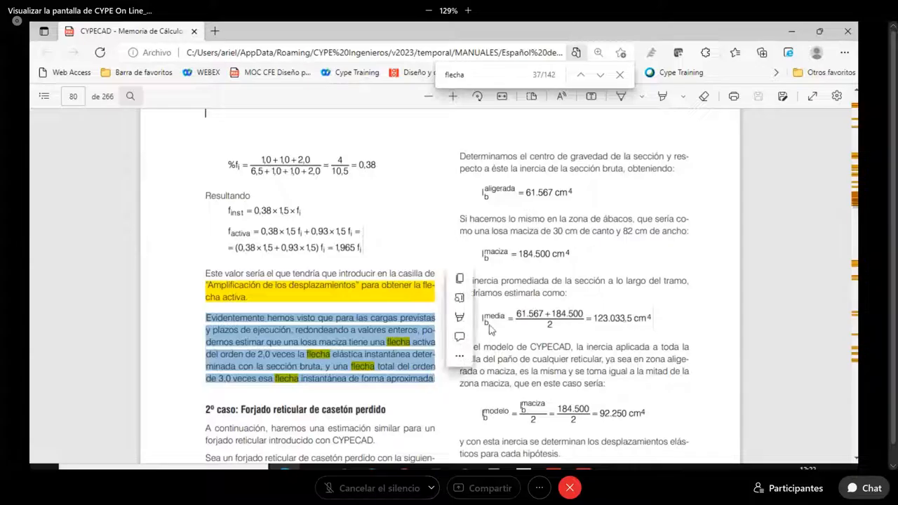
{"action": "left_click", "coordinate": [472, 278]}
Step: Read the second case, Forjado reticular de casetón perdido, through to the CUADRO RESUMEN on page 82
{"action": "scroll", "coordinate": [606, 248], "scroll_direction": "down", "scroll_amount": 1}
{"action": "scroll", "coordinate": [607, 248], "scroll_direction": "down", "scroll_amount": 2}
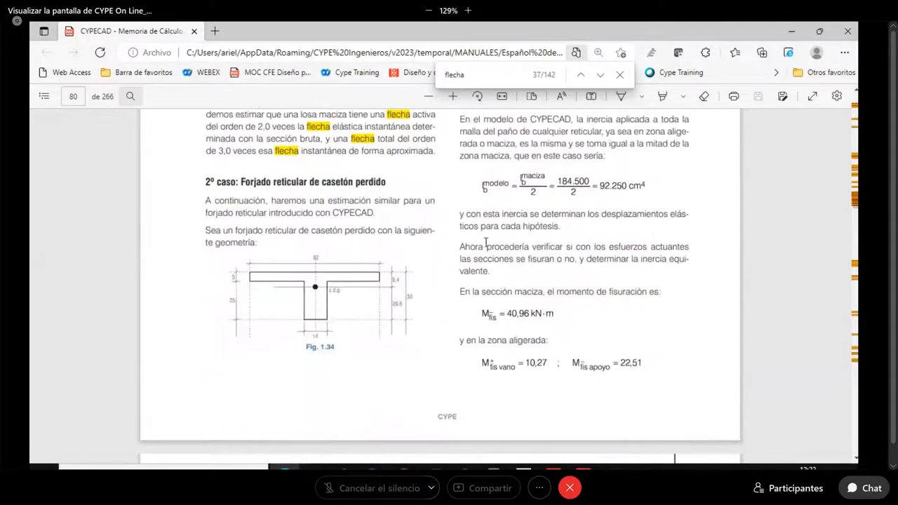
{"action": "scroll", "coordinate": [488, 249], "scroll_direction": "down", "scroll_amount": 4, "text": "ctrl"}
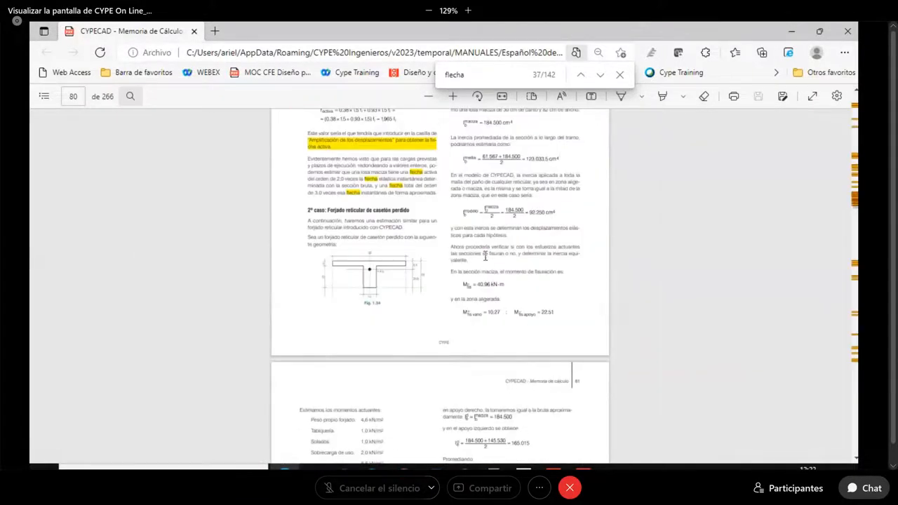
{"action": "scroll", "coordinate": [486, 261], "scroll_direction": "up", "scroll_amount": 2}
{"action": "scroll", "coordinate": [486, 260], "scroll_direction": "down", "scroll_amount": 4}
{"action": "scroll", "coordinate": [484, 259], "scroll_direction": "down", "scroll_amount": 5}
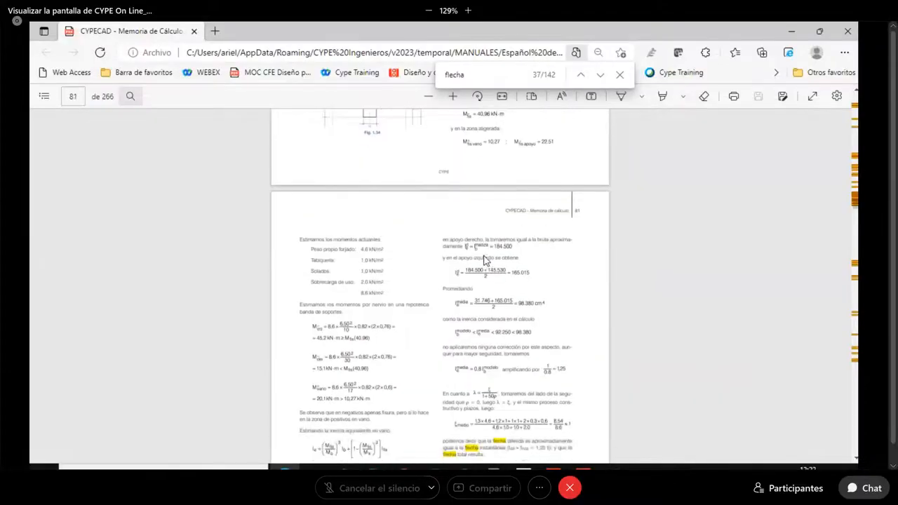
{"action": "scroll", "coordinate": [486, 261], "scroll_direction": "down", "scroll_amount": 2}
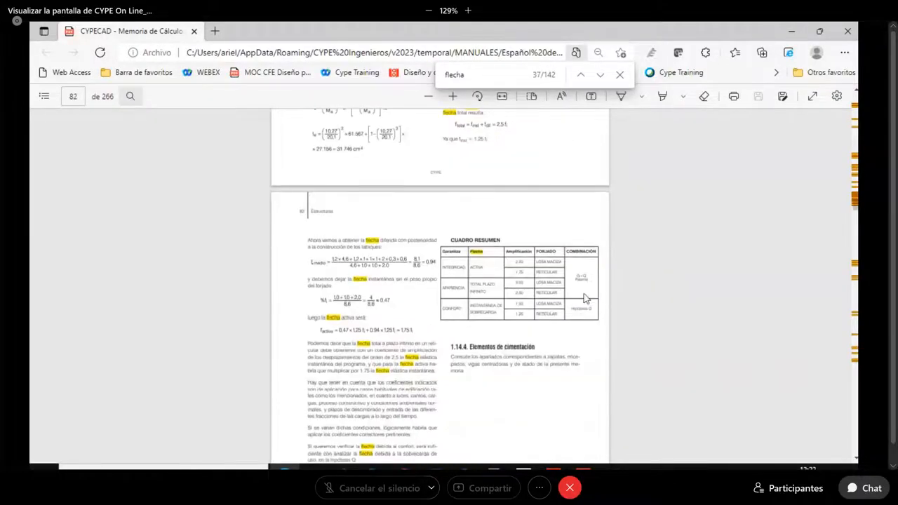
Step: Examine the CUADRO RESUMEN amplification factors for LOSA MACIZA and RETICULAR slabs, focusing on the APARIENCIA total deflection row
{"action": "scroll", "coordinate": [583, 296], "scroll_direction": "up", "scroll_amount": 3, "text": "ctrl"}
{"action": "scroll", "coordinate": [583, 295], "scroll_direction": "up", "scroll_amount": 2, "text": "ctrl"}
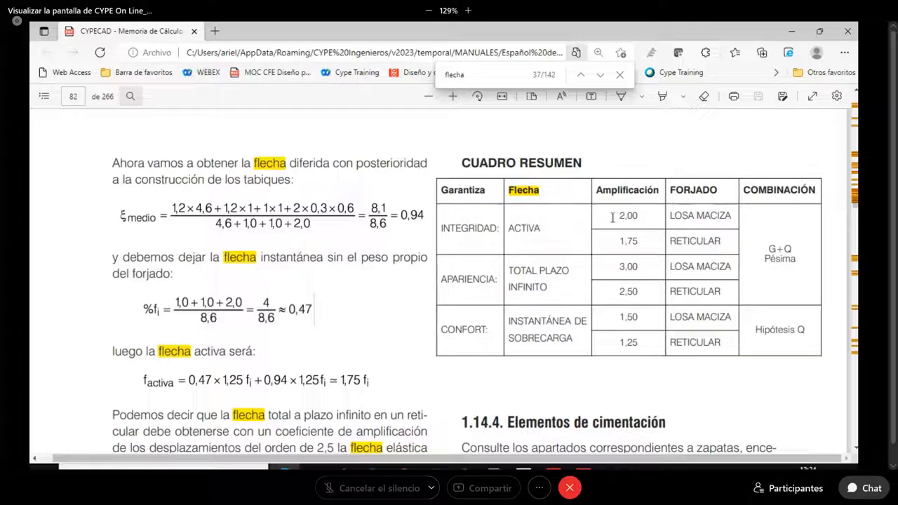
{"action": "left_click_drag", "start_coordinate": [619, 218], "coordinate": [641, 216]}
{"action": "left_click_drag", "start_coordinate": [619, 342], "coordinate": [638, 343]}
{"action": "left_click", "coordinate": [622, 272]}
{"action": "double_click", "coordinate": [457, 281]}
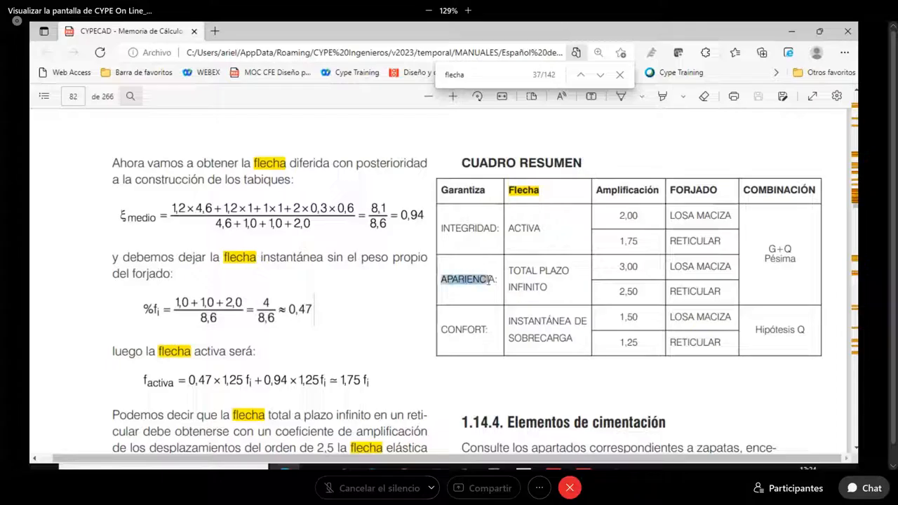
{"action": "left_click_drag", "start_coordinate": [496, 280], "coordinate": [497, 280]}
{"action": "left_click_drag", "start_coordinate": [635, 291], "coordinate": [613, 290]}
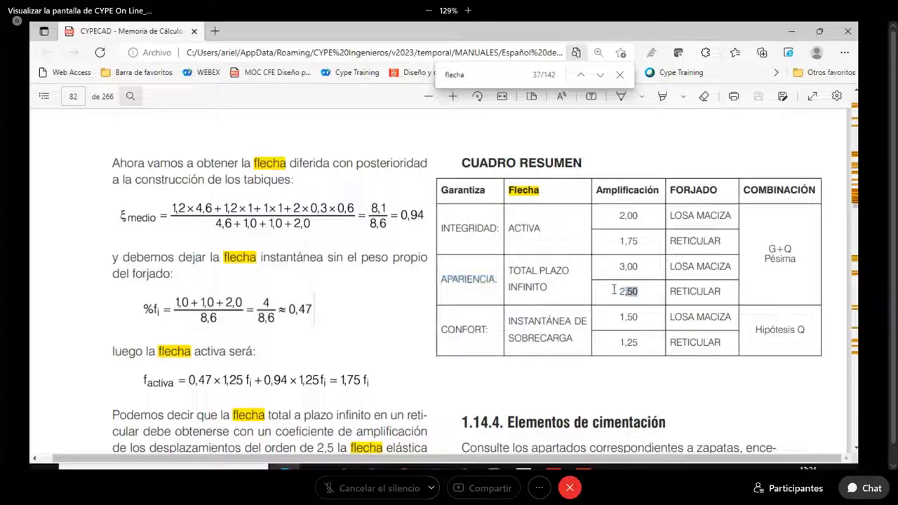
{"action": "right_click", "coordinate": [617, 290]}
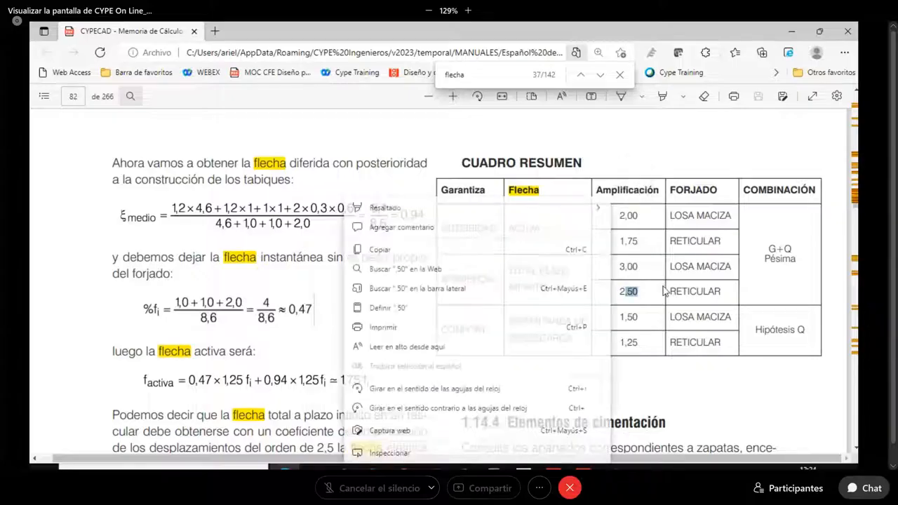
{"action": "left_click_drag", "start_coordinate": [694, 288], "coordinate": [675, 267]}
{"action": "left_click", "coordinate": [748, 312]}
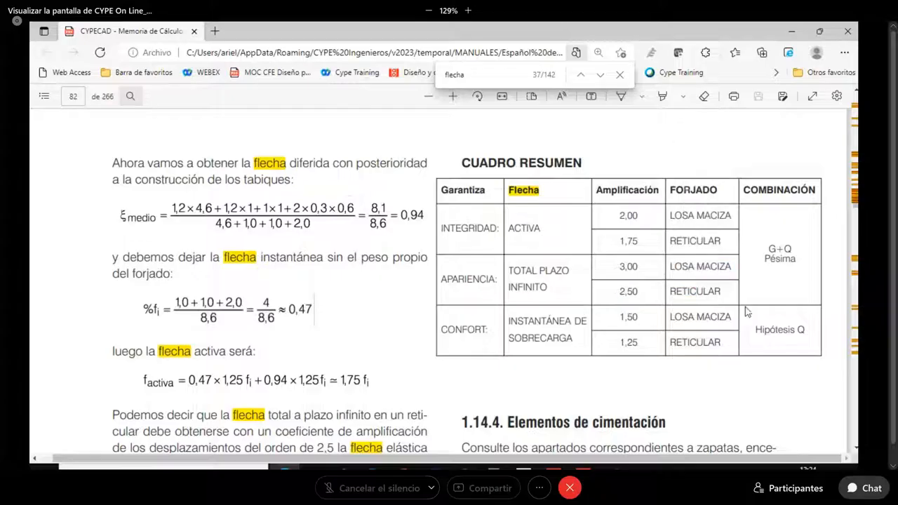
Step: Switch to CYPECAD and measure the worst-combination secant deflection diagonally between two interior columns of the Planta 1 slab
{"action": "mouse_move", "coordinate": [583, 469]}
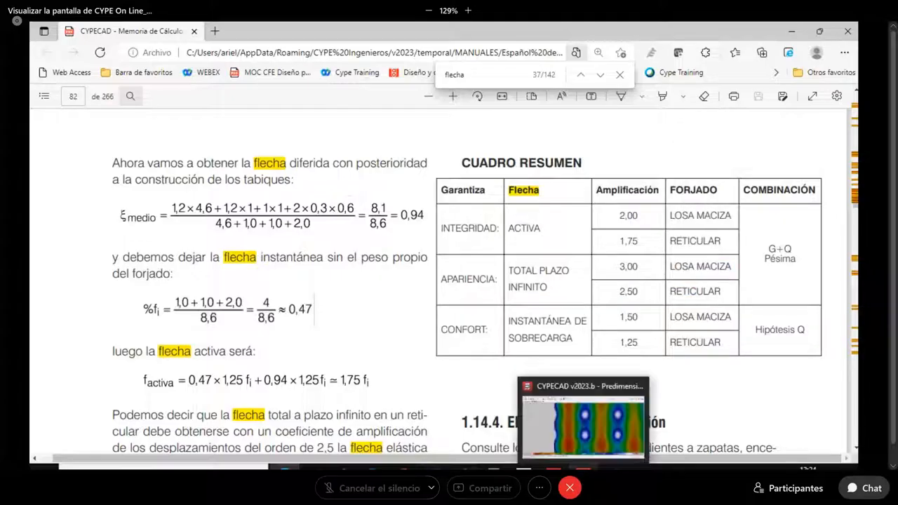
{"action": "left_click", "coordinate": [582, 425]}
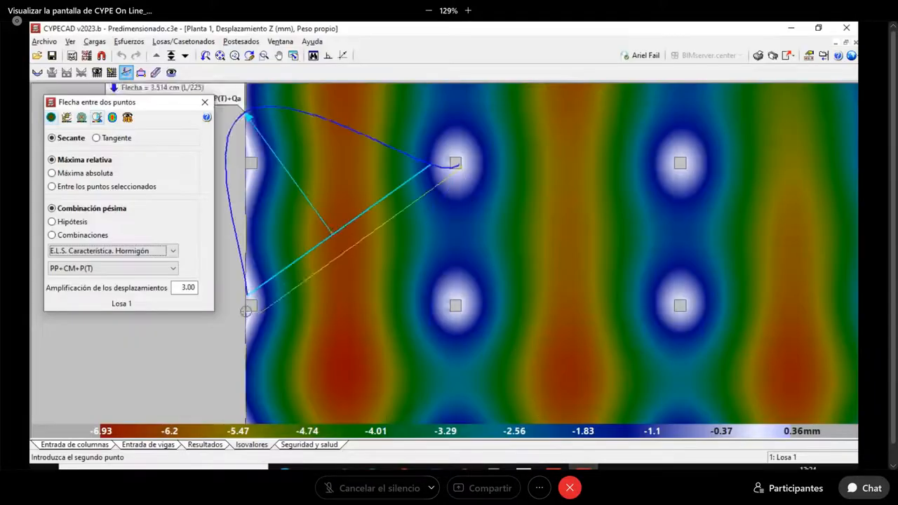
{"action": "scroll", "coordinate": [401, 269], "scroll_direction": "down", "scroll_amount": 2}
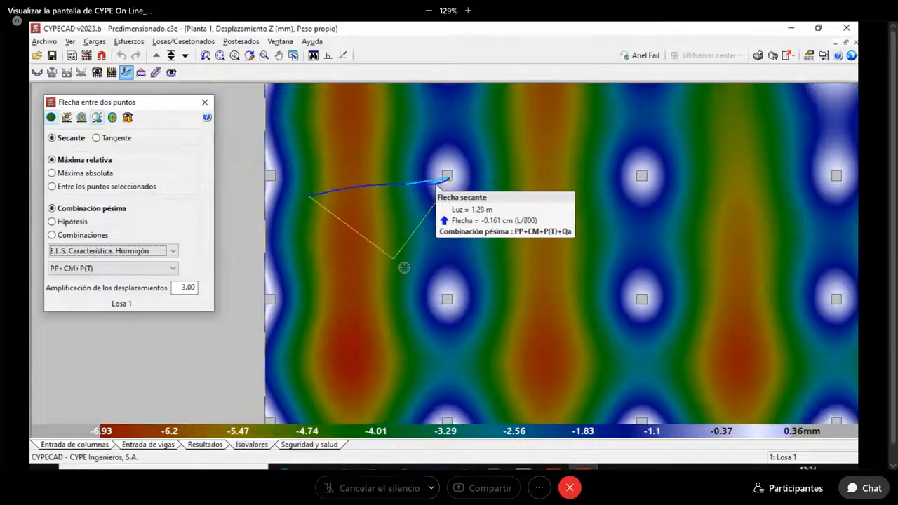
{"action": "scroll", "coordinate": [404, 267], "scroll_direction": "down", "scroll_amount": 3}
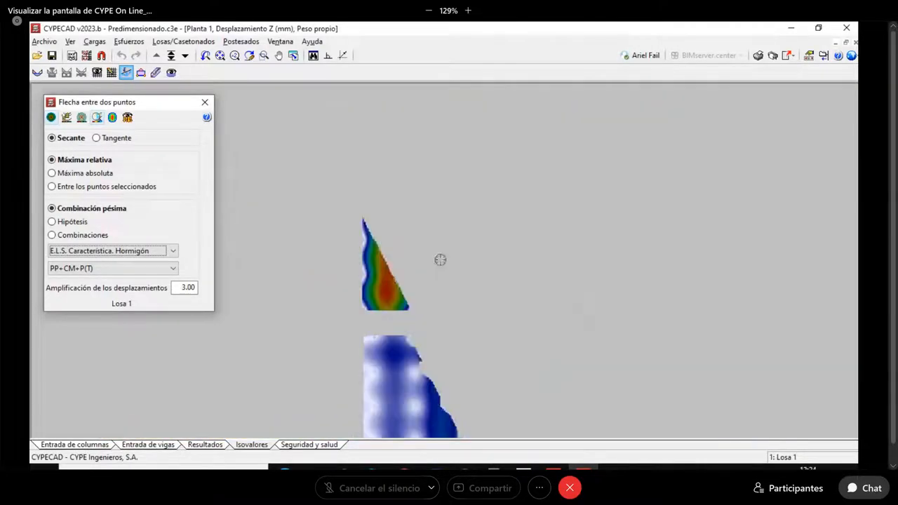
{"action": "scroll", "coordinate": [421, 242], "scroll_direction": "up", "scroll_amount": 1}
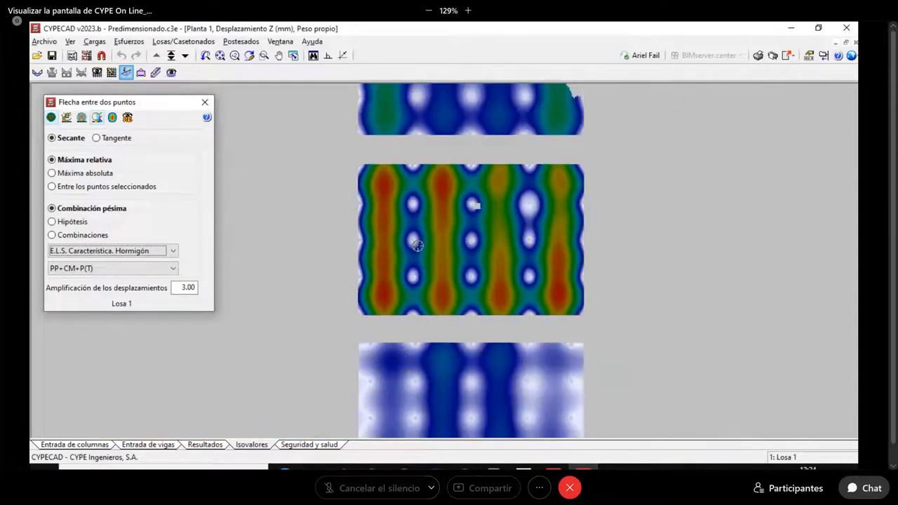
{"action": "scroll", "coordinate": [418, 245], "scroll_direction": "up", "scroll_amount": 1}
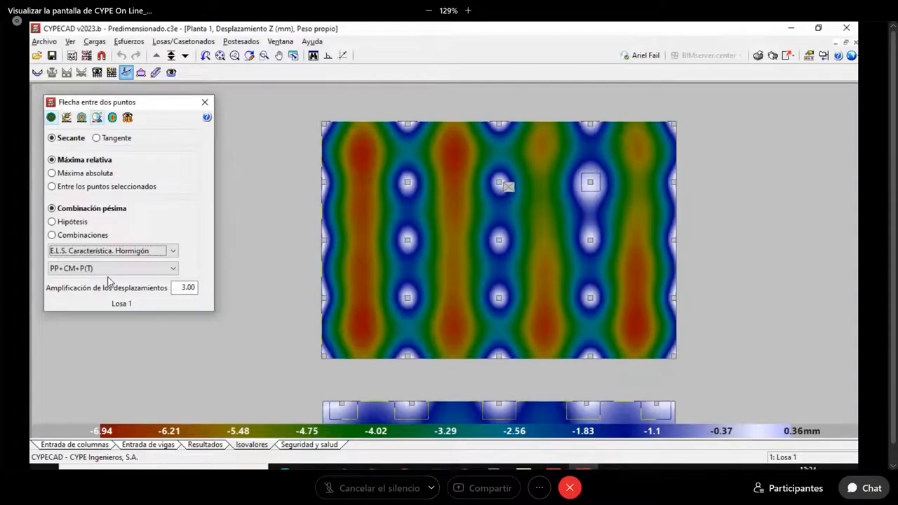
{"action": "left_click", "coordinate": [408, 240]}
{"action": "left_click", "coordinate": [498, 296]}
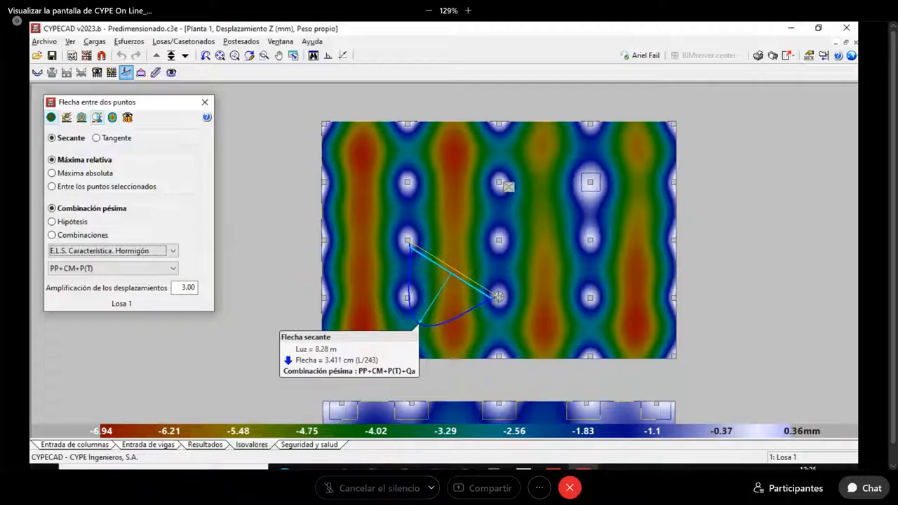
{"action": "scroll", "coordinate": [449, 271], "scroll_direction": "up", "scroll_amount": 3}
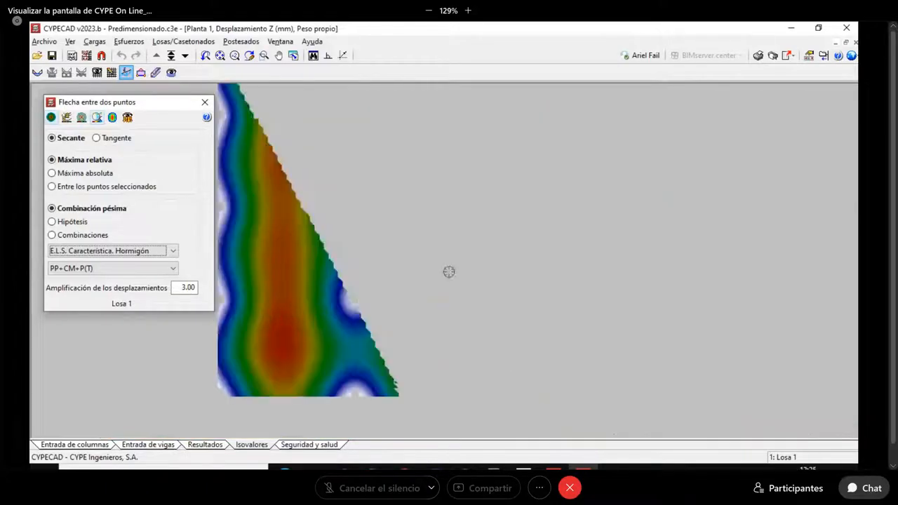
{"action": "scroll", "coordinate": [505, 301], "scroll_direction": "up", "scroll_amount": 3}
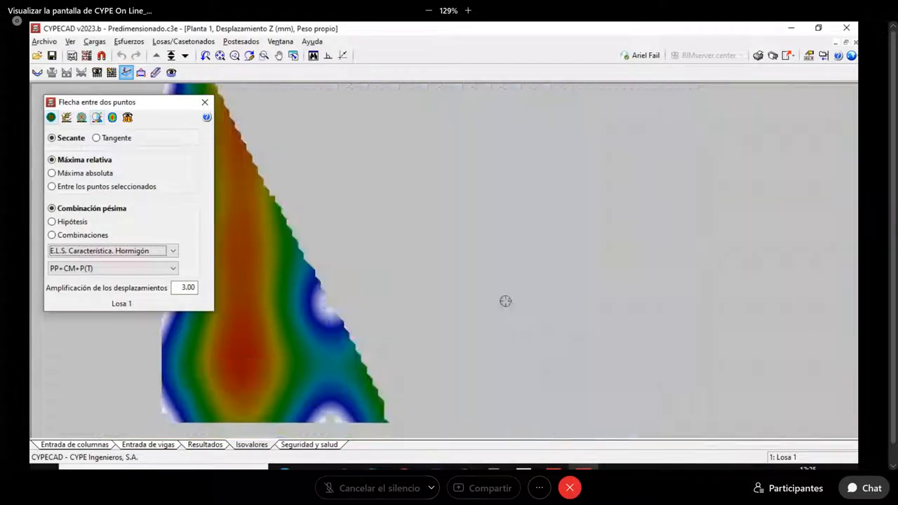
{"action": "scroll", "coordinate": [506, 300], "scroll_direction": "down", "scroll_amount": 5}
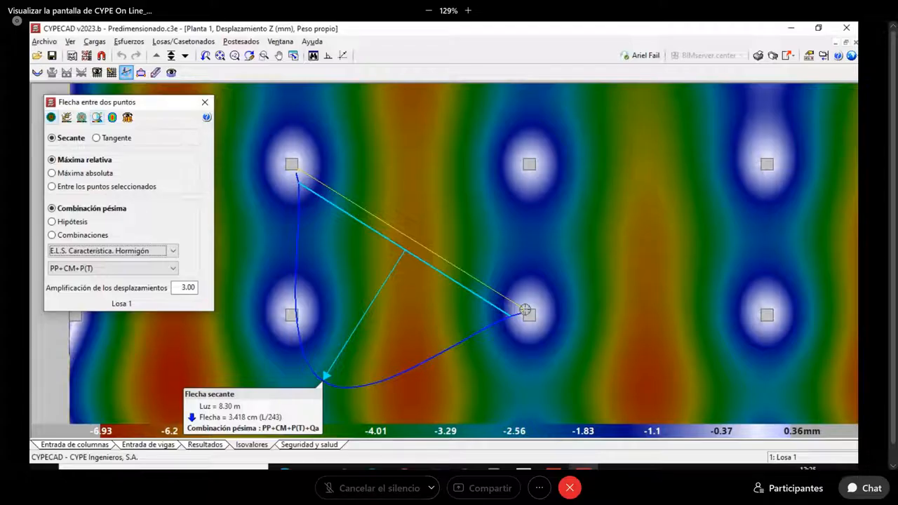
{"action": "scroll", "coordinate": [526, 311], "scroll_direction": "down", "scroll_amount": 1}
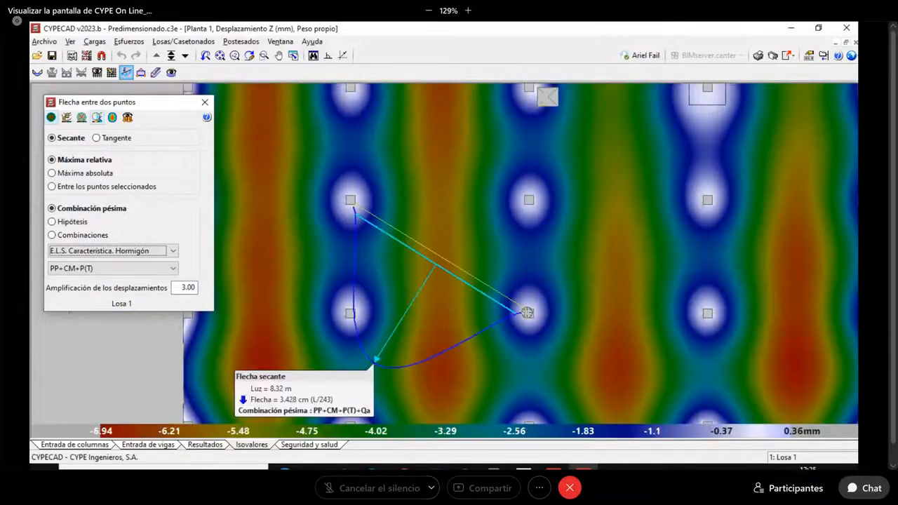
{"action": "scroll", "coordinate": [527, 313], "scroll_direction": "down", "scroll_amount": 1}
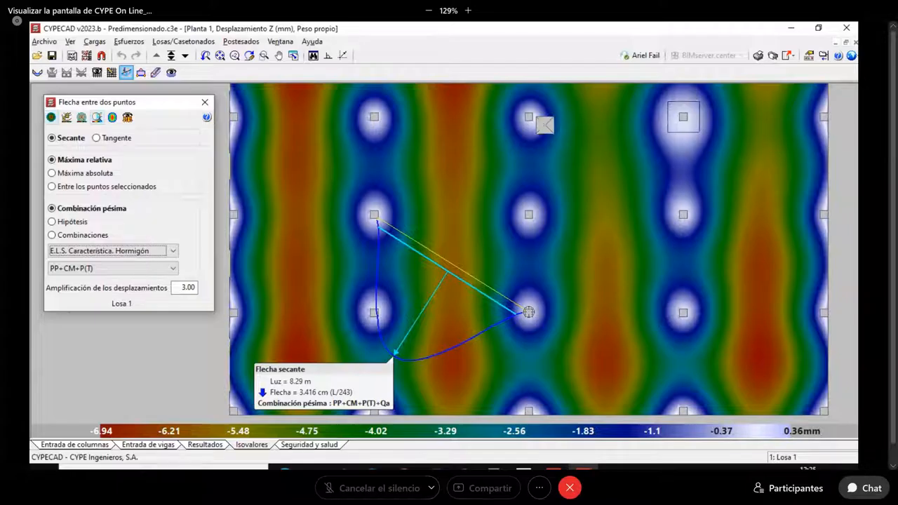
{"action": "middle_click_drag", "start_coordinate": [714, 249], "coordinate": [587, 245]}
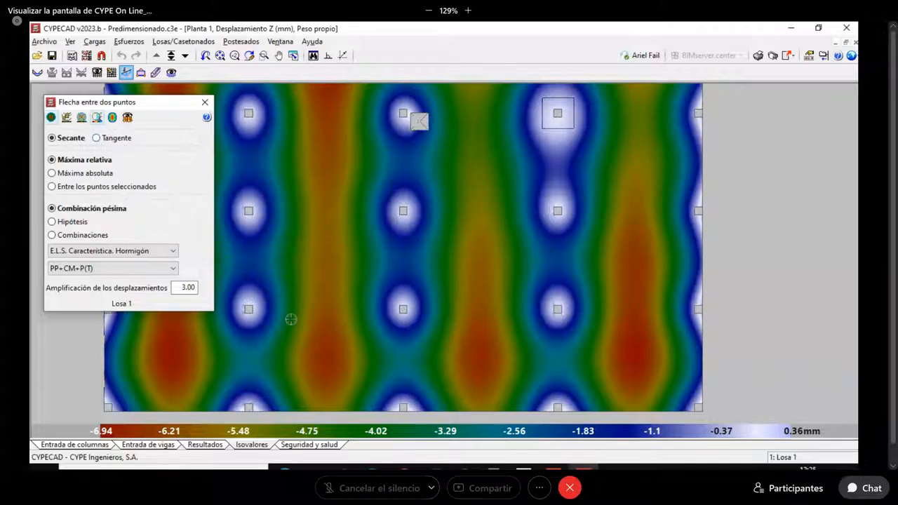
Step: Close Flecha entre dos puntos and review the Z displacement isovalues across the whole Planta 1 slab
{"action": "left_click", "coordinate": [205, 102]}
{"action": "scroll", "coordinate": [400, 280], "scroll_direction": "down", "scroll_amount": 3}
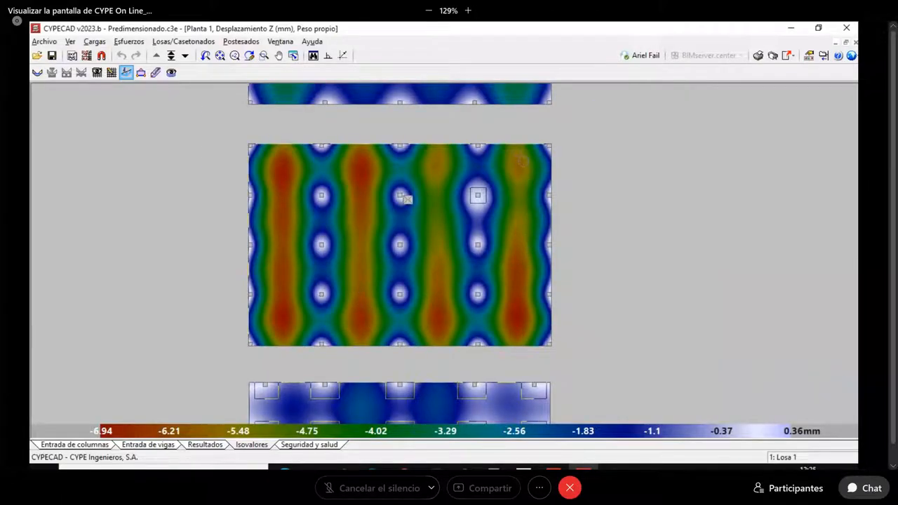
{"action": "scroll", "coordinate": [516, 151], "scroll_direction": "up", "scroll_amount": 1}
{"action": "scroll", "coordinate": [541, 158], "scroll_direction": "up", "scroll_amount": 2}
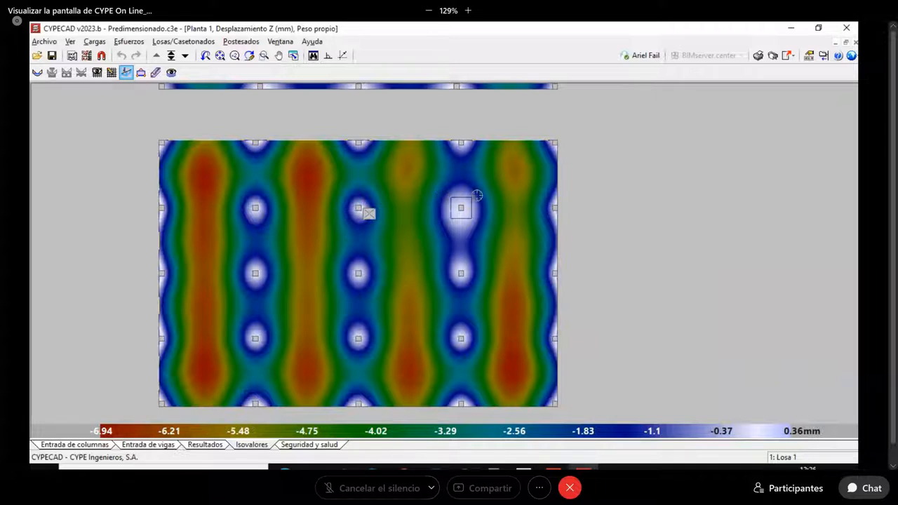
{"action": "scroll", "coordinate": [485, 174], "scroll_direction": "up", "scroll_amount": 1}
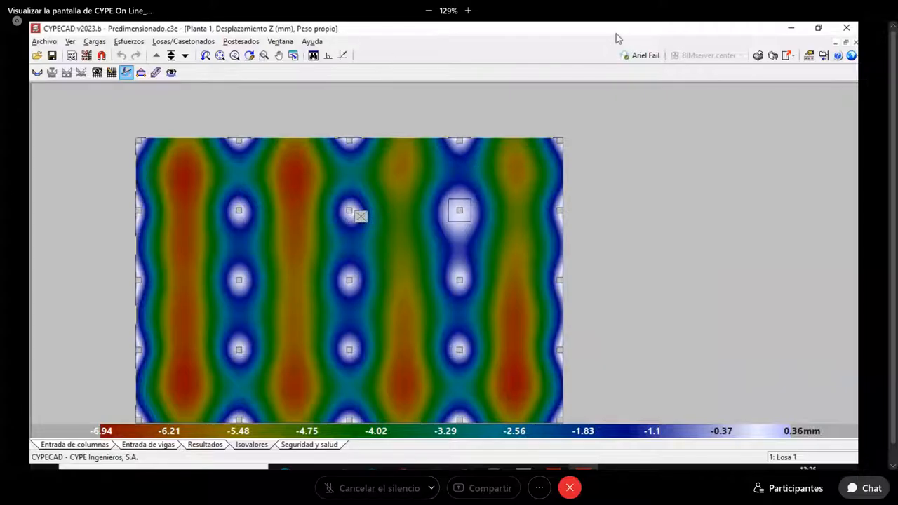
Step: Measure the worst-combination secant deflections diagonally from two corner columns of the lower Planta 1 slab to their nearest interior columns
{"action": "mouse_move", "coordinate": [443, 213]}
{"action": "left_mouse_down"}
{"action": "mouse_move", "coordinate": [478, 199]}
{"action": "mouse_move", "coordinate": [469, 226]}
{"action": "mouse_move", "coordinate": [438, 167]}
{"action": "left_mouse_up"}
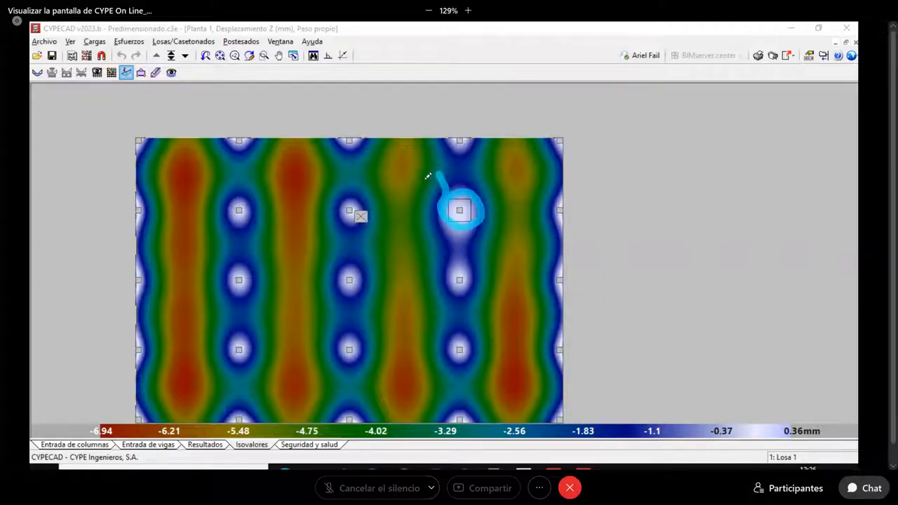
{"action": "mouse_move", "coordinate": [439, 177]}
{"action": "left_mouse_down"}
{"action": "mouse_move", "coordinate": [442, 203]}
{"action": "mouse_move", "coordinate": [469, 191]}
{"action": "mouse_move", "coordinate": [474, 216]}
{"action": "left_mouse_up"}
{"action": "left_click_drag", "start_coordinate": [252, 216], "coordinate": [243, 212]}
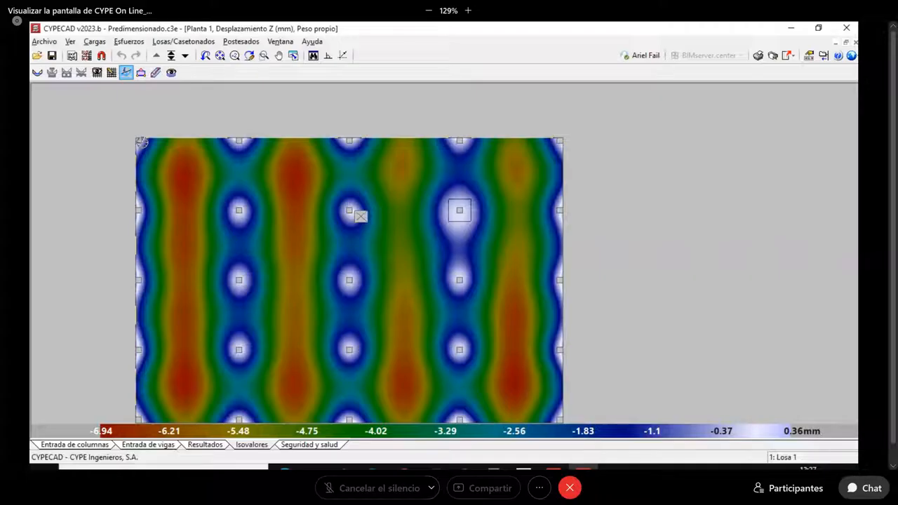
{"action": "left_click", "coordinate": [141, 141]}
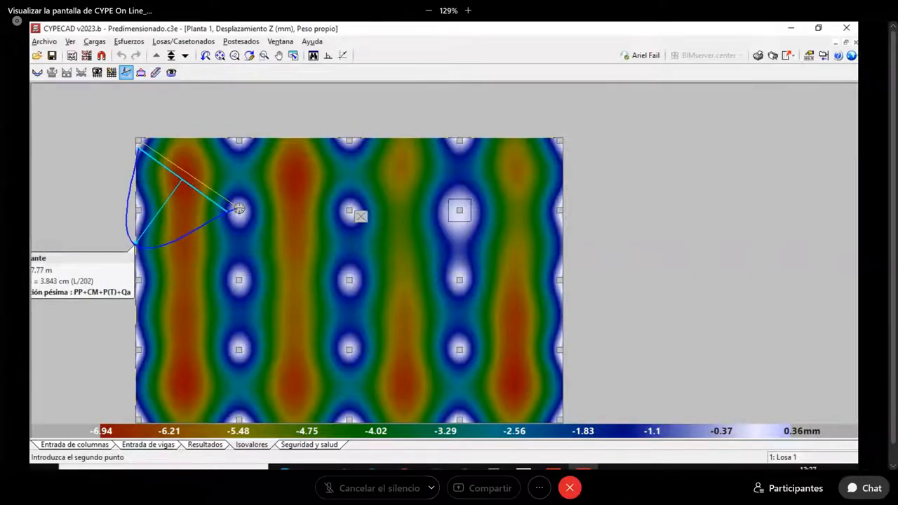
{"action": "left_click", "coordinate": [239, 208]}
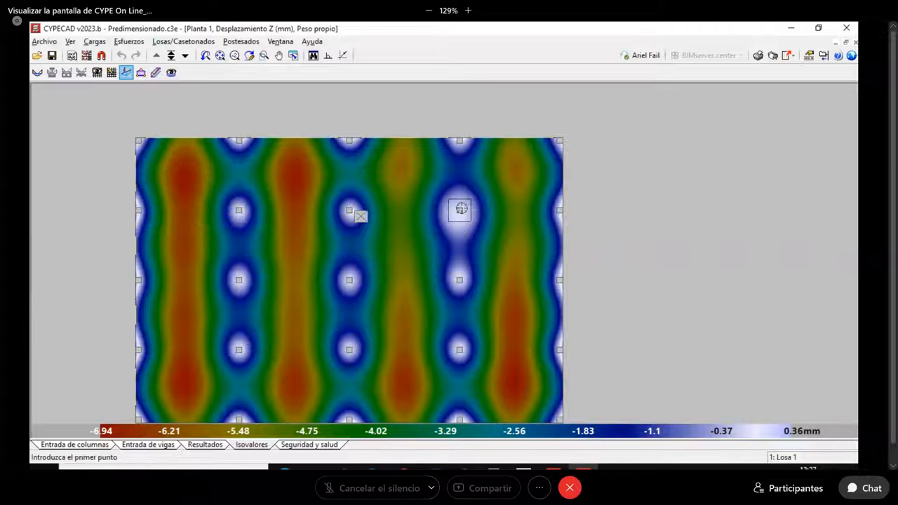
{"action": "left_click", "coordinate": [460, 209]}
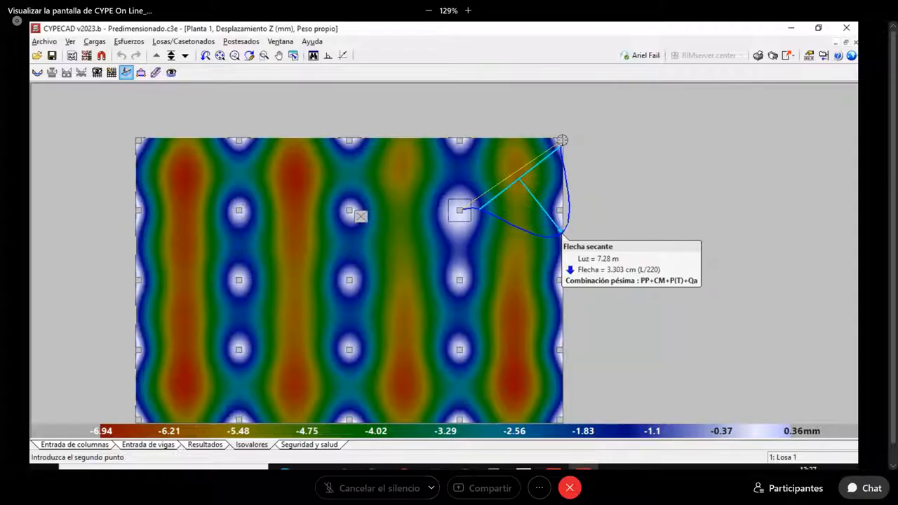
{"action": "right_click", "coordinate": [562, 140]}
{"action": "scroll", "coordinate": [525, 208], "scroll_direction": "down", "scroll_amount": 1}
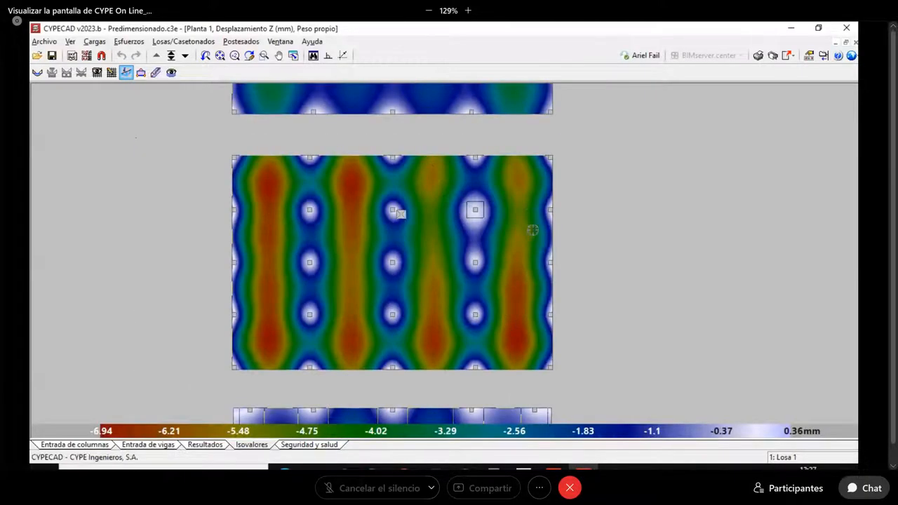
{"action": "middle_click_drag", "start_coordinate": [434, 249], "coordinate": [528, 260]}
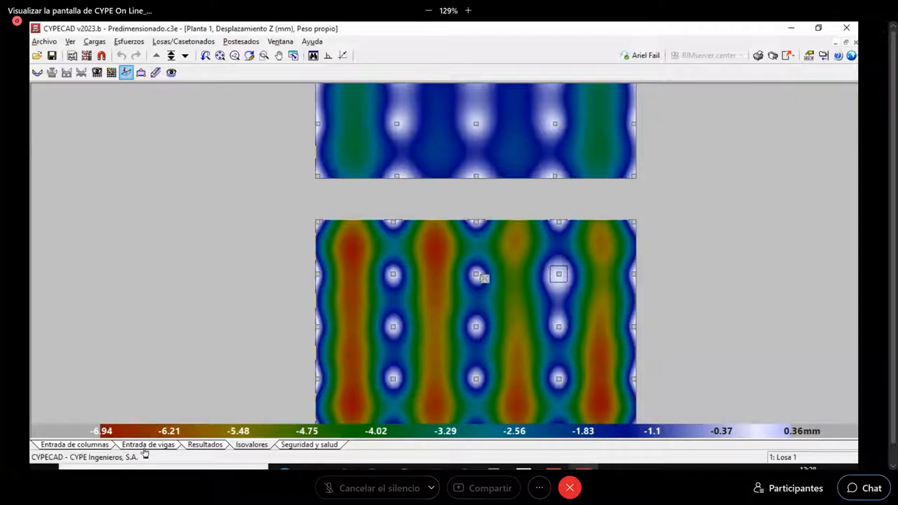
Step: Open the seismic action settings in the project's general data and show the Método general parameters
{"action": "left_click", "coordinate": [145, 445]}
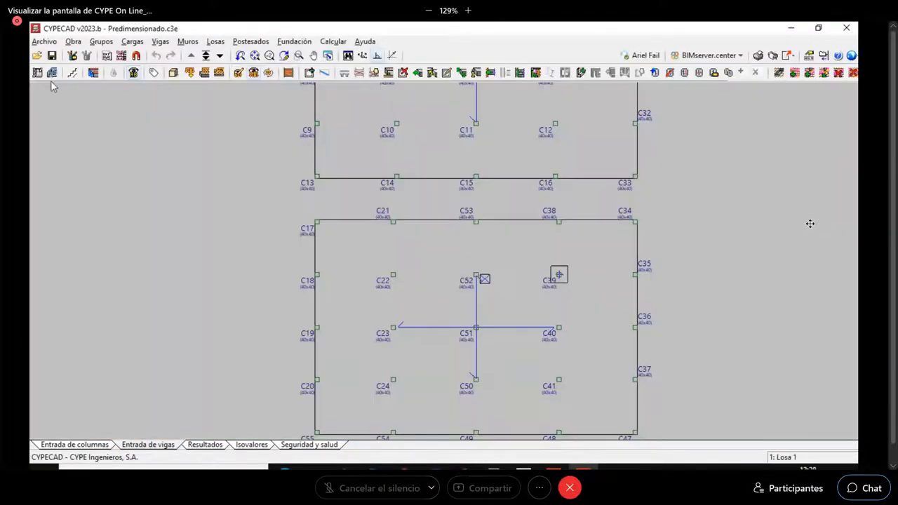
{"action": "left_click", "coordinate": [37, 72]}
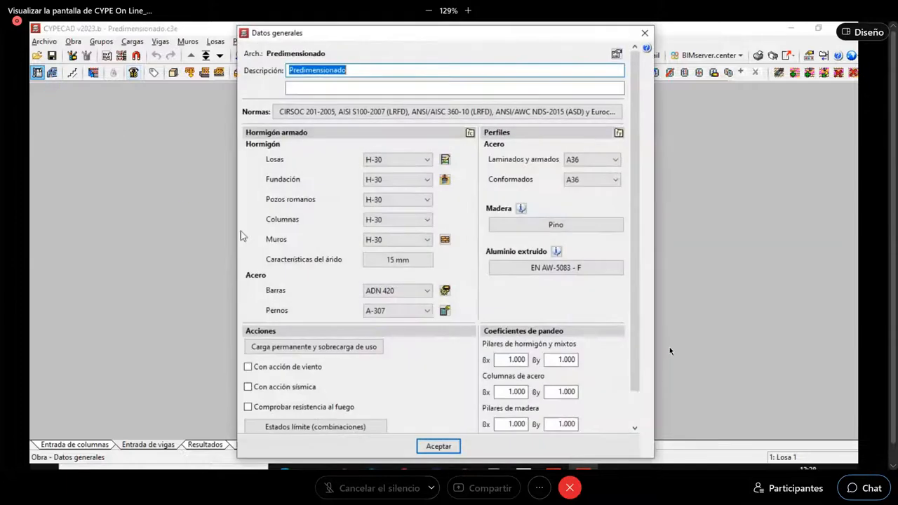
{"action": "left_click", "coordinate": [856, 488]}
{"action": "left_click", "coordinate": [249, 387]}
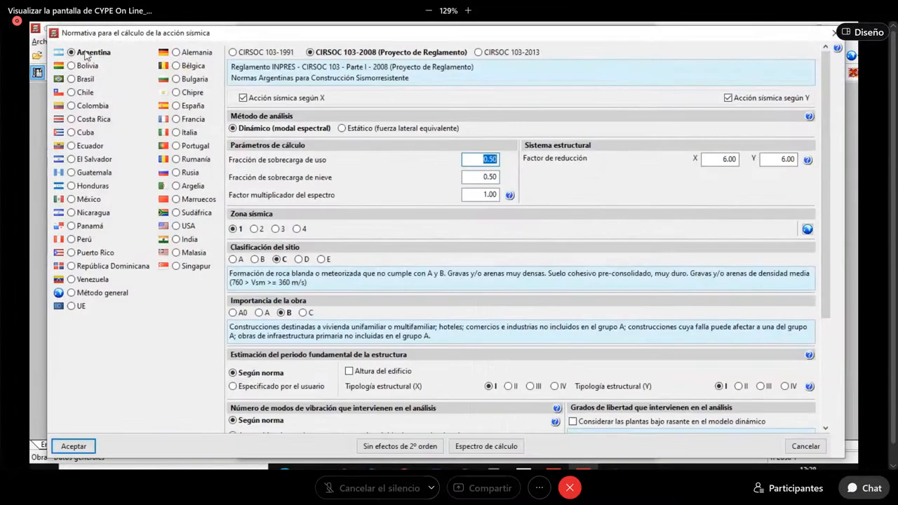
{"action": "left_click", "coordinate": [91, 295]}
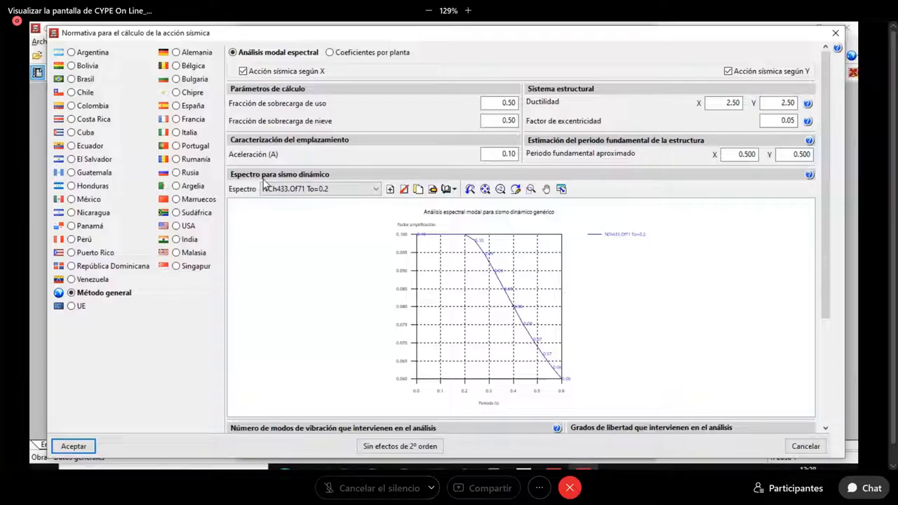
Step: View the form for creating a custom dynamic earthquake spectrum, and leave the seismic settings and general data without applying changes
{"action": "left_click", "coordinate": [391, 189]}
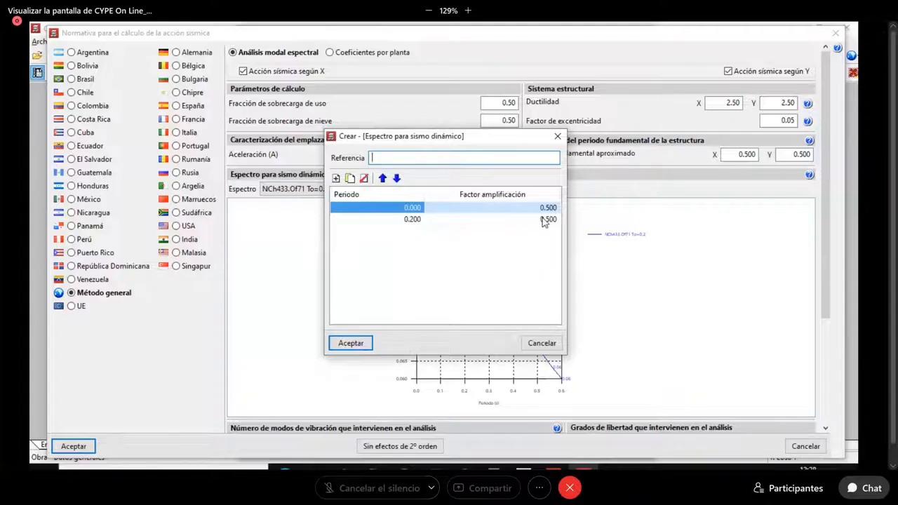
{"action": "left_click", "coordinate": [558, 136]}
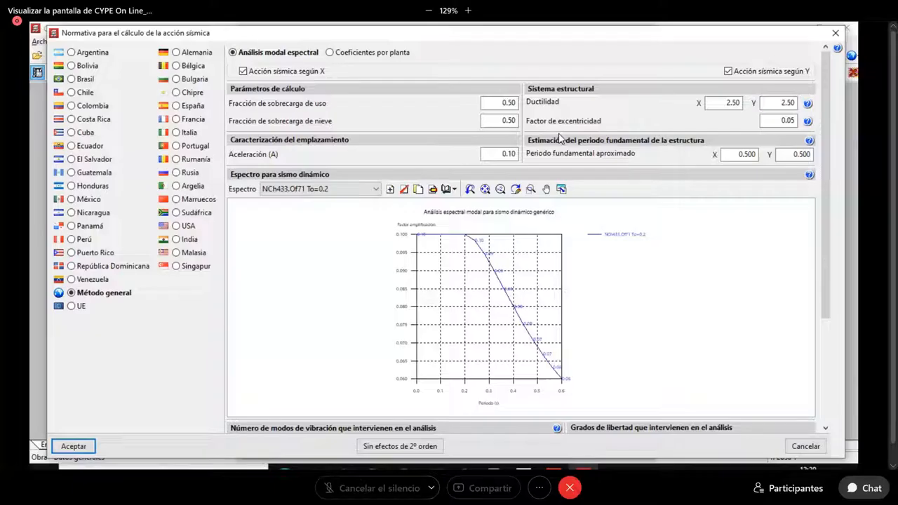
{"action": "left_click", "coordinate": [835, 35]}
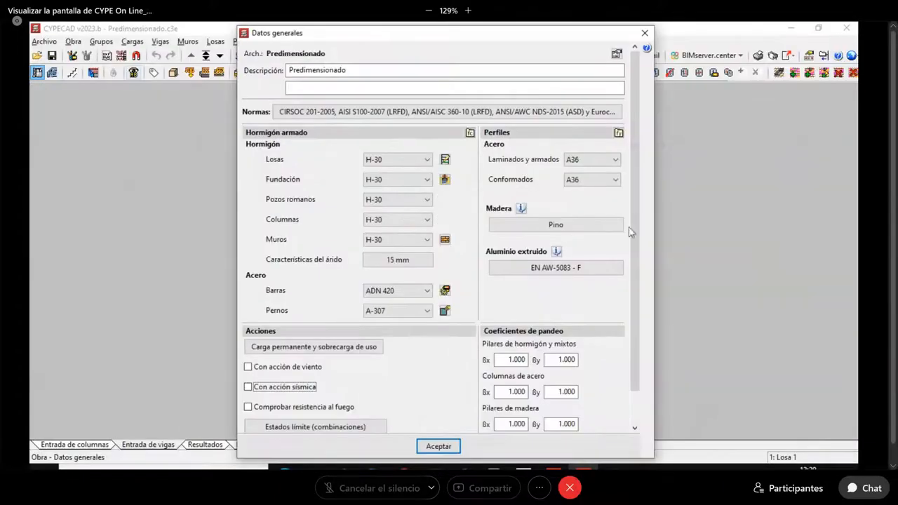
{"action": "left_click", "coordinate": [646, 37]}
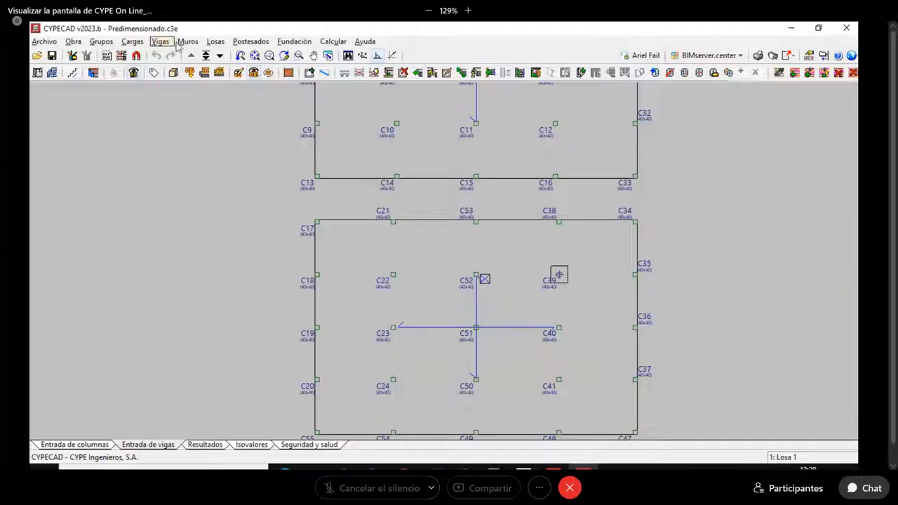
Step: Look at the library creation form for a prestressed joist slab (Losa de viguetas pretensadas) in Gestión losas, and close it
{"action": "left_click", "coordinate": [654, 73]}
{"action": "left_click", "coordinate": [276, 122]}
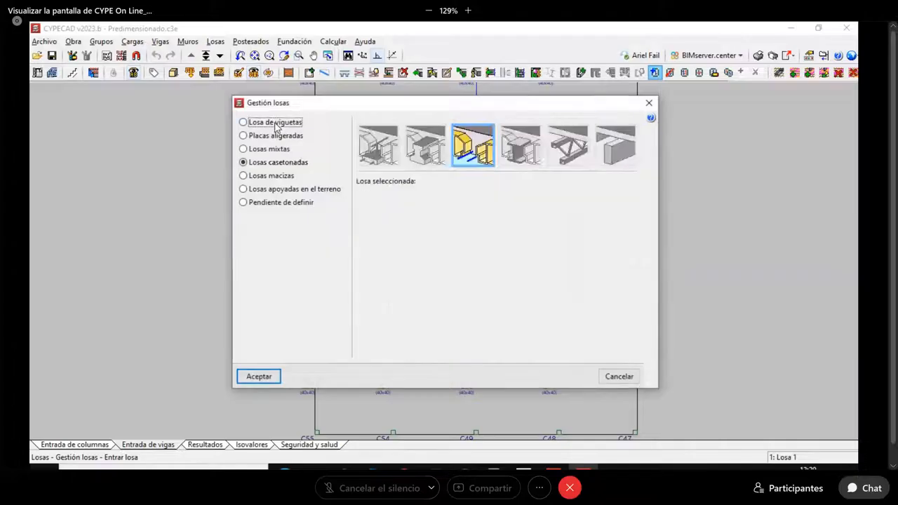
{"action": "left_click", "coordinate": [425, 145]}
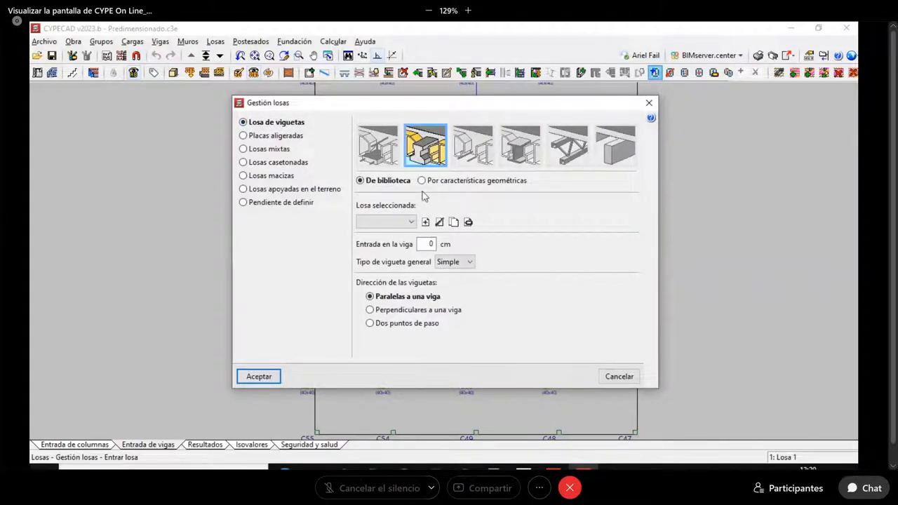
{"action": "left_click", "coordinate": [425, 221]}
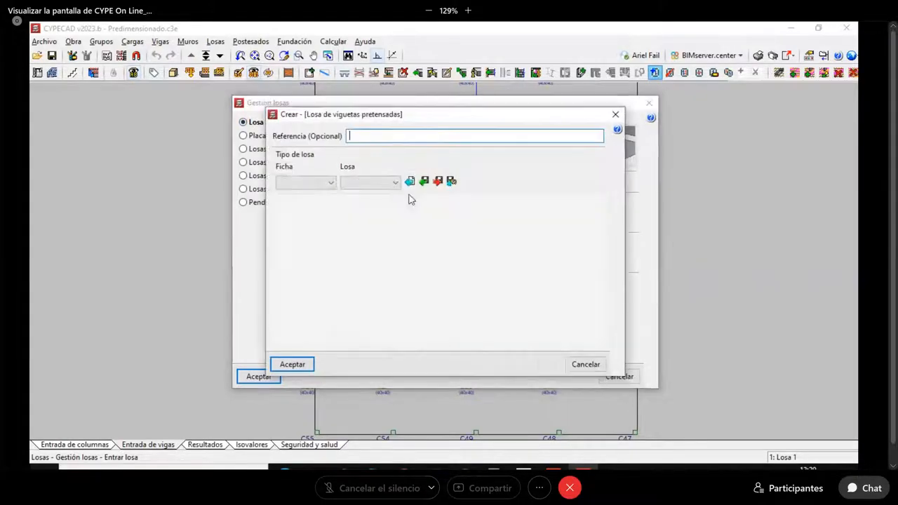
{"action": "left_click", "coordinate": [620, 124]}
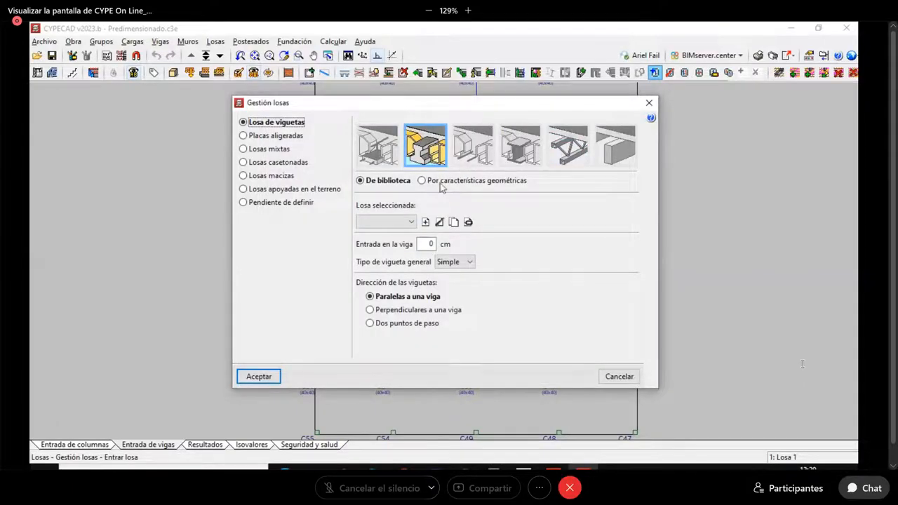
Step: Examine the deflection check, cracked stiffness and rib geometry of a joist slab defined Por características geométricas, and close slab management
{"action": "left_click", "coordinate": [442, 181]}
{"action": "left_click", "coordinate": [425, 222]}
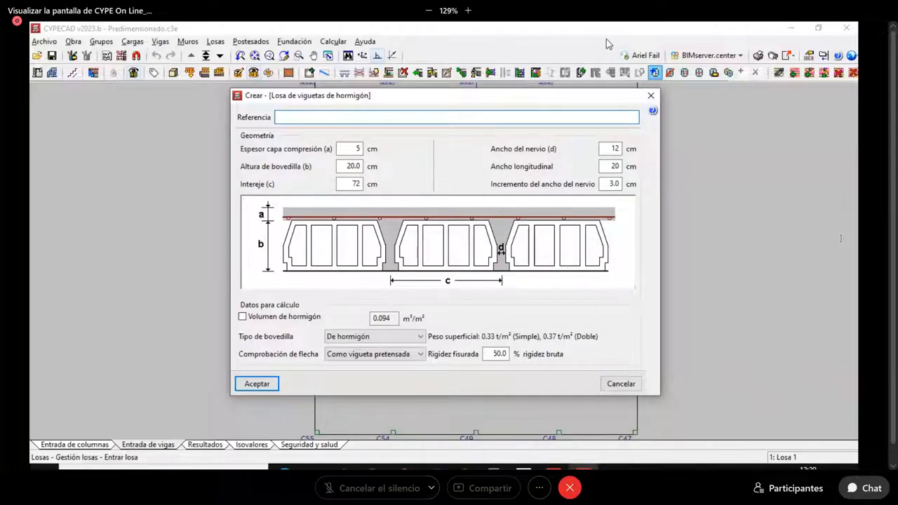
{"action": "left_click_drag", "start_coordinate": [237, 363], "coordinate": [315, 364]}
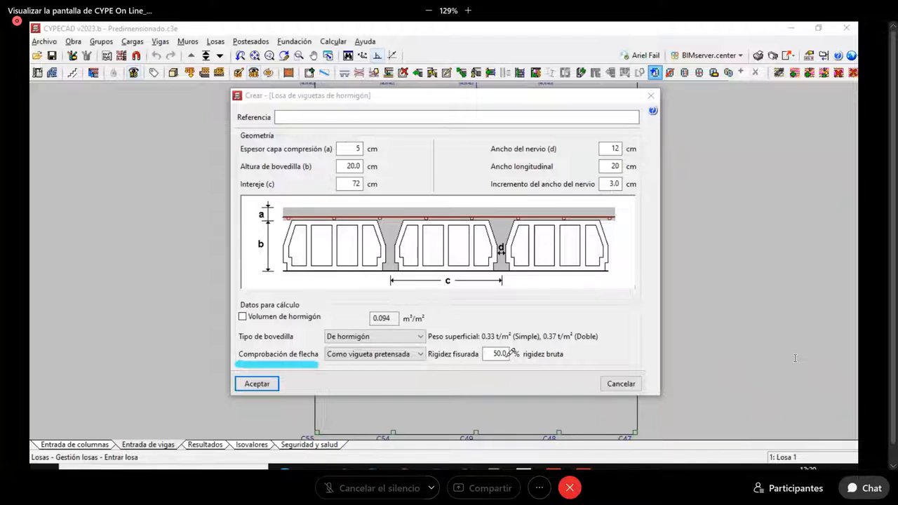
{"action": "mouse_move", "coordinate": [510, 366]}
{"action": "left_mouse_down"}
{"action": "mouse_move", "coordinate": [483, 359]}
{"action": "mouse_move", "coordinate": [492, 344]}
{"action": "mouse_move", "coordinate": [495, 366]}
{"action": "left_mouse_up"}
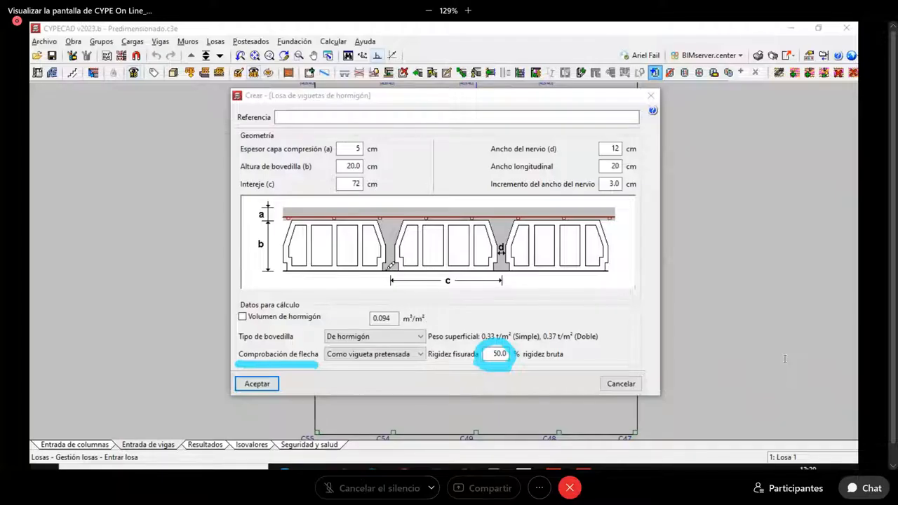
{"action": "mouse_move", "coordinate": [381, 273]}
{"action": "left_mouse_down"}
{"action": "mouse_move", "coordinate": [393, 249]}
{"action": "mouse_move", "coordinate": [401, 263]}
{"action": "mouse_move", "coordinate": [393, 265]}
{"action": "left_mouse_up"}
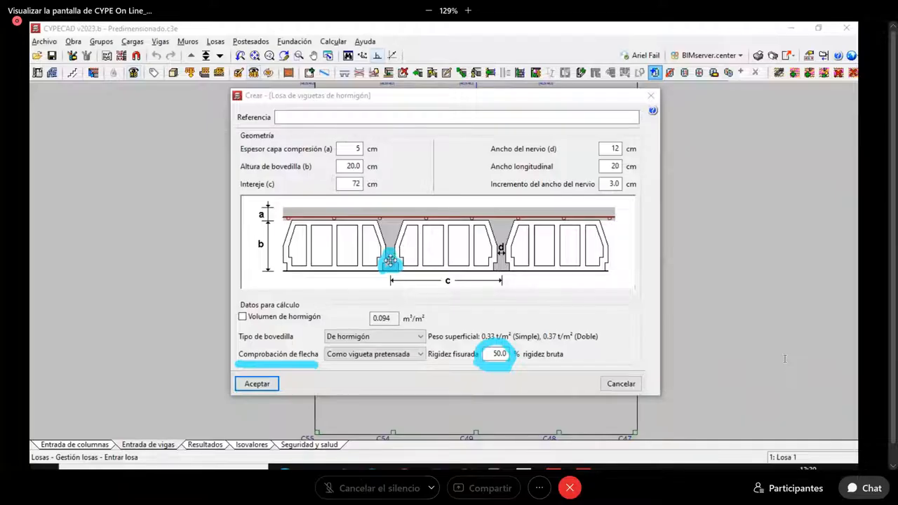
{"action": "mouse_move", "coordinate": [502, 265]}
{"action": "left_mouse_down"}
{"action": "mouse_move", "coordinate": [494, 207]}
{"action": "mouse_move", "coordinate": [514, 207]}
{"action": "mouse_move", "coordinate": [519, 252]}
{"action": "mouse_move", "coordinate": [514, 271]}
{"action": "mouse_move", "coordinate": [504, 271]}
{"action": "left_mouse_up"}
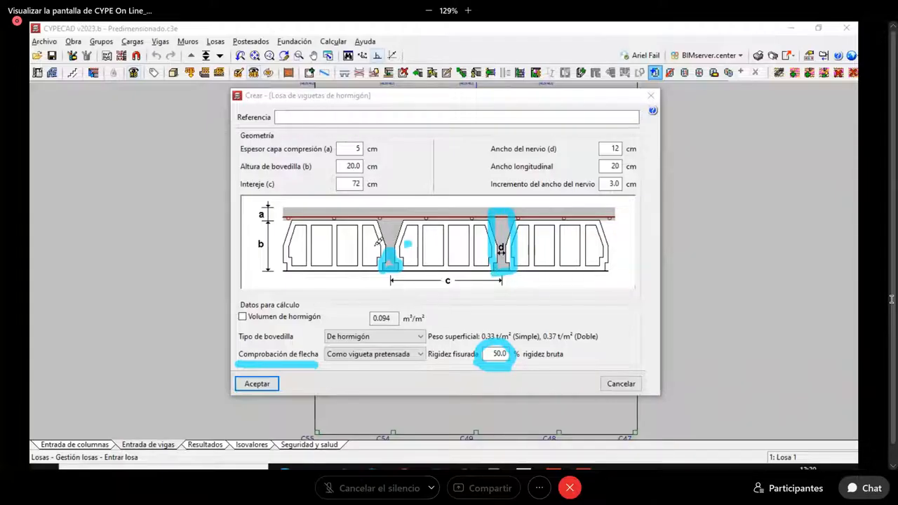
{"action": "left_click_drag", "start_coordinate": [379, 244], "coordinate": [404, 244]}
{"action": "left_click_drag", "start_coordinate": [530, 246], "coordinate": [470, 247]}
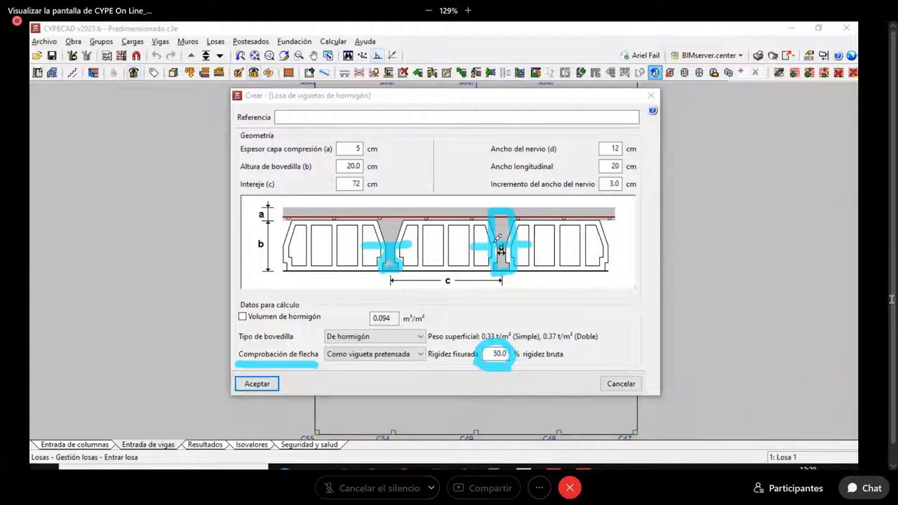
{"action": "mouse_move", "coordinate": [526, 242]}
{"action": "left_mouse_down"}
{"action": "mouse_move", "coordinate": [475, 243]}
{"action": "mouse_move", "coordinate": [528, 243]}
{"action": "left_mouse_up"}
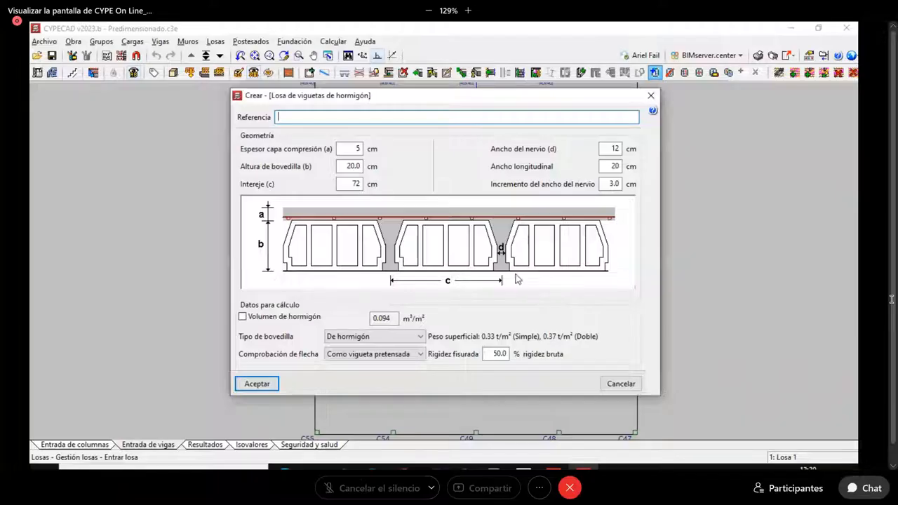
{"action": "left_click", "coordinate": [650, 95]}
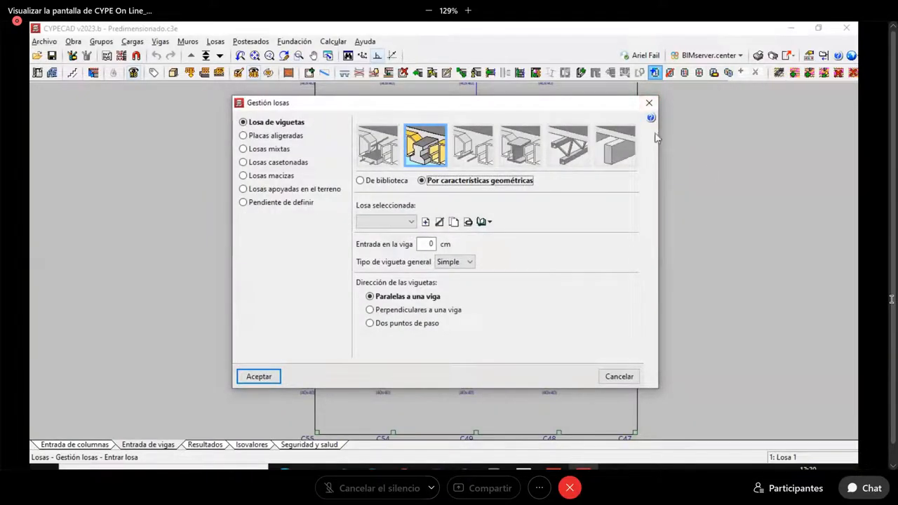
{"action": "left_click", "coordinate": [648, 104]}
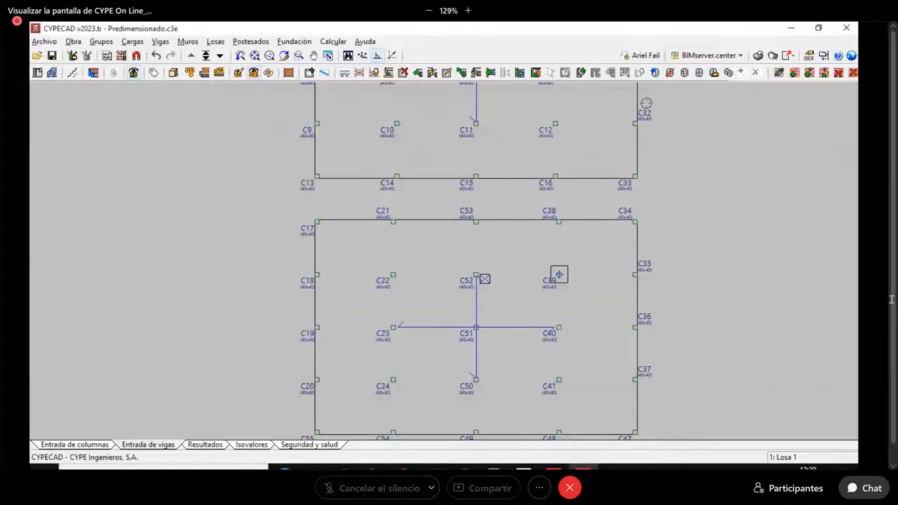
{"action": "middle_click_drag", "start_coordinate": [477, 225], "coordinate": [482, 403]}
{"action": "scroll", "coordinate": [495, 284], "scroll_direction": "down", "scroll_amount": 1}
{"action": "scroll", "coordinate": [486, 233], "scroll_direction": "up", "scroll_amount": 2}
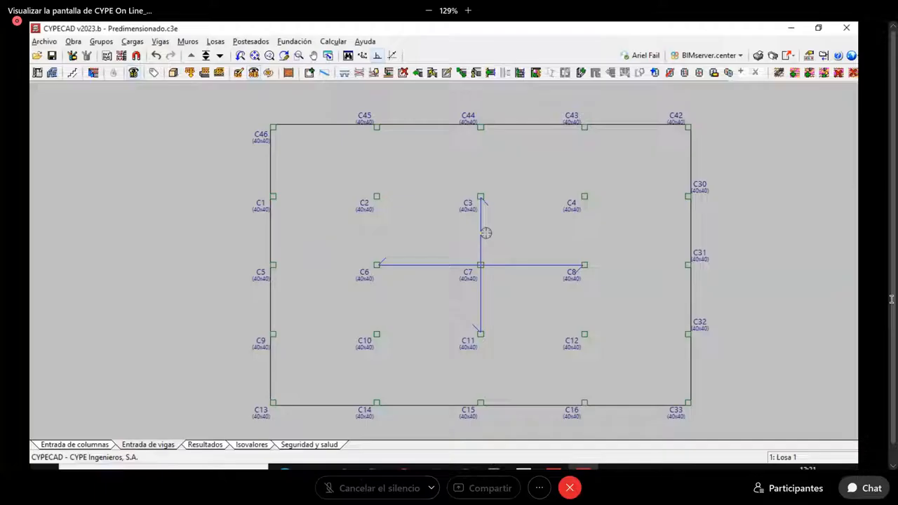
{"action": "left_click", "coordinate": [249, 43]}
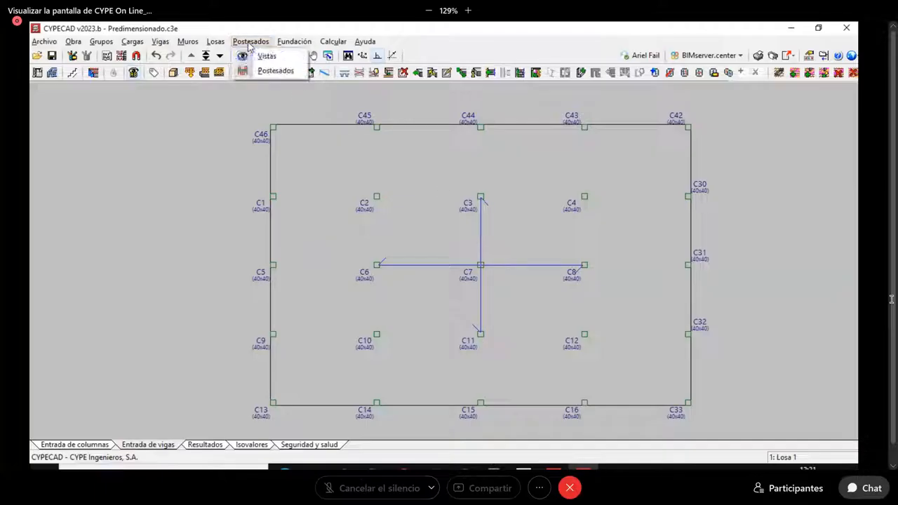
{"action": "left_click", "coordinate": [198, 125]}
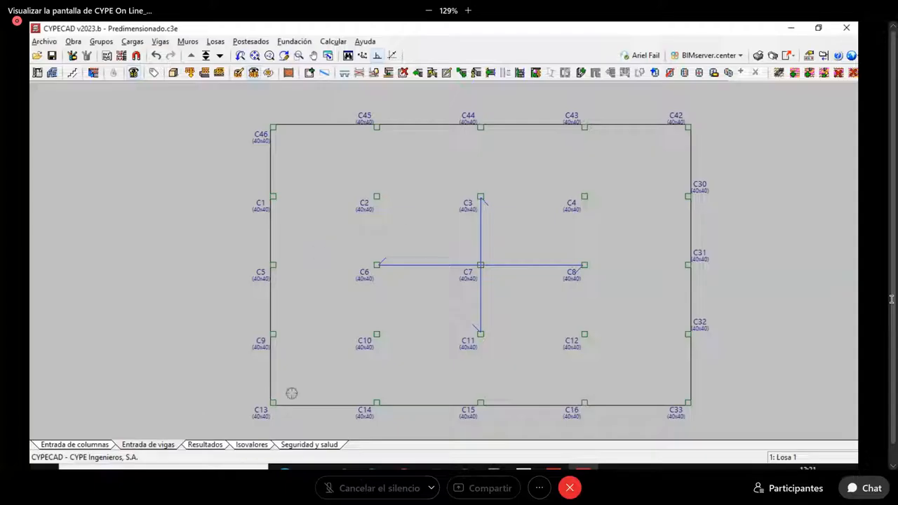
Step: Return to the Planta 1 isovalues and display the Cortante total forces under Esfuerzos for the upper slab
{"action": "left_click", "coordinate": [250, 445]}
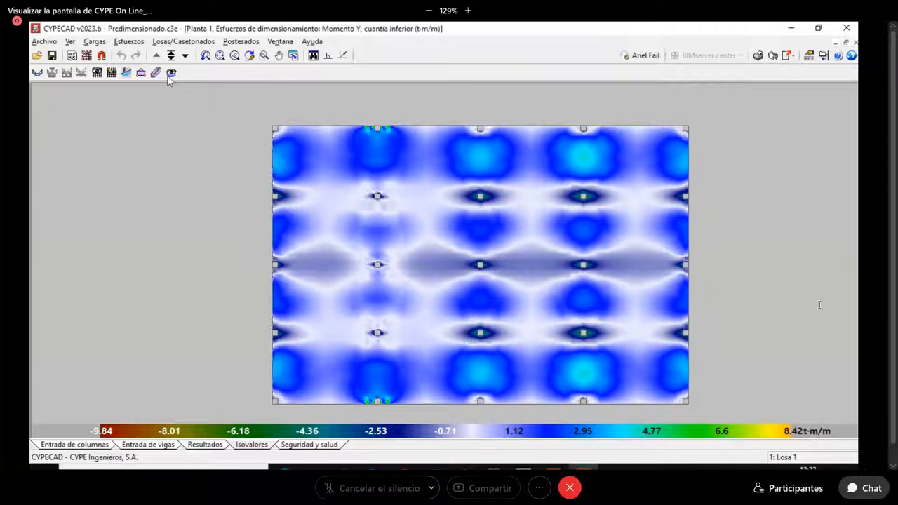
{"action": "left_click", "coordinate": [70, 41]}
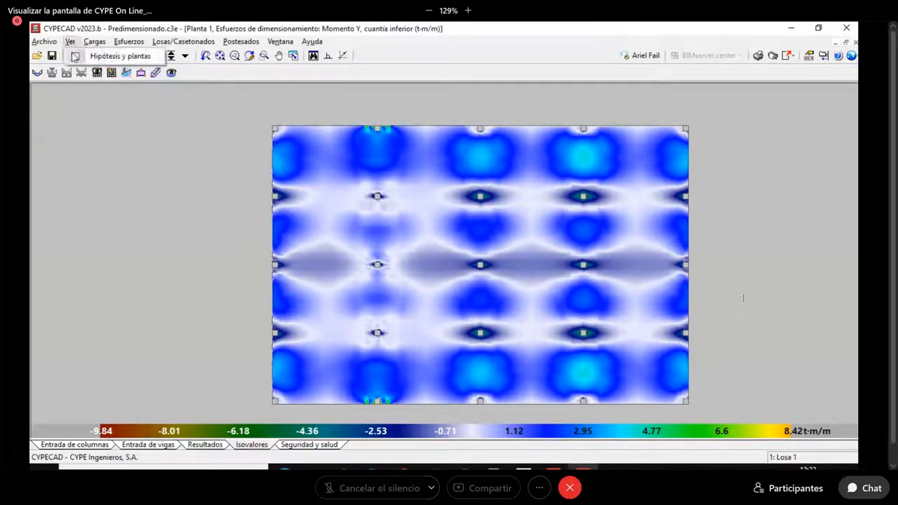
{"action": "left_click", "coordinate": [75, 57]}
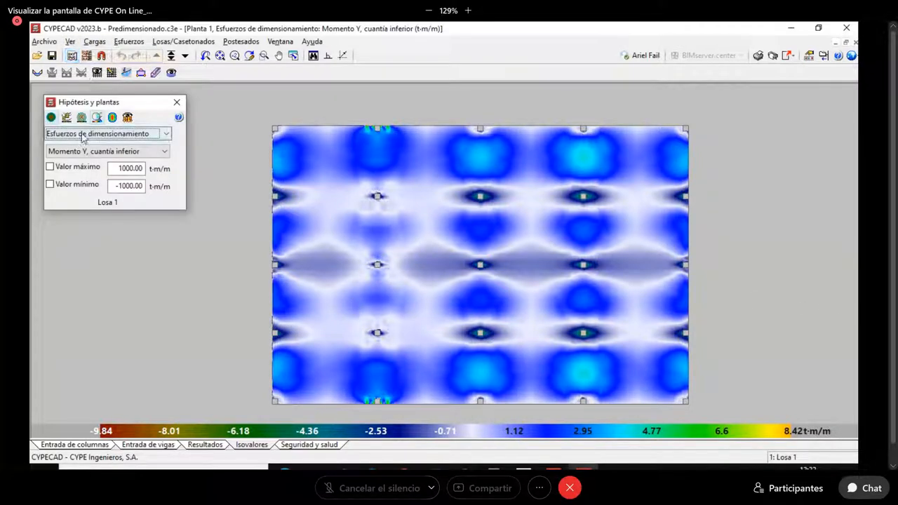
{"action": "left_click", "coordinate": [82, 138]}
{"action": "left_click", "coordinate": [91, 155]}
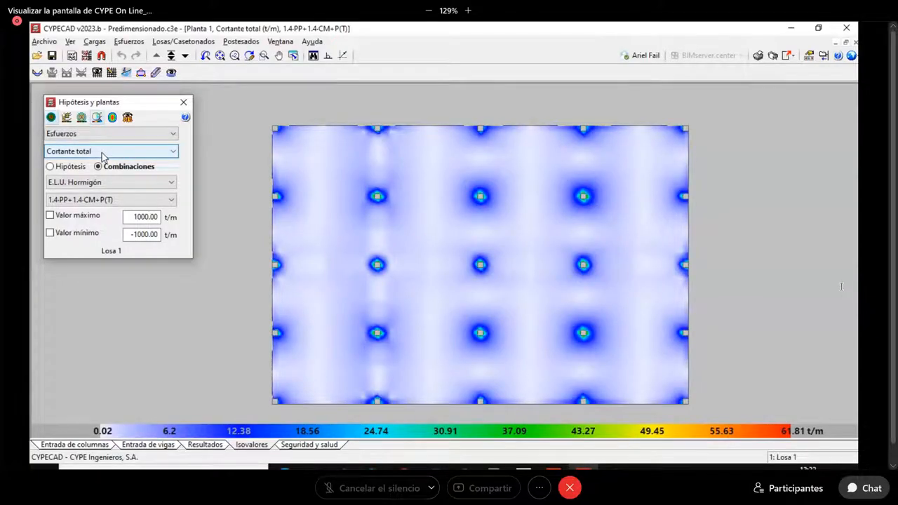
Step: Compare the Momento X and Momento Y force isovalues of the upper slab, finishing on Momento Y
{"action": "left_click", "coordinate": [102, 153]}
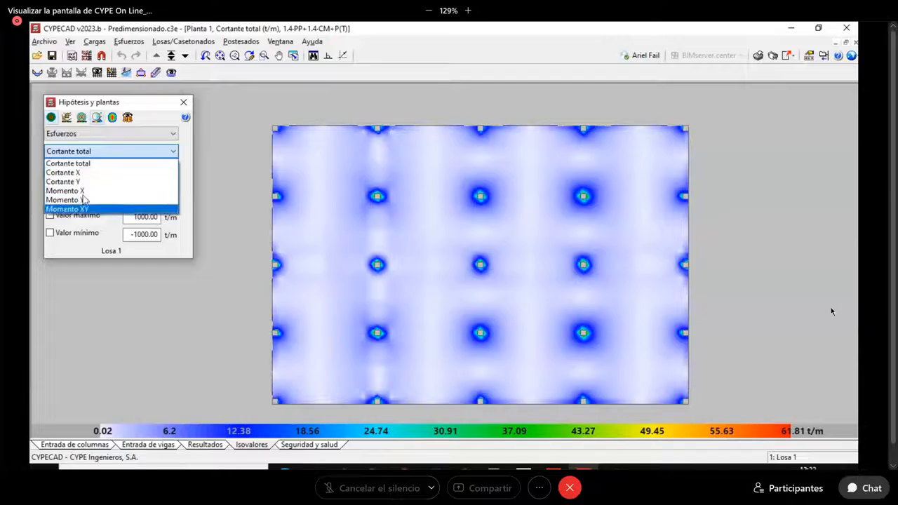
{"action": "left_click", "coordinate": [83, 200]}
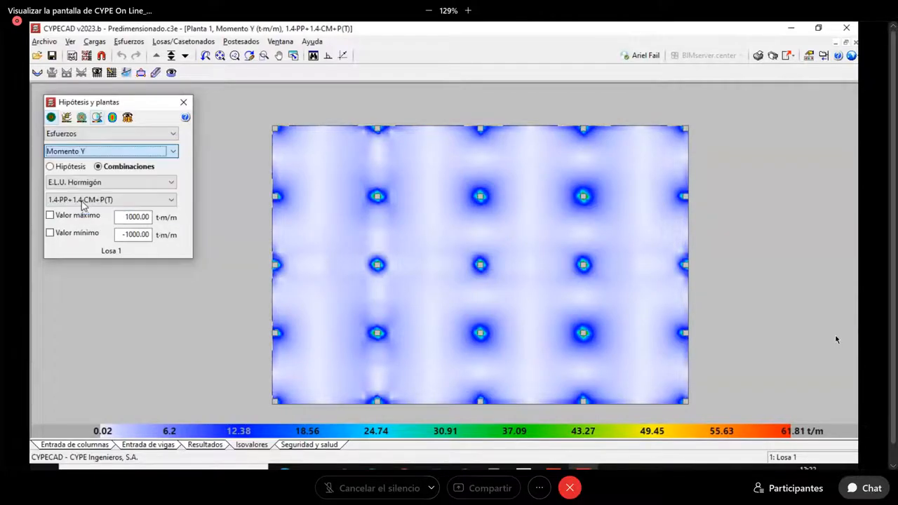
{"action": "left_click", "coordinate": [88, 152]}
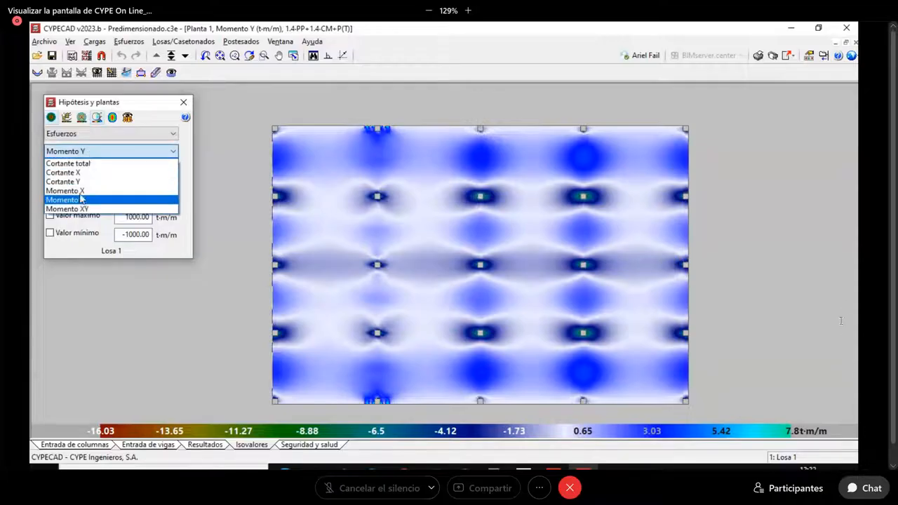
{"action": "left_click", "coordinate": [79, 191]}
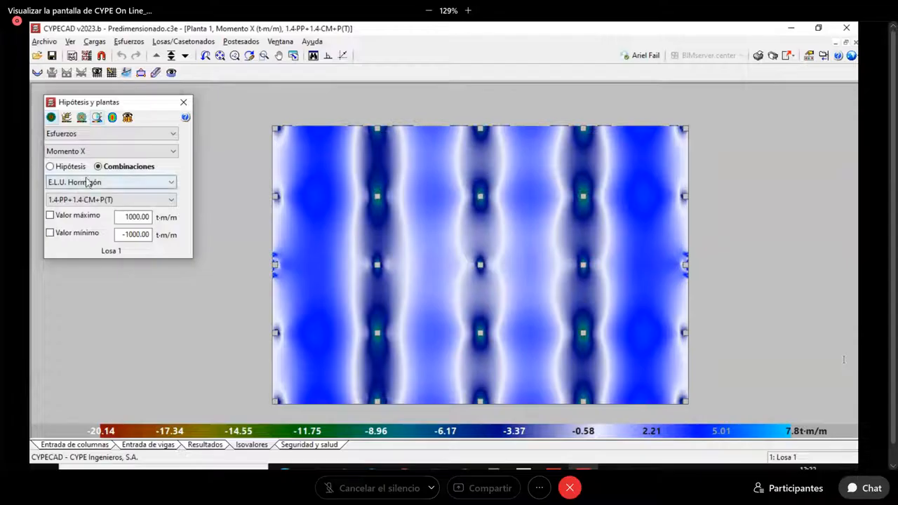
{"action": "left_click", "coordinate": [94, 154]}
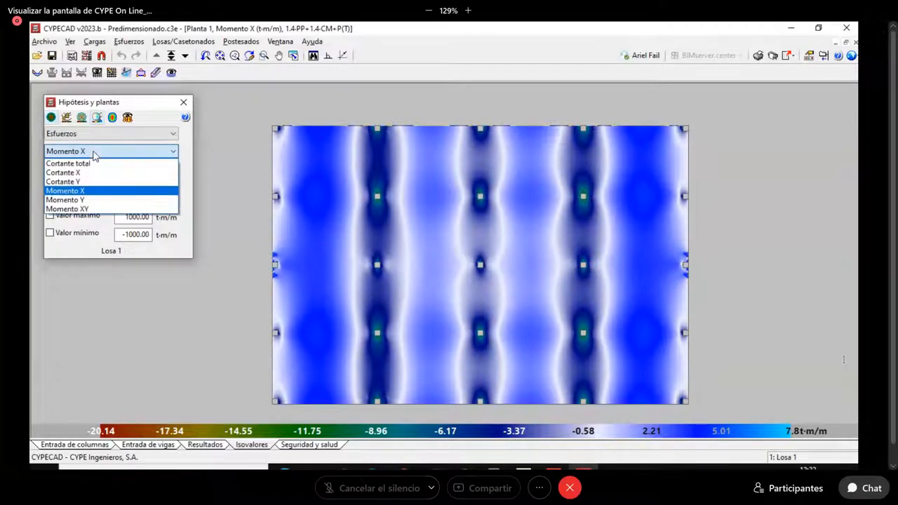
{"action": "left_click", "coordinate": [82, 201]}
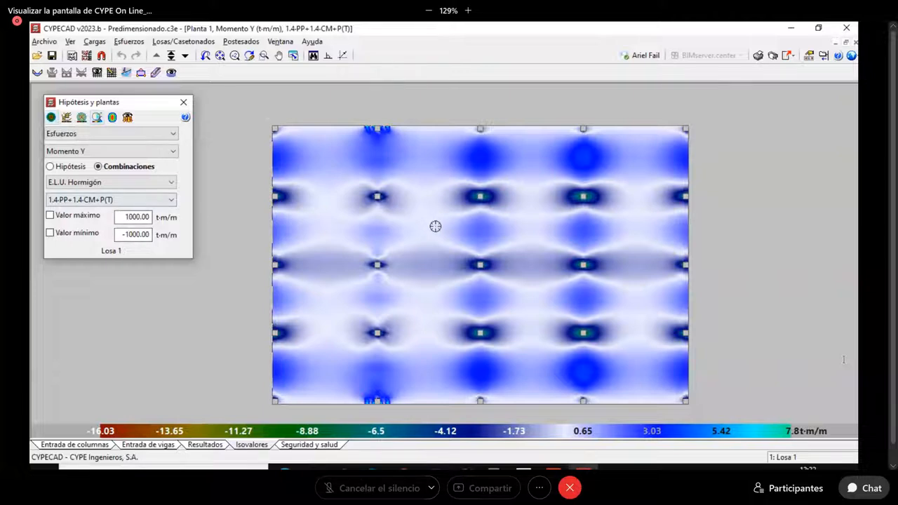
Step: Show the upper slab's Momento Y isovalues for the combination 1.2·PP+1.2·CM+P(T)+1.6·Qa
{"action": "scroll", "coordinate": [434, 225], "scroll_direction": "up", "scroll_amount": 1}
{"action": "left_click", "coordinate": [168, 200]}
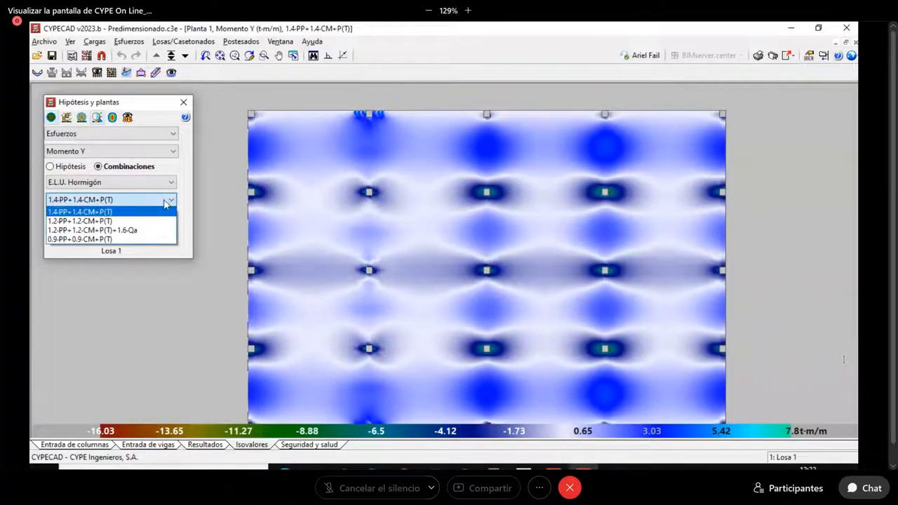
{"action": "left_click", "coordinate": [145, 230]}
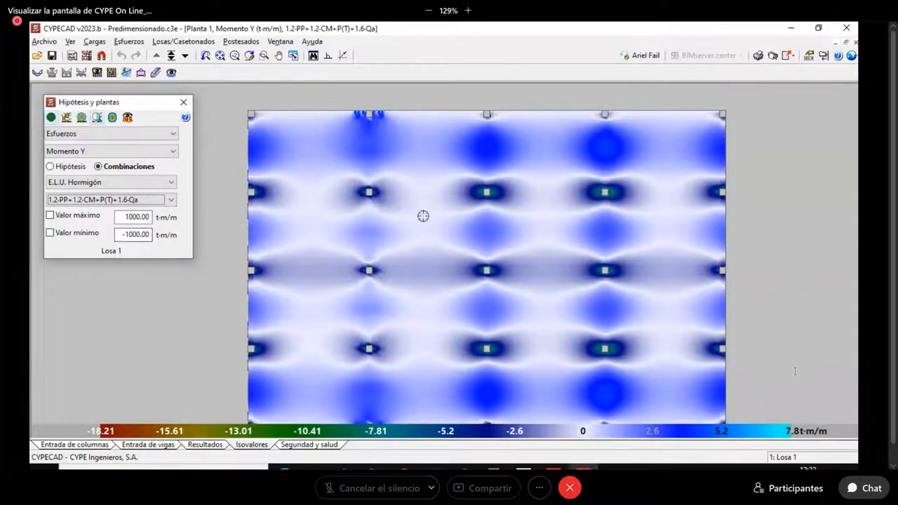
{"action": "middle_click_drag", "start_coordinate": [423, 216], "coordinate": [416, 208]}
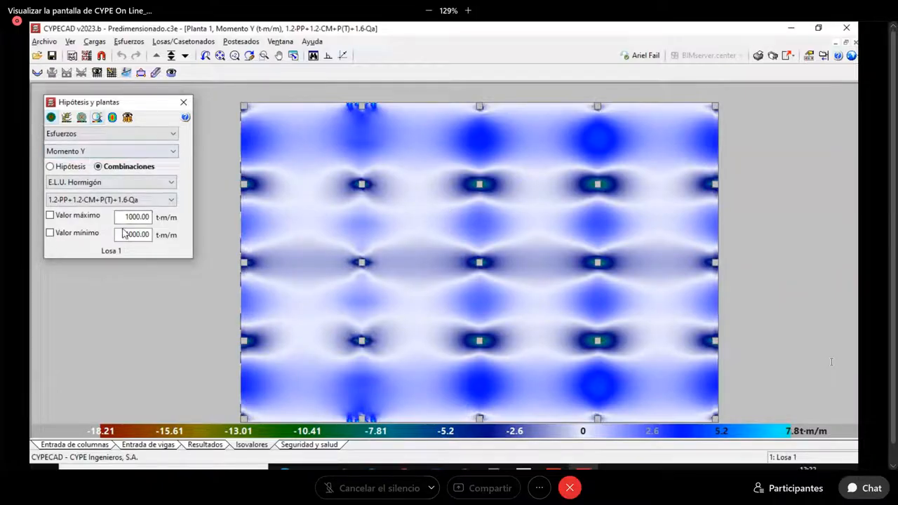
{"action": "left_click", "coordinate": [105, 183]}
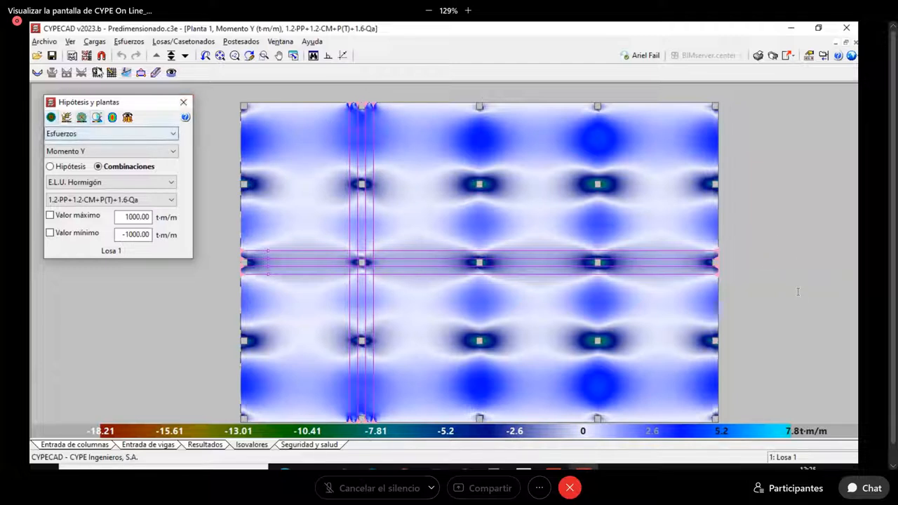
Step: Start the Flecha entre dos puntos check on Planta 1 and choose the combination PP+CM+P(T)+Qa
{"action": "left_click", "coordinate": [128, 75]}
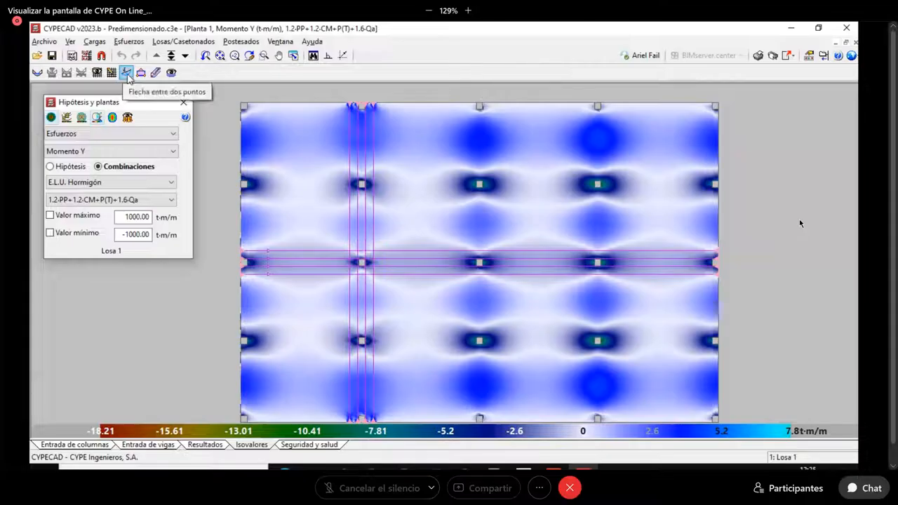
{"action": "left_click", "coordinate": [128, 75]}
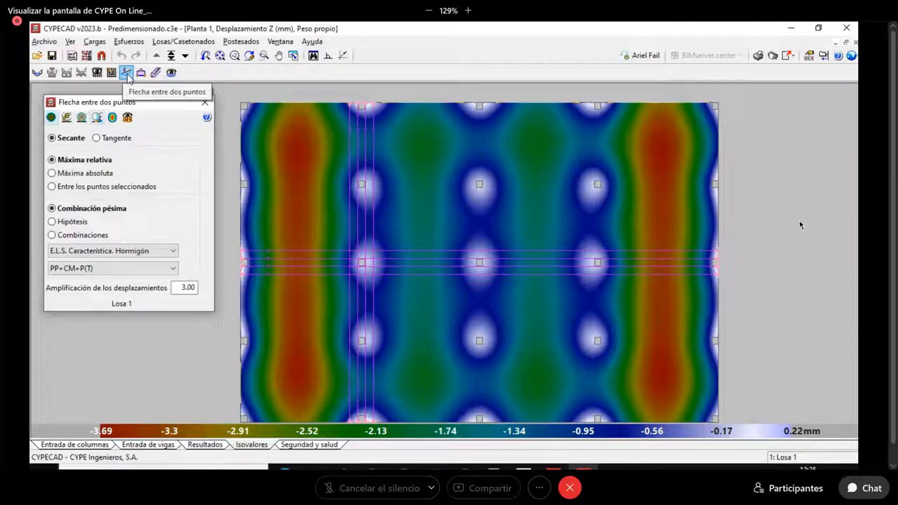
{"action": "left_click", "coordinate": [108, 273]}
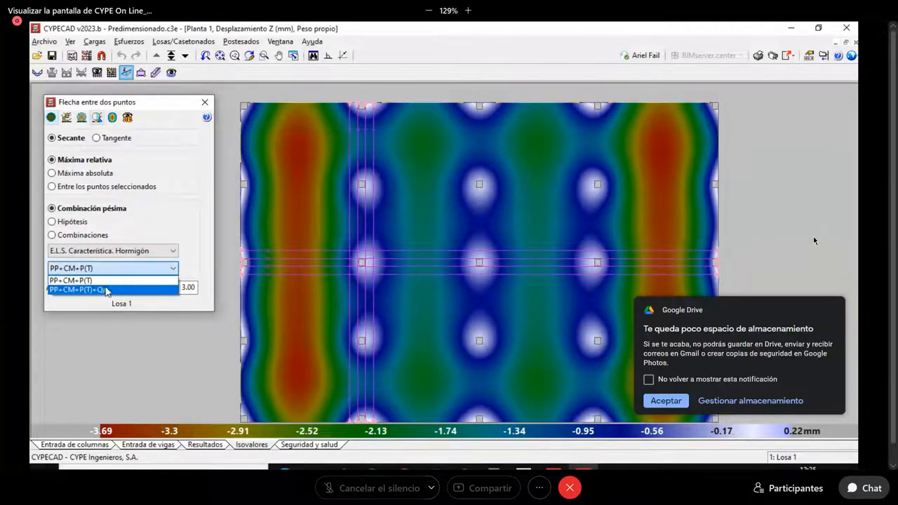
{"action": "left_click", "coordinate": [107, 290]}
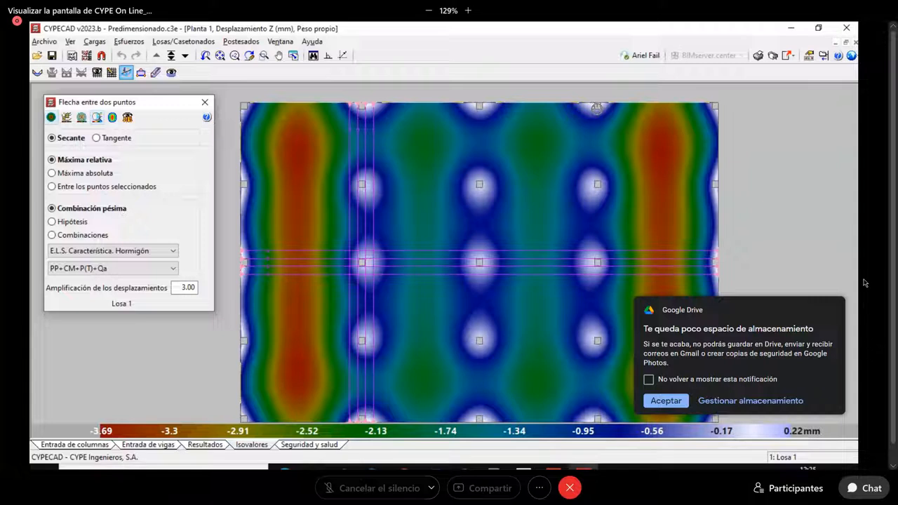
Step: Measure and compare the secant deflections of the upper spans on the second and fourth column lines, with orthogonal mode on
{"action": "left_click", "coordinate": [596, 107]}
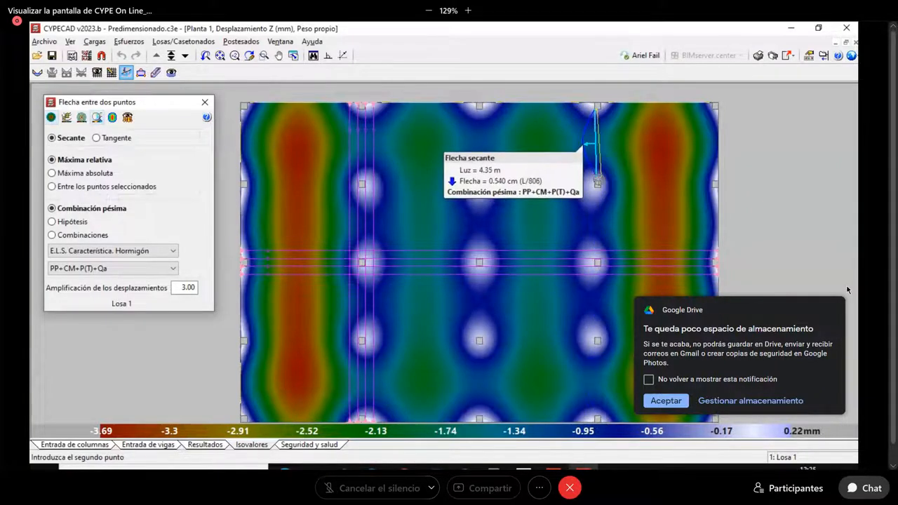
{"action": "left_click", "coordinate": [328, 55]}
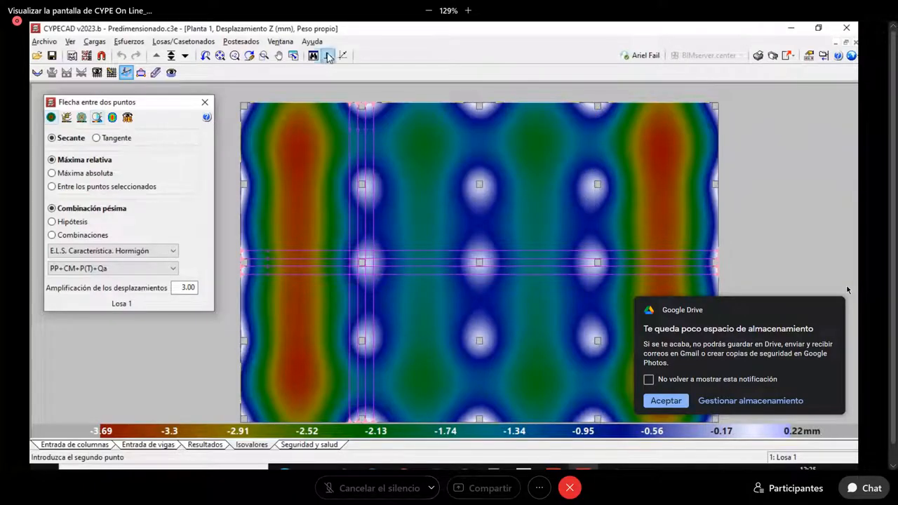
{"action": "right_click", "coordinate": [622, 184]}
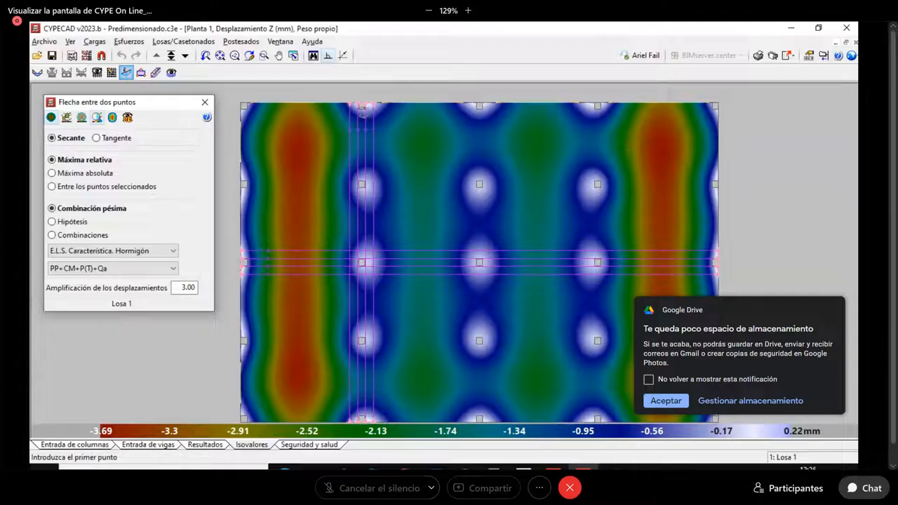
{"action": "left_click", "coordinate": [362, 106]}
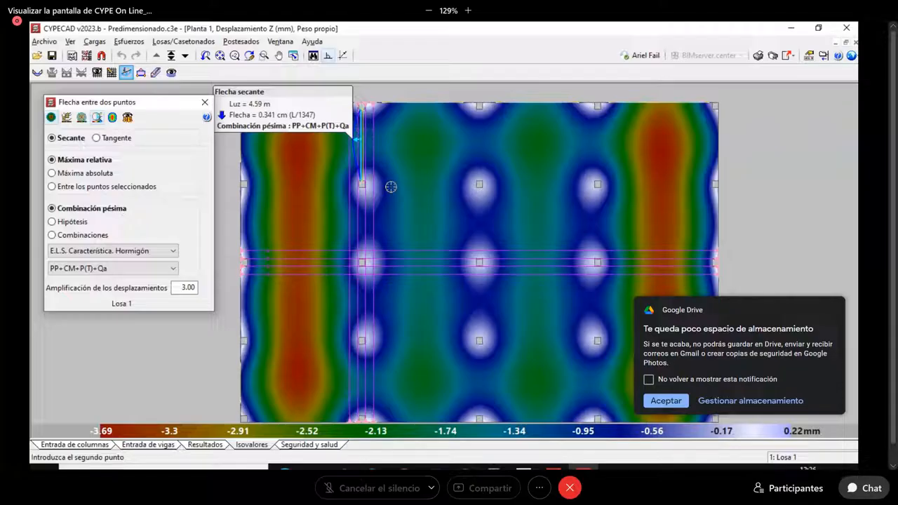
{"action": "key", "text": "Escape"}
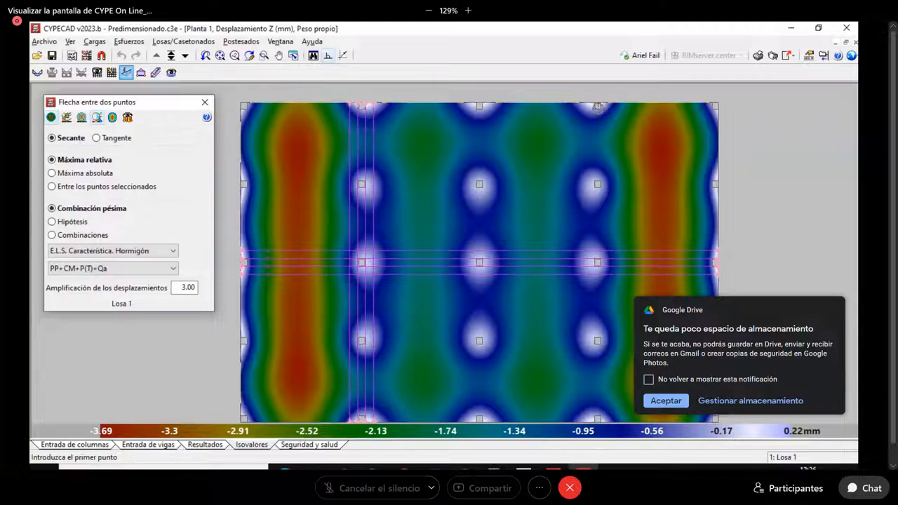
{"action": "left_click", "coordinate": [596, 105]}
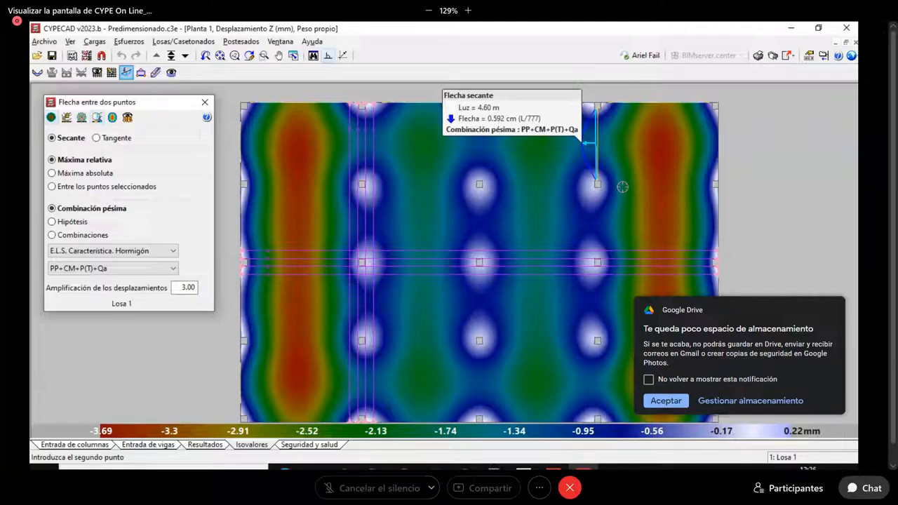
{"action": "right_click", "coordinate": [594, 155]}
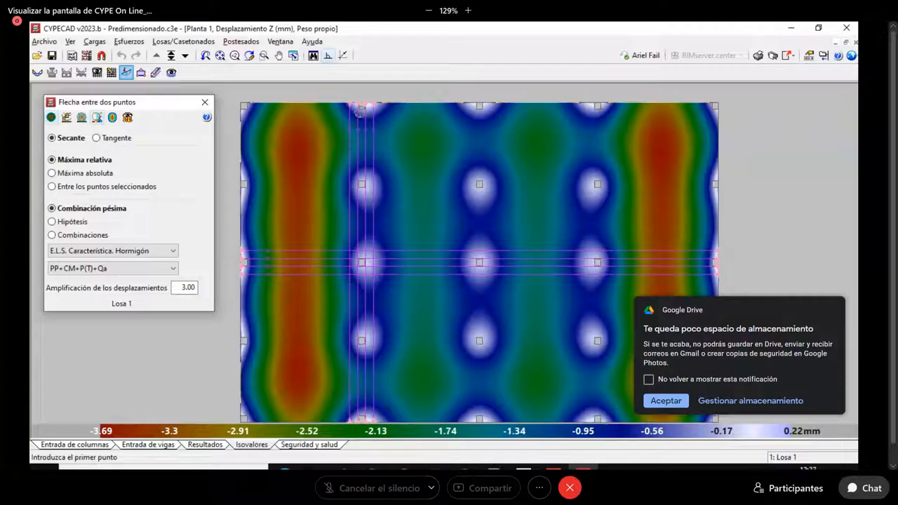
{"action": "left_click", "coordinate": [361, 107]}
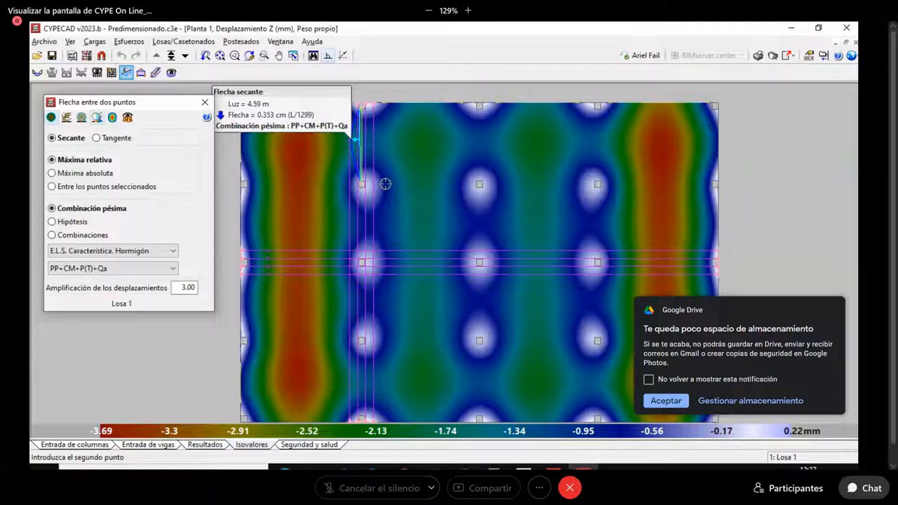
{"action": "right_click", "coordinate": [385, 184]}
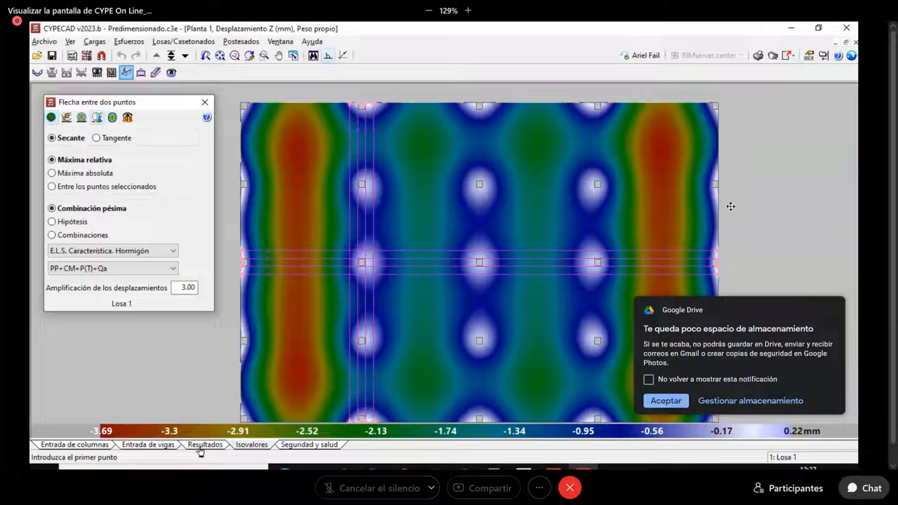
Step: Return to Entrada de vigas, bring up the Postesados tools for the upper slab and access their Opciones
{"action": "left_click", "coordinate": [150, 445]}
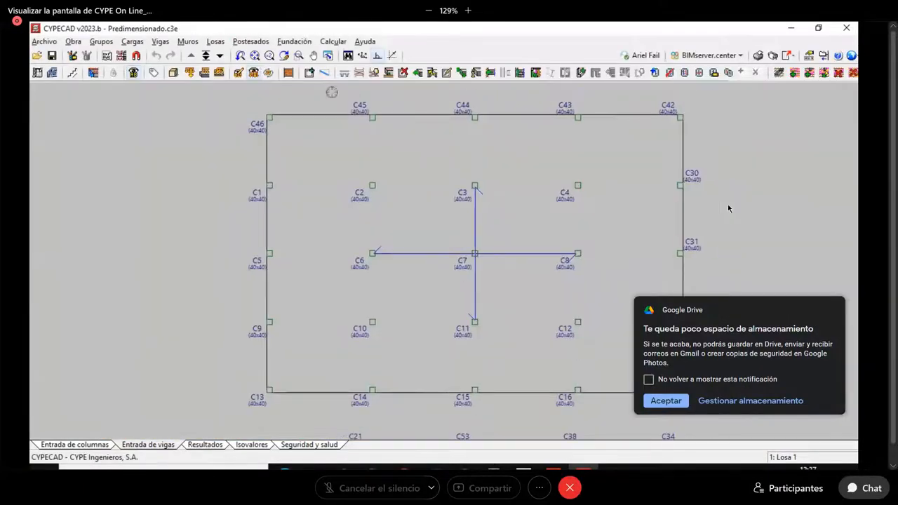
{"action": "scroll", "coordinate": [432, 243], "scroll_direction": "down", "scroll_amount": 2}
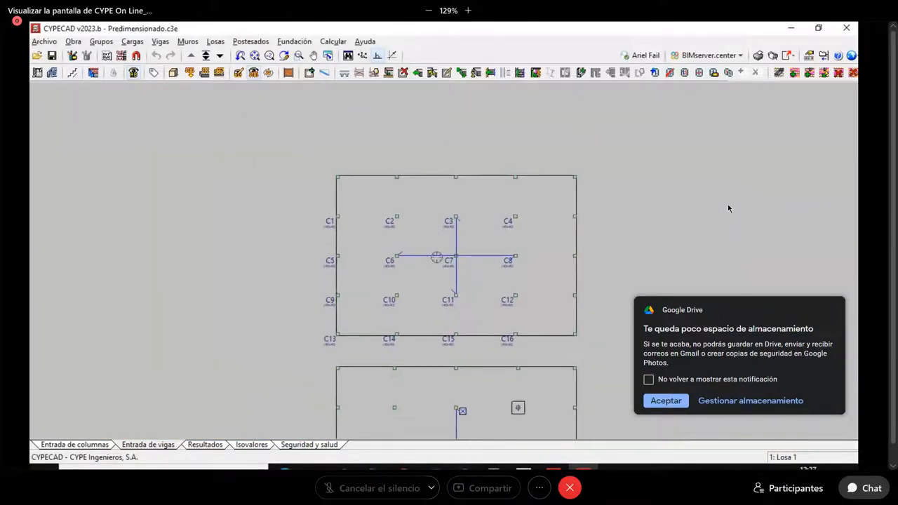
{"action": "scroll", "coordinate": [434, 263], "scroll_direction": "up", "scroll_amount": 2}
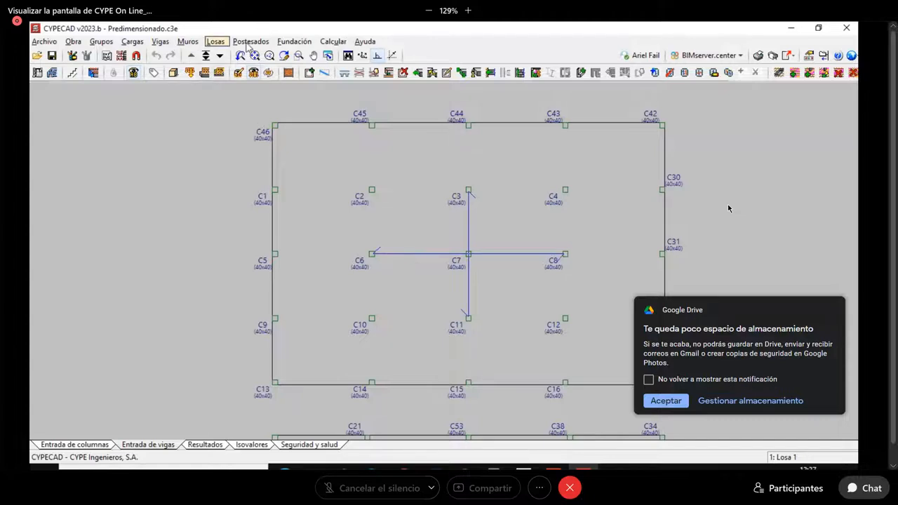
{"action": "left_click", "coordinate": [250, 41]}
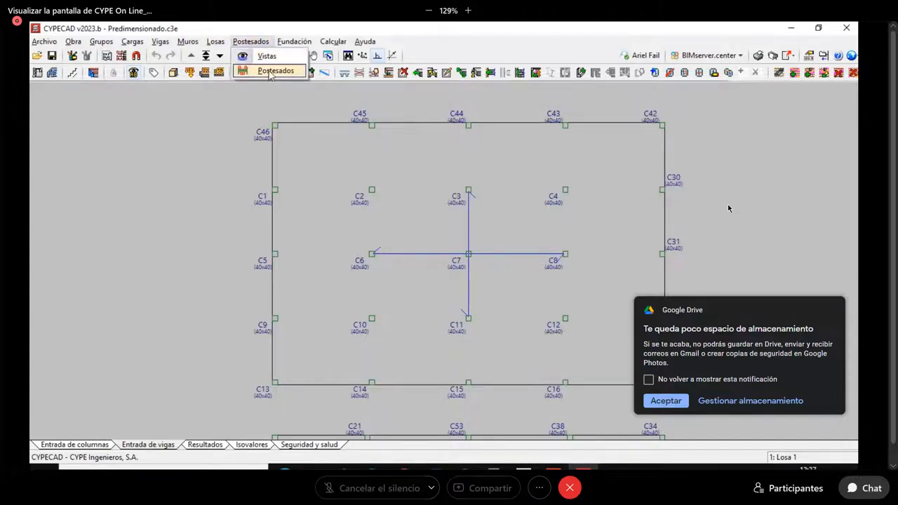
{"action": "left_click", "coordinate": [274, 70]}
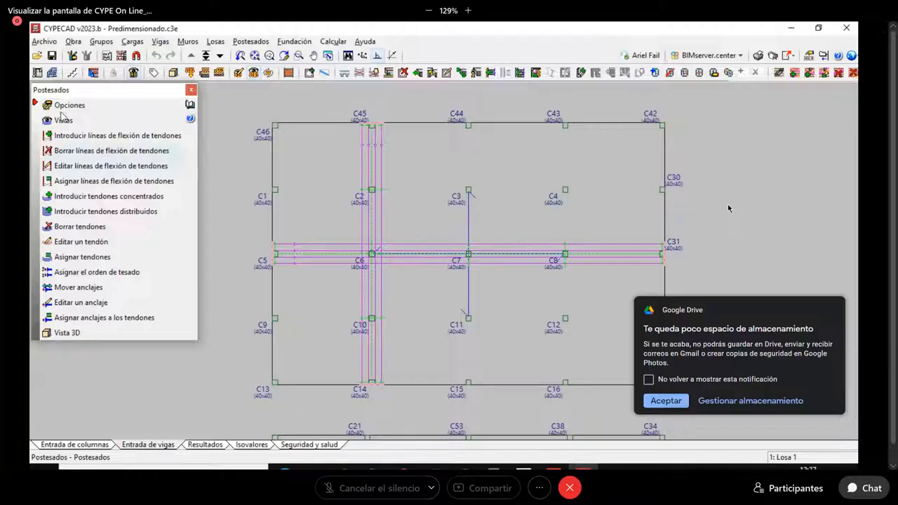
{"action": "left_click", "coordinate": [70, 105]}
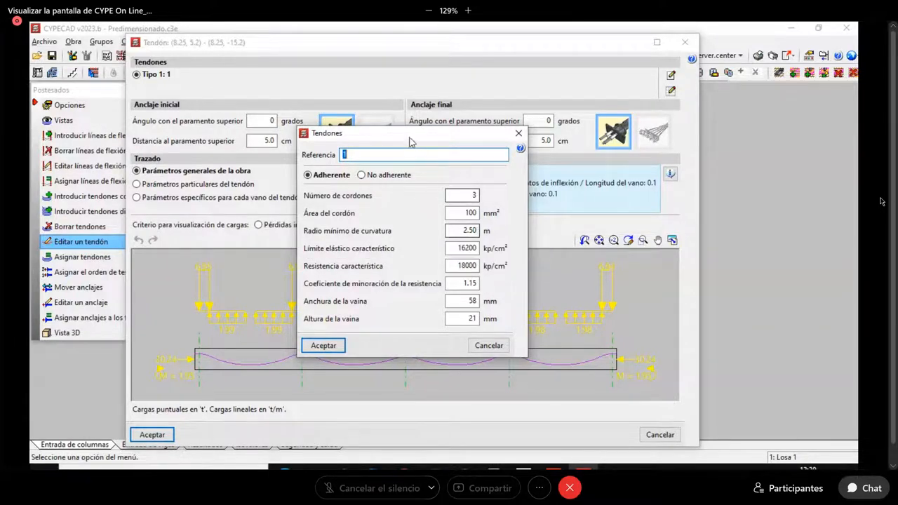
Step: Examine the strand and duct properties of tendon Tipo 1, and close them without changes
{"action": "left_click_drag", "start_coordinate": [411, 141], "coordinate": [343, 83]}
{"action": "left_click_drag", "start_coordinate": [383, 61], "coordinate": [423, 88]}
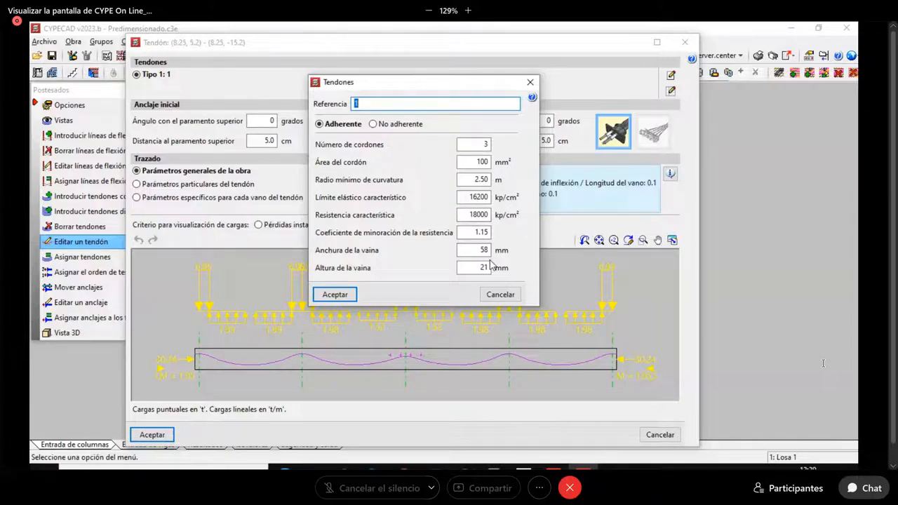
{"action": "left_click", "coordinate": [530, 82]}
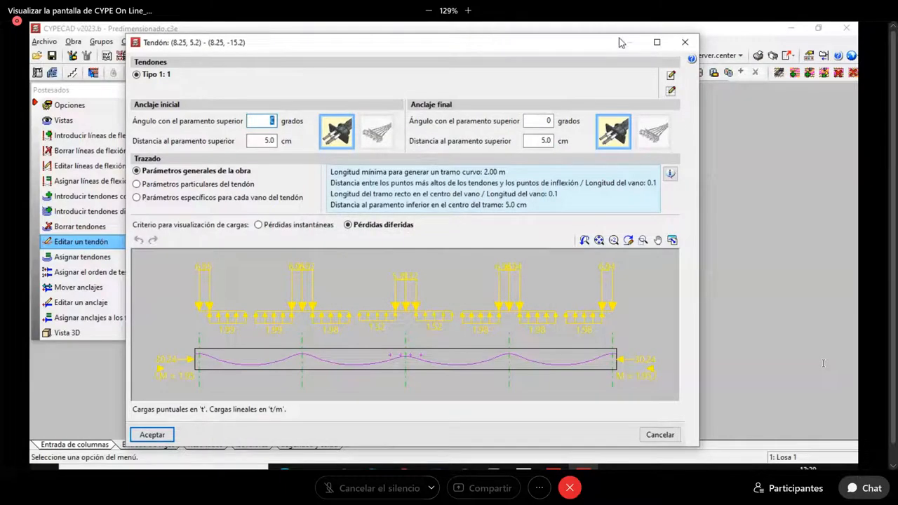
{"action": "mouse_move", "coordinate": [230, 358]}
{"action": "left_mouse_down"}
{"action": "mouse_move", "coordinate": [229, 326]}
{"action": "mouse_move", "coordinate": [240, 332]}
{"action": "left_mouse_up"}
{"action": "left_click_drag", "start_coordinate": [286, 361], "coordinate": [282, 328]}
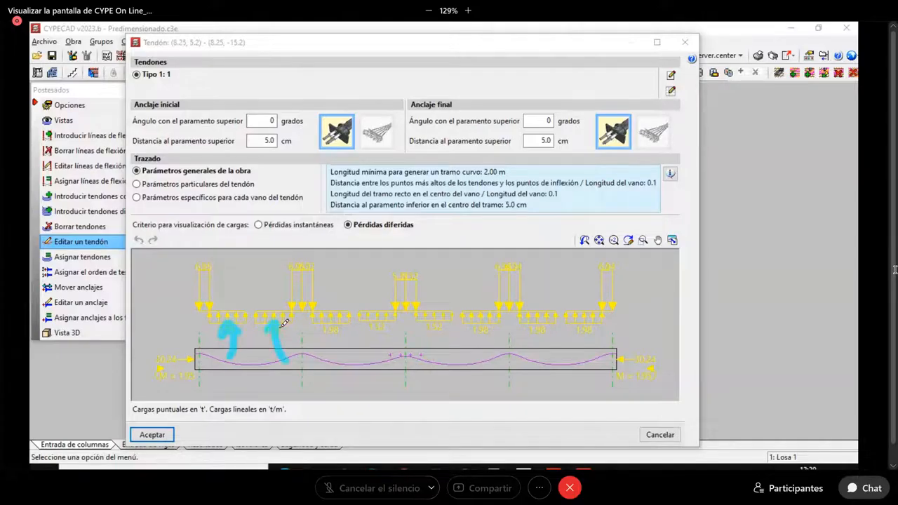
{"action": "left_click_drag", "start_coordinate": [327, 364], "coordinate": [344, 329]}
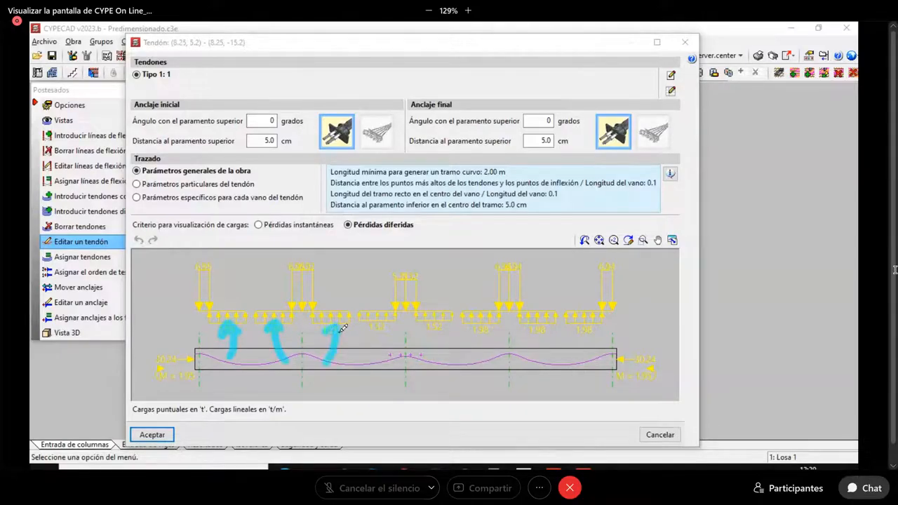
{"action": "mouse_move", "coordinate": [387, 360]}
{"action": "left_mouse_down"}
{"action": "mouse_move", "coordinate": [372, 320]}
{"action": "mouse_move", "coordinate": [381, 321]}
{"action": "left_mouse_up"}
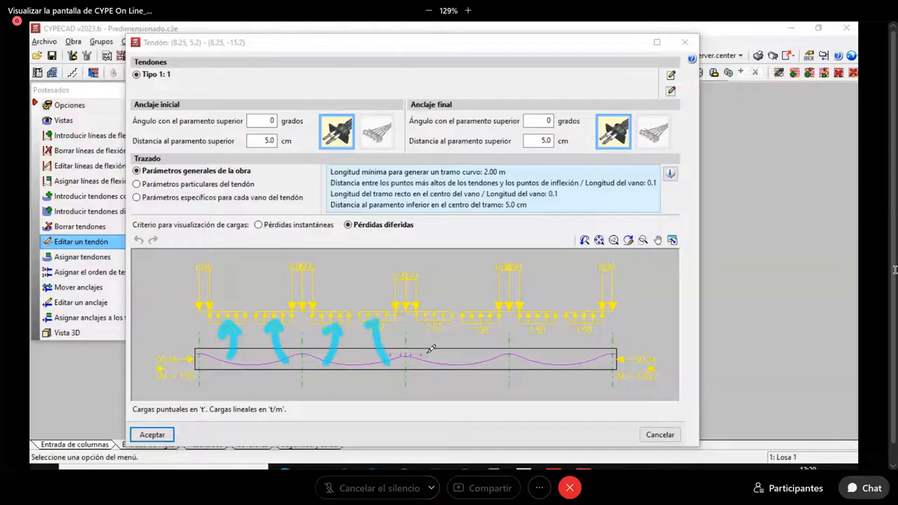
{"action": "left_click_drag", "start_coordinate": [428, 358], "coordinate": [434, 325]}
{"action": "left_click_drag", "start_coordinate": [490, 357], "coordinate": [480, 326]}
{"action": "left_click_drag", "start_coordinate": [530, 359], "coordinate": [540, 324]}
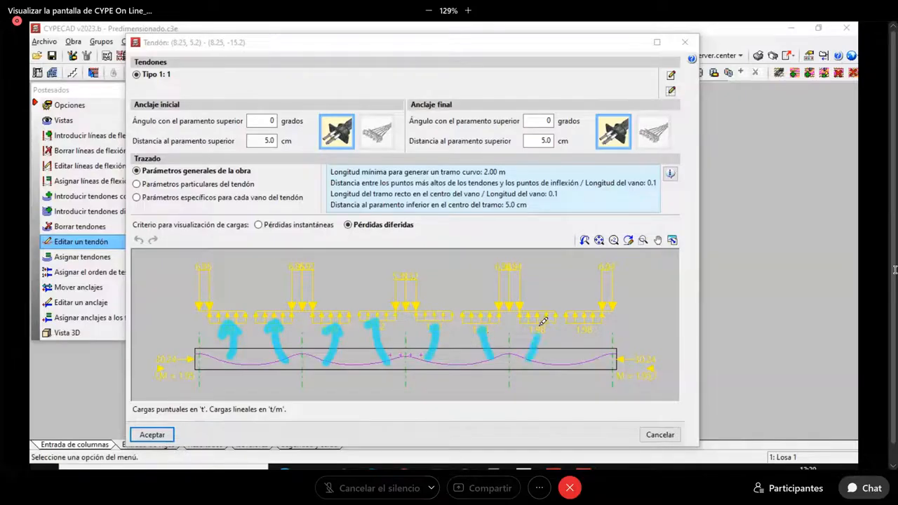
Step: Examine the tendon's profile and its loads under Pérdidas diferidas, including the curve over the central support, and close the tendon without changes
{"action": "left_click_drag", "start_coordinate": [589, 359], "coordinate": [580, 327]}
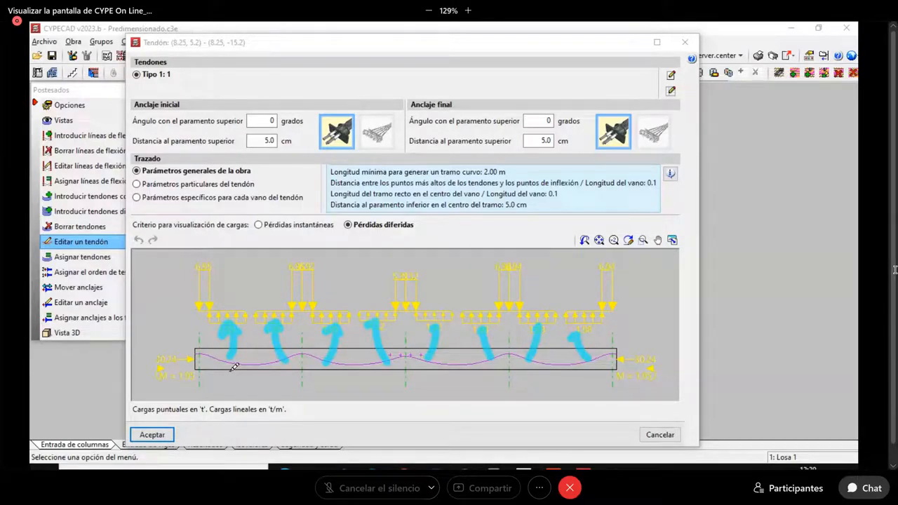
{"action": "mouse_move", "coordinate": [197, 347]}
{"action": "left_mouse_down"}
{"action": "mouse_move", "coordinate": [153, 345]}
{"action": "mouse_move", "coordinate": [157, 324]}
{"action": "mouse_move", "coordinate": [156, 360]}
{"action": "left_mouse_up"}
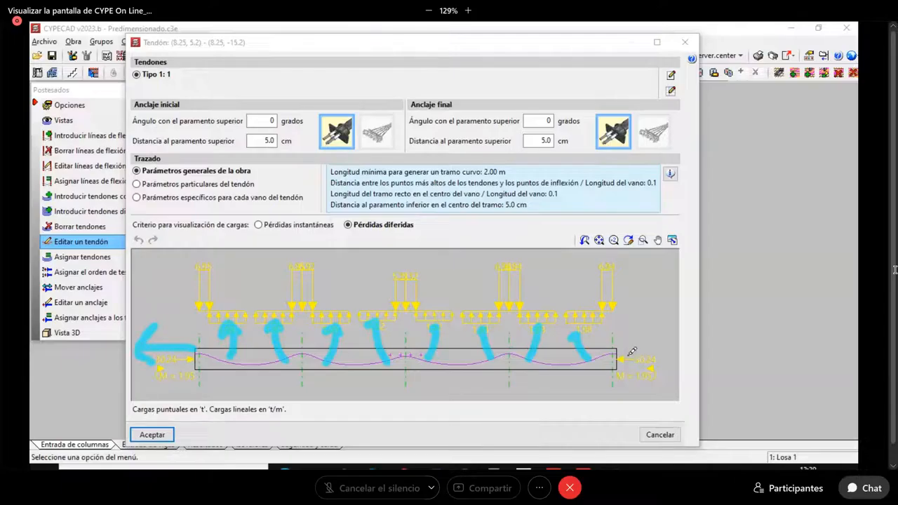
{"action": "mouse_move", "coordinate": [624, 359]}
{"action": "left_mouse_down"}
{"action": "mouse_move", "coordinate": [686, 356]}
{"action": "mouse_move", "coordinate": [676, 361]}
{"action": "left_mouse_up"}
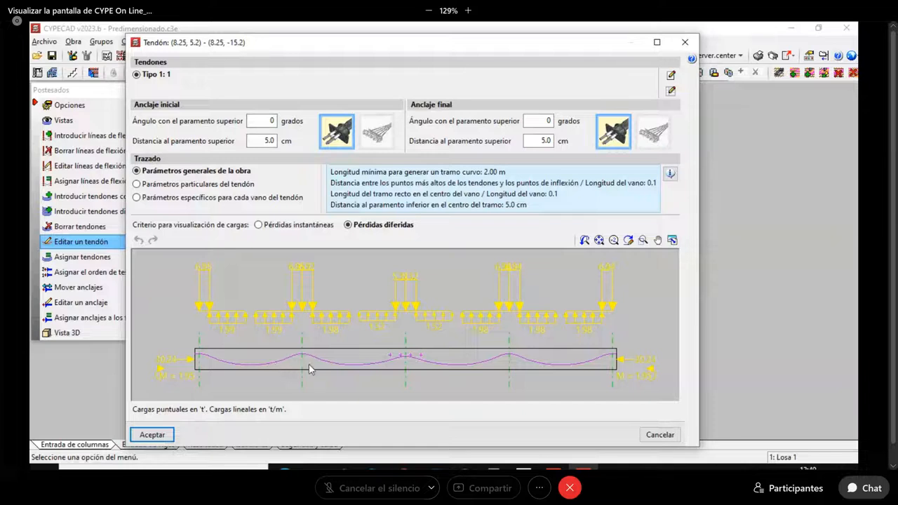
{"action": "scroll", "coordinate": [407, 361], "scroll_direction": "up", "scroll_amount": 4}
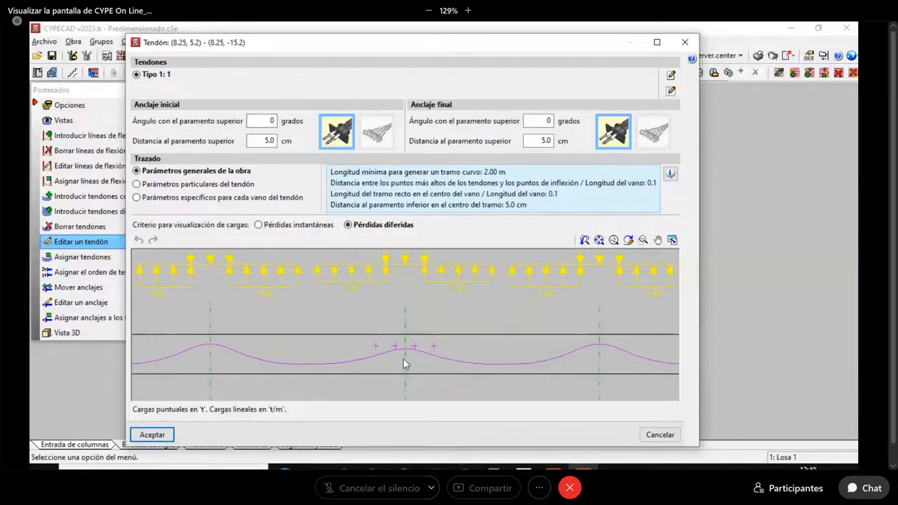
{"action": "scroll", "coordinate": [408, 346], "scroll_direction": "up", "scroll_amount": 1}
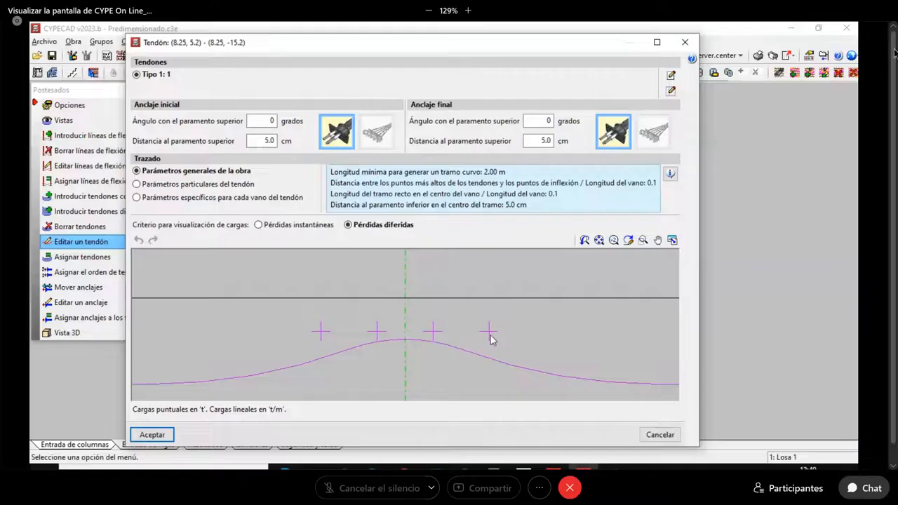
{"action": "left_click", "coordinate": [685, 42]}
Step: Inspect the crossing tendons of the upper slab in Vista 3D, and return to the plan
{"action": "scroll", "coordinate": [375, 249], "scroll_direction": "up", "scroll_amount": 5}
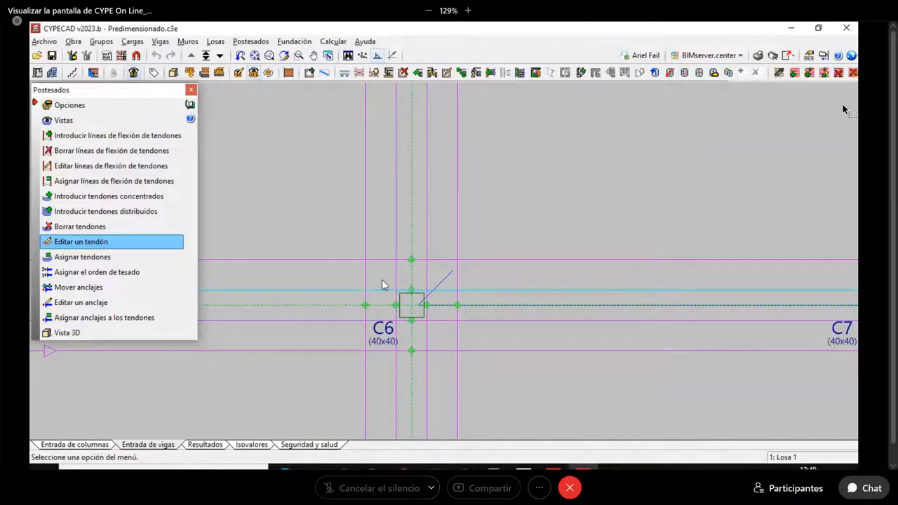
{"action": "scroll", "coordinate": [383, 284], "scroll_direction": "down", "scroll_amount": 5}
{"action": "scroll", "coordinate": [452, 273], "scroll_direction": "down", "scroll_amount": 1}
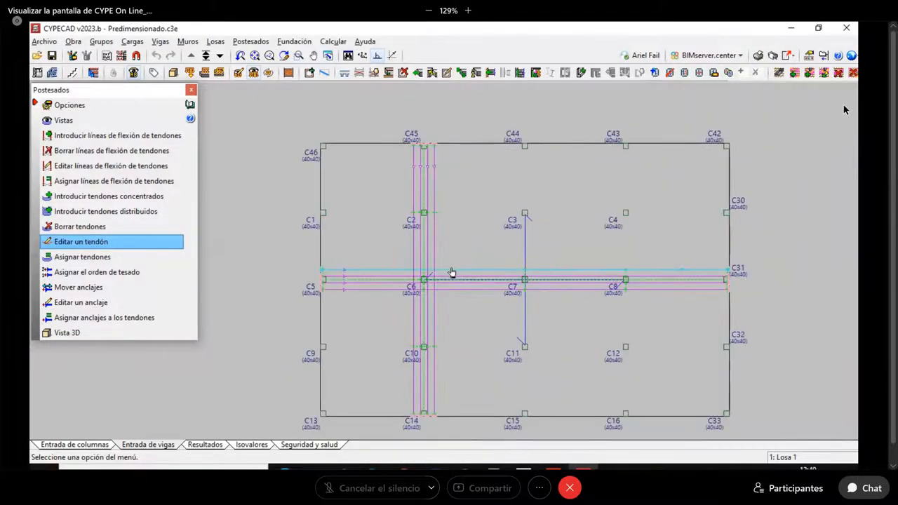
{"action": "left_click", "coordinate": [68, 334]}
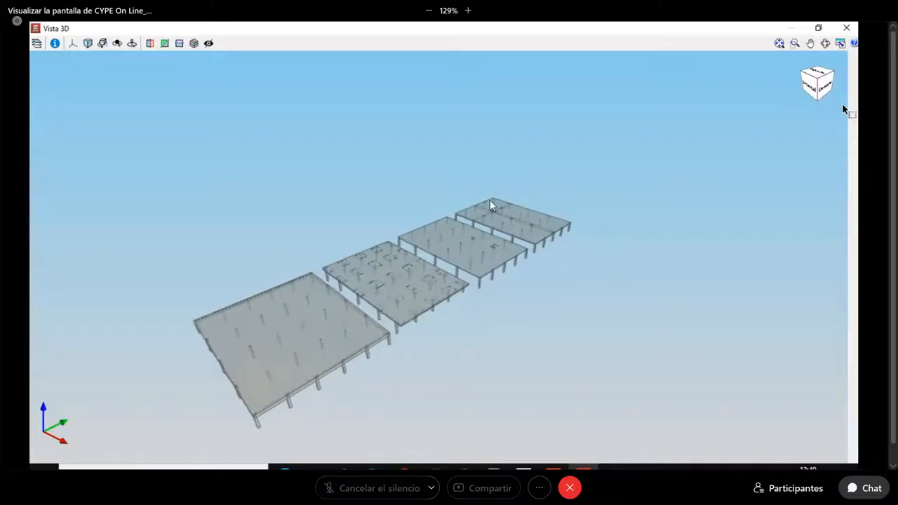
{"action": "scroll", "coordinate": [489, 200], "scroll_direction": "up", "scroll_amount": 10}
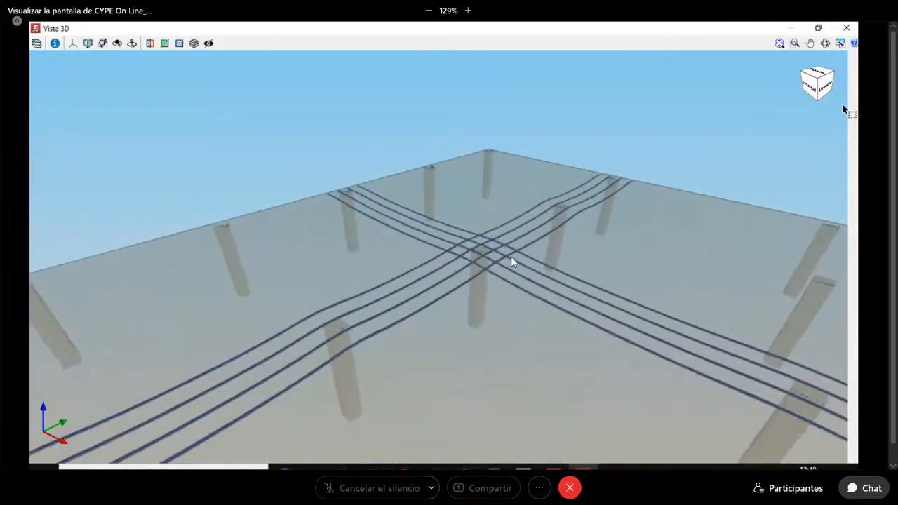
{"action": "middle_click_drag", "start_coordinate": [511, 260], "coordinate": [687, 76]}
{"action": "left_click", "coordinate": [846, 27]}
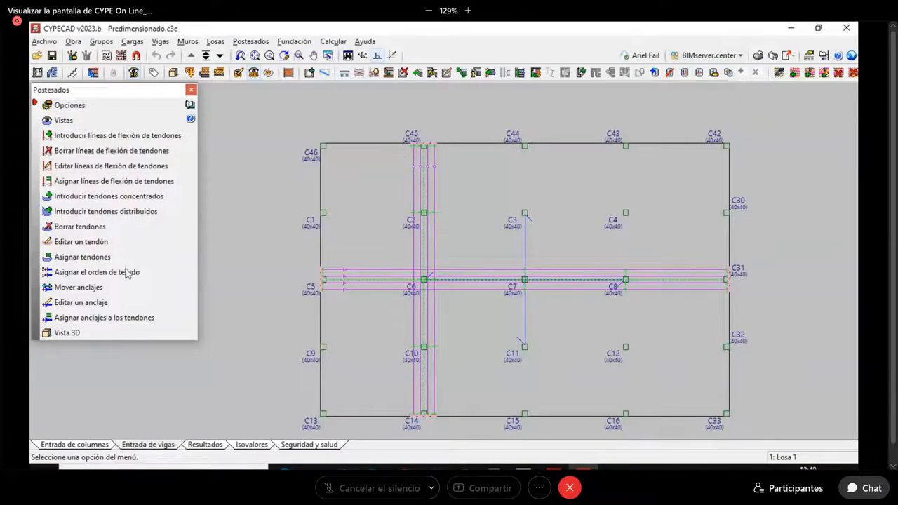
Step: Switch to Resultados and examine the reinforcement of the post-tensioned upper slab
{"action": "middle_click_drag", "start_coordinate": [519, 279], "coordinate": [495, 270]}
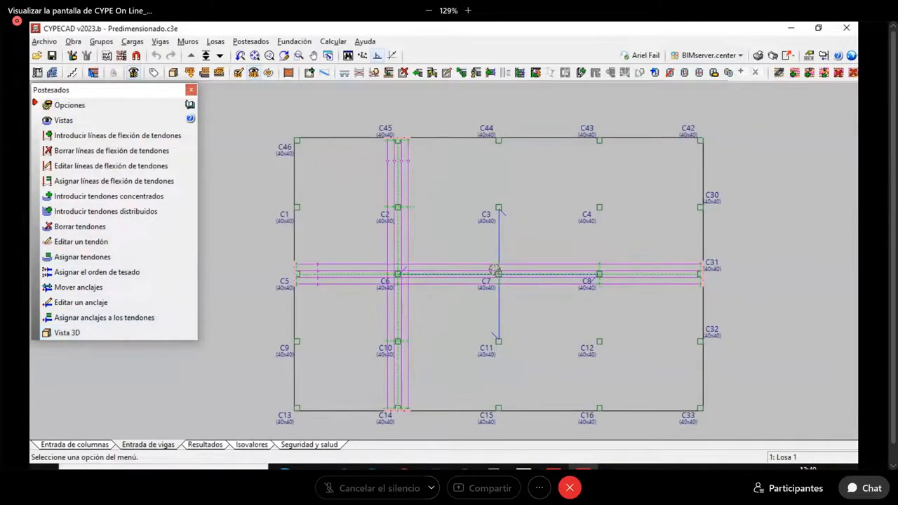
{"action": "left_click", "coordinate": [213, 448]}
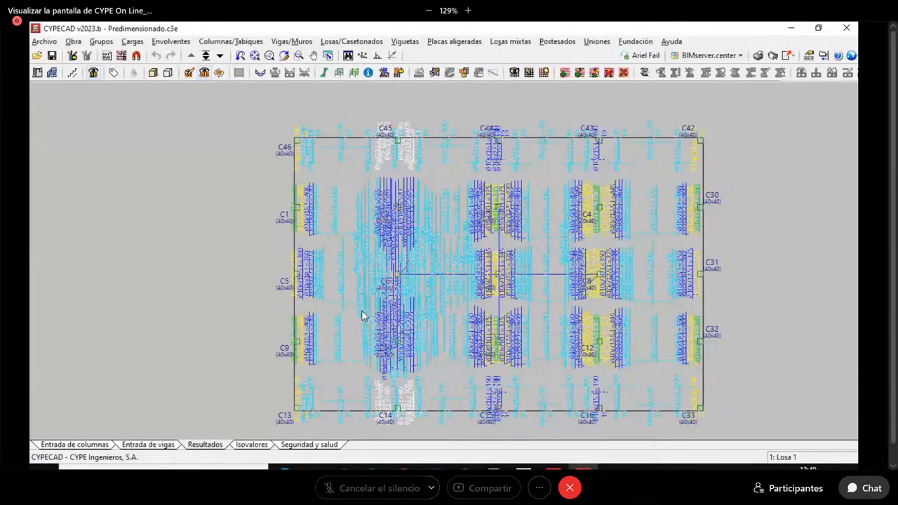
{"action": "scroll", "coordinate": [628, 158], "scroll_direction": "up", "scroll_amount": 2}
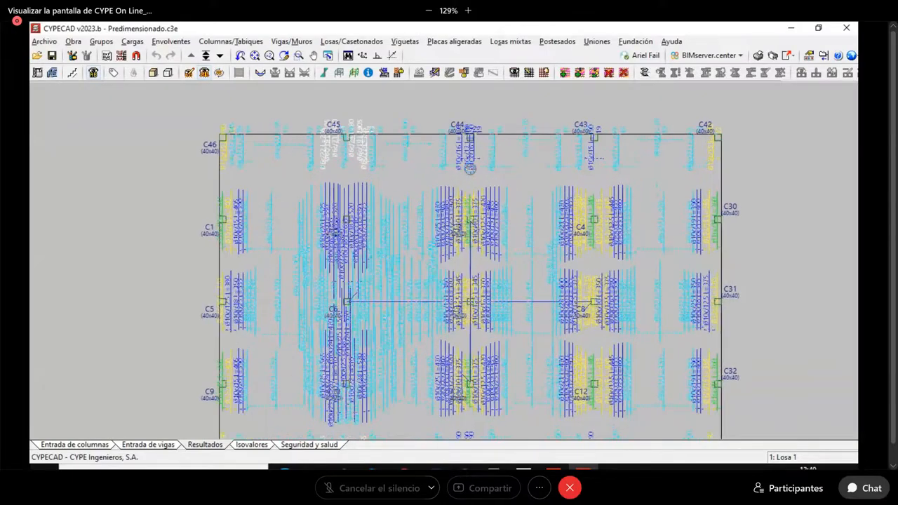
{"action": "scroll", "coordinate": [470, 168], "scroll_direction": "up", "scroll_amount": 3}
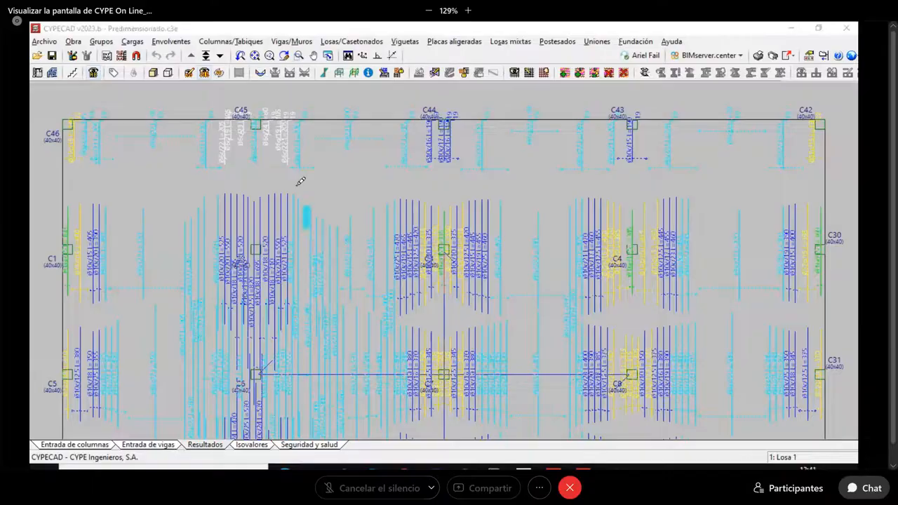
Step: Mark up the reinforcement zones around columns C2 and C4 to compare them, and clear the markings
{"action": "mouse_move", "coordinate": [307, 225]}
{"action": "left_mouse_down"}
{"action": "mouse_move", "coordinate": [209, 199]}
{"action": "mouse_move", "coordinate": [311, 296]}
{"action": "mouse_move", "coordinate": [308, 207]}
{"action": "left_mouse_up"}
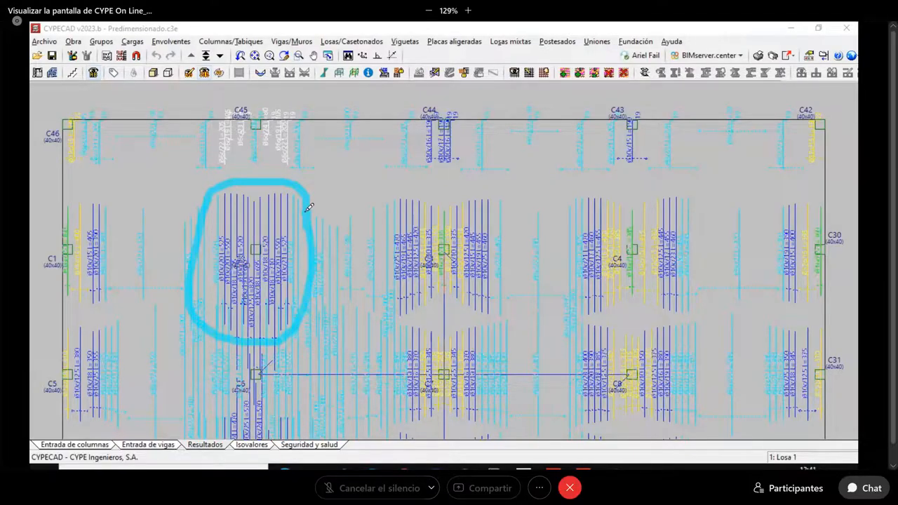
{"action": "mouse_move", "coordinate": [663, 306]}
{"action": "left_mouse_down"}
{"action": "mouse_move", "coordinate": [678, 279]}
{"action": "mouse_move", "coordinate": [676, 246]}
{"action": "mouse_move", "coordinate": [602, 205]}
{"action": "mouse_move", "coordinate": [594, 306]}
{"action": "mouse_move", "coordinate": [669, 311]}
{"action": "left_mouse_up"}
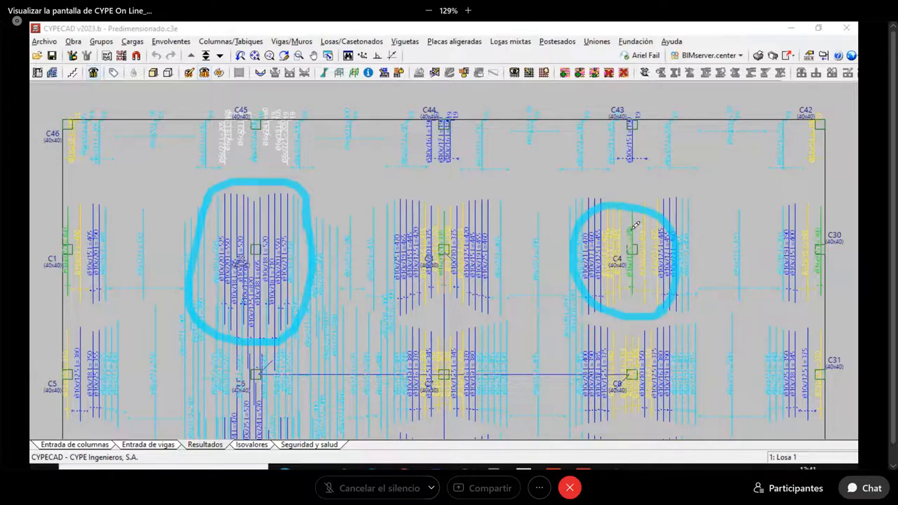
{"action": "left_click_drag", "start_coordinate": [634, 213], "coordinate": [634, 297]}
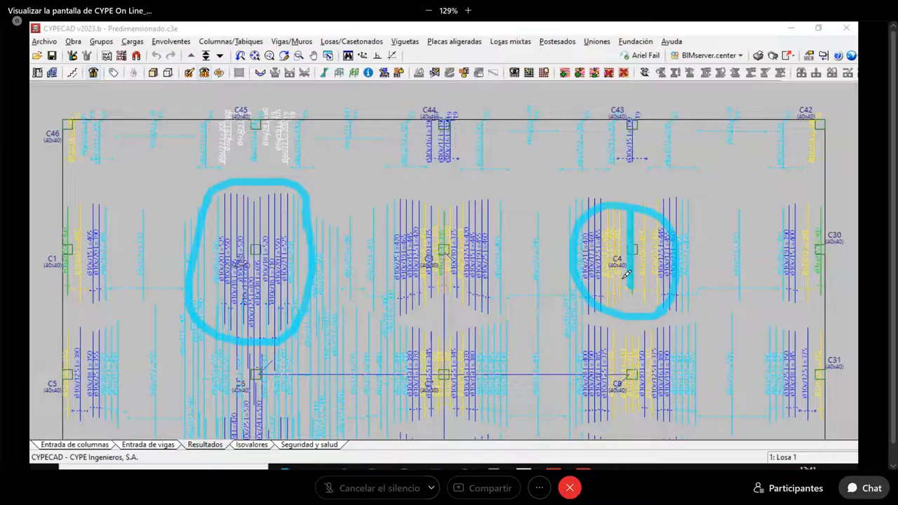
{"action": "mouse_move", "coordinate": [684, 148]}
{"action": "left_mouse_down"}
{"action": "mouse_move", "coordinate": [550, 163]}
{"action": "mouse_move", "coordinate": [554, 300]}
{"action": "left_mouse_up"}
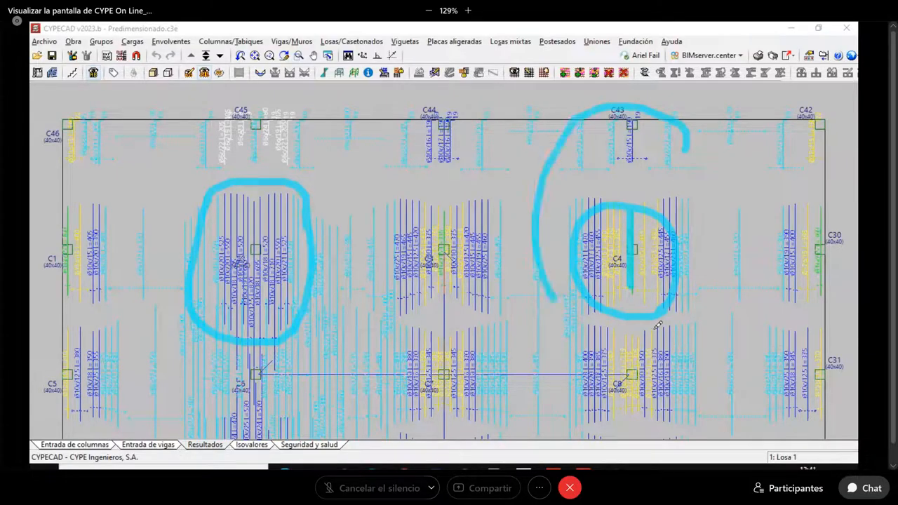
{"action": "mouse_move", "coordinate": [658, 324]}
{"action": "left_mouse_down"}
{"action": "mouse_move", "coordinate": [701, 153]}
{"action": "mouse_move", "coordinate": [689, 138]}
{"action": "left_mouse_up"}
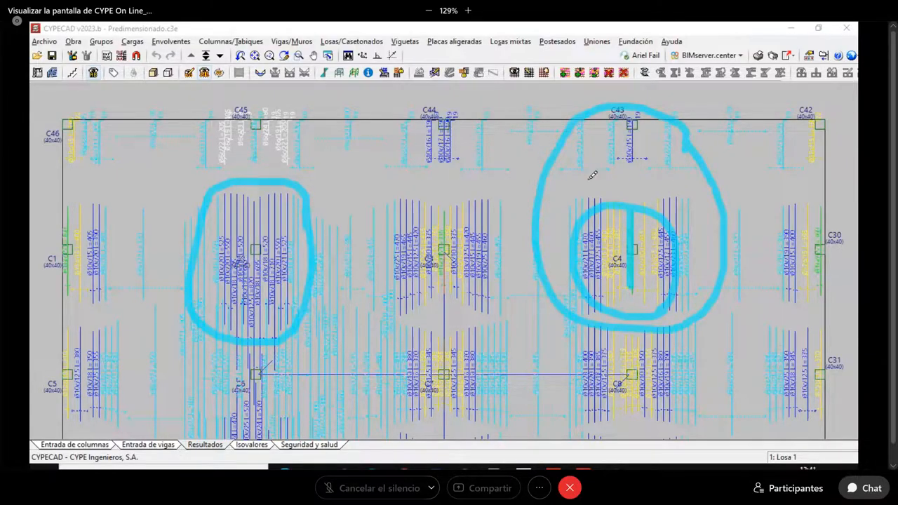
{"action": "left_click_drag", "start_coordinate": [690, 179], "coordinate": [654, 212]}
{"action": "left_click_drag", "start_coordinate": [643, 181], "coordinate": [686, 209]}
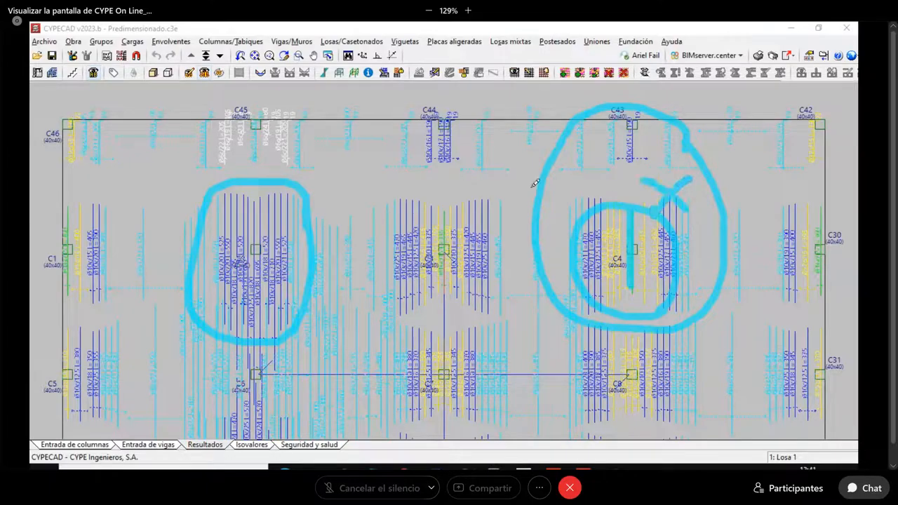
{"action": "mouse_move", "coordinate": [400, 147]}
{"action": "left_mouse_down"}
{"action": "mouse_move", "coordinate": [385, 120]}
{"action": "mouse_move", "coordinate": [123, 259]}
{"action": "mouse_move", "coordinate": [379, 204]}
{"action": "mouse_move", "coordinate": [376, 175]}
{"action": "left_mouse_up"}
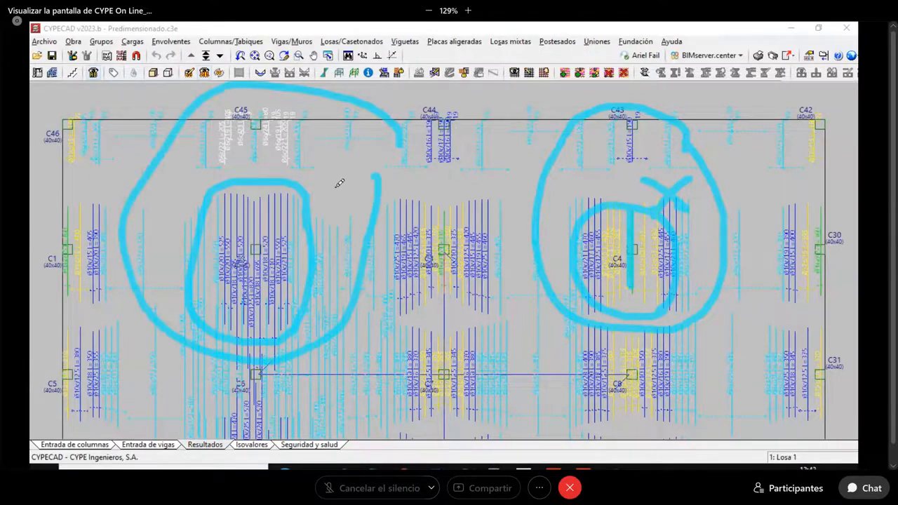
{"action": "left_click_drag", "start_coordinate": [321, 168], "coordinate": [354, 163]}
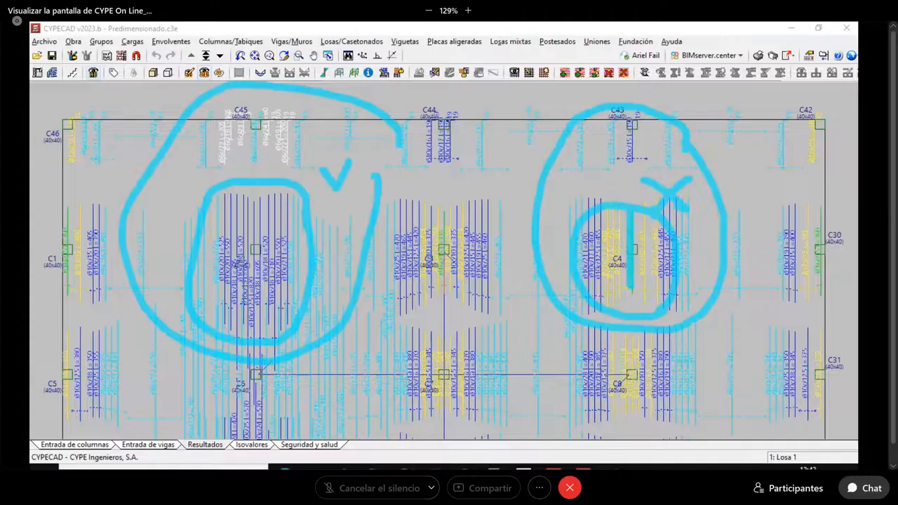
{"action": "key", "text": "Escape"}
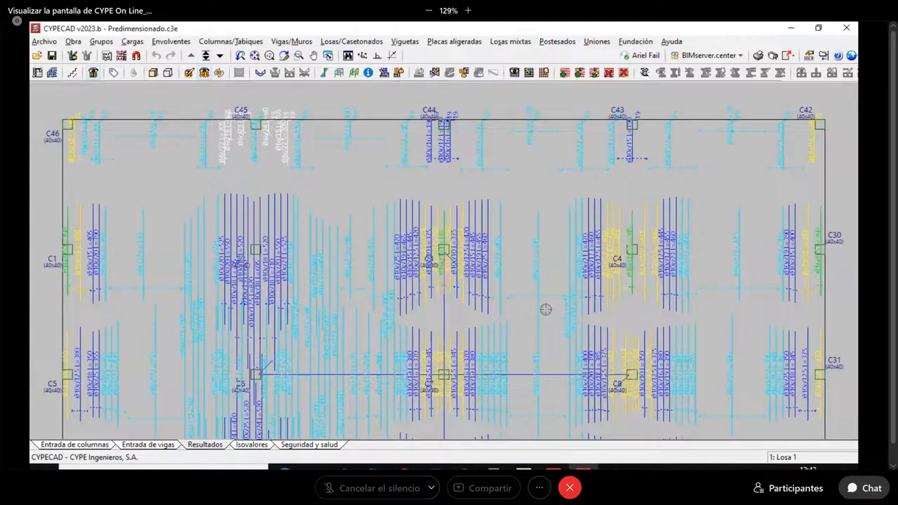
Step: Review the reinforcement layout of the post-tensioned slab alongside the slabs below it
{"action": "scroll", "coordinate": [508, 195], "scroll_direction": "down", "scroll_amount": 3}
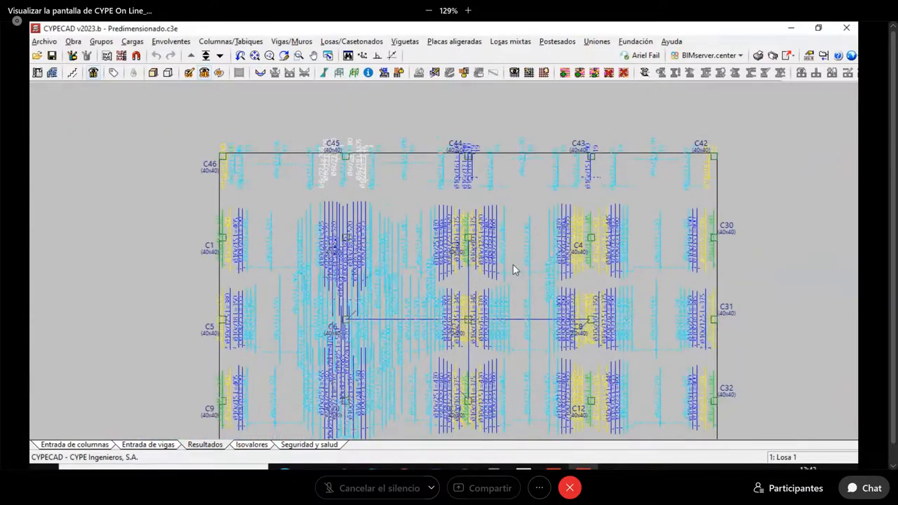
{"action": "scroll", "coordinate": [513, 264], "scroll_direction": "down", "scroll_amount": 3}
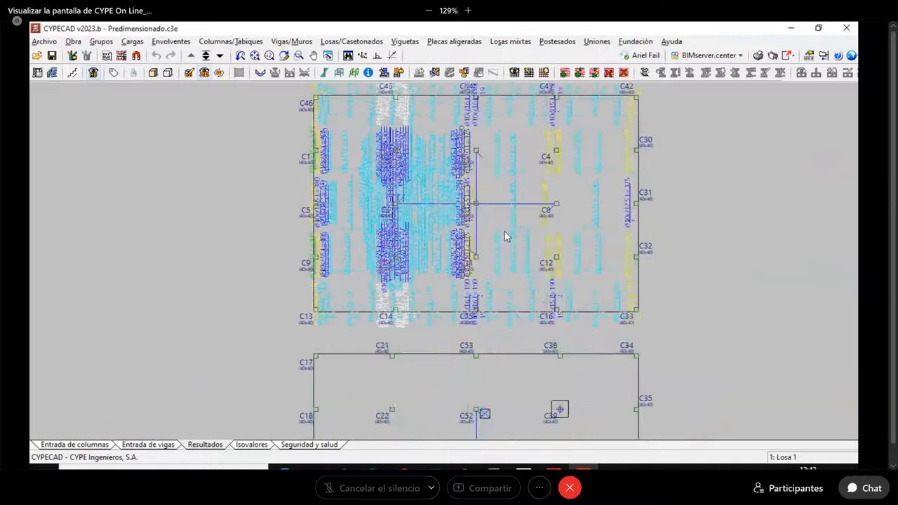
{"action": "middle_click_drag", "start_coordinate": [504, 232], "coordinate": [502, 247]}
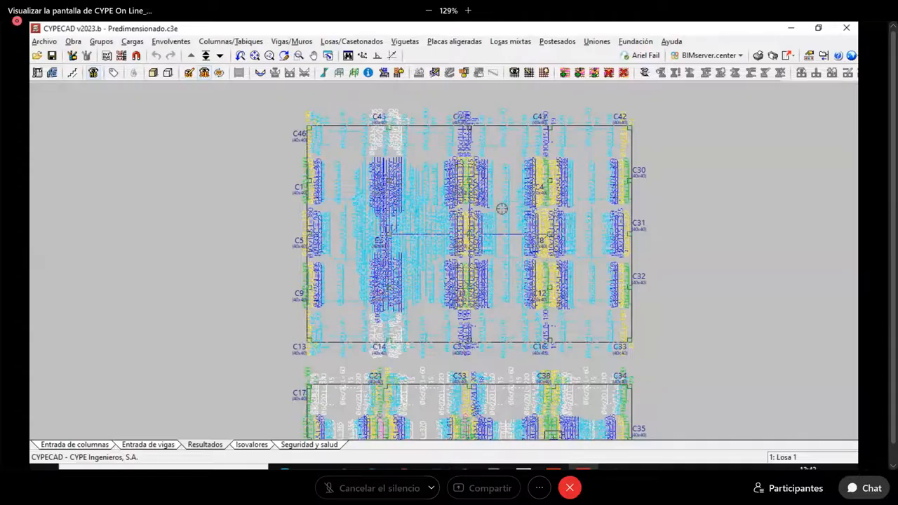
{"action": "scroll", "coordinate": [501, 208], "scroll_direction": "down", "scroll_amount": 3}
{"action": "middle_click_drag", "start_coordinate": [555, 320], "coordinate": [532, 210]}
{"action": "middle_click_drag", "start_coordinate": [551, 265], "coordinate": [561, 199]}
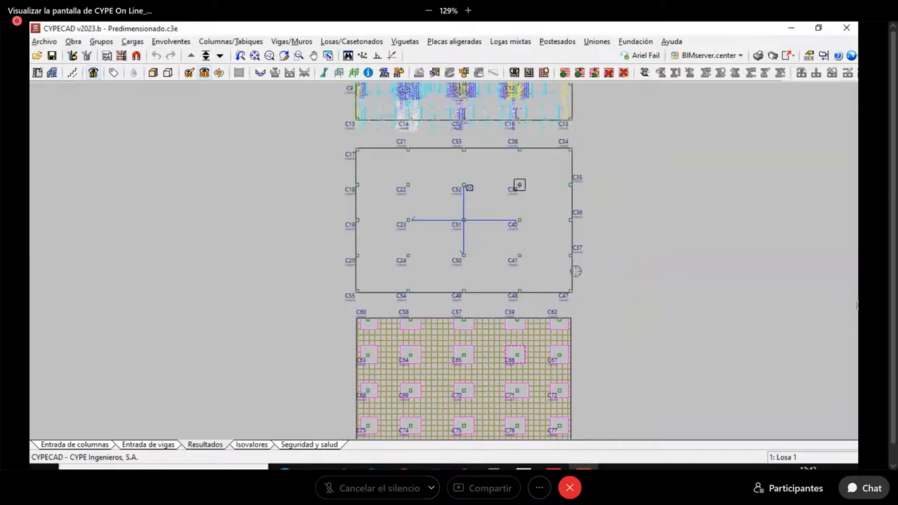
{"action": "mouse_move", "coordinate": [597, 325]}
{"action": "middle_mouse_down"}
{"action": "mouse_move", "coordinate": [600, 229]}
{"action": "mouse_move", "coordinate": [601, 423]}
{"action": "middle_mouse_up"}
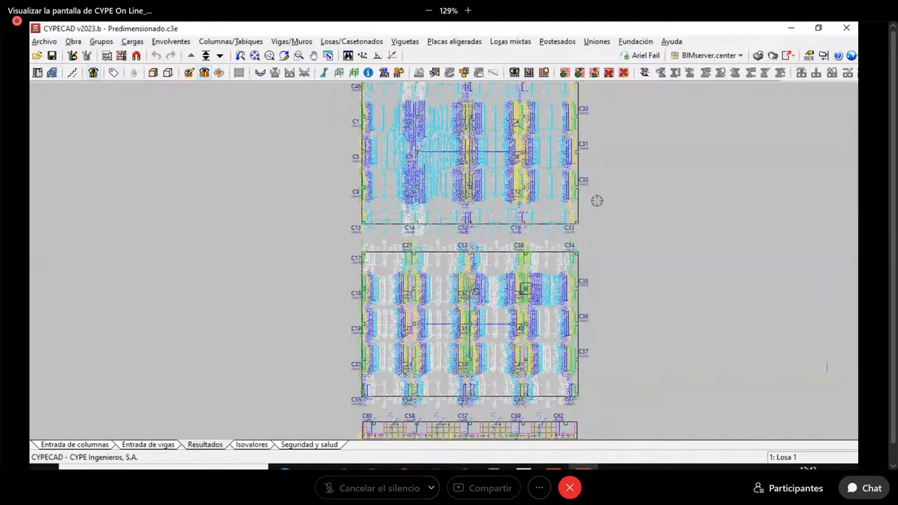
{"action": "middle_click_drag", "start_coordinate": [594, 206], "coordinate": [628, 310]}
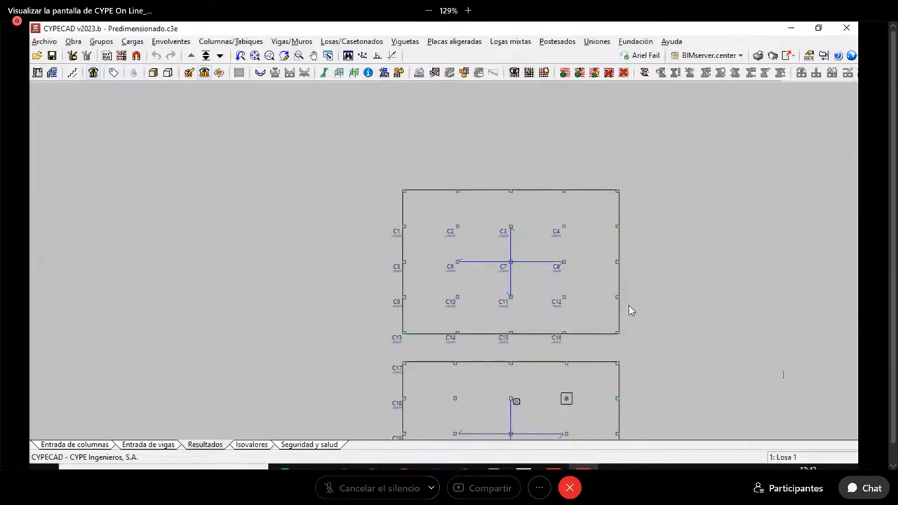